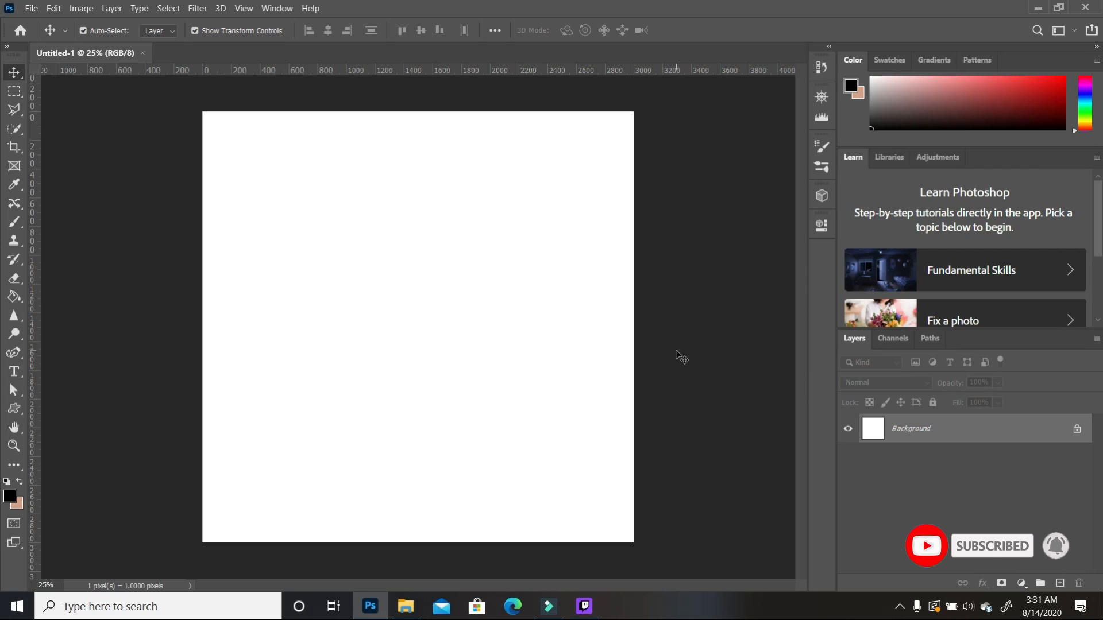
Step: Place the tufted leather image and scale it to fill the square canvas
left_click(405, 606)
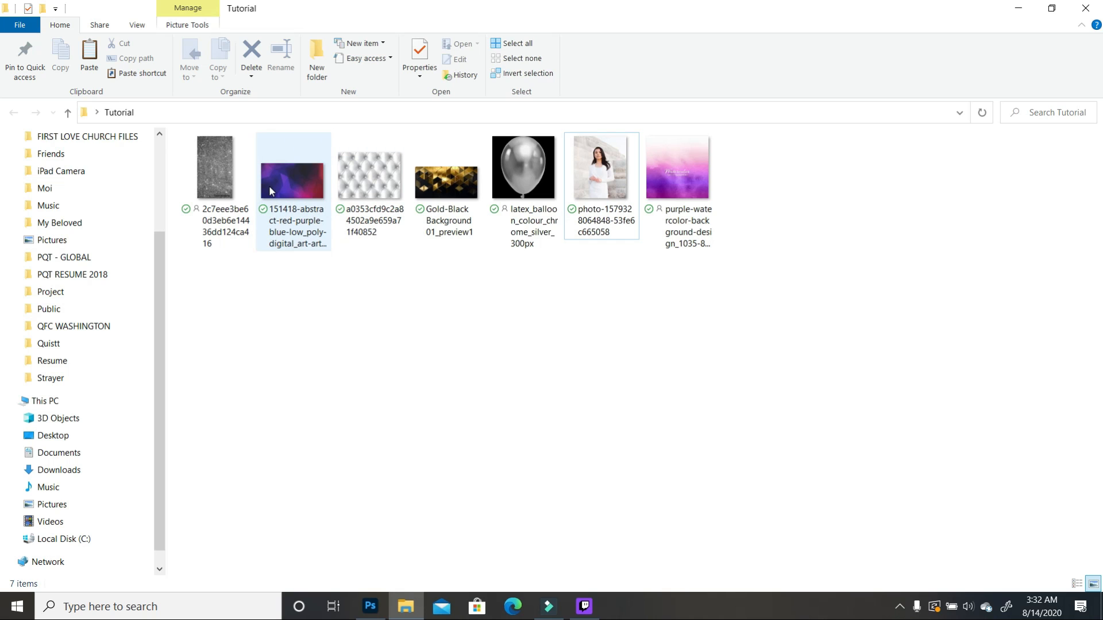
left_click_drag(375, 181, 373, 497)
left_click_drag(501, 315, 749, 52)
left_click_drag(440, 509, 377, 513)
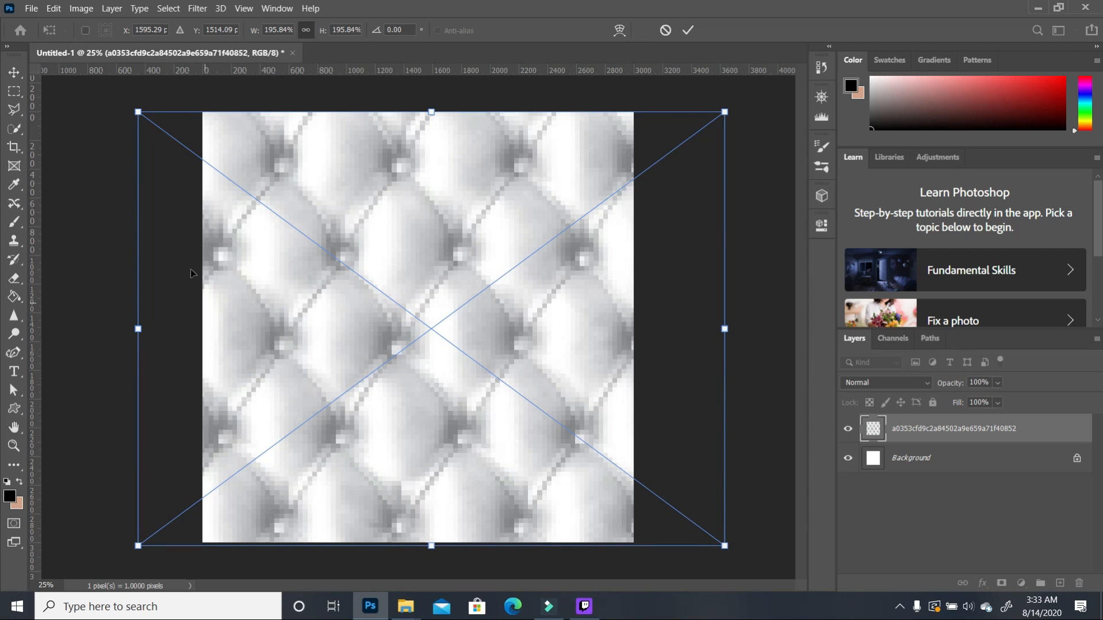
left_click(136, 115)
left_click(468, 213)
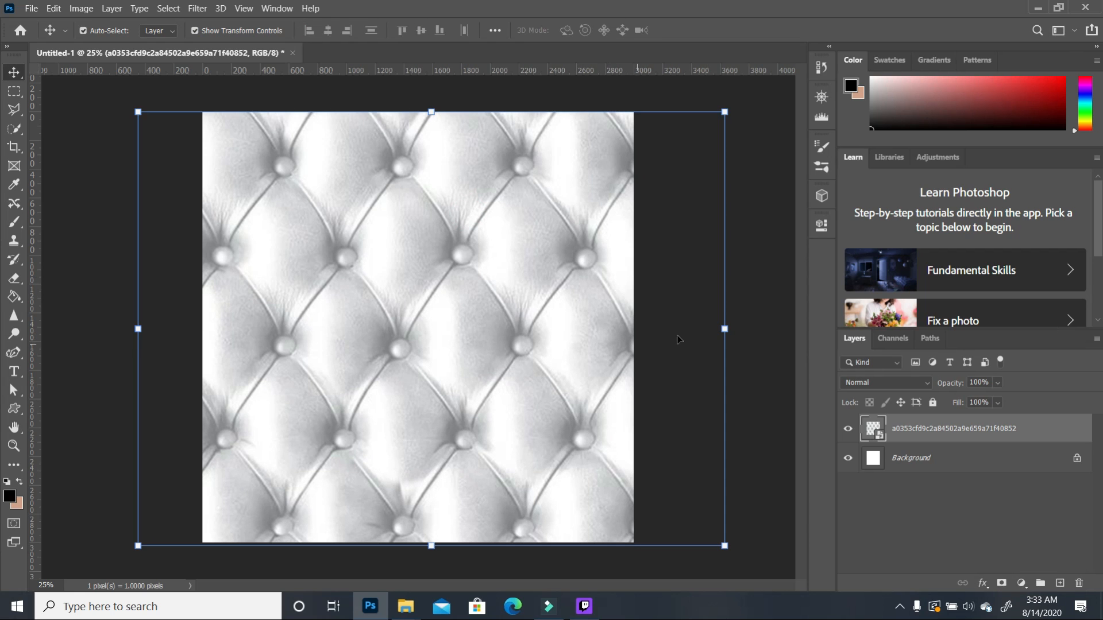
left_click_drag(724, 330, 632, 329)
left_click_drag(138, 329, 185, 329)
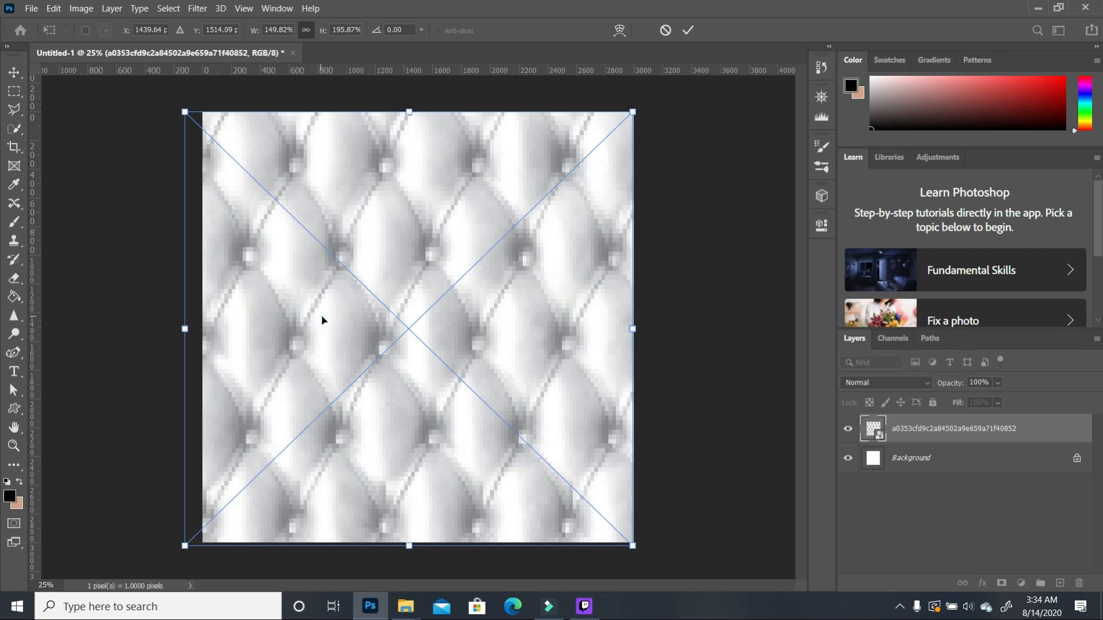
key("Return")
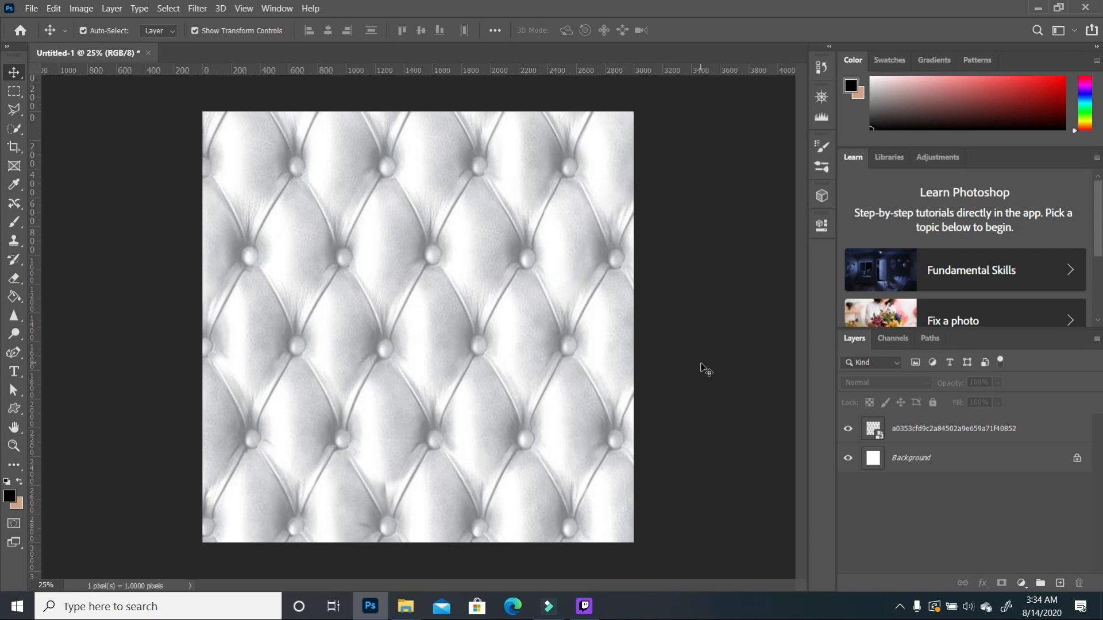
Step: Lower the leather texture layer's opacity to 82%
left_click(583, 356)
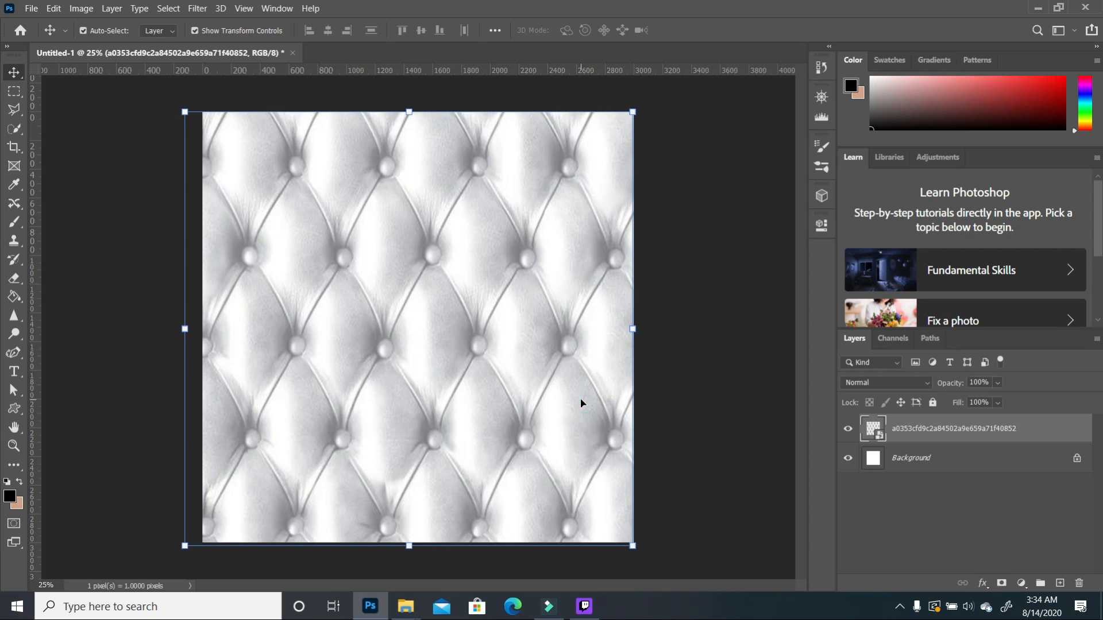
left_click(999, 383)
left_click_drag(1001, 403, 987, 404)
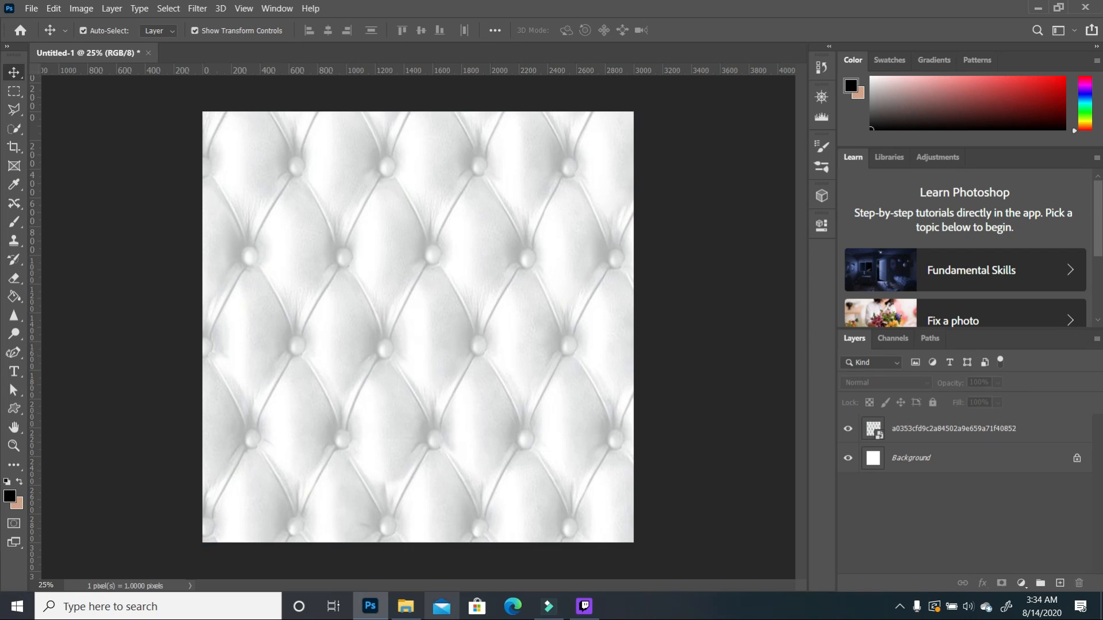
left_click(406, 607)
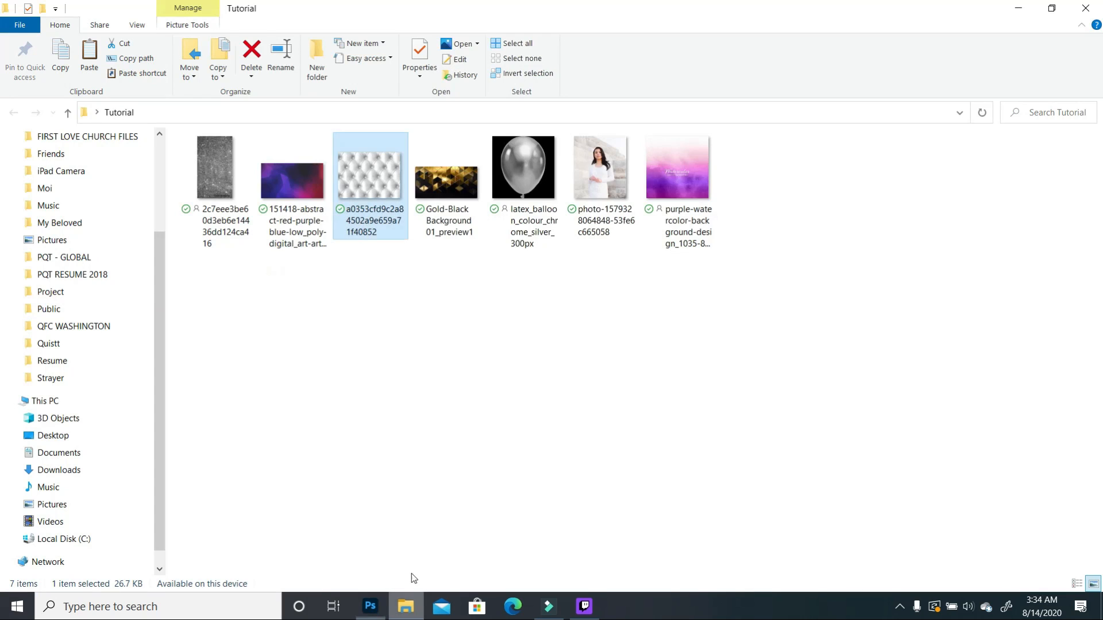
Step: Place the 151418 purple abstract image over the lower canvas, leaving a leather strip on top
left_click(481, 314)
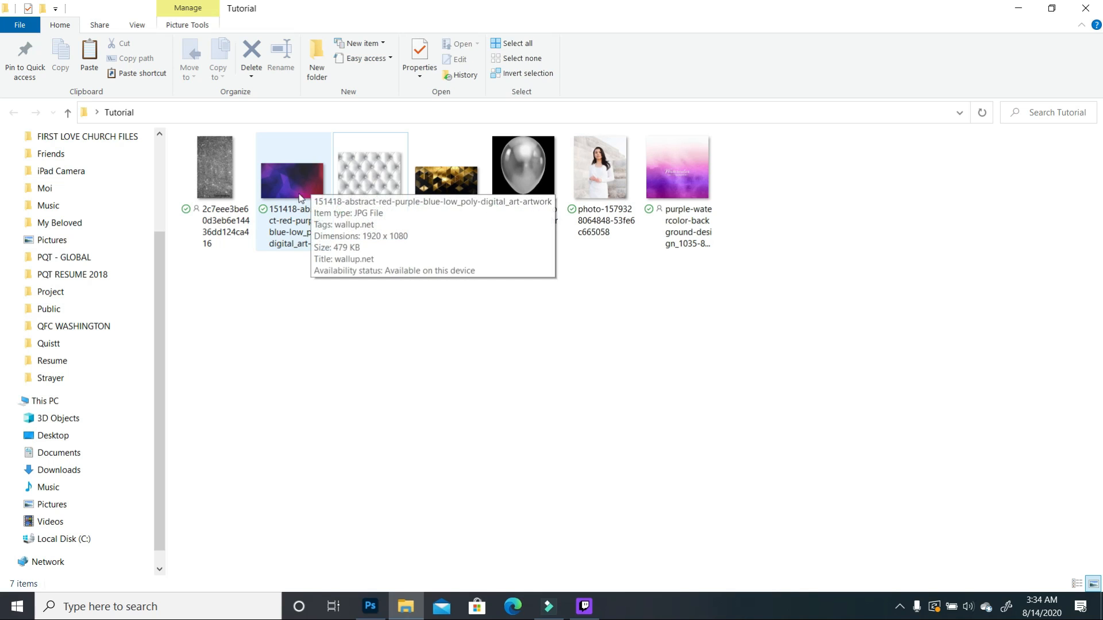
left_click(303, 192)
left_click_drag(304, 192, 450, 491)
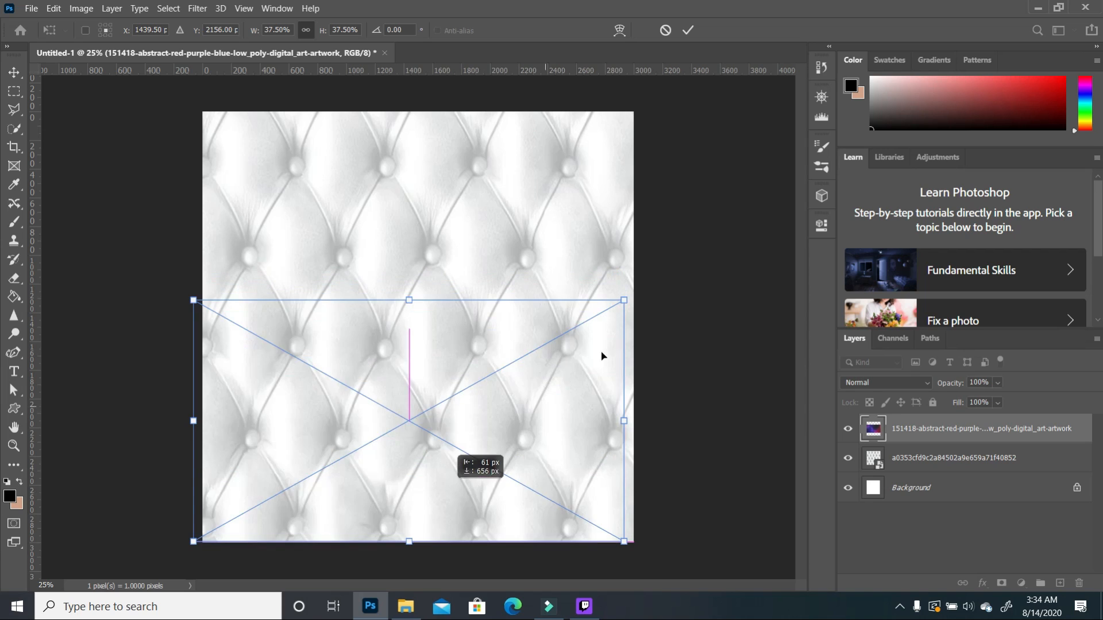
left_click_drag(623, 299, 659, 280)
left_click_drag(193, 281, 199, 276)
left_click_drag(386, 332, 366, 333)
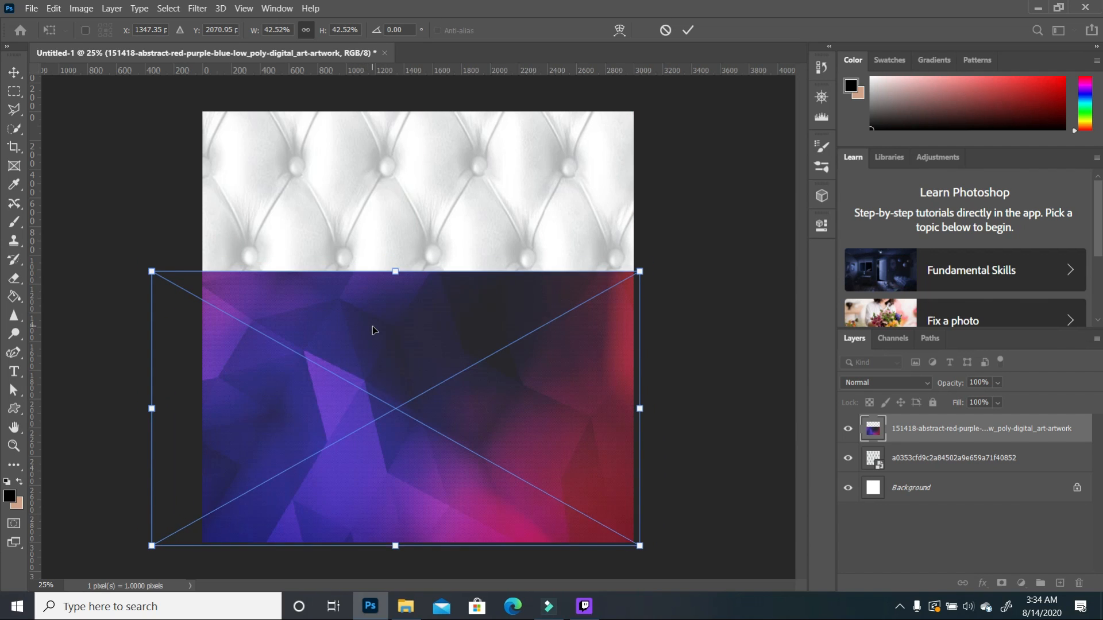
left_click_drag(396, 271, 411, 164)
left_click(421, 216)
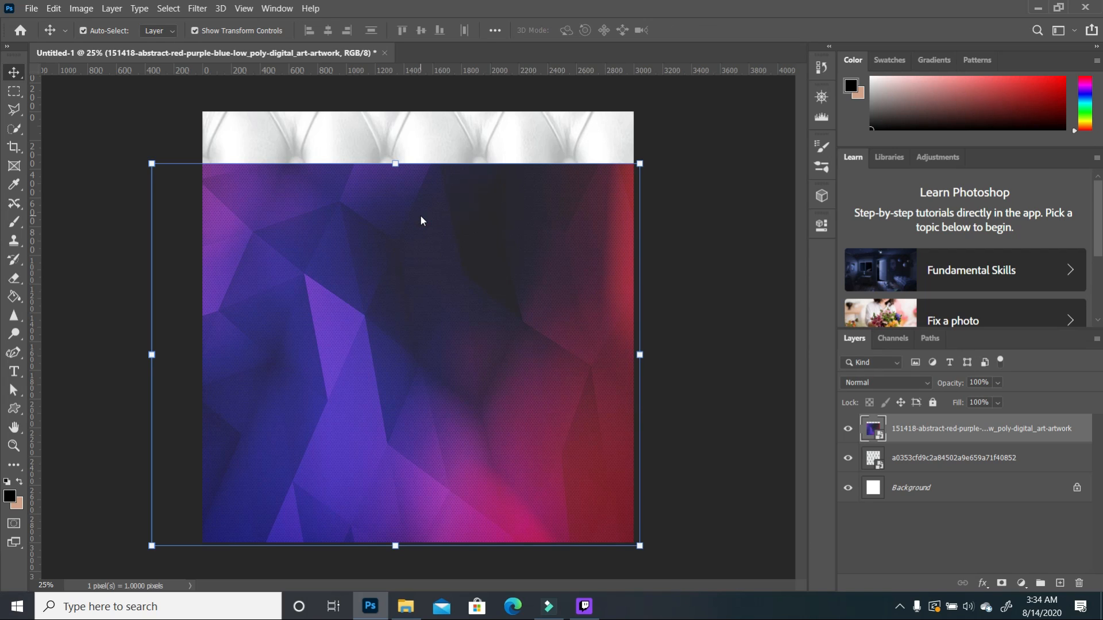
Step: Set the abstract artwork layer's opacity to 85%
left_click(999, 383)
left_click_drag(1010, 399, 995, 398)
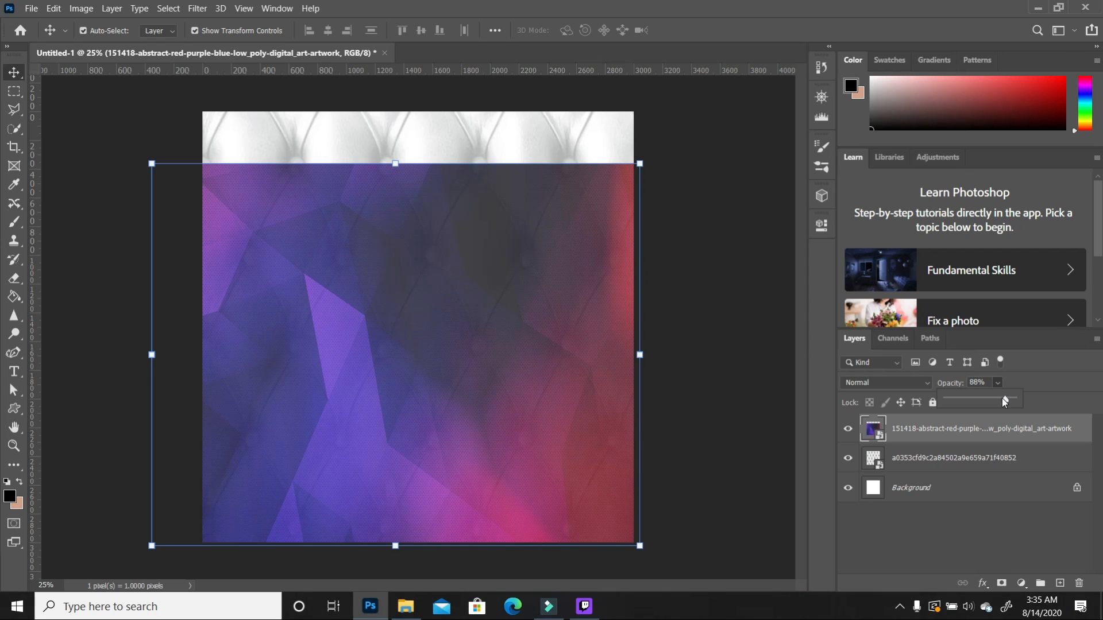
left_click_drag(997, 398, 1003, 397)
Step: Apply Brightness/Contrast to the abstract artwork with Brightness 49 and Contrast 26
left_click(81, 8)
mouse_move(115, 42)
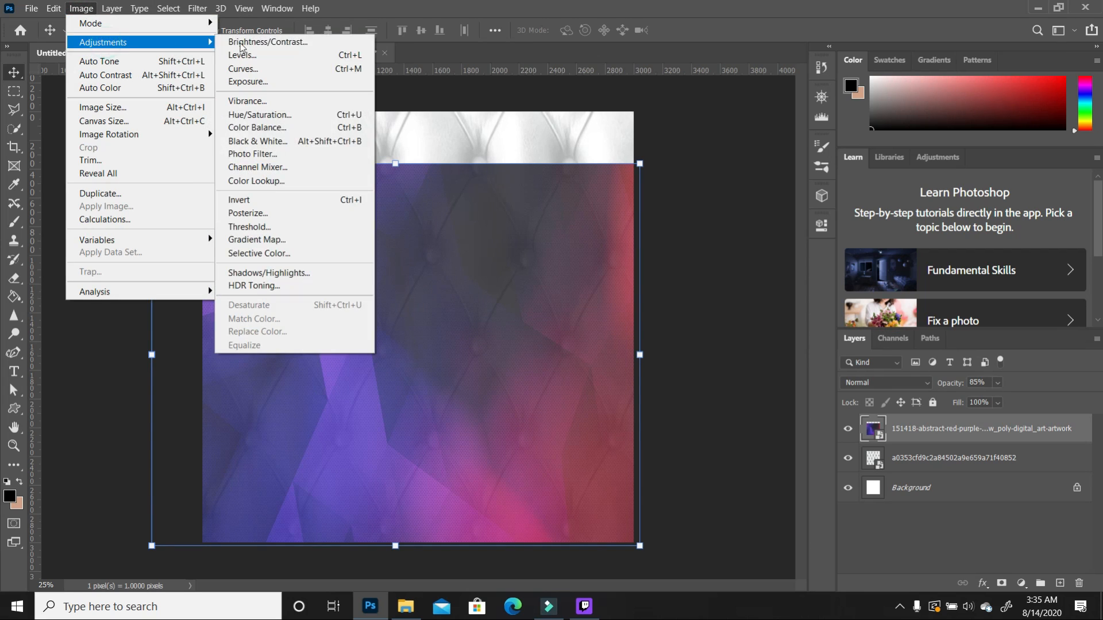
left_click(270, 41)
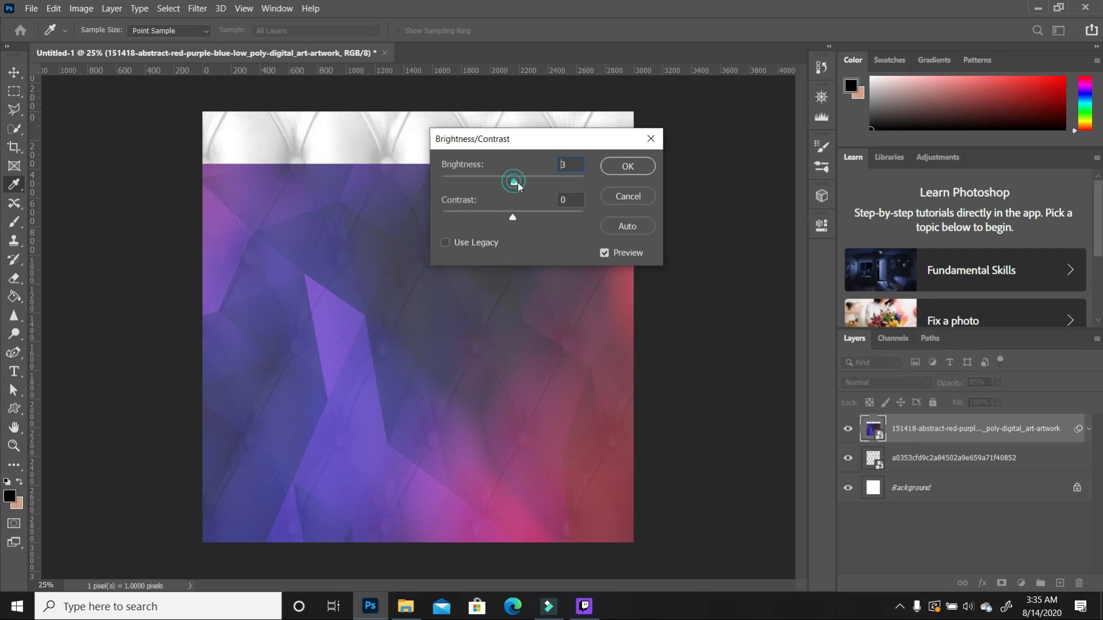
left_click_drag(514, 182, 536, 183)
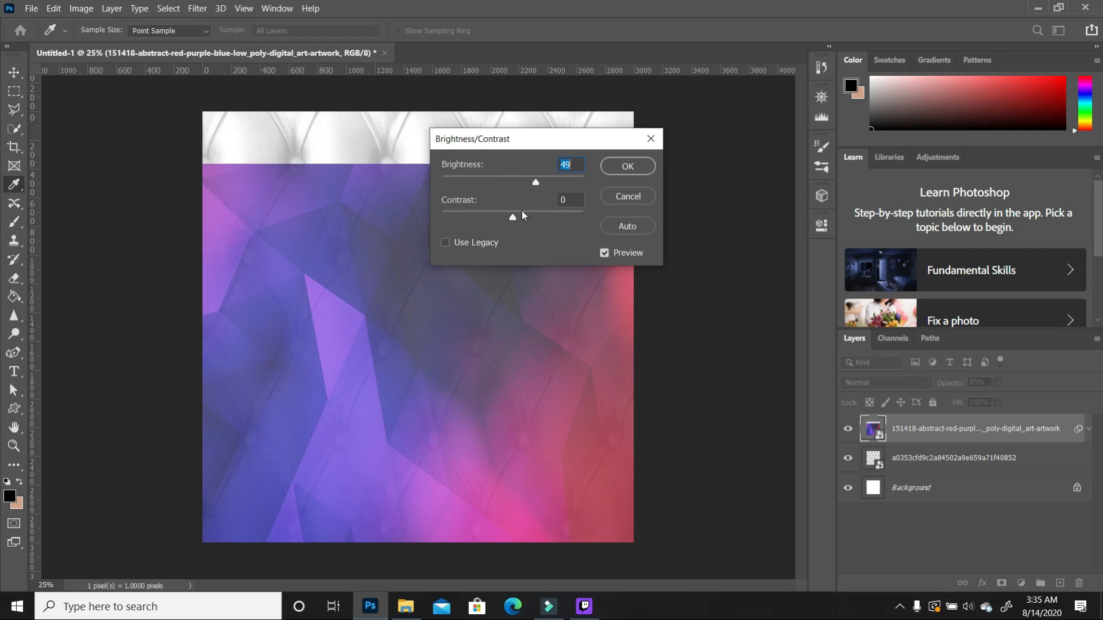
left_click_drag(510, 221, 498, 217)
left_click_drag(532, 219, 532, 218)
left_click(628, 168)
key("v")
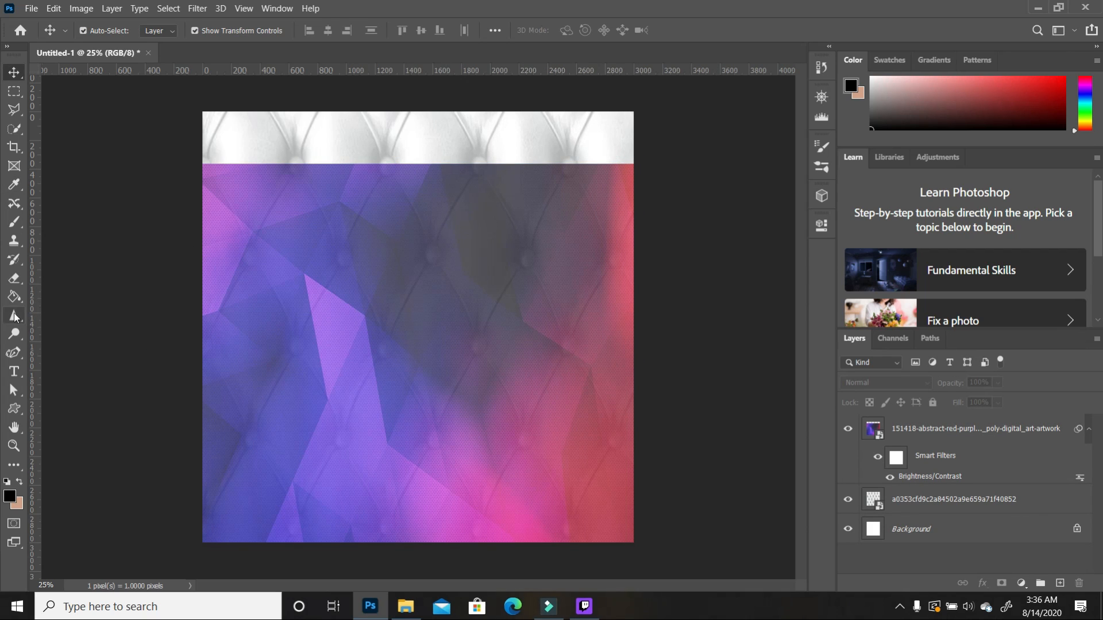
left_click(14, 279)
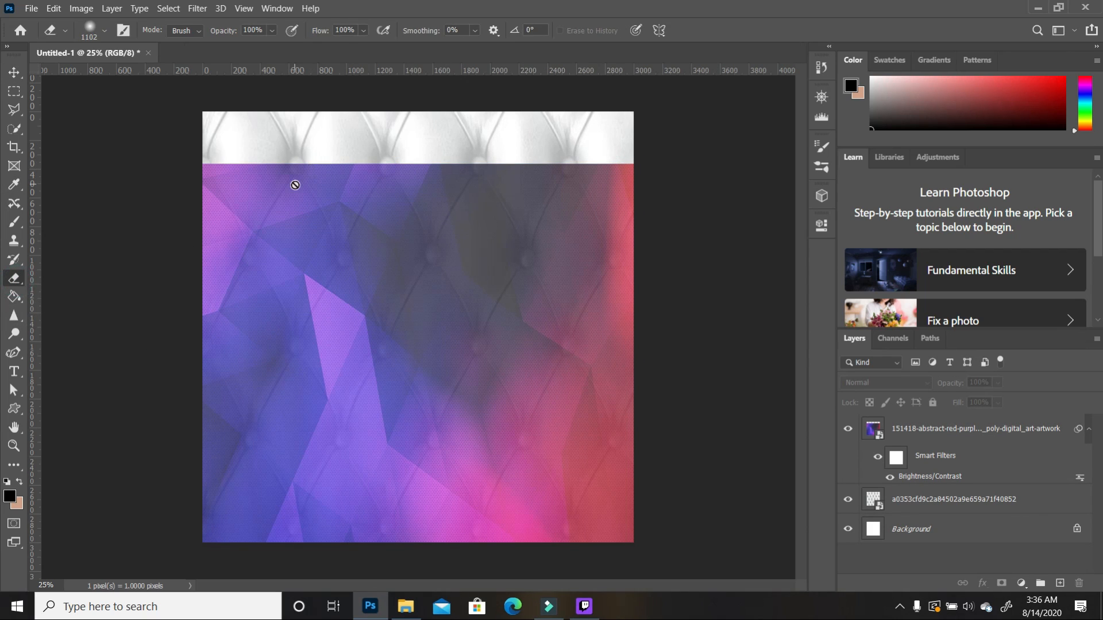
Step: Rasterize the abstract layer and erase its top edge with a large soft brush
left_click(989, 432)
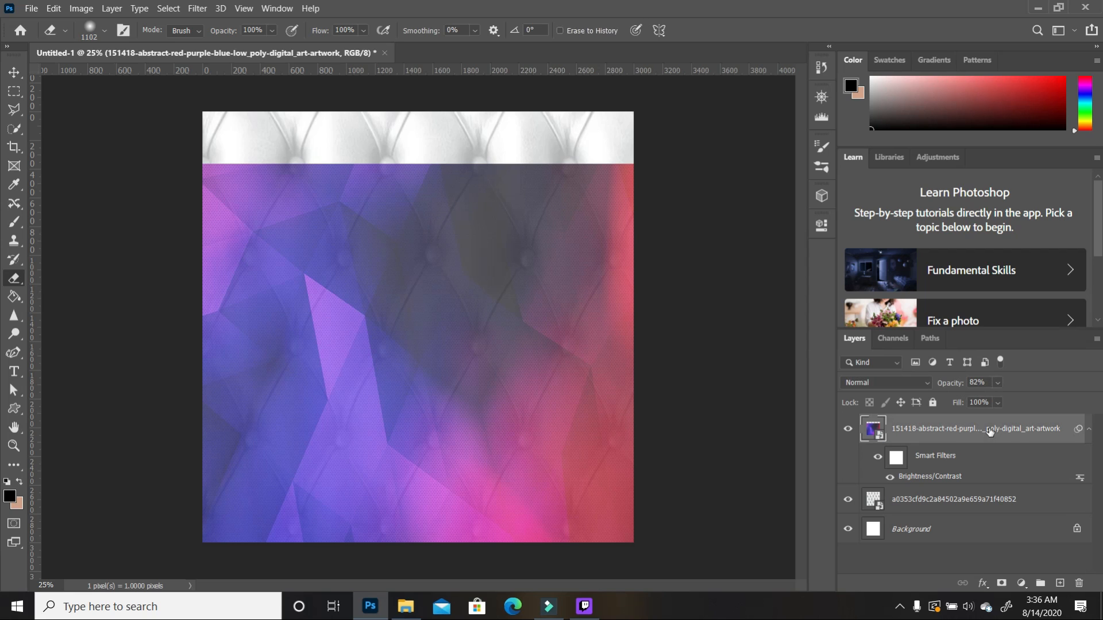
left_click(308, 187)
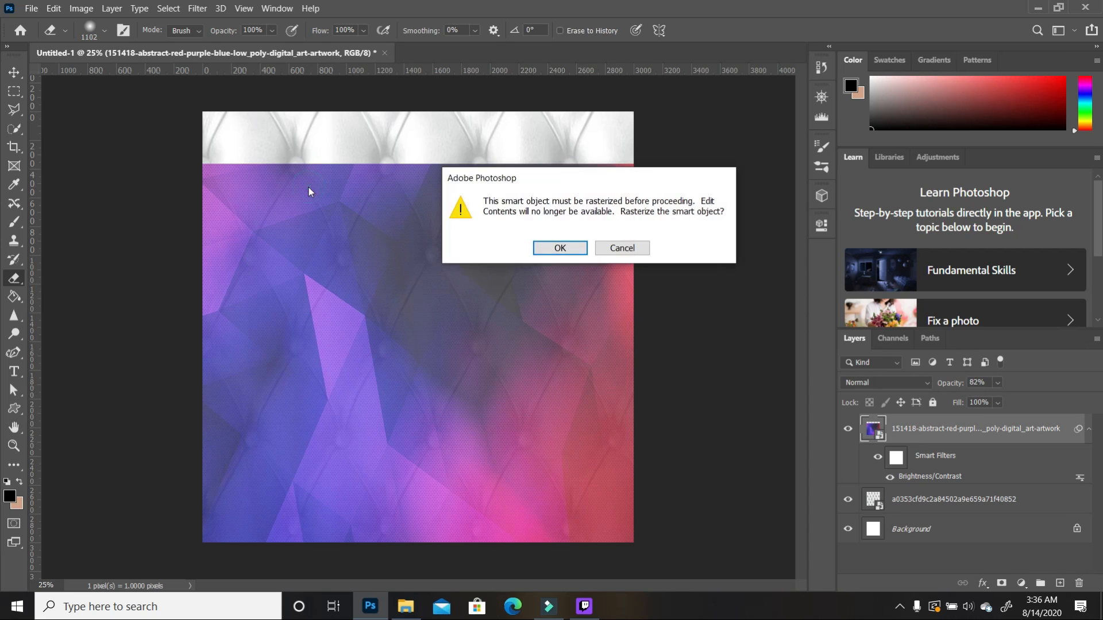
left_click(559, 248)
mouse_move(640, 128)
left_mouse_down()
mouse_move(576, 114)
mouse_move(662, 124)
mouse_move(393, 101)
mouse_move(520, 94)
mouse_move(361, 98)
mouse_move(611, 89)
mouse_move(474, 109)
mouse_move(347, 80)
mouse_move(370, 87)
mouse_move(209, 92)
mouse_move(181, 105)
mouse_move(255, 95)
mouse_move(225, 118)
mouse_move(474, 97)
mouse_move(332, 94)
left_mouse_up()
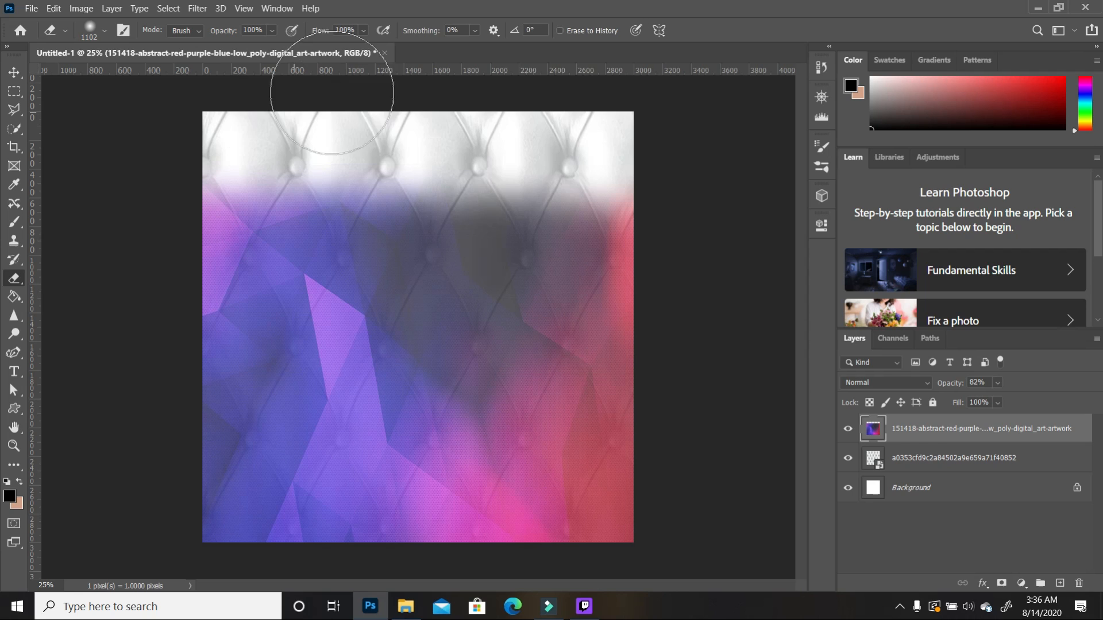
Step: Place the purple watercolor image and resize it to cover the whole canvas
left_click(406, 607)
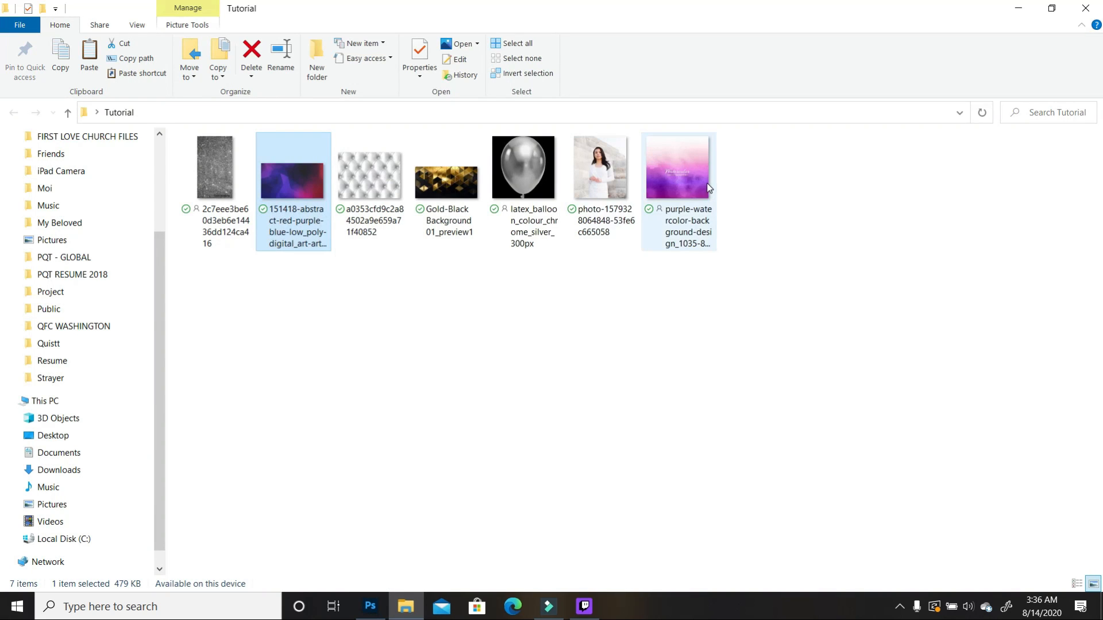
left_click_drag(691, 174, 480, 345)
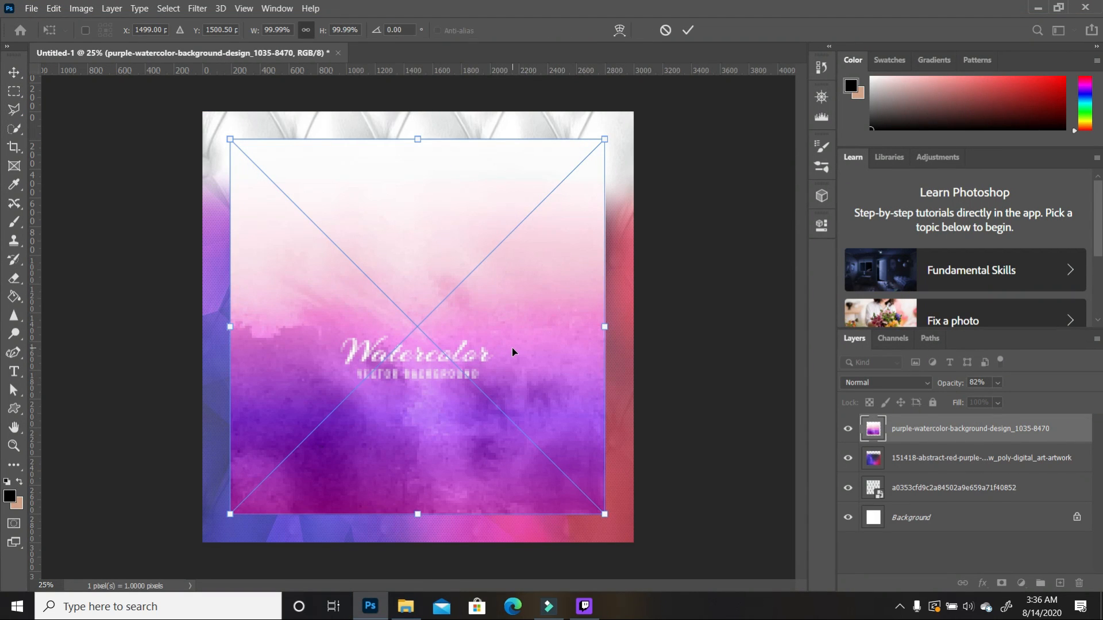
key("Return")
key("e")
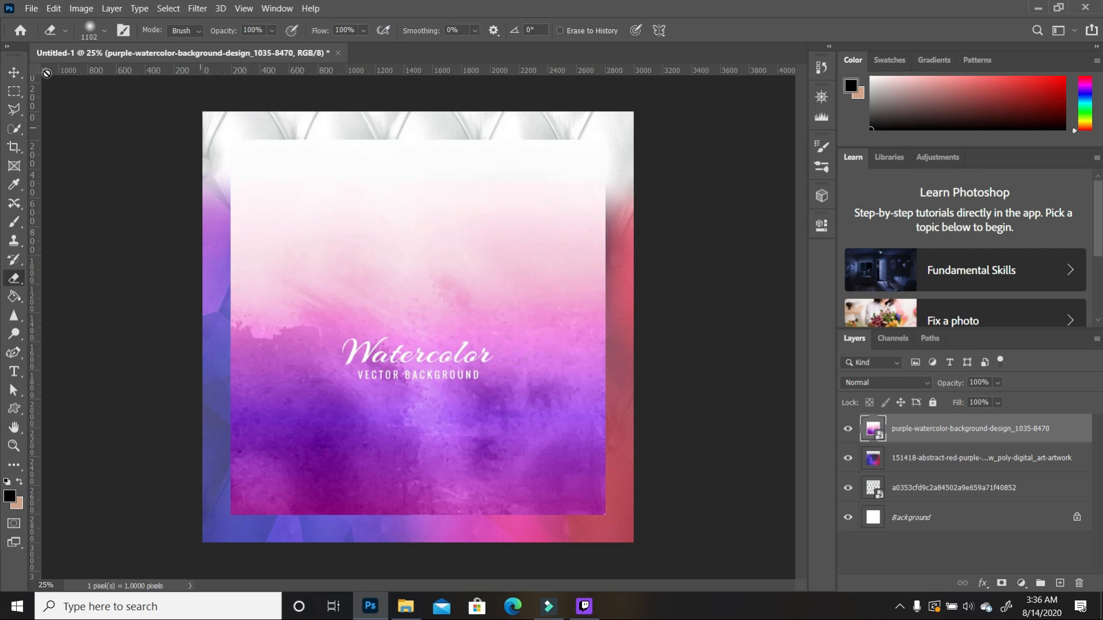
left_click(14, 73)
left_click_drag(295, 192, 266, 165)
left_click_drag(576, 478, 641, 546)
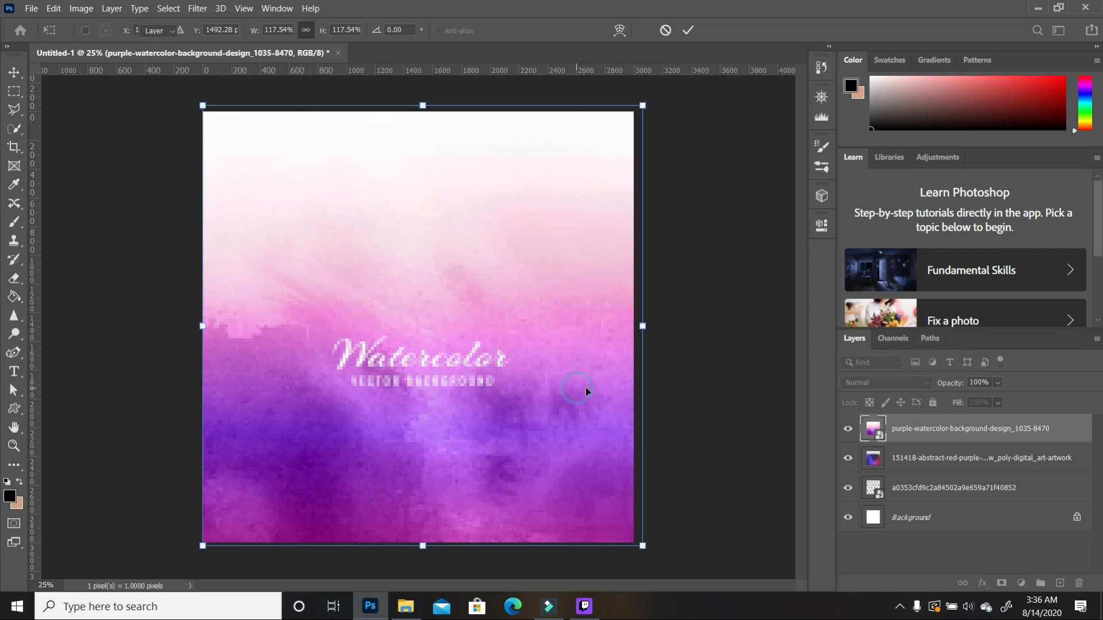
Step: Set the watercolor layer to 42% opacity and move it below the abstract layer
left_click(998, 383)
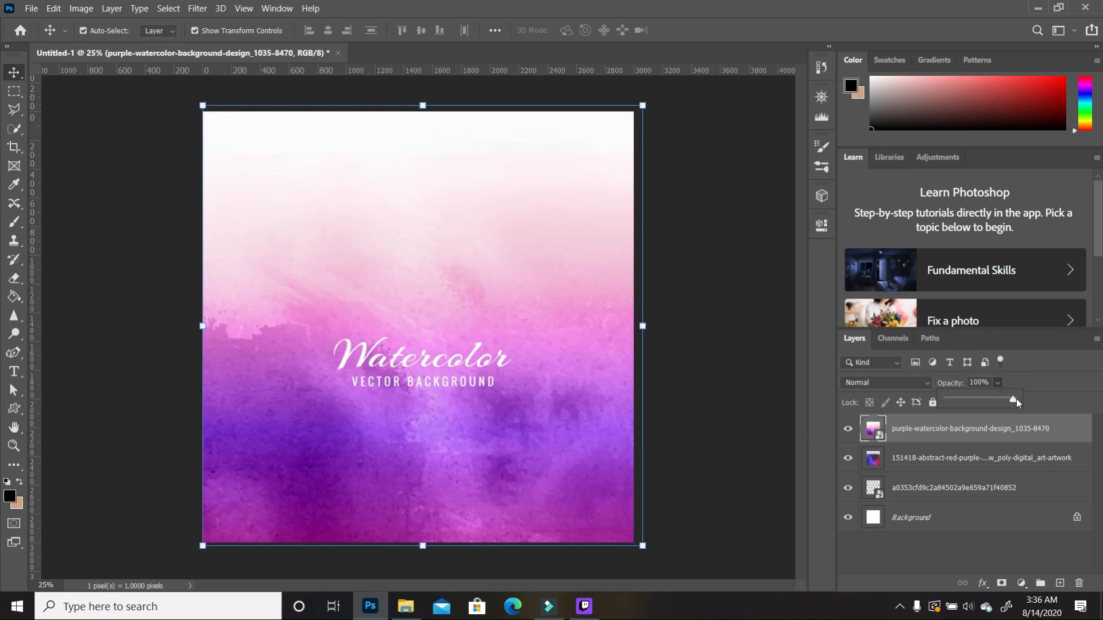
left_click_drag(999, 400, 976, 406)
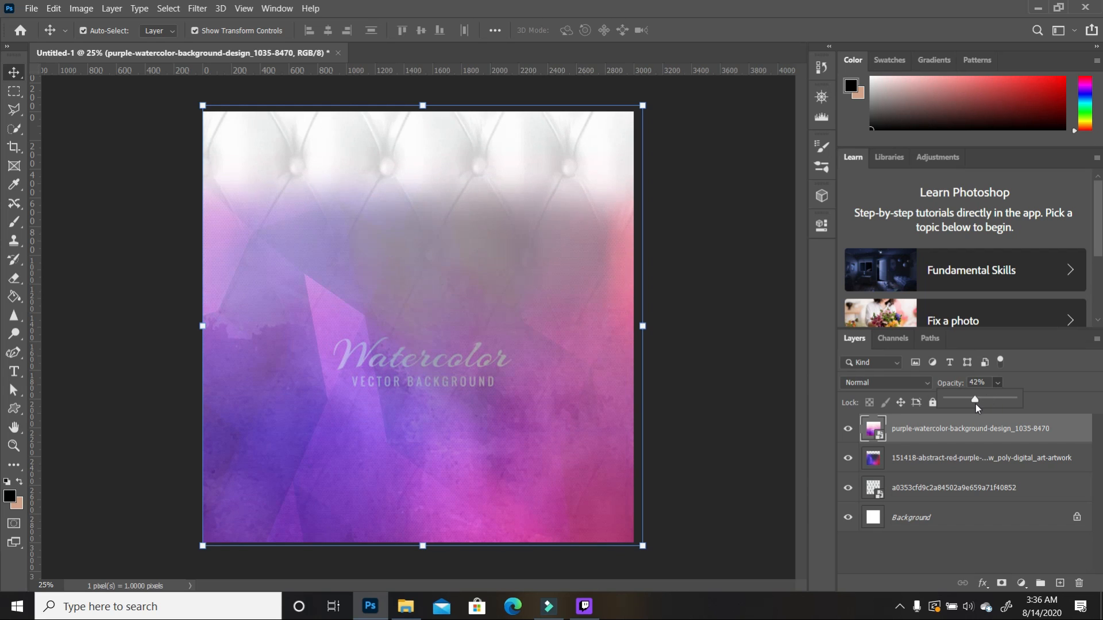
left_click(751, 382)
left_click_drag(930, 434, 931, 473)
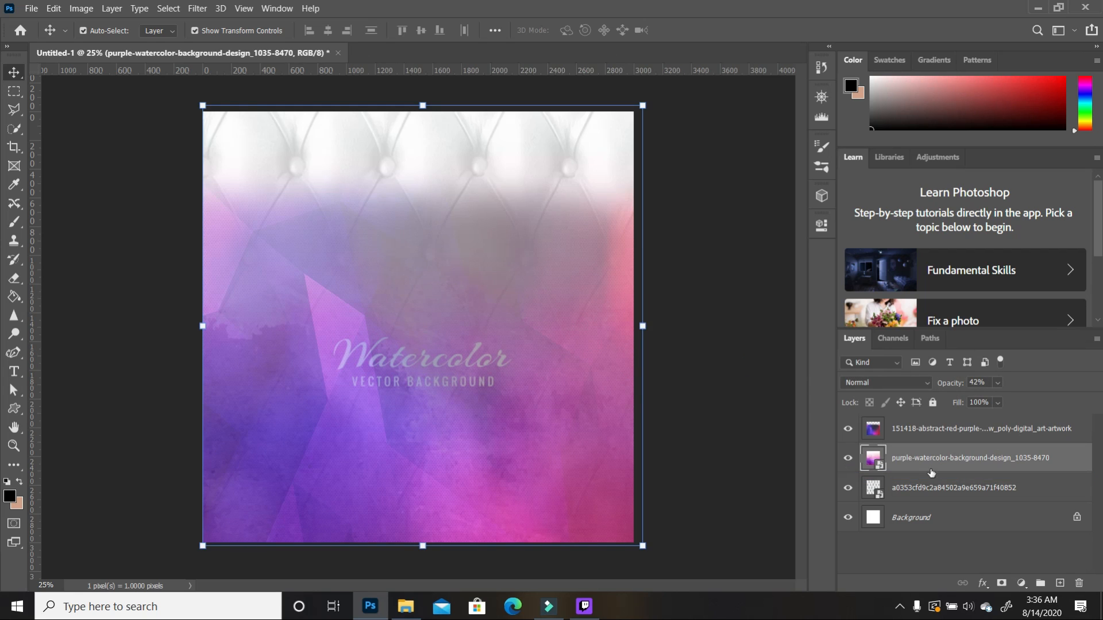
Step: Lower the 151418 abstract layer's opacity to 61%
left_click(972, 432)
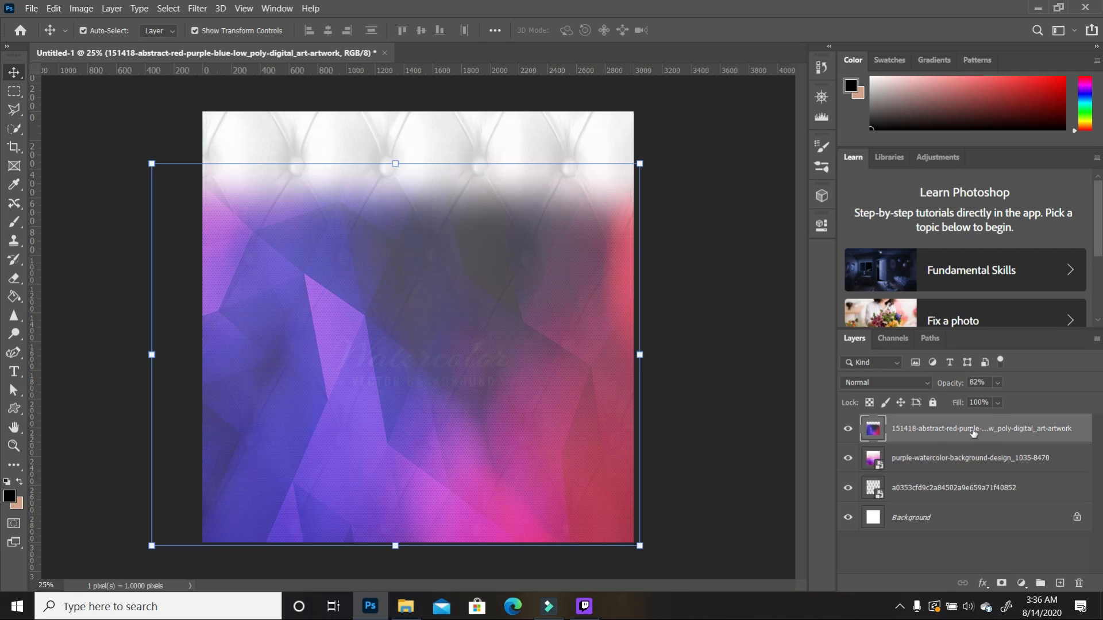
left_click(997, 383)
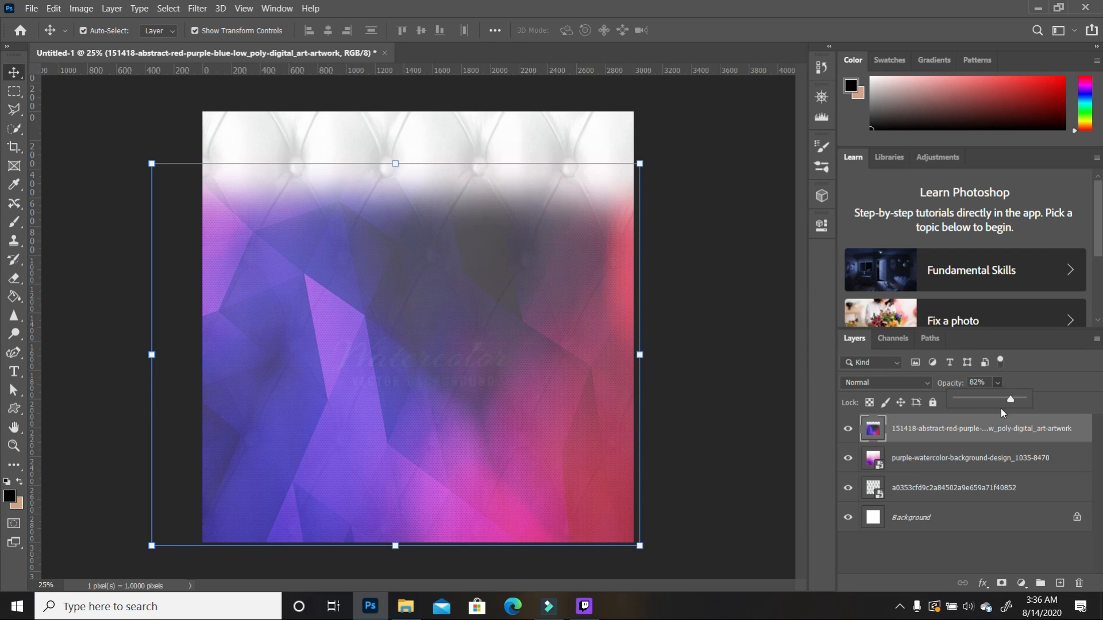
left_click_drag(1012, 400, 997, 403)
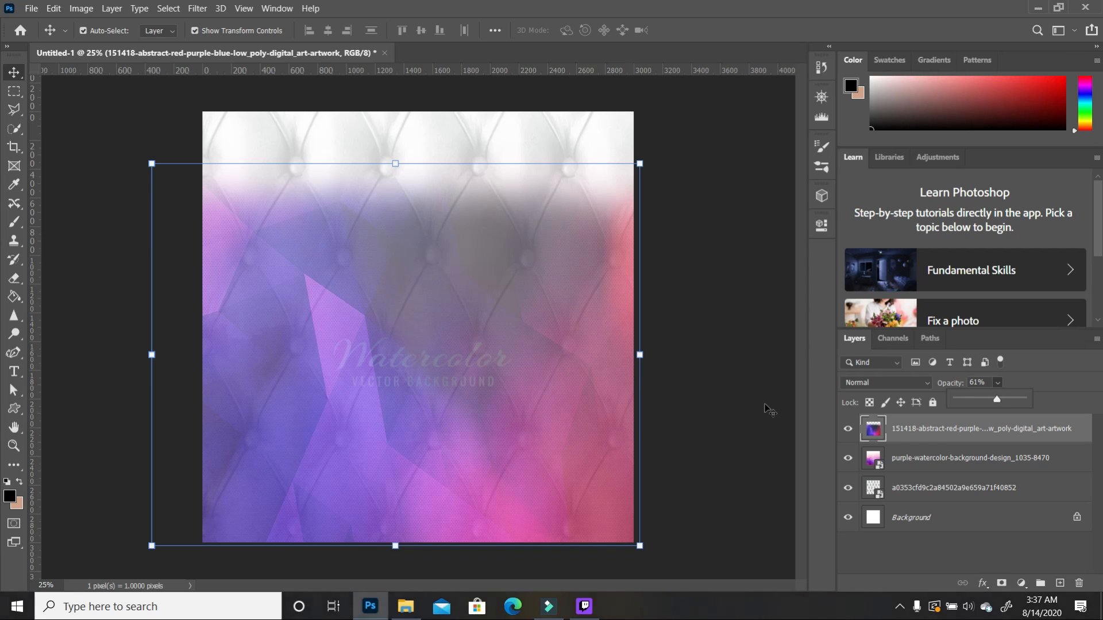
left_click(572, 308)
left_click(748, 358)
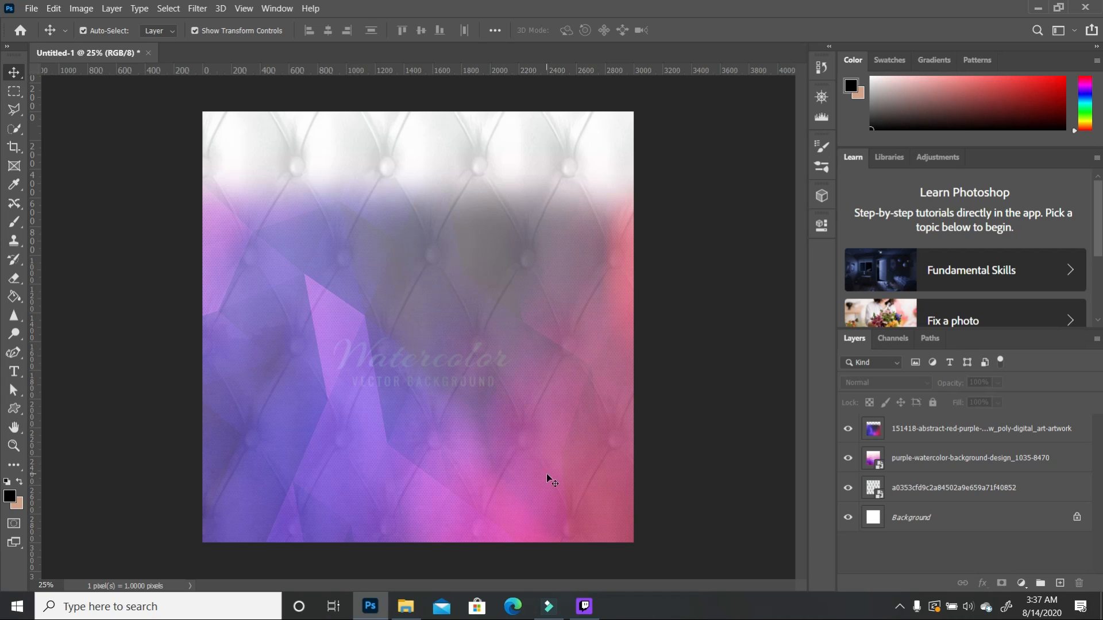
left_click(605, 481)
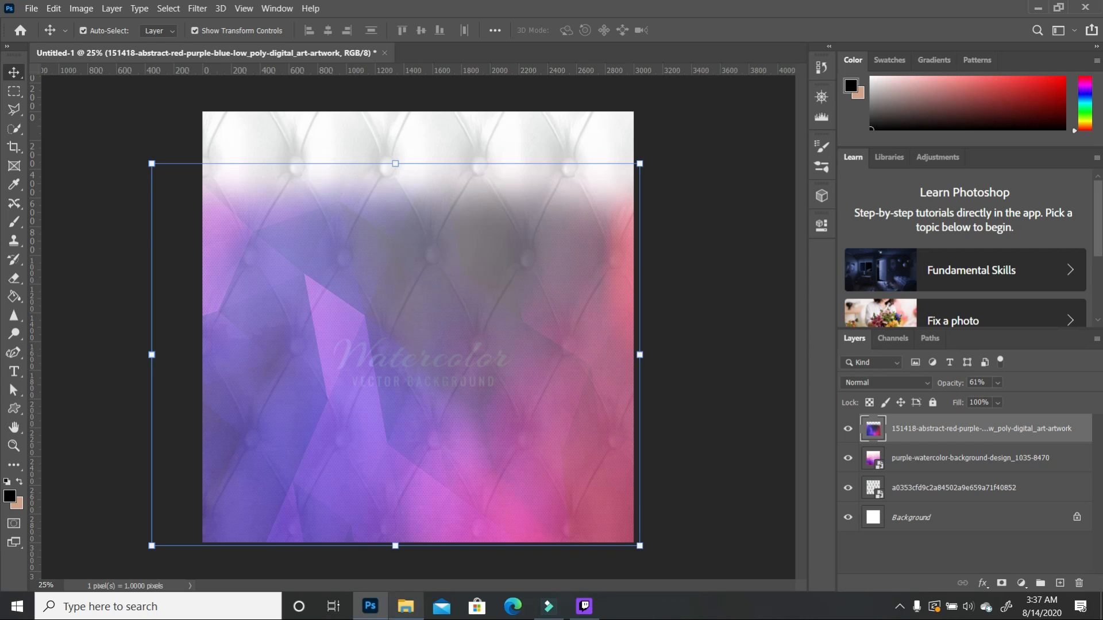
Step: Place the Gold-Black Background image and enlarge it past the flyer edges
left_click(407, 607)
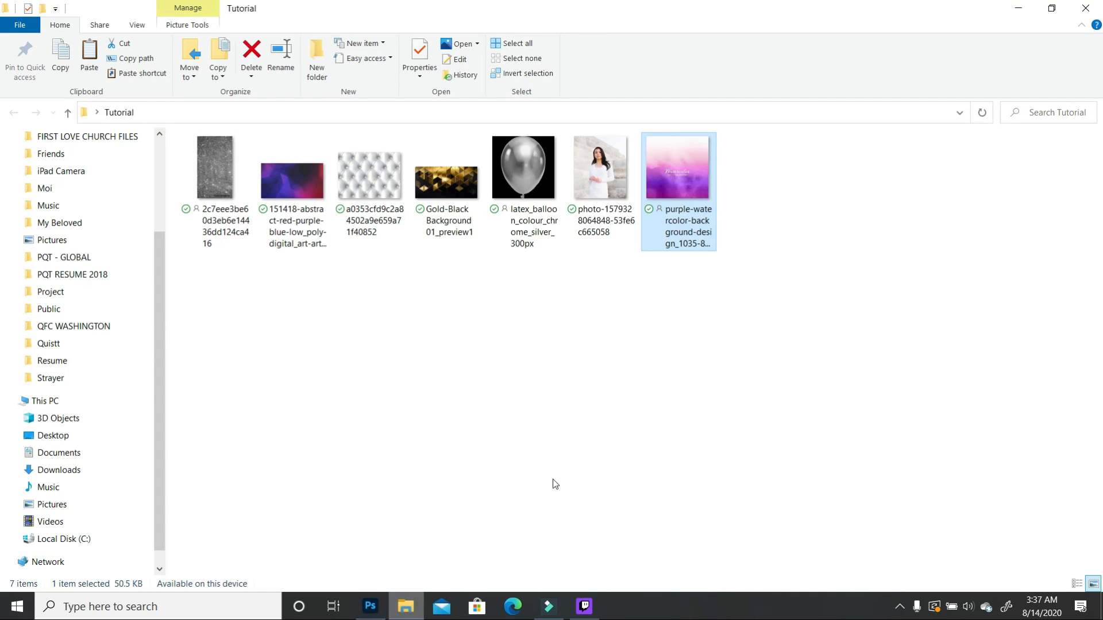
left_click_drag(457, 197, 388, 147)
left_click_drag(555, 291, 651, 341)
left_click_drag(203, 344, 171, 356)
double_click(434, 162)
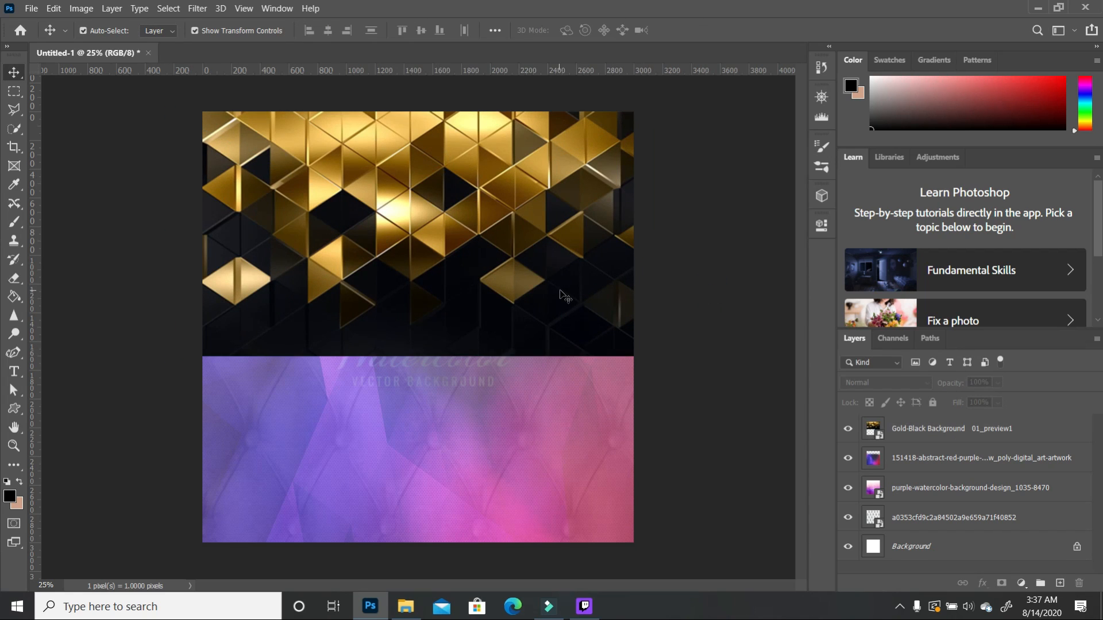
left_click(560, 291)
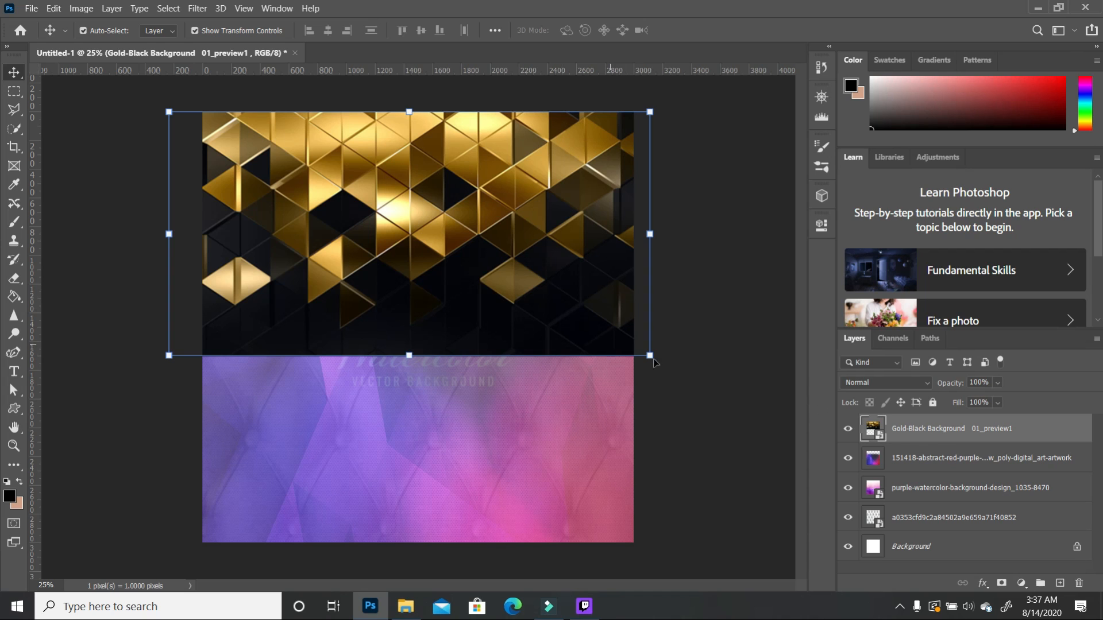
Step: Set the gold layer's blend mode to Screen
left_click(928, 385)
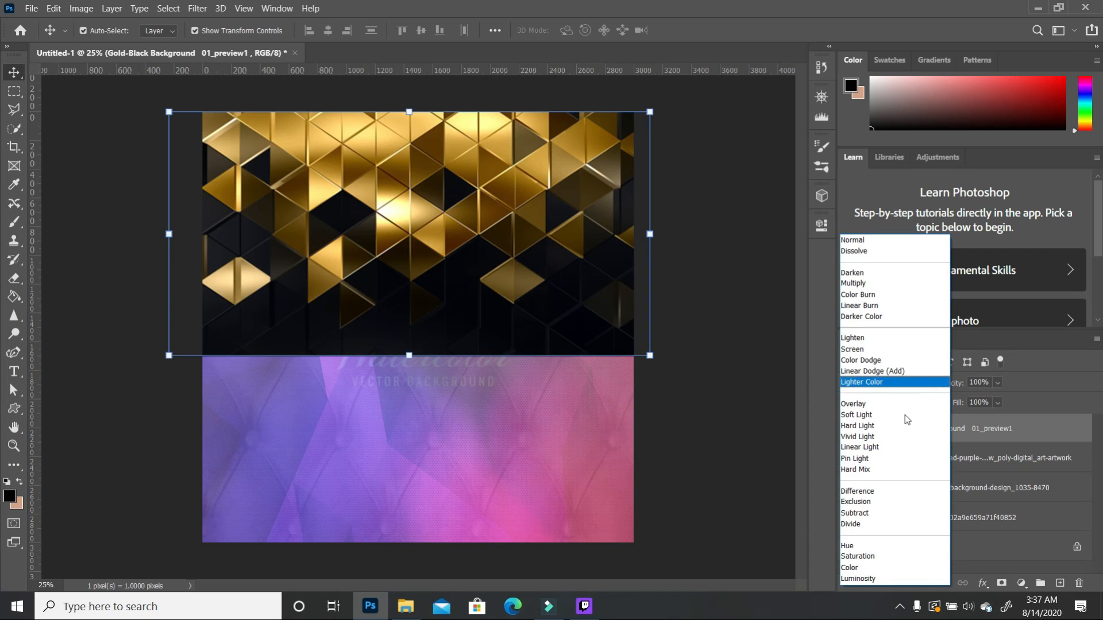
left_click(867, 349)
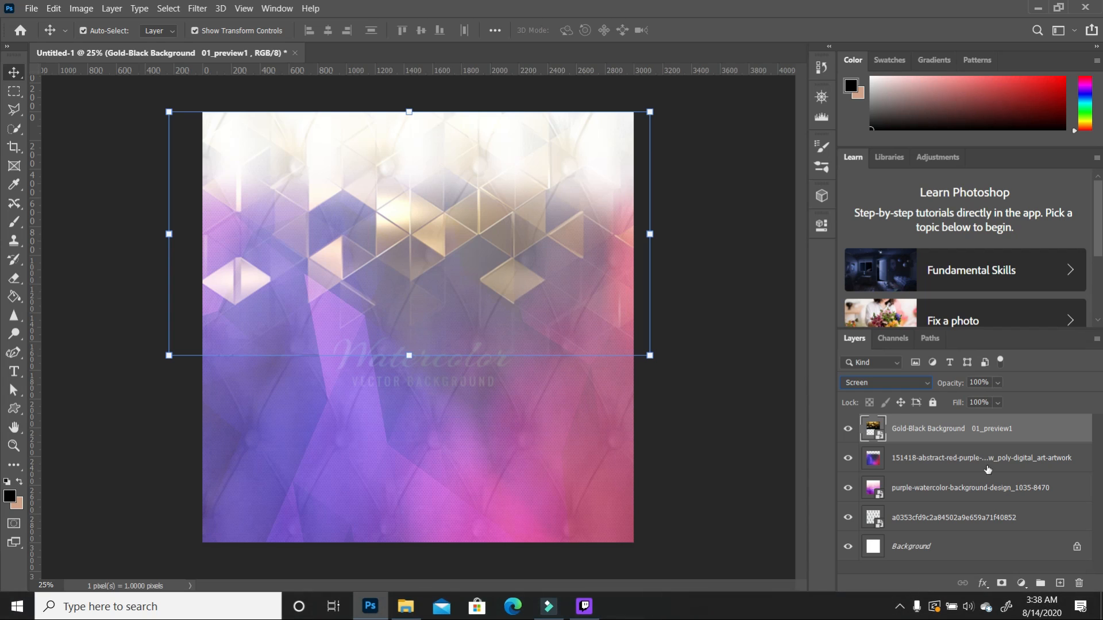
left_click(940, 520)
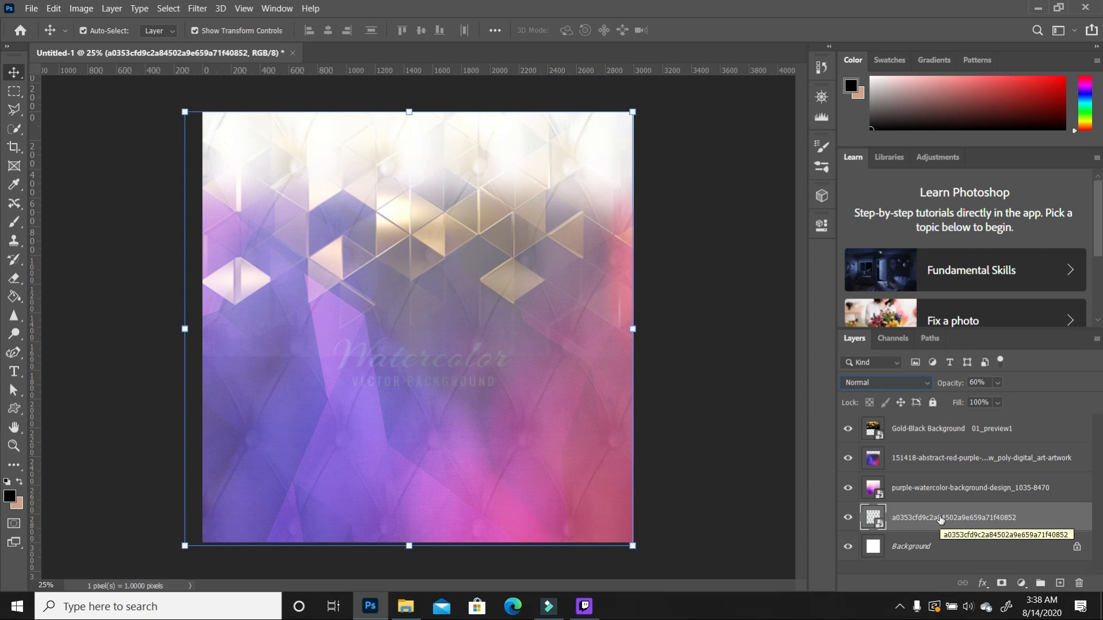
Step: Rasterize the a0353 tufted texture layer and erase its pattern across the top
left_click(15, 280)
left_click(498, 196)
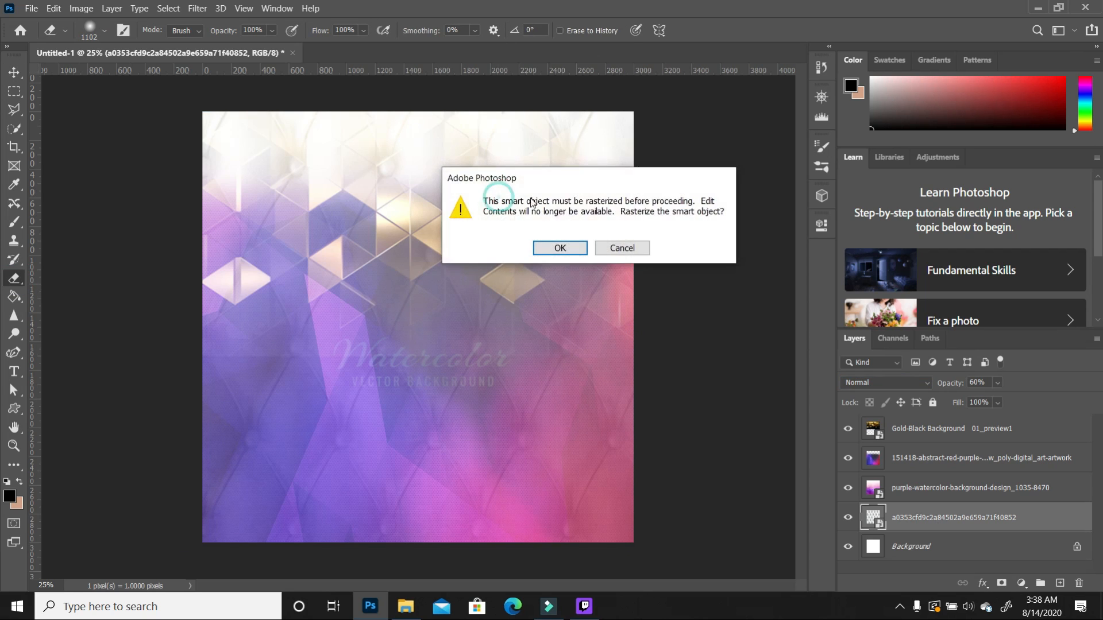
left_click(556, 248)
mouse_move(632, 132)
left_mouse_down()
mouse_move(503, 114)
mouse_move(477, 126)
mouse_move(630, 132)
mouse_move(587, 146)
mouse_move(393, 116)
mouse_move(201, 130)
mouse_move(218, 123)
mouse_move(180, 135)
left_mouse_up()
key("alt+period")
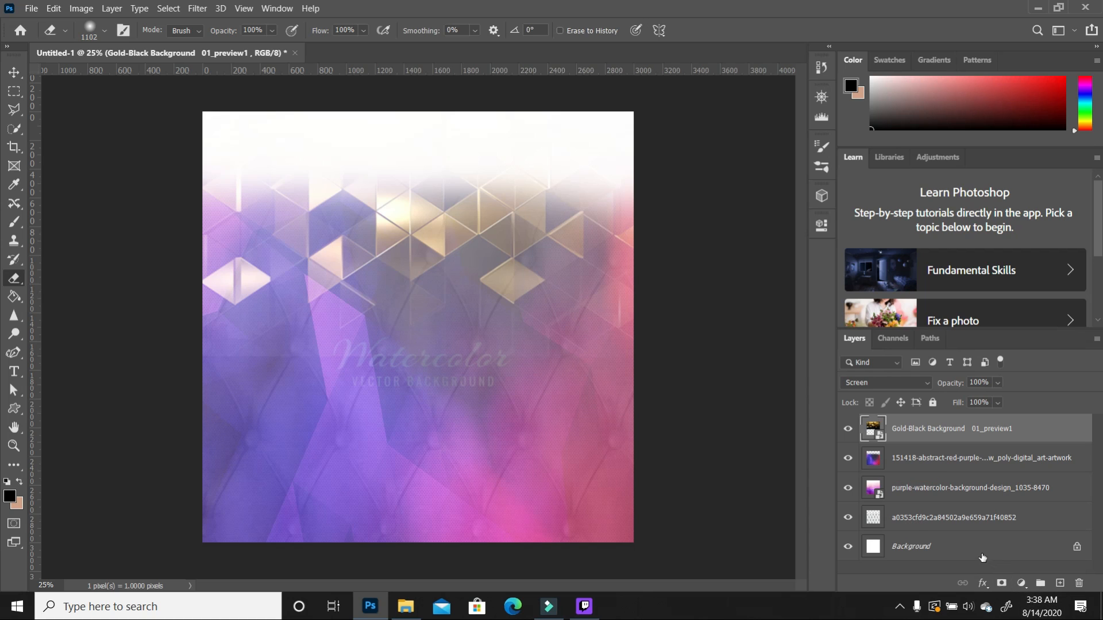
left_click(982, 519)
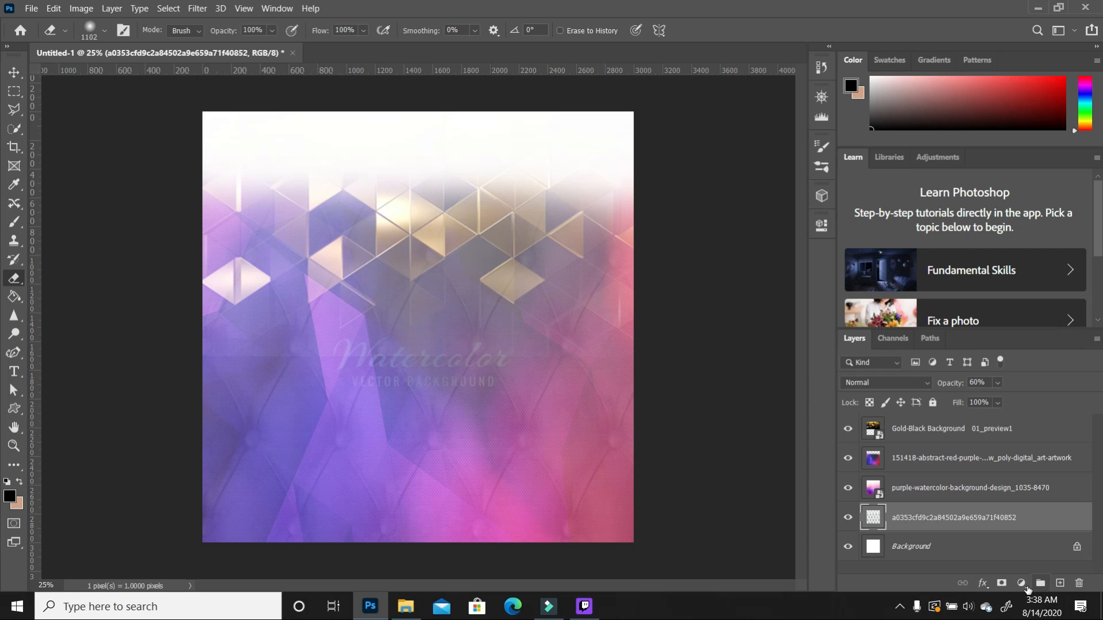
Step: Add a Gradient Fill layer and set its starting colour stop to blue 063be6
left_click(1021, 583)
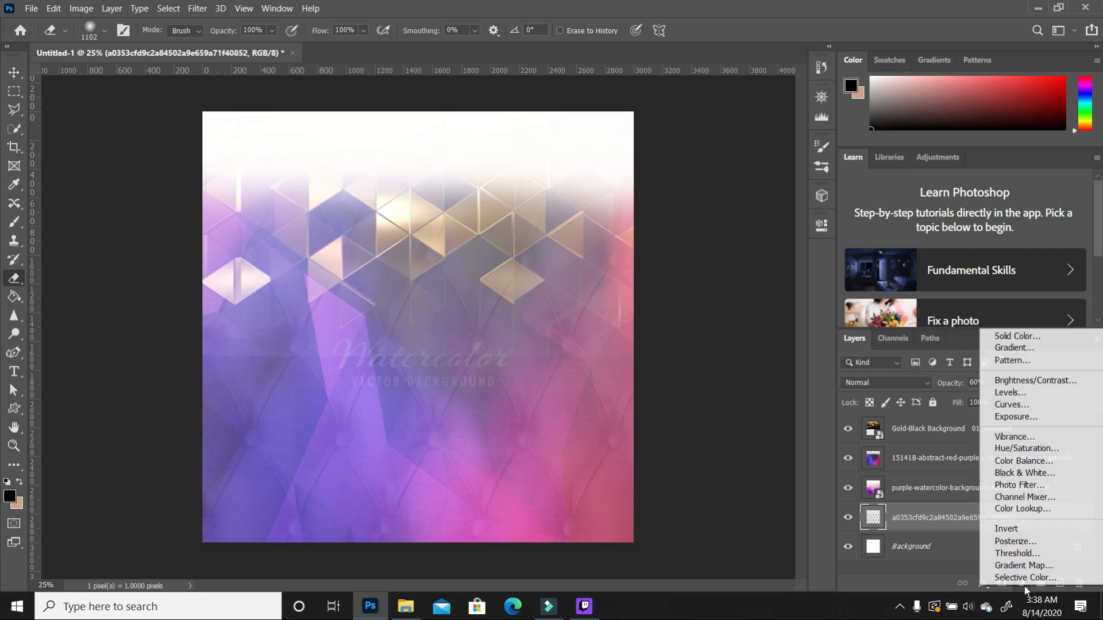
left_click(1017, 348)
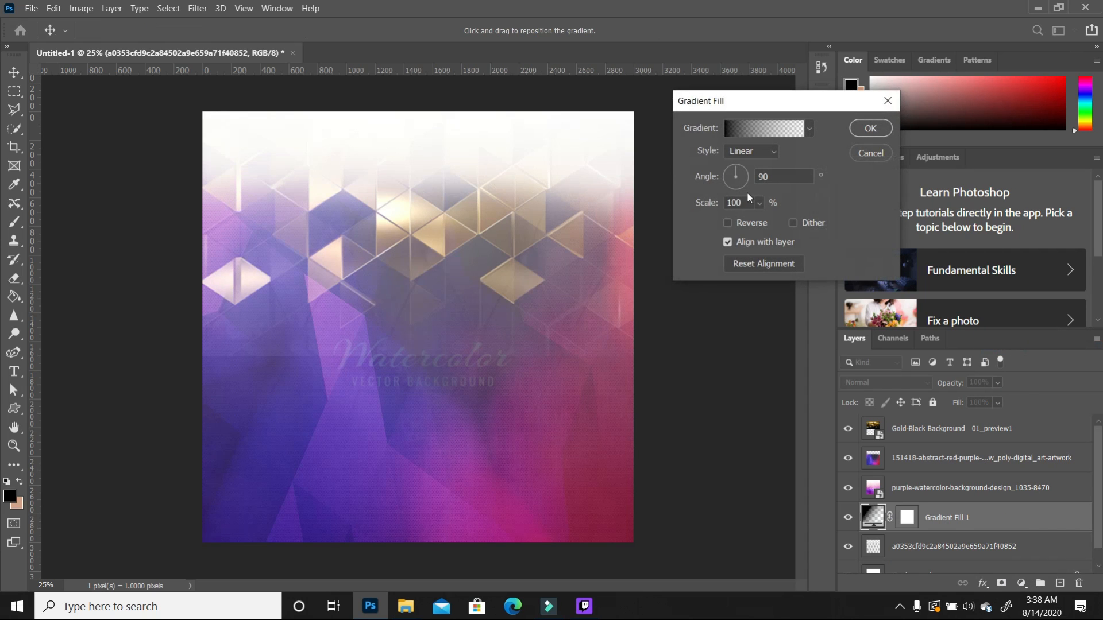
left_click(727, 129)
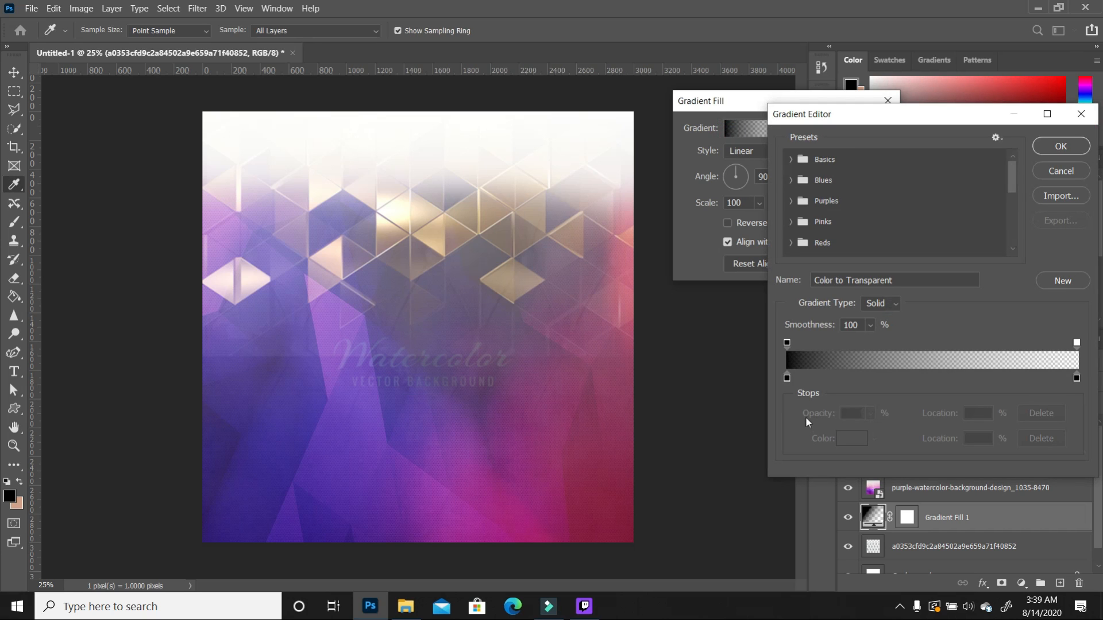
left_click(787, 378)
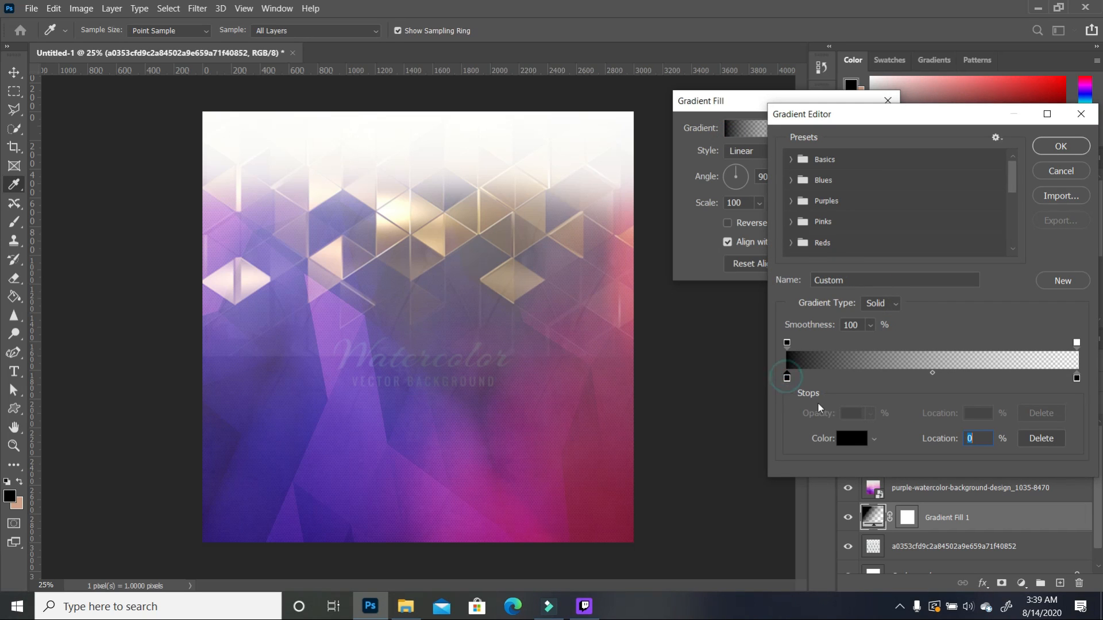
left_click(844, 438)
left_click(809, 159)
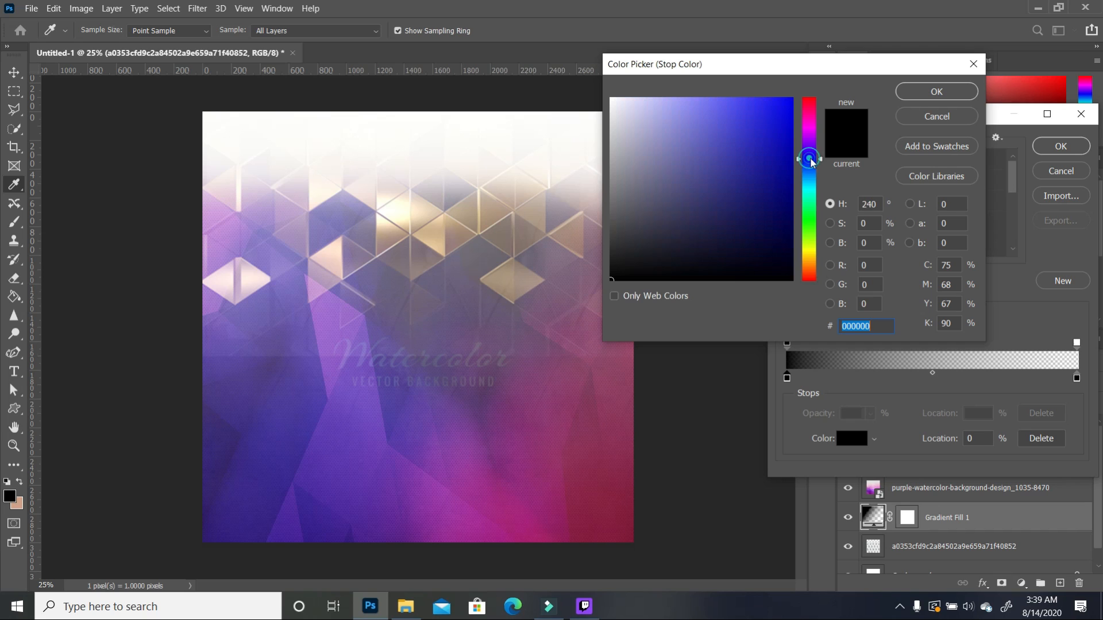
left_click(809, 166)
left_click(789, 127)
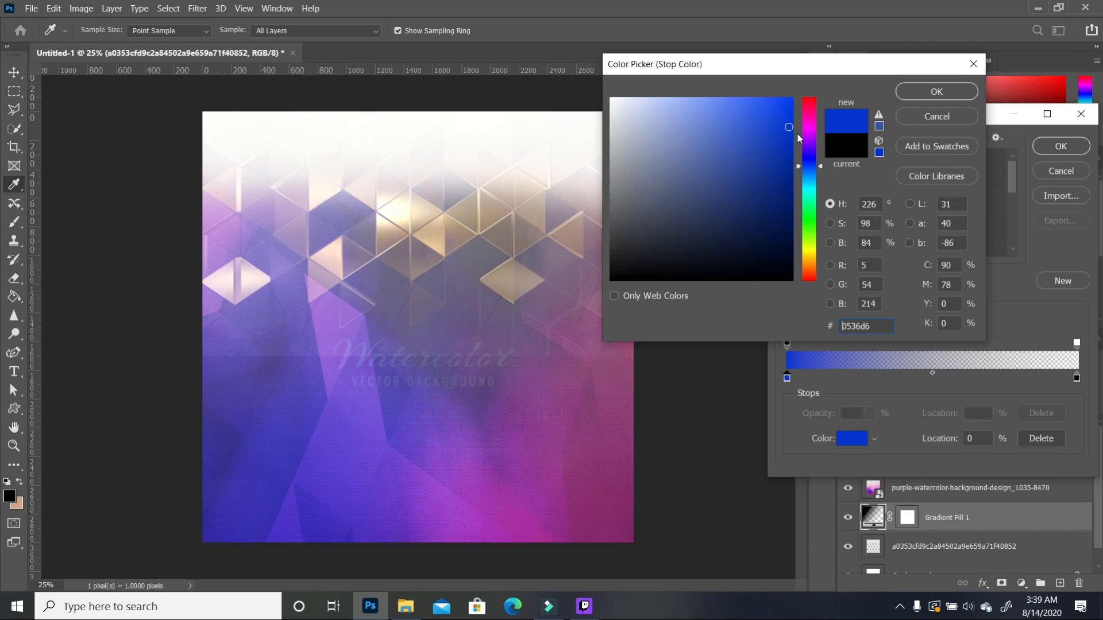
left_click(791, 128)
left_click(788, 115)
left_click(936, 92)
Step: Move the ending stop to 99% and colour it violet-blue 2415cc
left_click(1077, 379)
left_click_drag(1077, 379, 1074, 379)
left_click(858, 439)
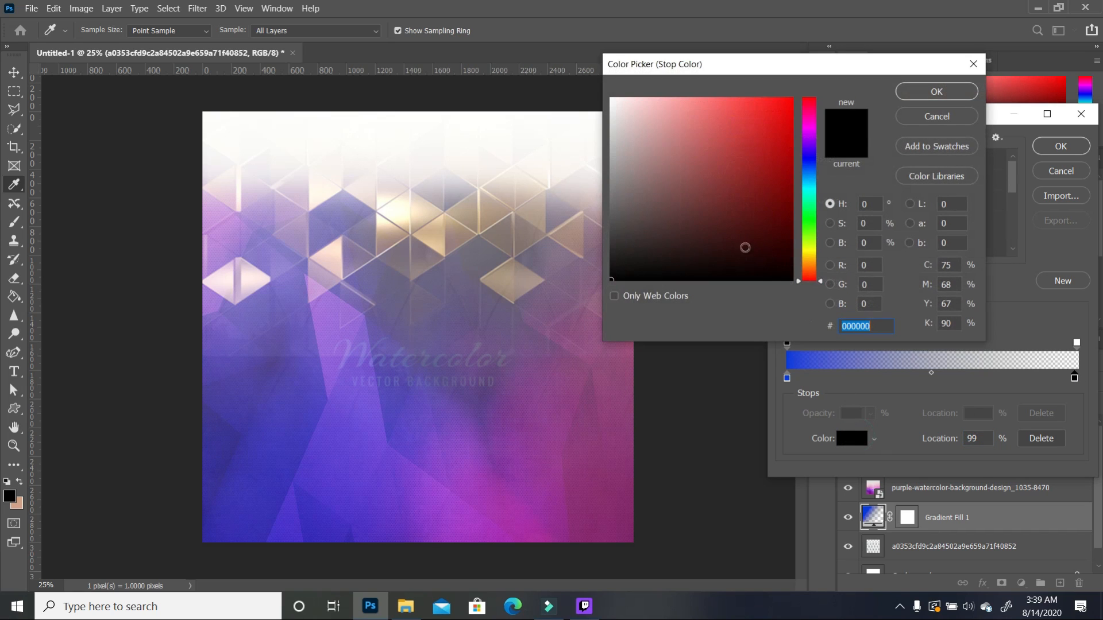
left_click(224, 534)
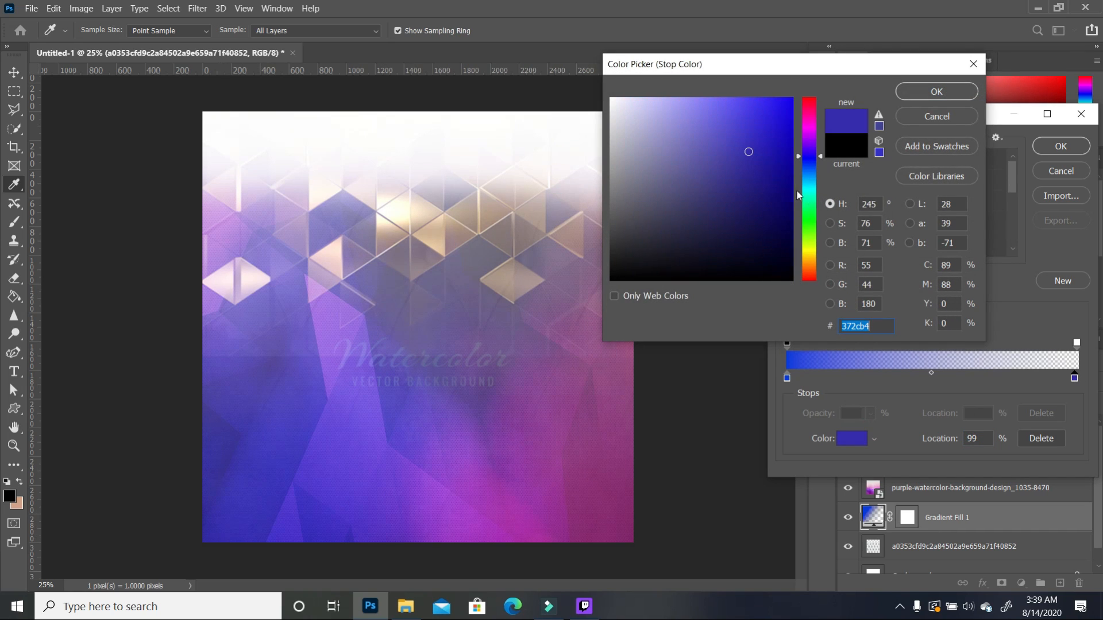
left_click(775, 134)
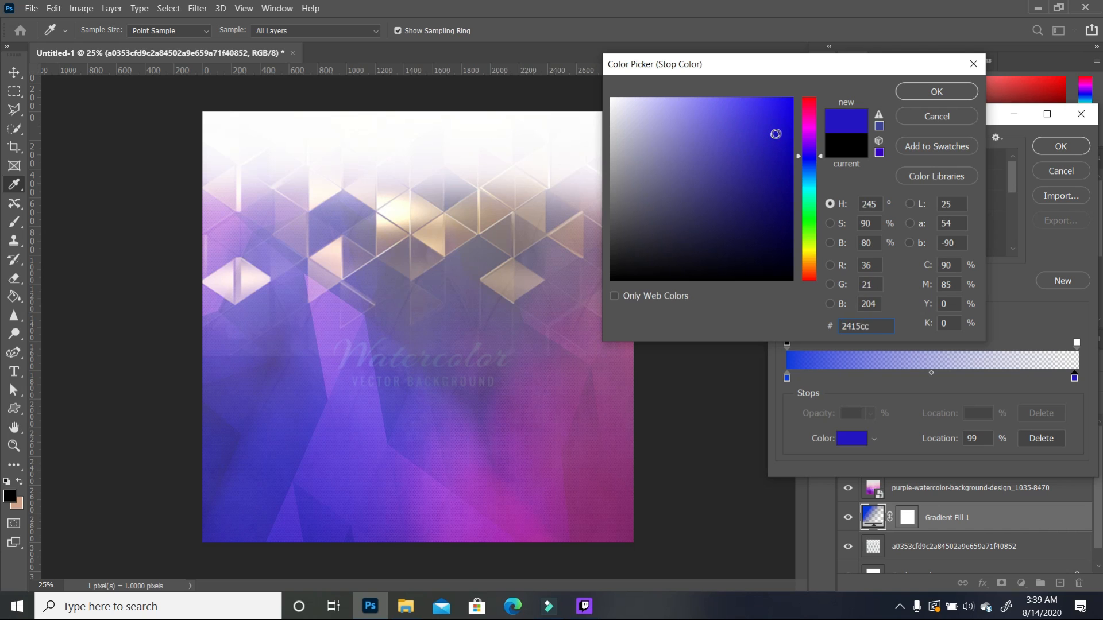
left_click(936, 92)
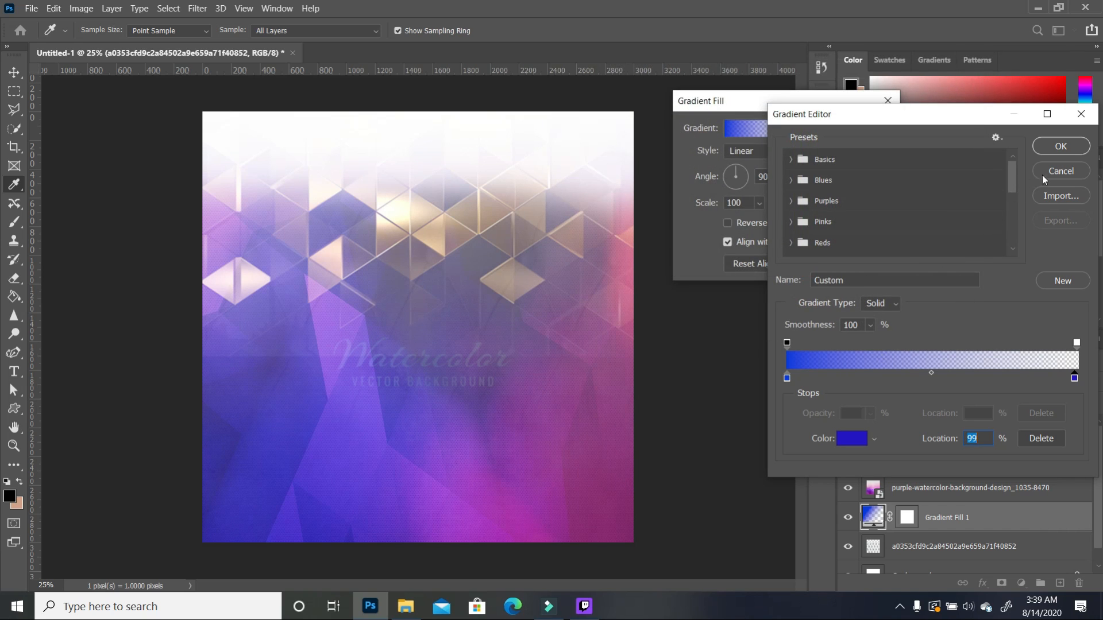
Step: Accept the gradient, set the Linear angle to -16.44°, and confirm the fill
left_click(1060, 147)
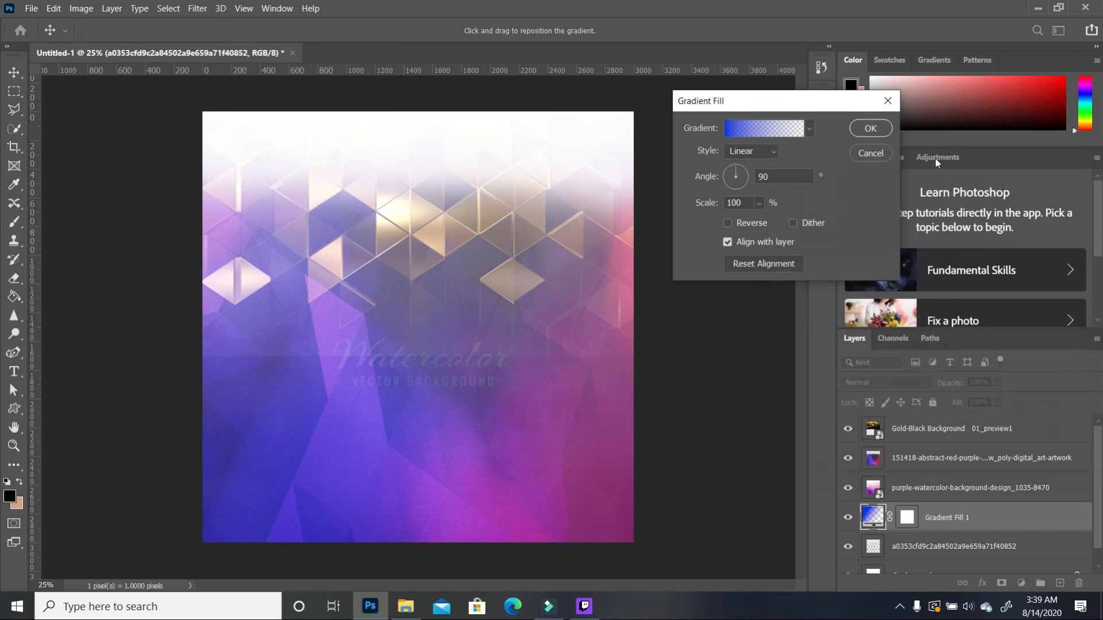
left_click(743, 172)
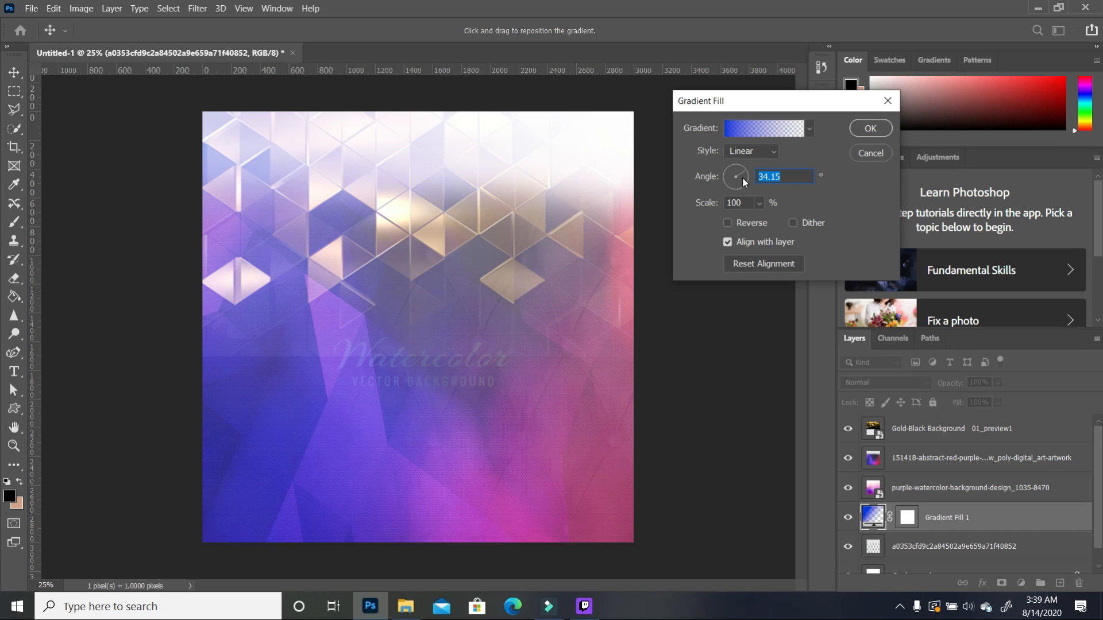
left_click(746, 175)
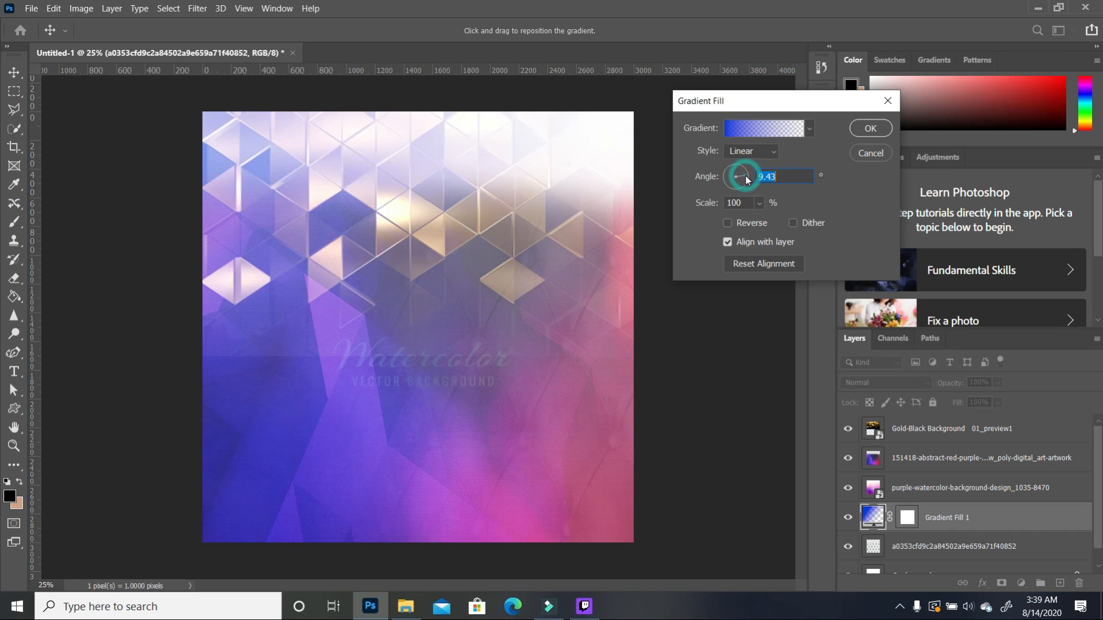
left_click(748, 183)
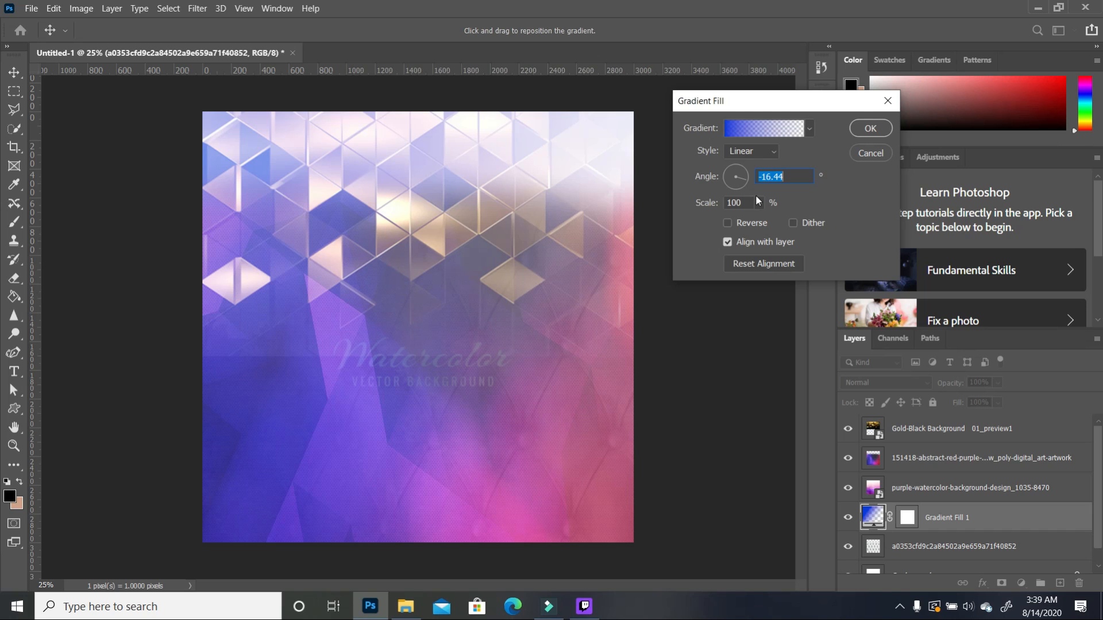
left_click(871, 128)
key("e")
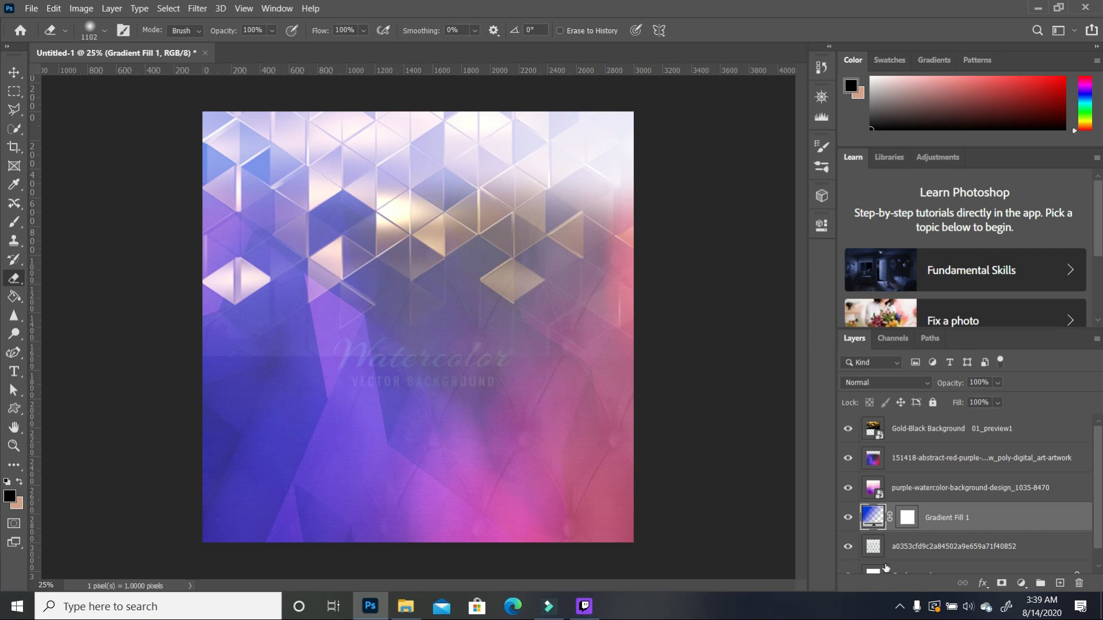
Step: Erase the blue gradient across the flyer's middle and drag the woman's photo in from the Tutorial folder
left_click(998, 382)
left_click_drag(1010, 401, 998, 402)
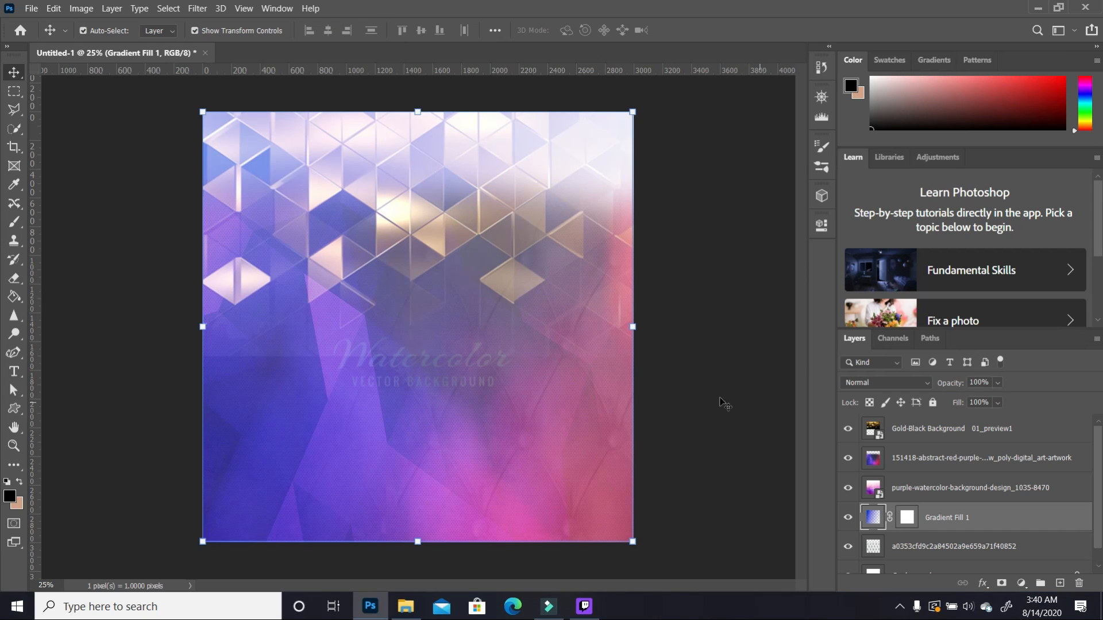
left_click(13, 278)
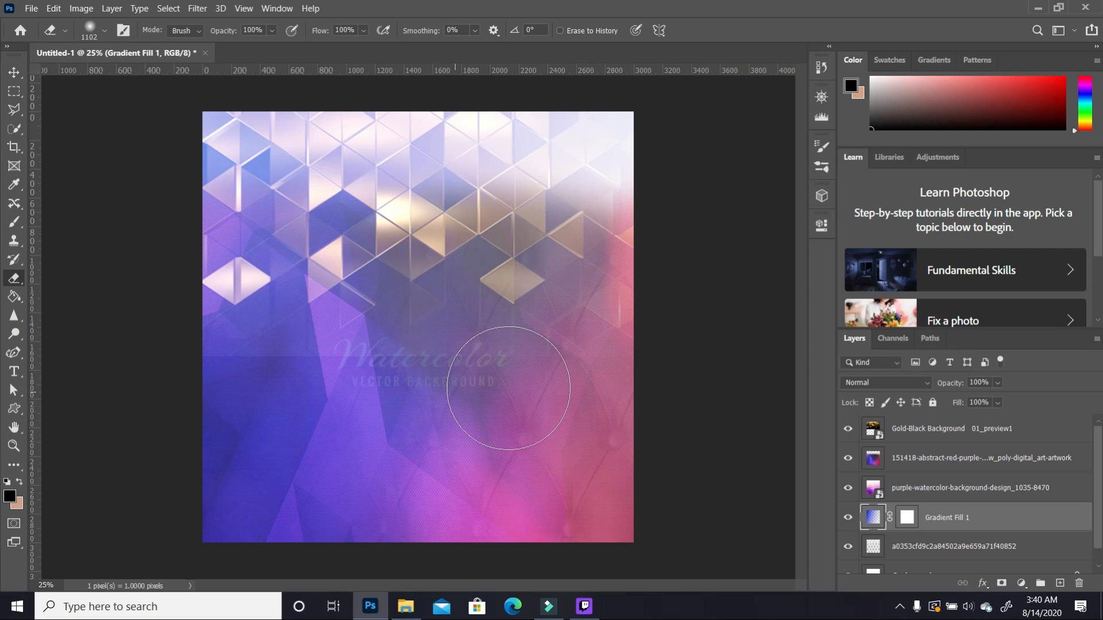
mouse_move(488, 384)
left_mouse_down()
mouse_move(415, 460)
mouse_move(382, 524)
mouse_move(304, 402)
mouse_move(374, 517)
left_mouse_up()
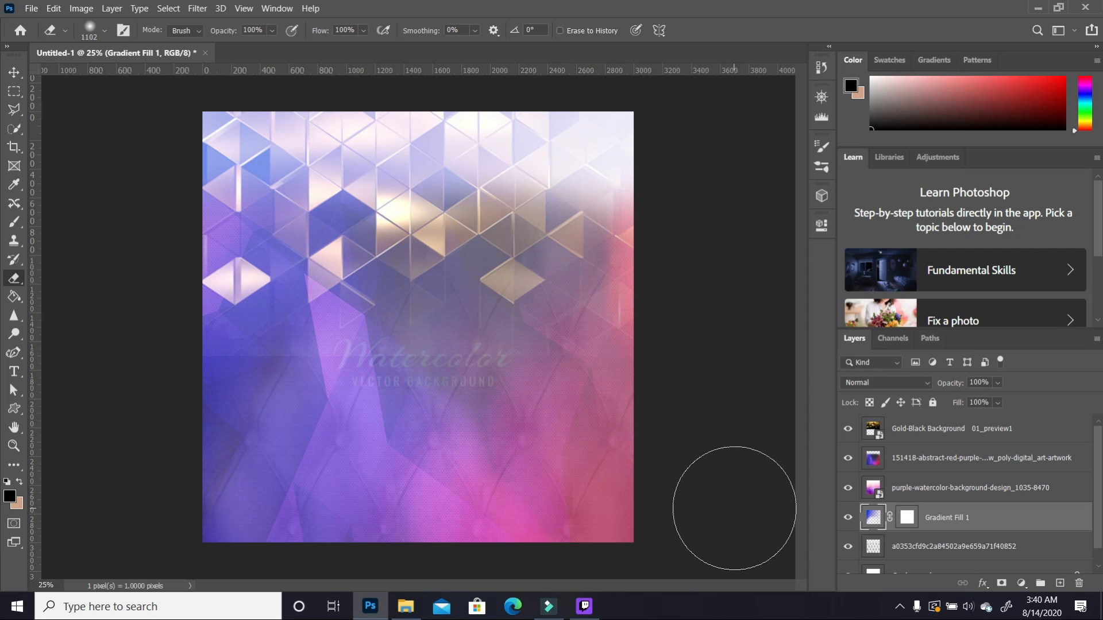
left_click(404, 608)
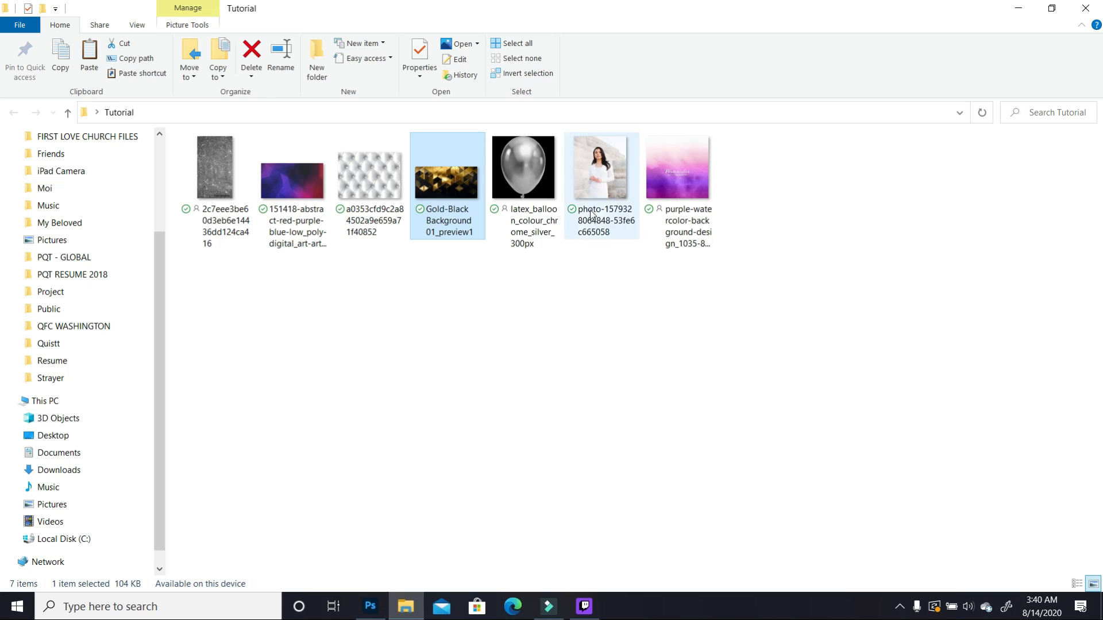
left_click_drag(601, 182, 459, 364)
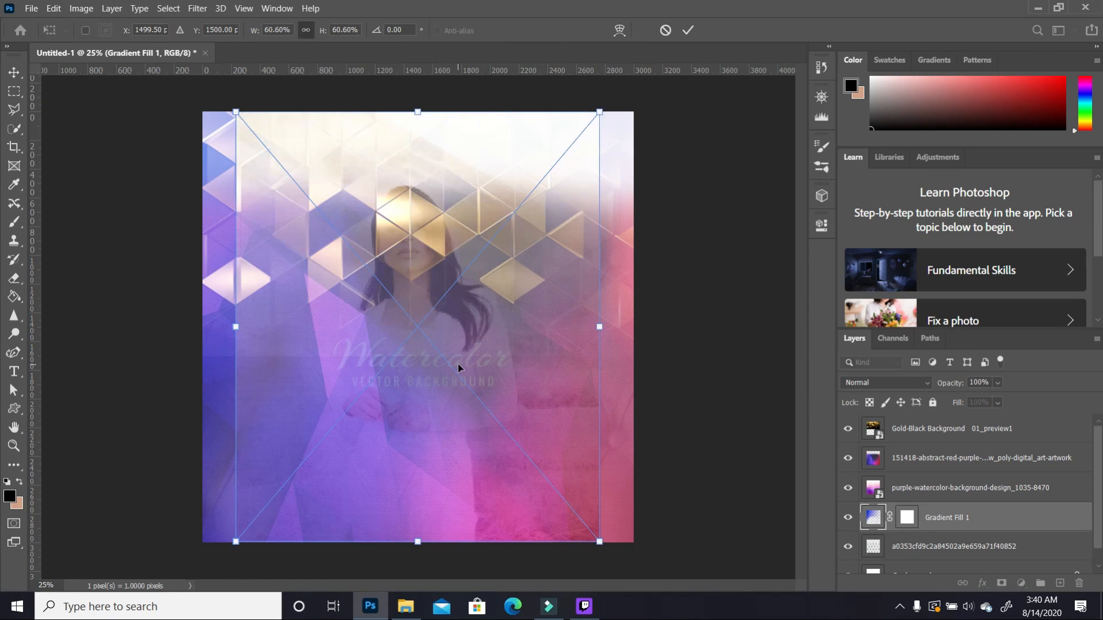
Step: Move the portrait layer above the gold layer and pick the Quick Selection tool
left_click_drag(969, 526, 991, 423)
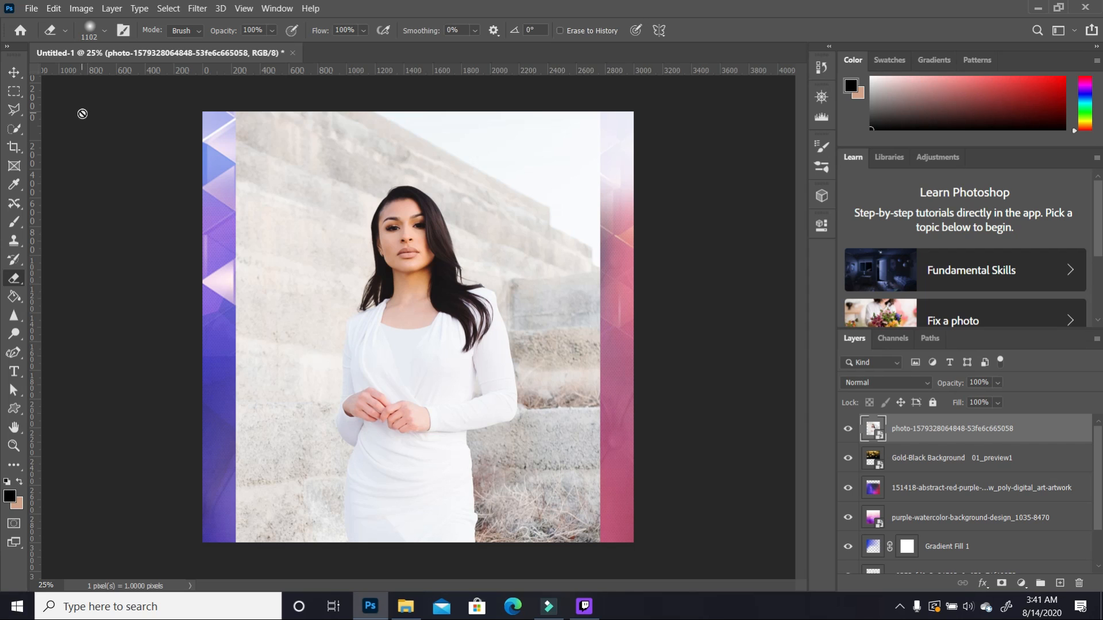
left_click(18, 134)
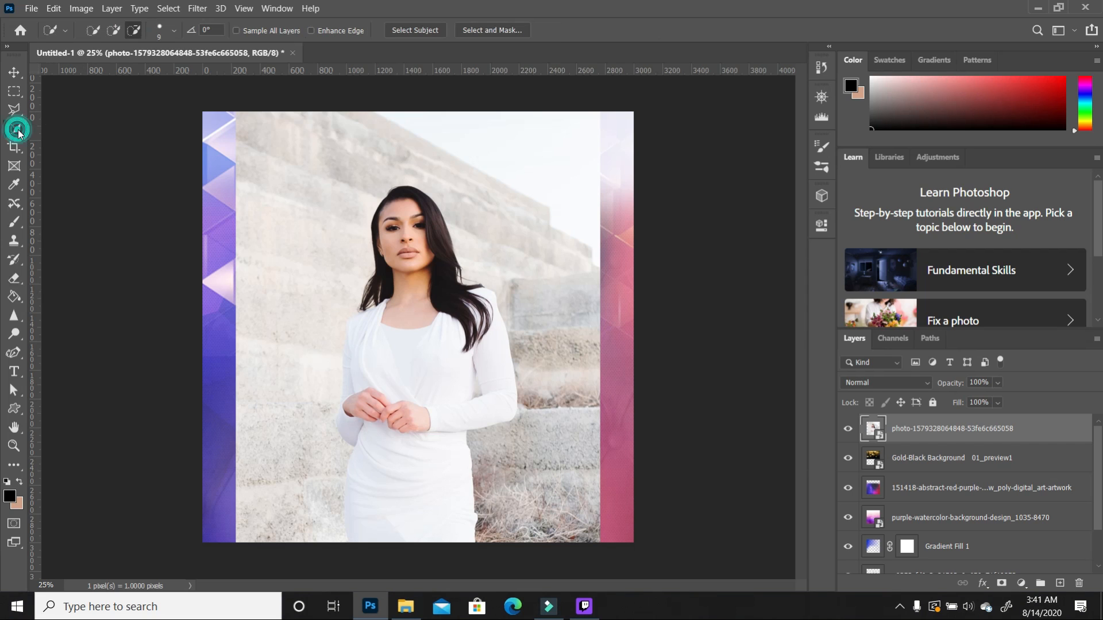
Step: Select the woman with Select Subject and add a layer mask hiding the photo's background
left_click(429, 30)
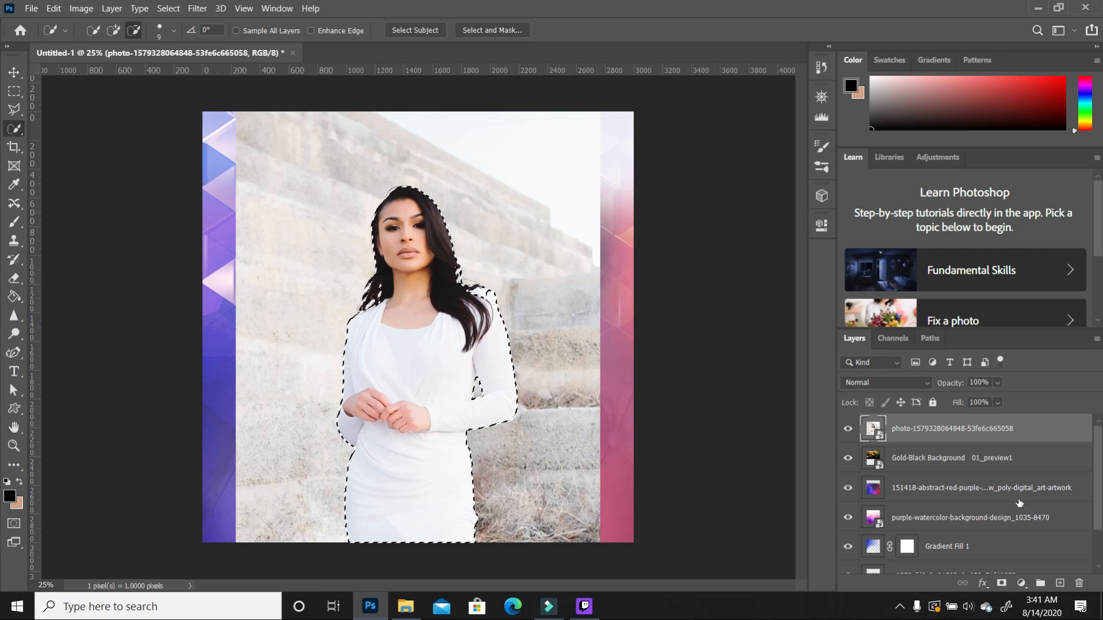
left_click(1002, 584)
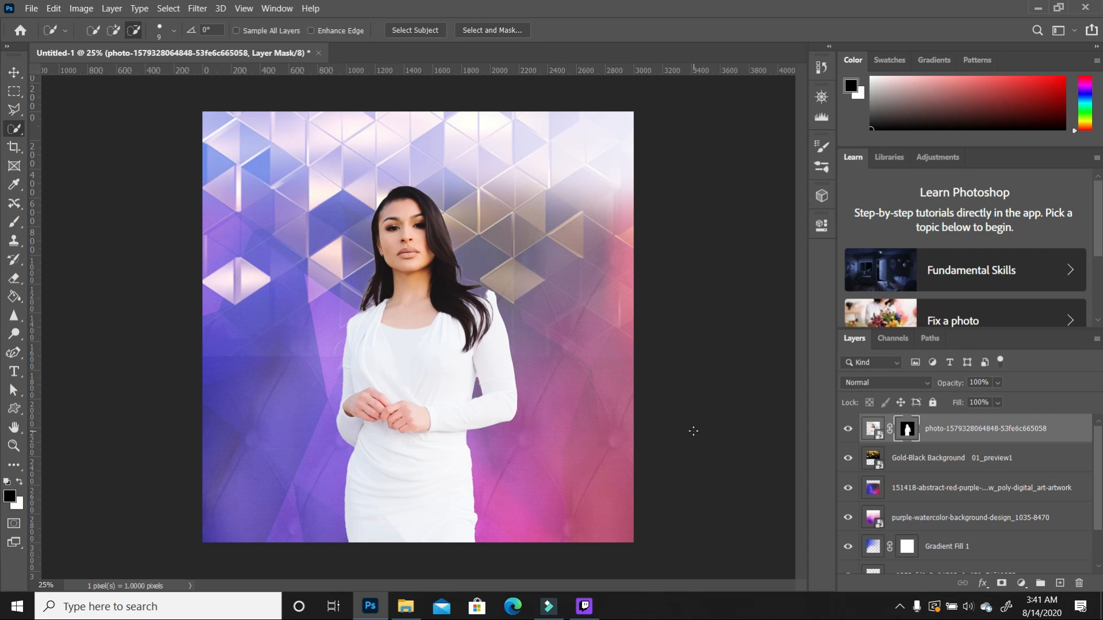
scroll(516, 305, "up", 5)
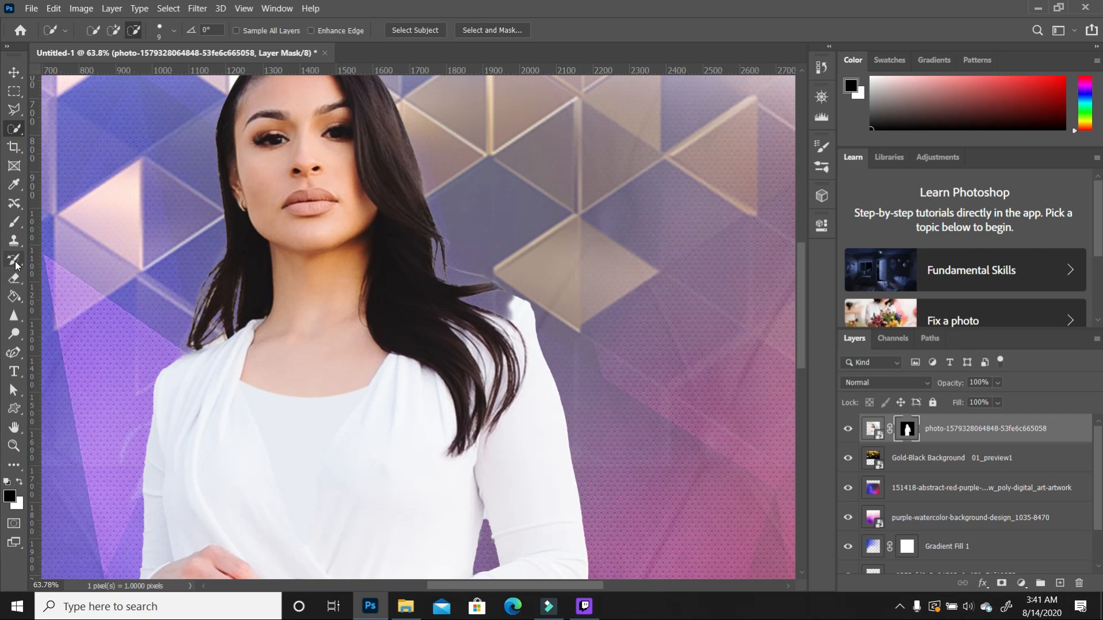
Step: Paint white with the Brush on the mask to restore the hair strands over her shoulder
left_click(14, 221)
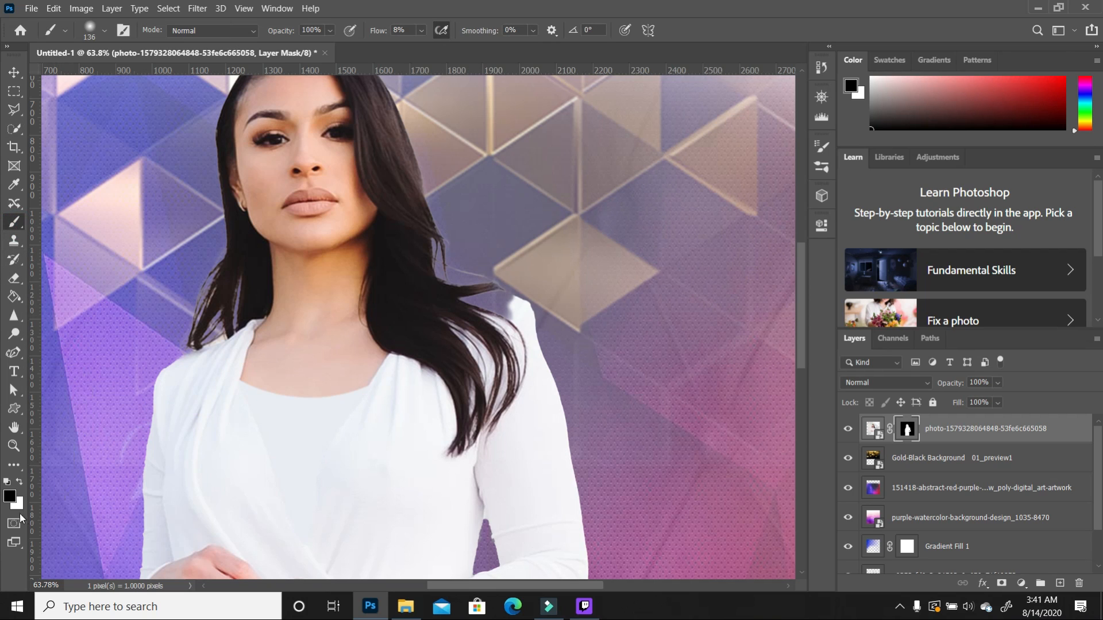
left_click(21, 485)
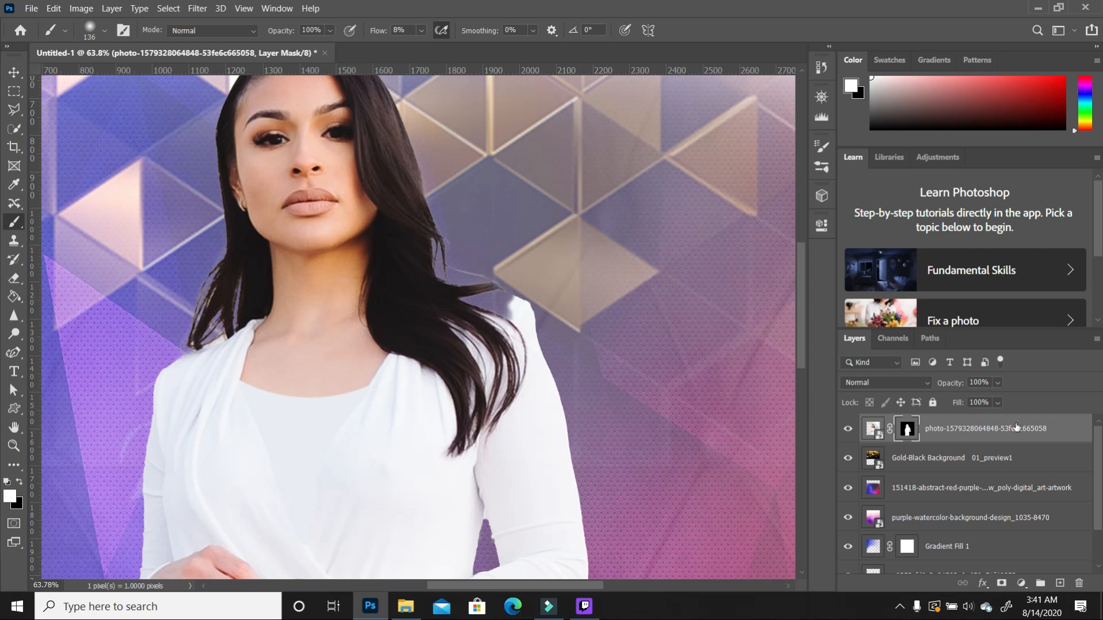
mouse_move(488, 342)
left_mouse_down()
mouse_move(471, 353)
mouse_move(505, 325)
mouse_move(472, 318)
mouse_move(513, 316)
mouse_move(468, 324)
left_mouse_up()
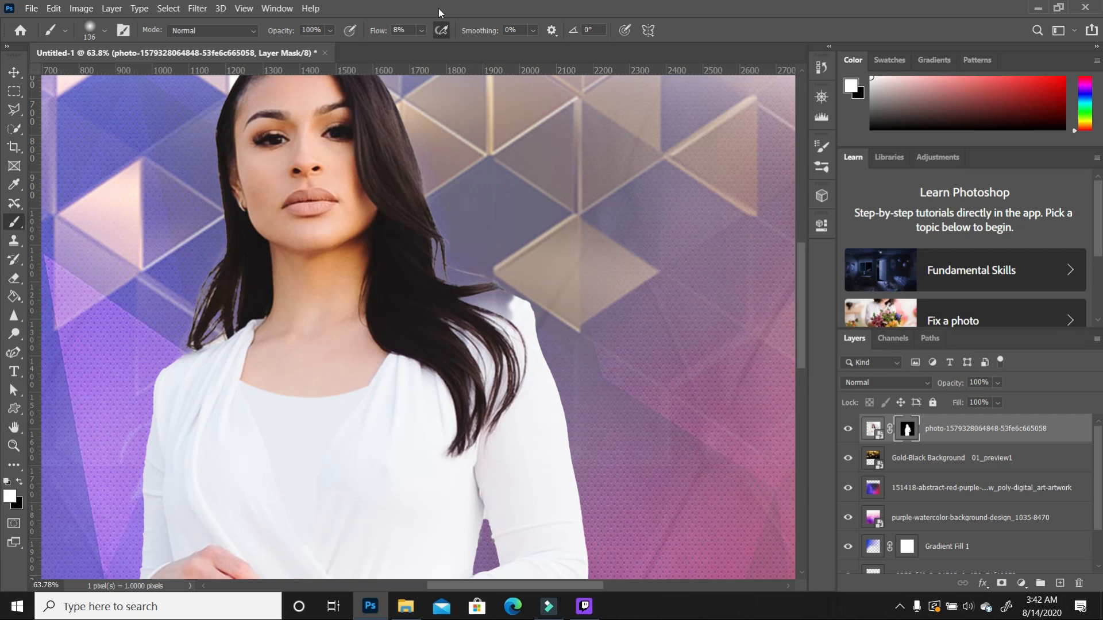
Step: Set brush flow to 100% and size to 37 px, then repaint both shoulder edges
left_click(422, 29)
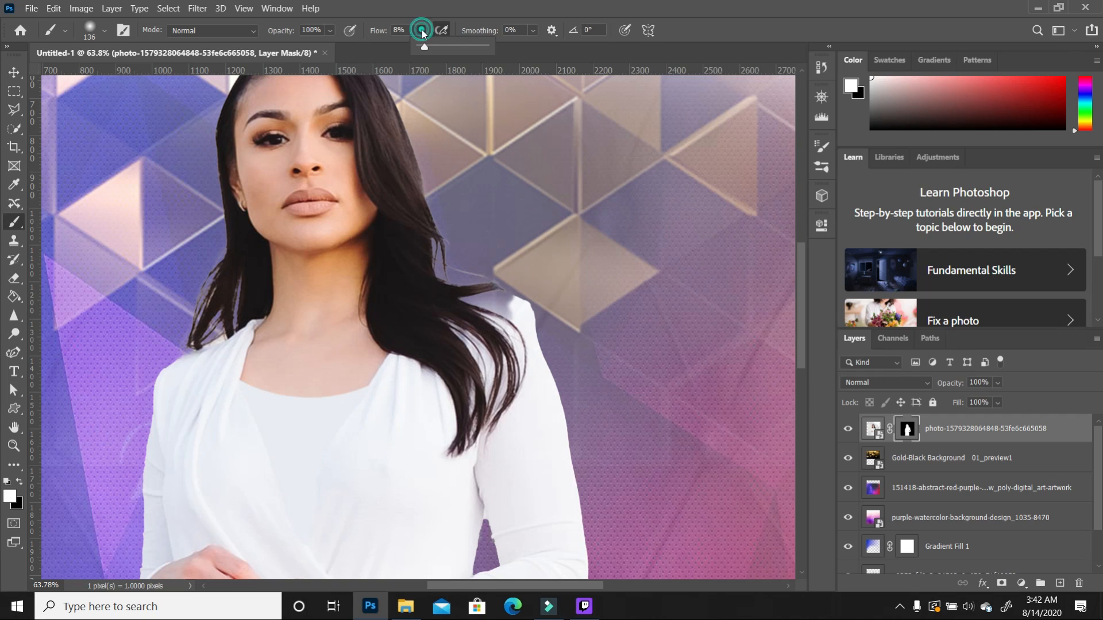
left_click_drag(426, 47, 498, 51)
left_click(509, 336)
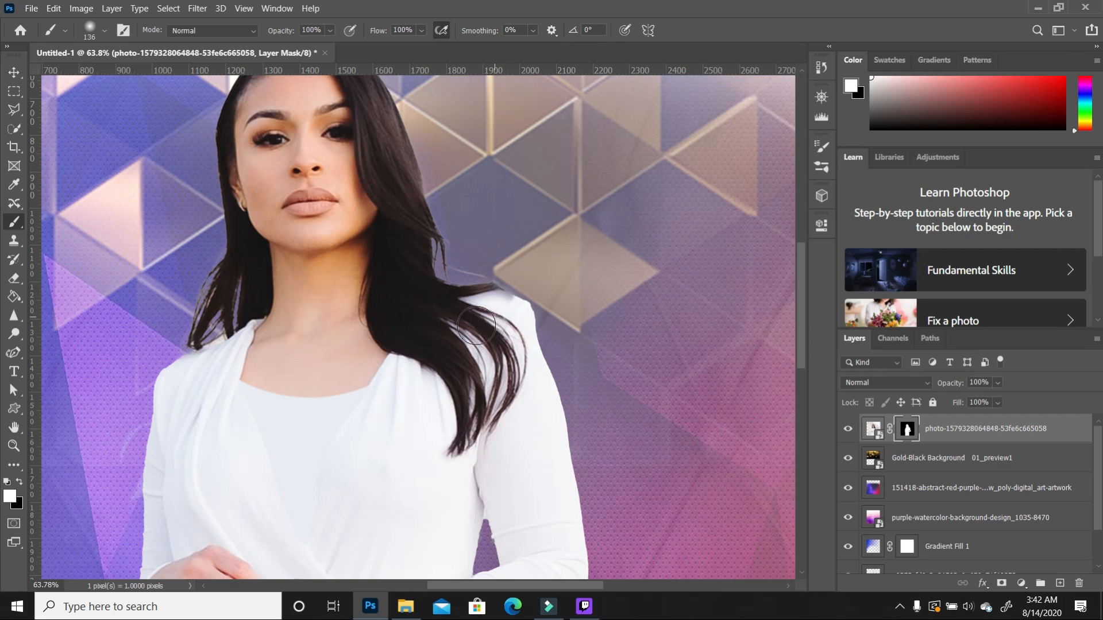
left_click(104, 31)
left_click(96, 72)
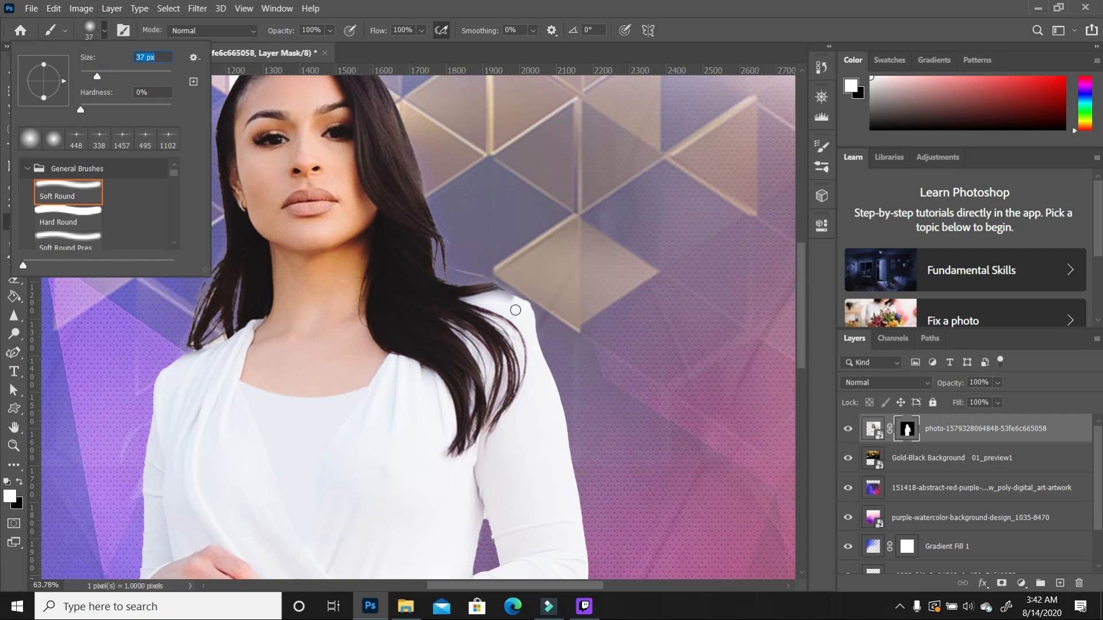
left_click(515, 304)
mouse_move(514, 304)
left_mouse_down()
mouse_move(497, 294)
mouse_move(458, 305)
left_mouse_up()
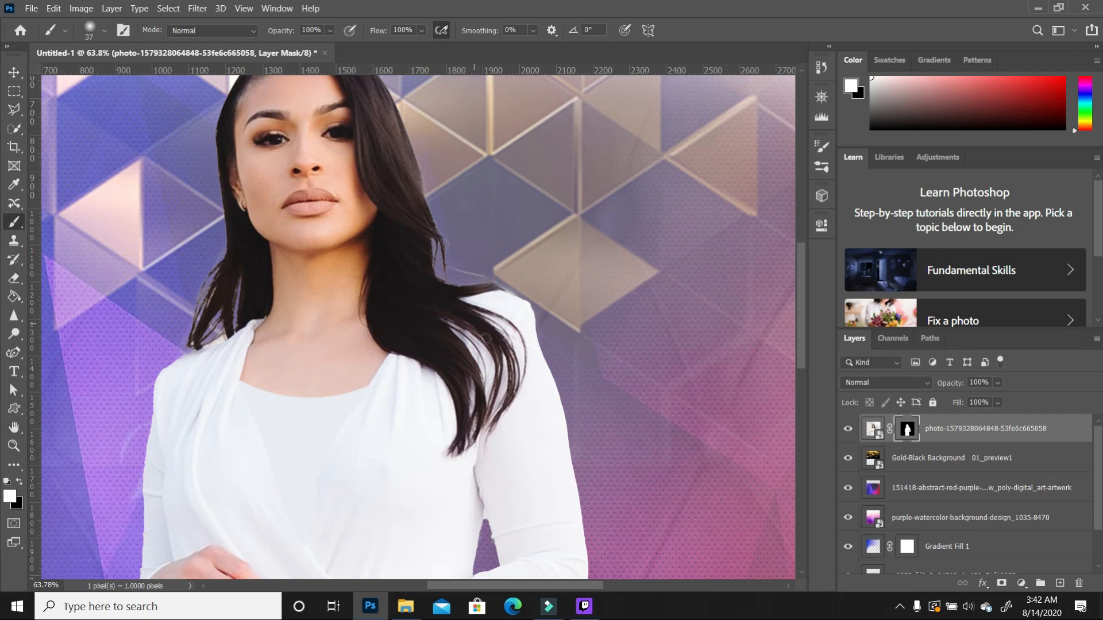
left_click_drag(205, 356, 185, 361)
scroll(412, 291, "down", 4)
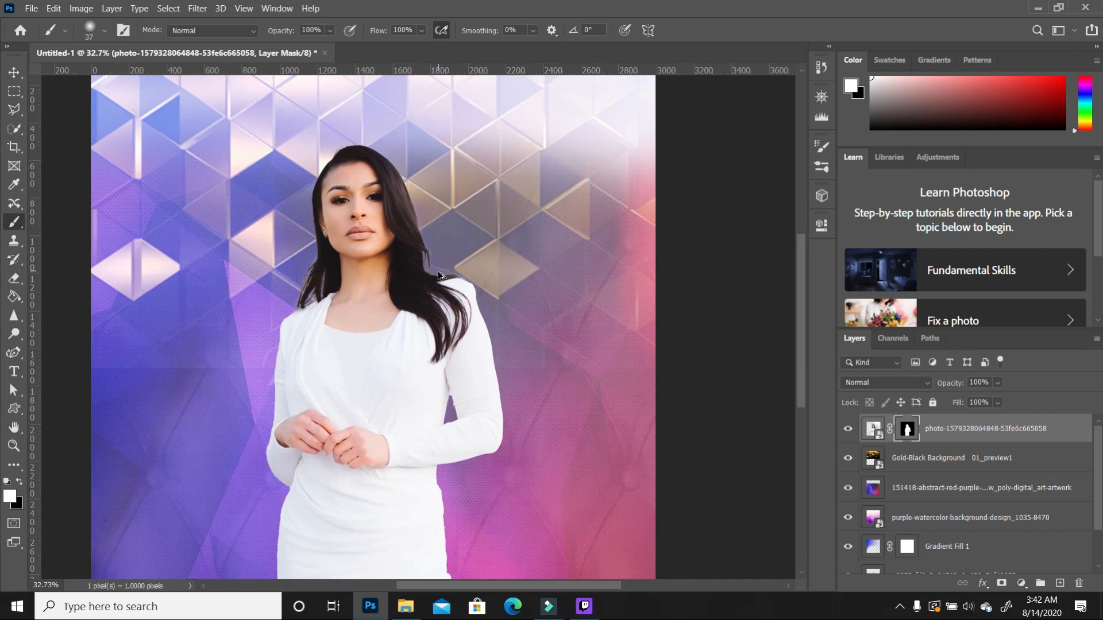
scroll(439, 275, "down", 1)
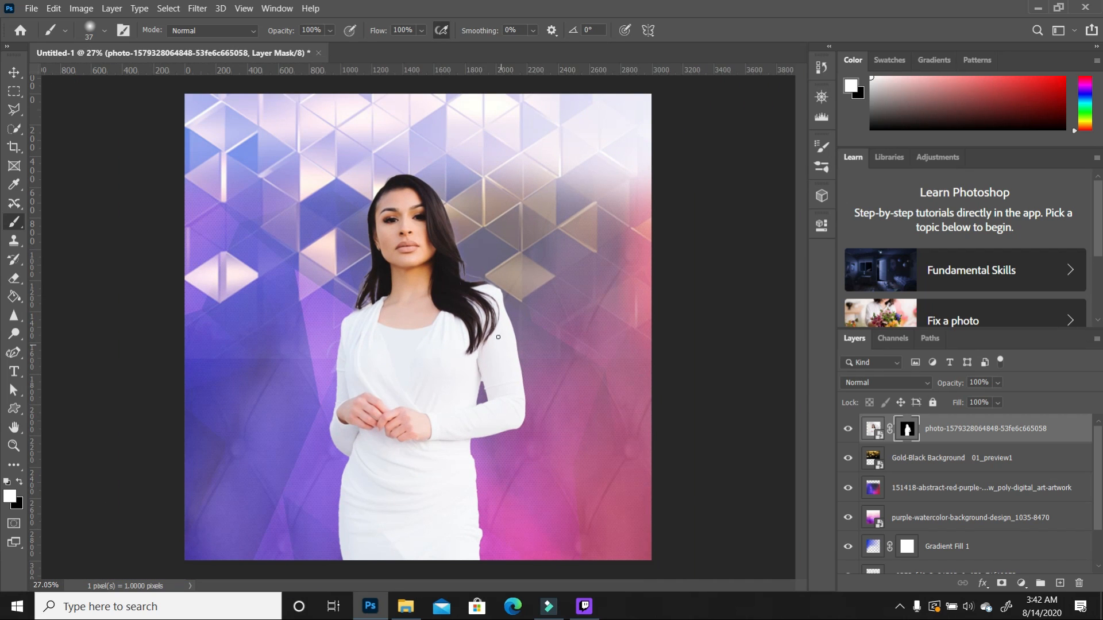
Step: Scale up the woman's photo with the Move tool, shift it left and down, and commit
left_click(14, 72)
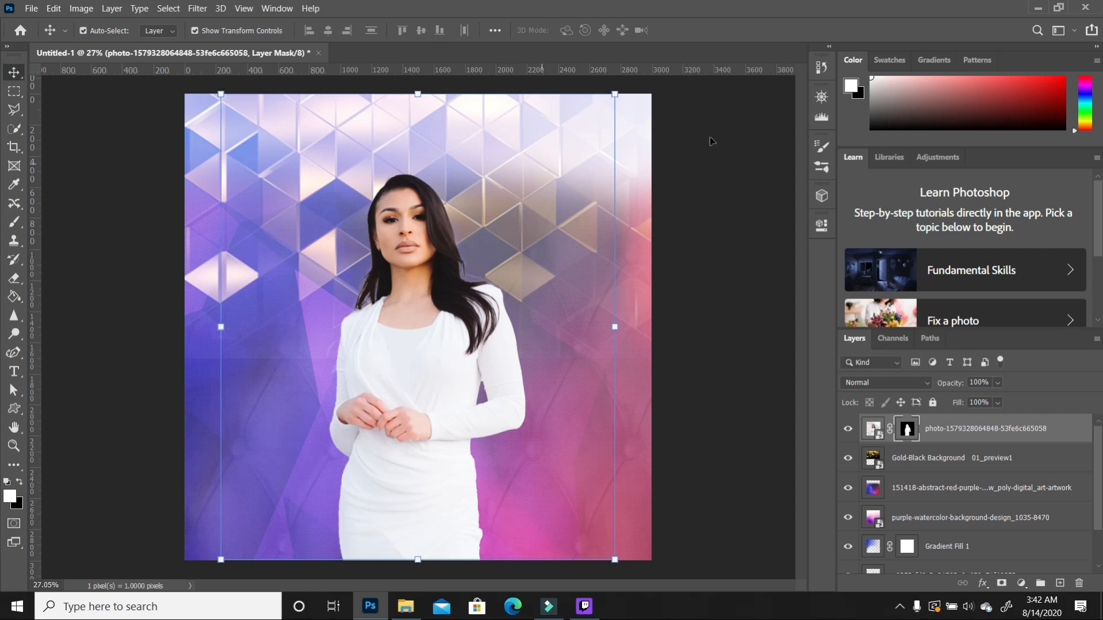
left_click_drag(616, 96, 719, 64)
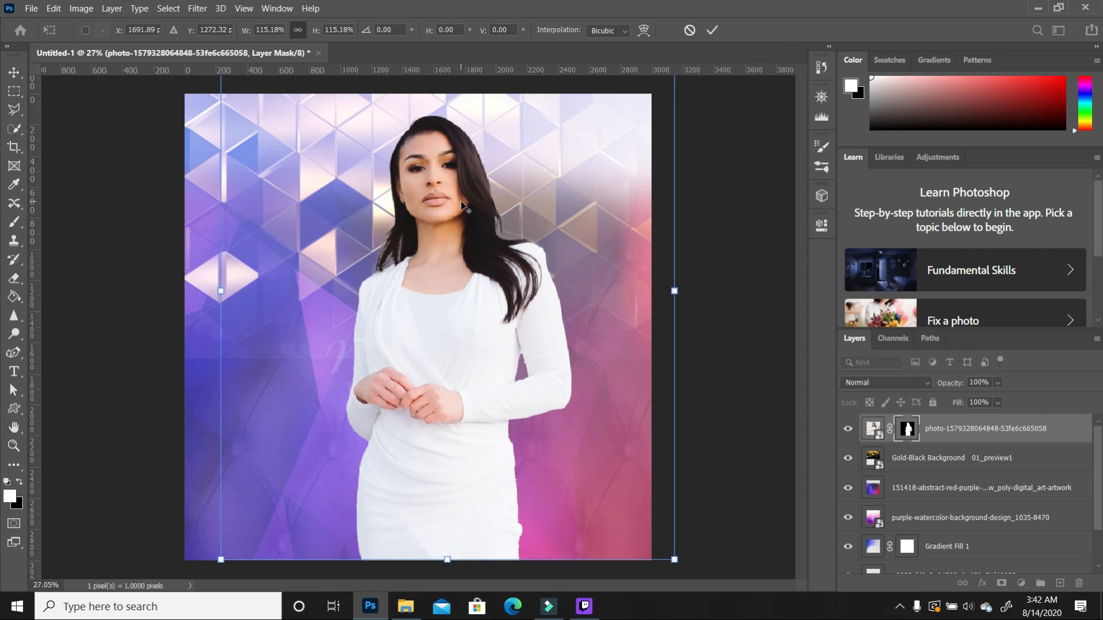
key("ctrl+minus")
left_click_drag(271, 99, 272, 102)
left_click_drag(449, 338, 427, 341)
key("Return")
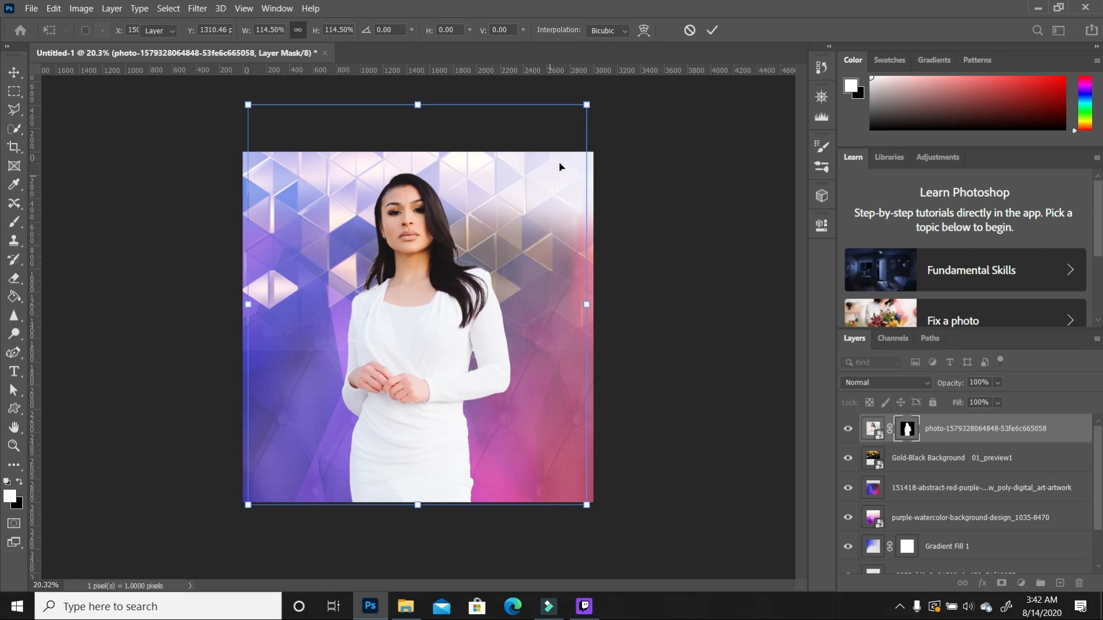
Step: Enlarge the photo slightly again, lower it to the left, and apply the transform
left_click_drag(590, 106, 612, 91)
left_click_drag(443, 317, 438, 333)
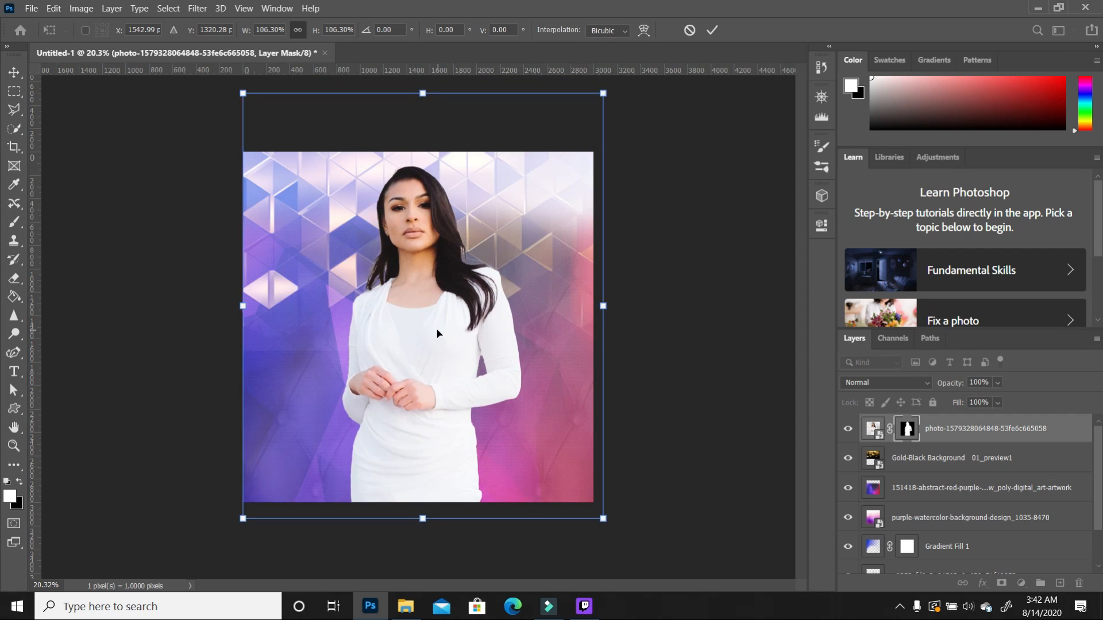
left_click(711, 312)
left_click(421, 343)
left_click(640, 356)
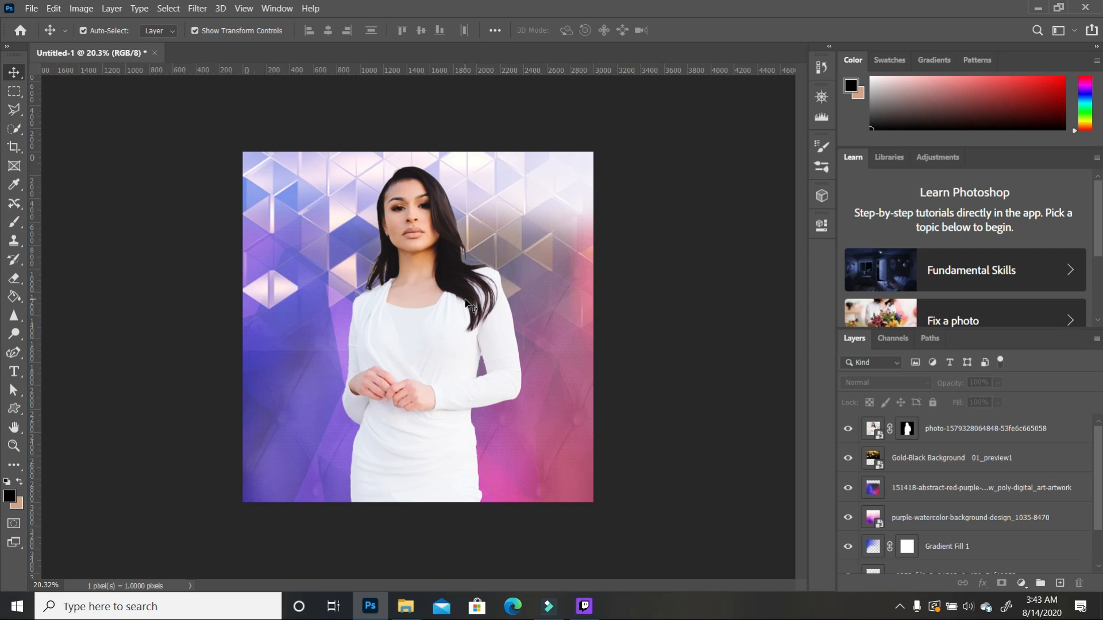
left_click(437, 316)
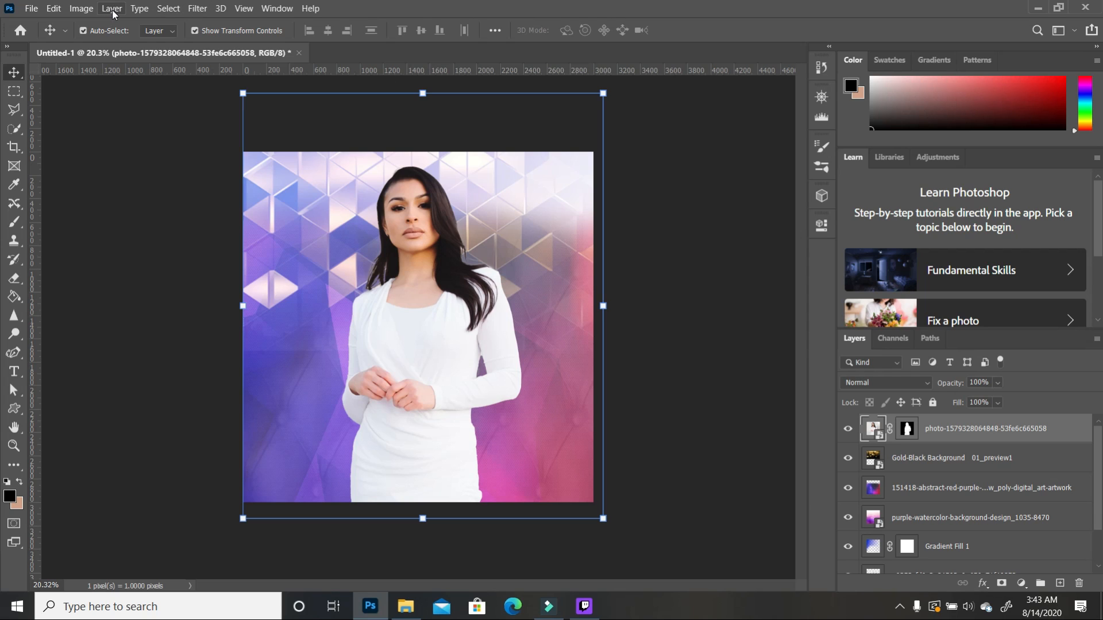
Step: Apply Brightness/Contrast to the woman's photo layer with Contrast raised to 37
left_click(85, 10)
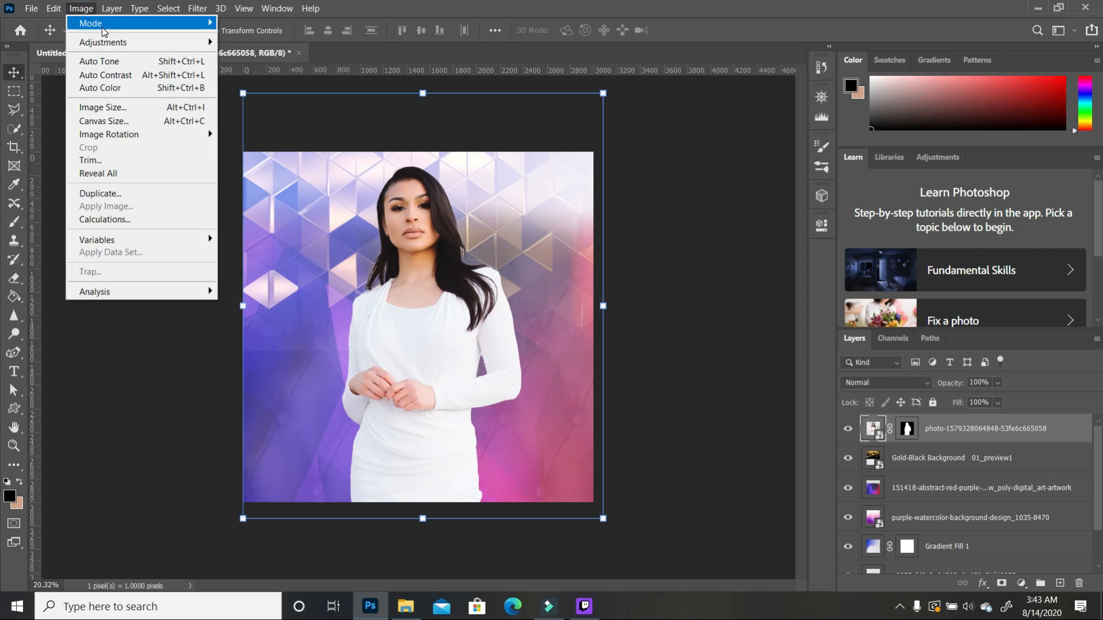
mouse_move(102, 42)
left_click(270, 42)
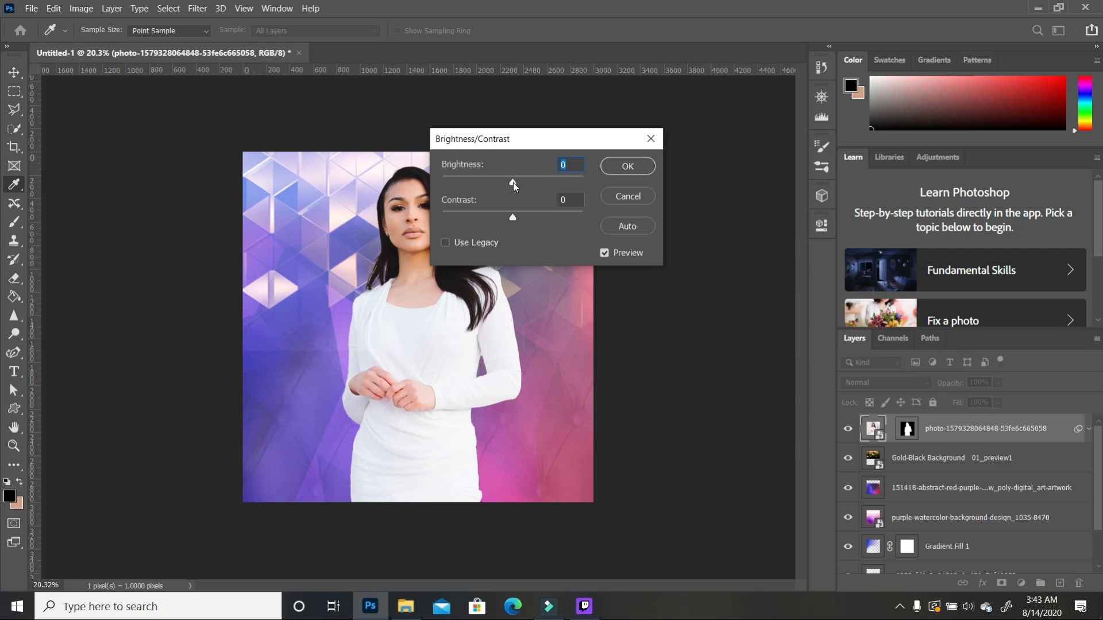
left_click_drag(512, 217, 539, 218)
left_click(628, 167)
left_click(675, 235)
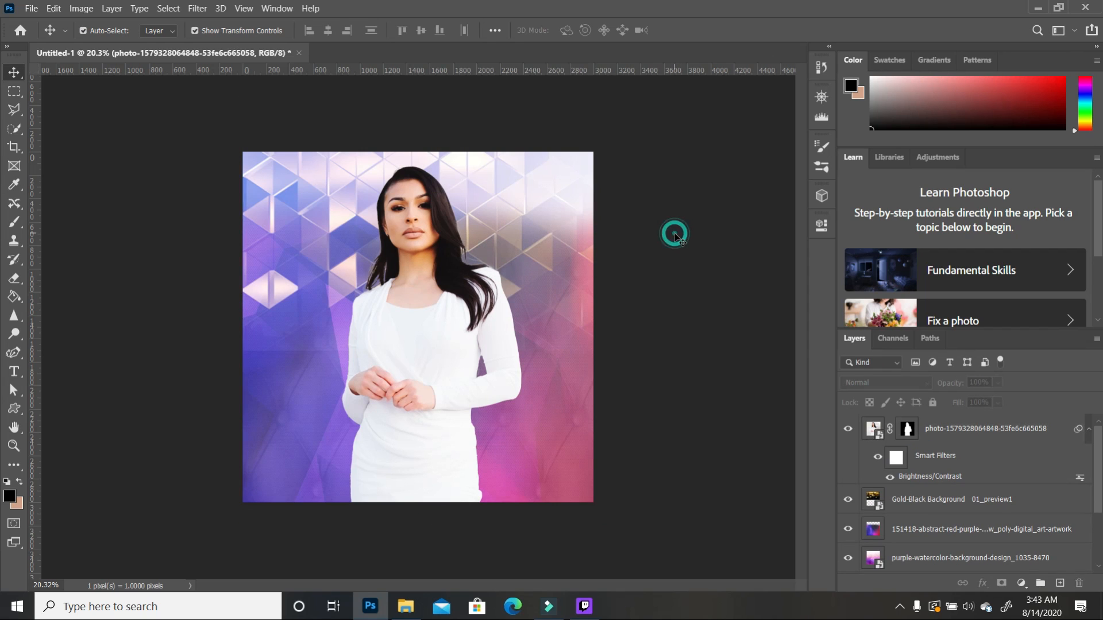
Step: Run Liquify on the photo layer with face-aware Smile at 100 and Lower Lip at 60
left_click(454, 379)
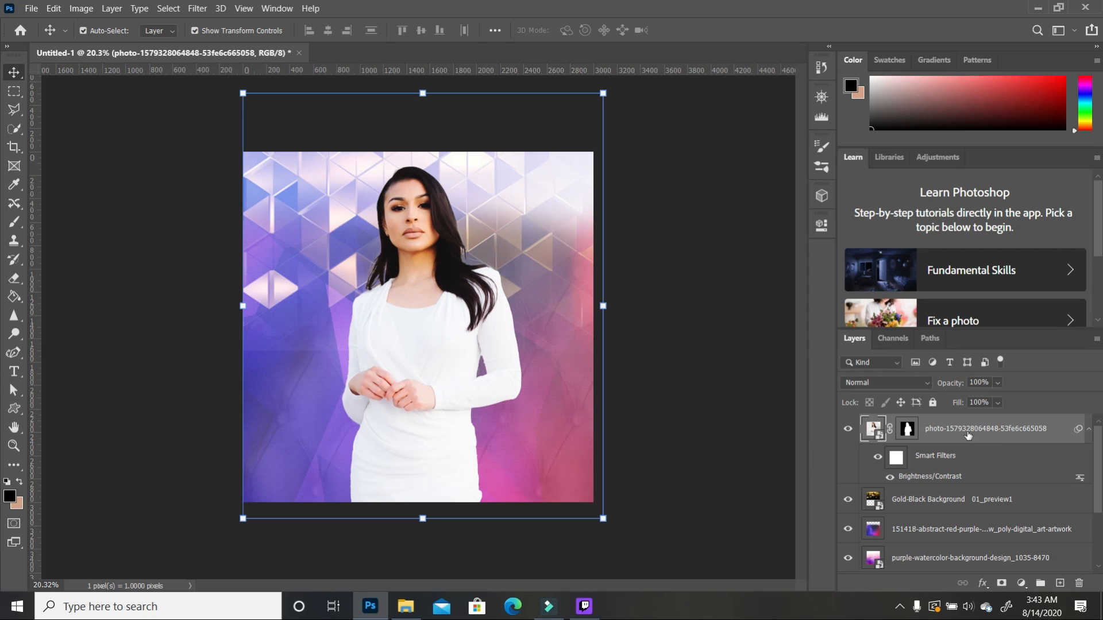
left_click(197, 9)
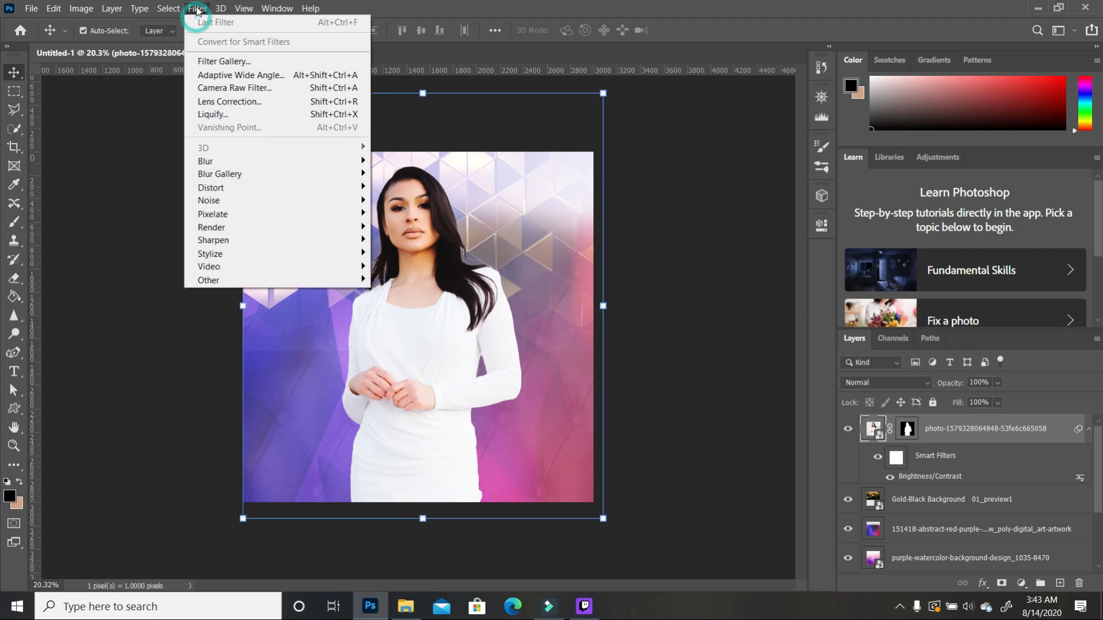
left_click(214, 114)
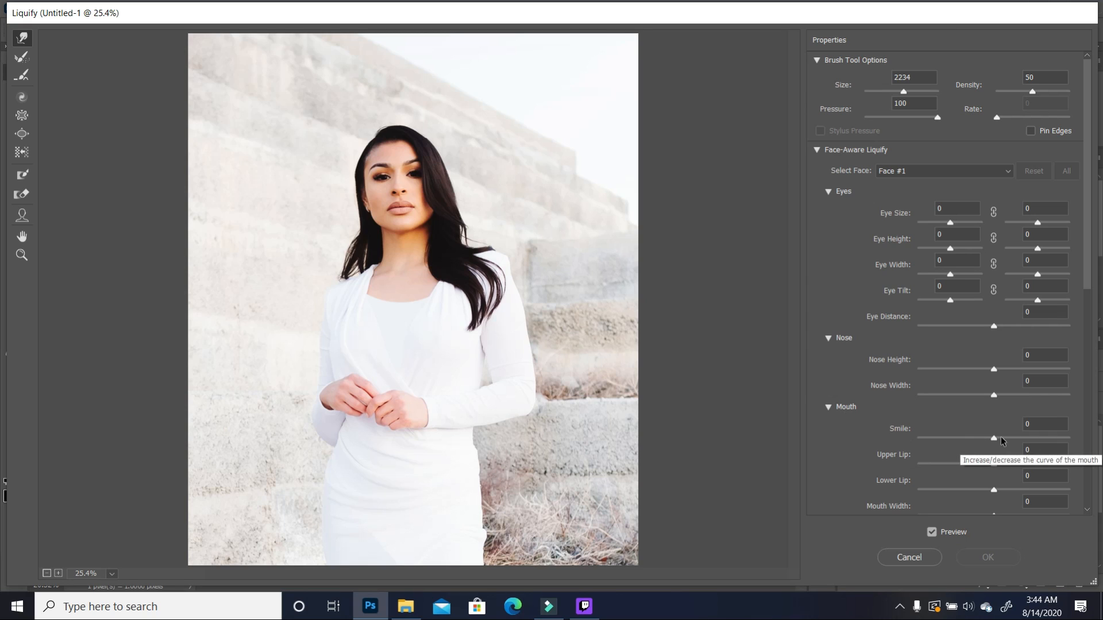
left_click_drag(996, 439, 1001, 440)
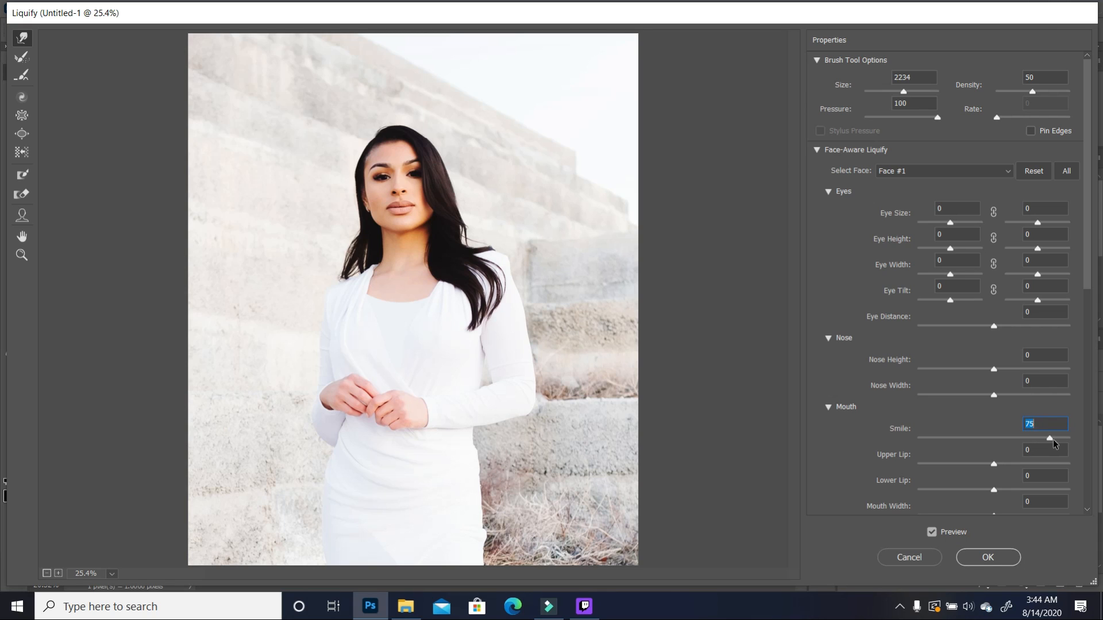
left_click_drag(1060, 440, 1072, 440)
left_click_drag(994, 464, 998, 463)
left_click_drag(1015, 464, 1063, 465)
mouse_move(1068, 439)
left_mouse_down()
mouse_move(994, 448)
mouse_move(1075, 447)
left_mouse_up()
left_click(991, 463)
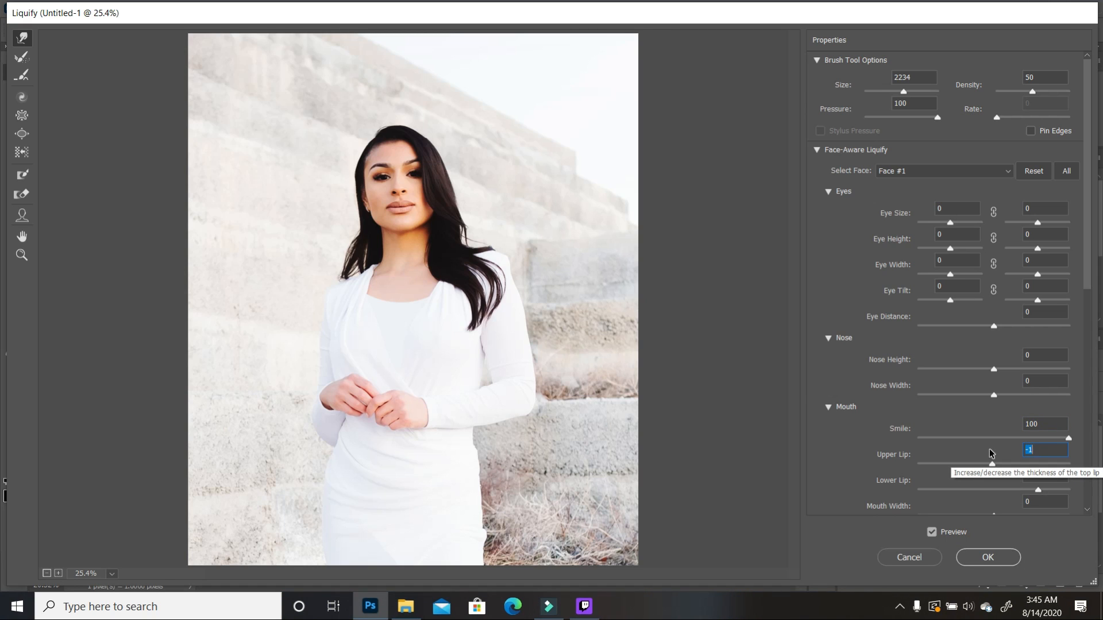
left_click(988, 557)
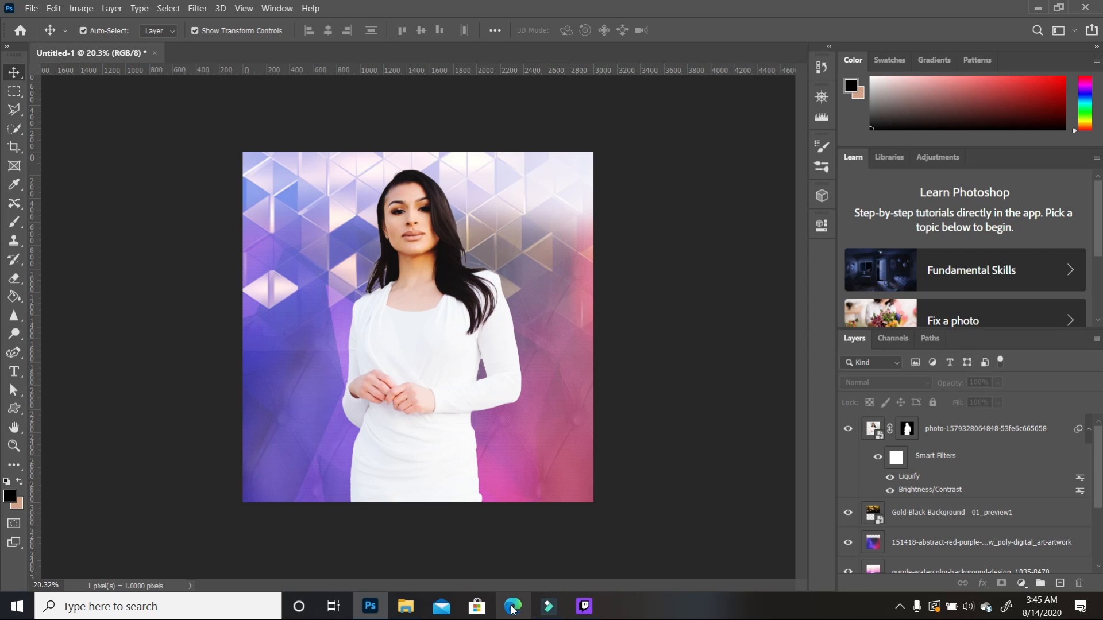
Step: Drag latex_balloon_colour_chrome_silver_300px into the flyer and place it beside the woman's shoulder
left_click(406, 607)
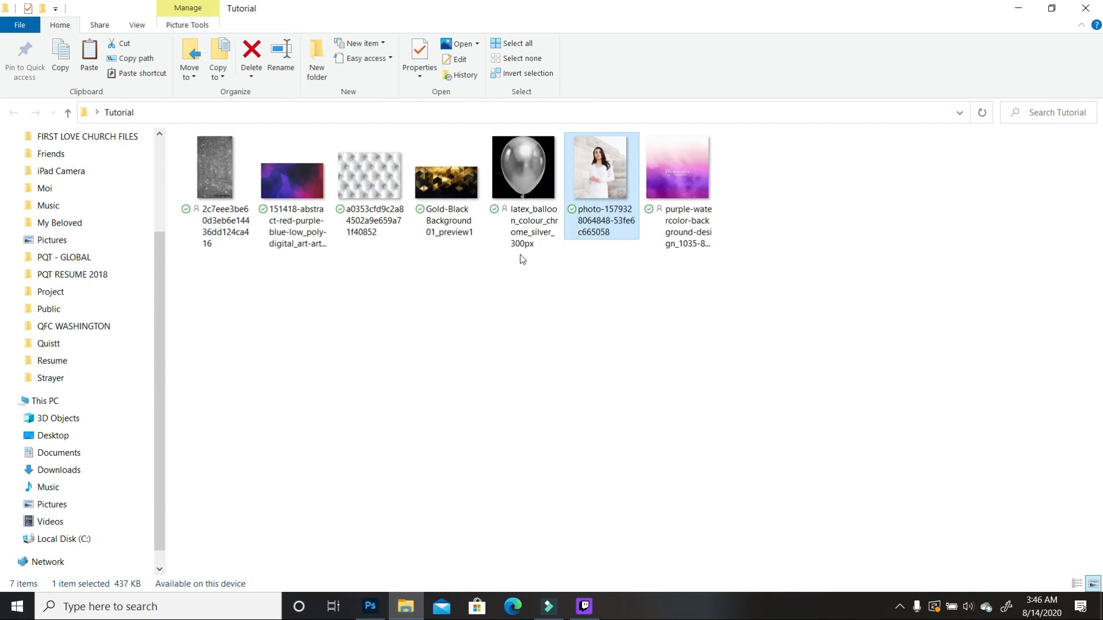
left_click_drag(529, 180, 472, 378)
left_click_drag(424, 323, 508, 226)
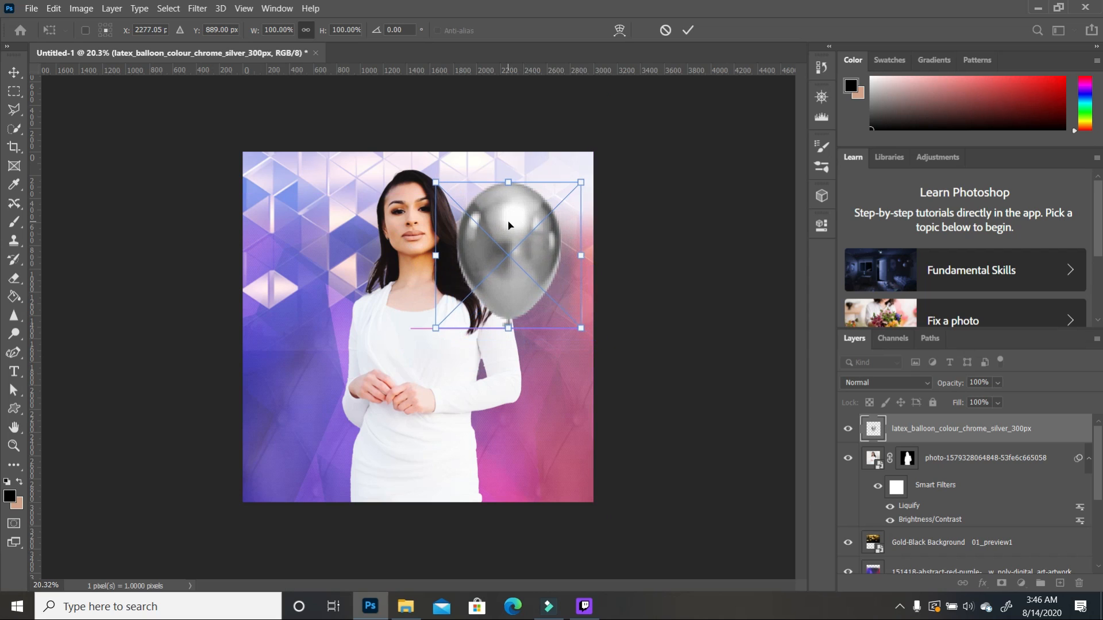
Step: Tilt the placed balloon about 12 degrees, enlarge it slightly and commit
left_click_drag(586, 341, 569, 359)
left_click_drag(595, 200, 602, 195)
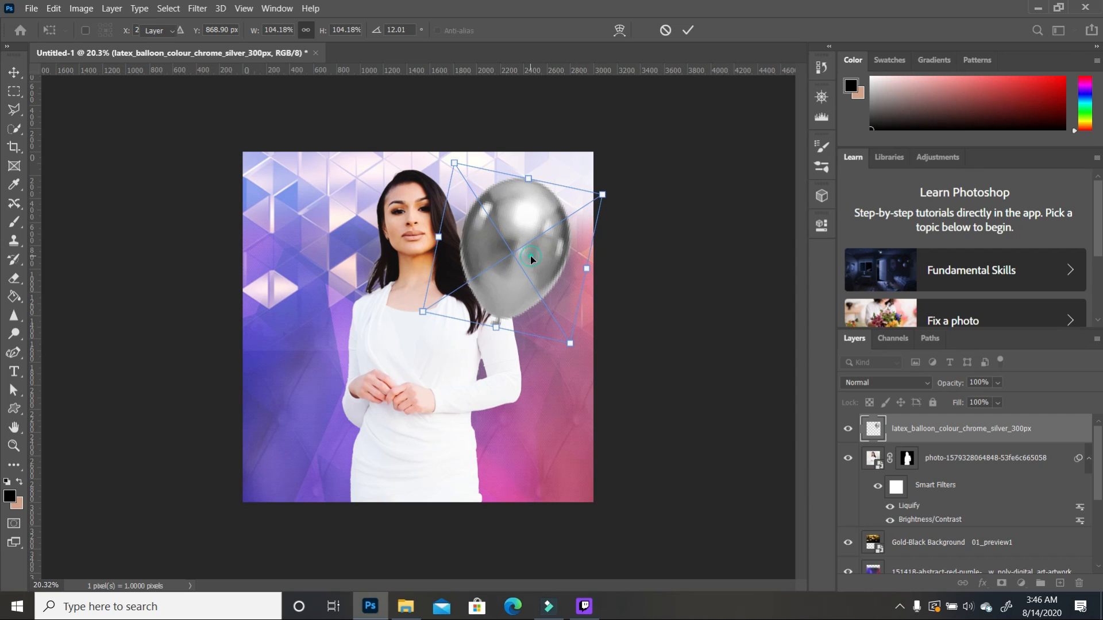
key("Return")
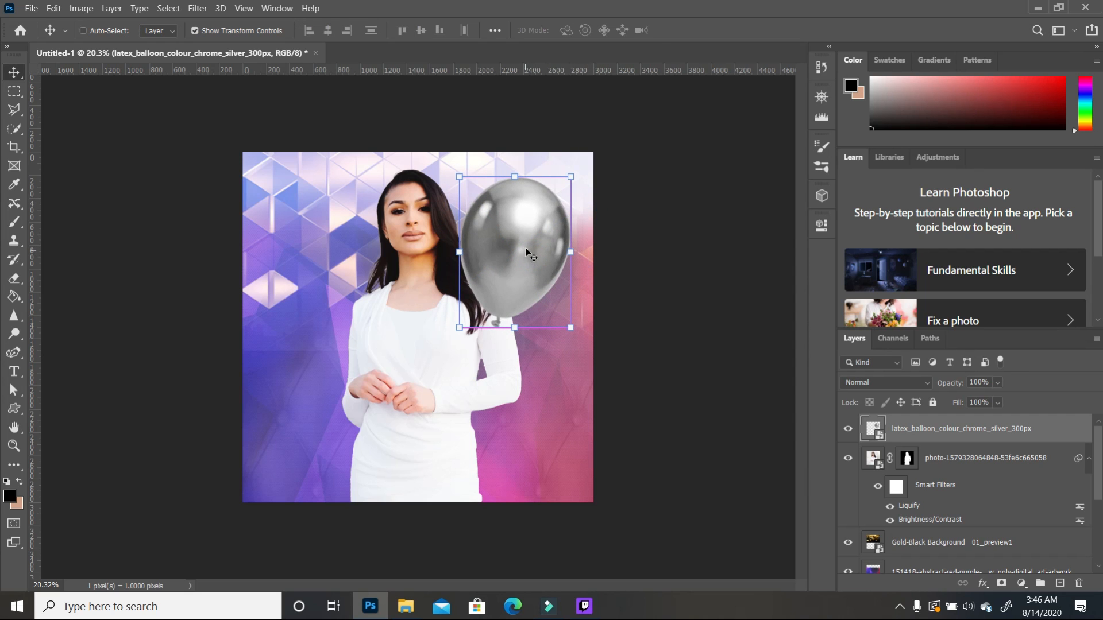
scroll(525, 247, "up", 3)
scroll(540, 265, "down", 3)
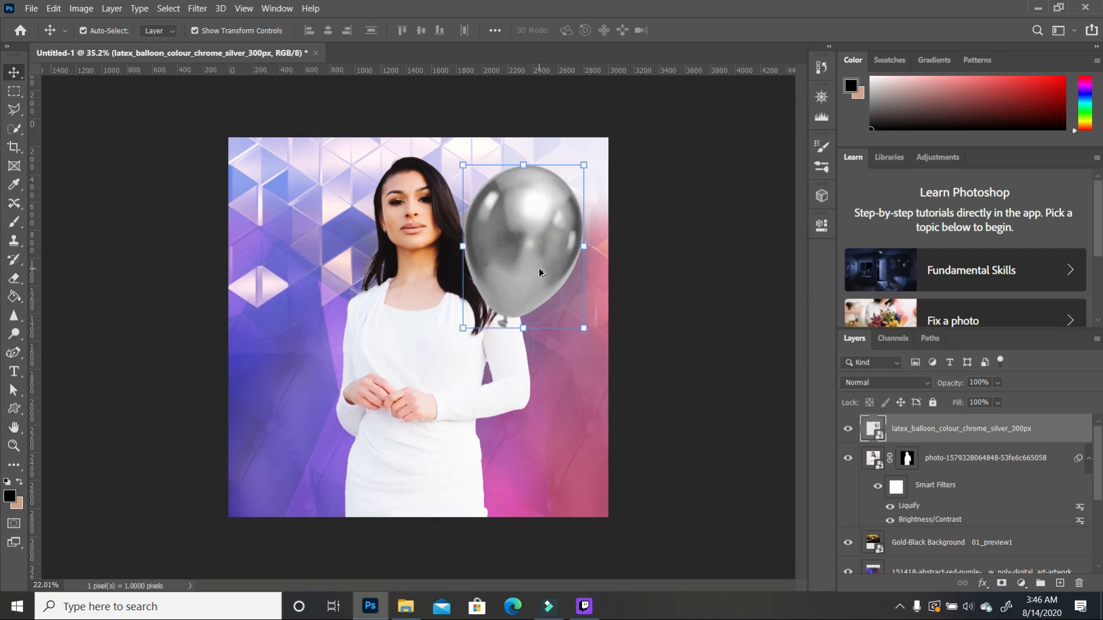
scroll(539, 267, "up", 1)
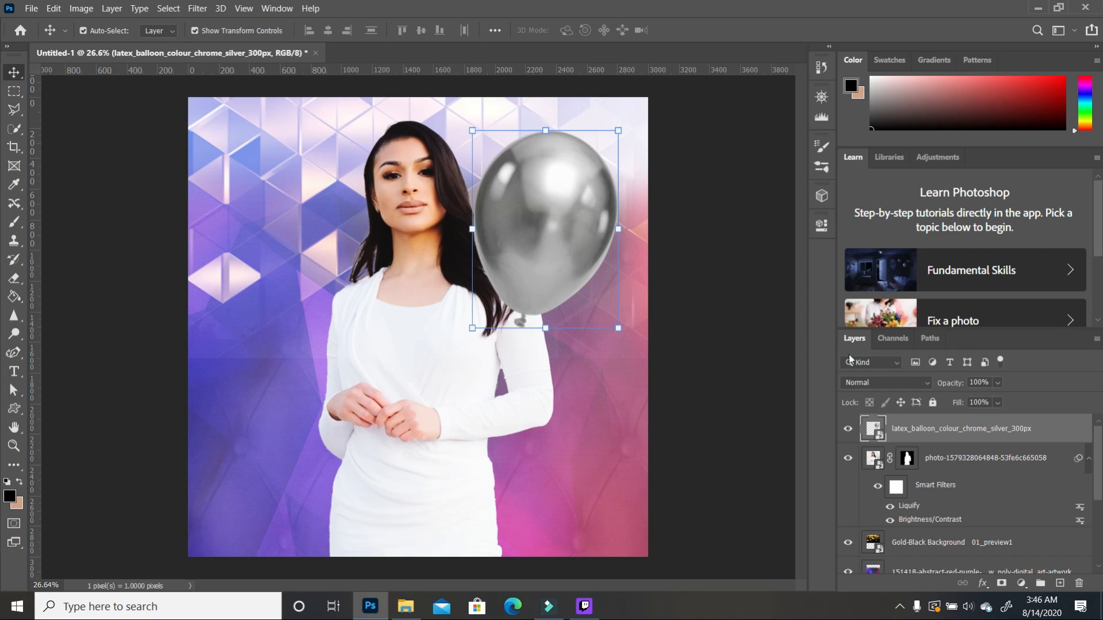
Step: Move the balloon layer beneath the woman's photo, shift it left-down and tilt it 13 degrees
left_click_drag(958, 432, 963, 506)
left_click_drag(577, 243, 563, 257)
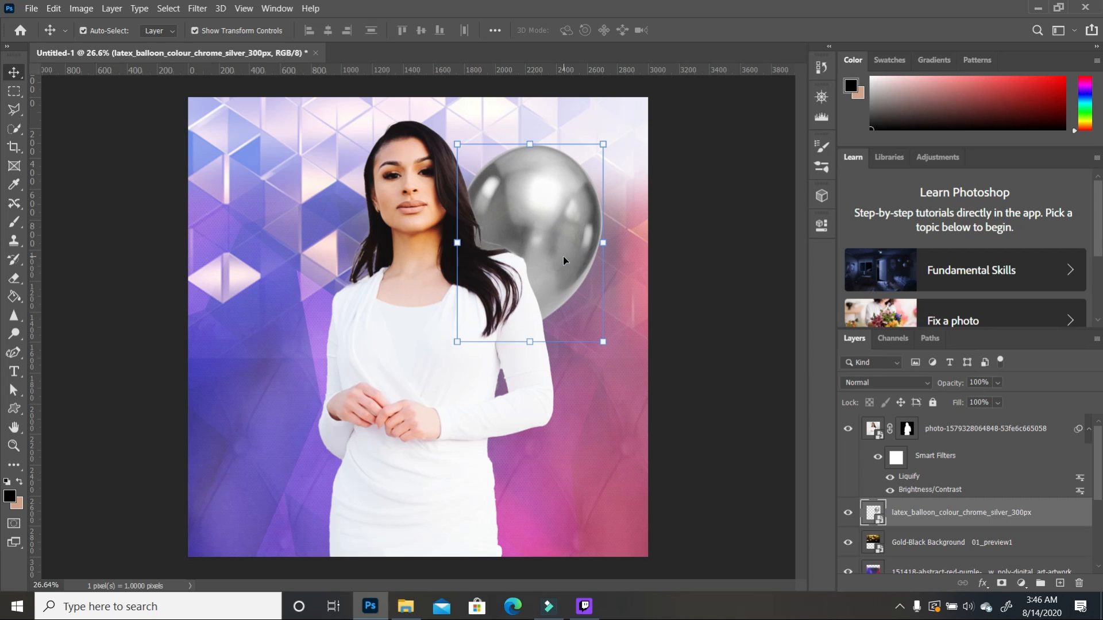
left_click_drag(604, 144, 608, 144)
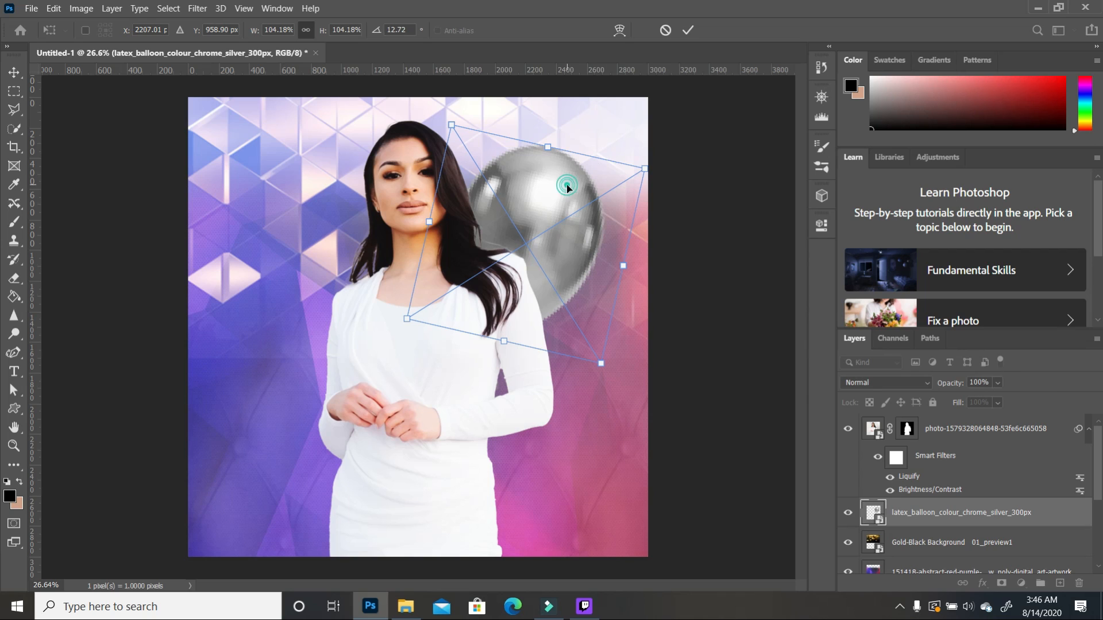
key("Return")
Step: Set the balloon layer's opacity to 95%
left_click(998, 383)
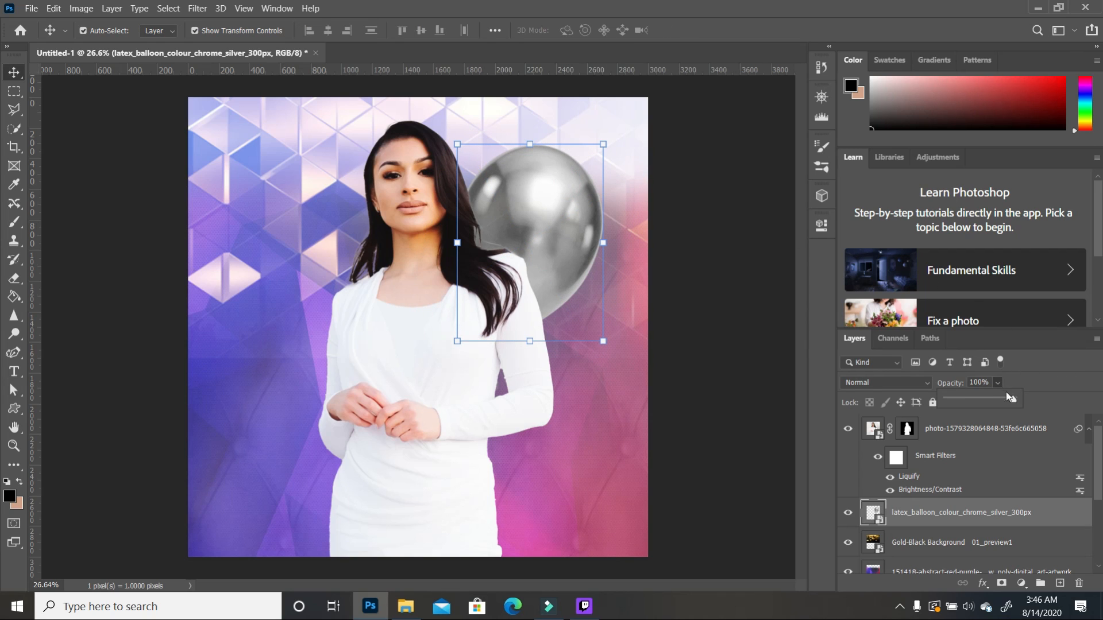
left_click_drag(1005, 398, 1003, 400)
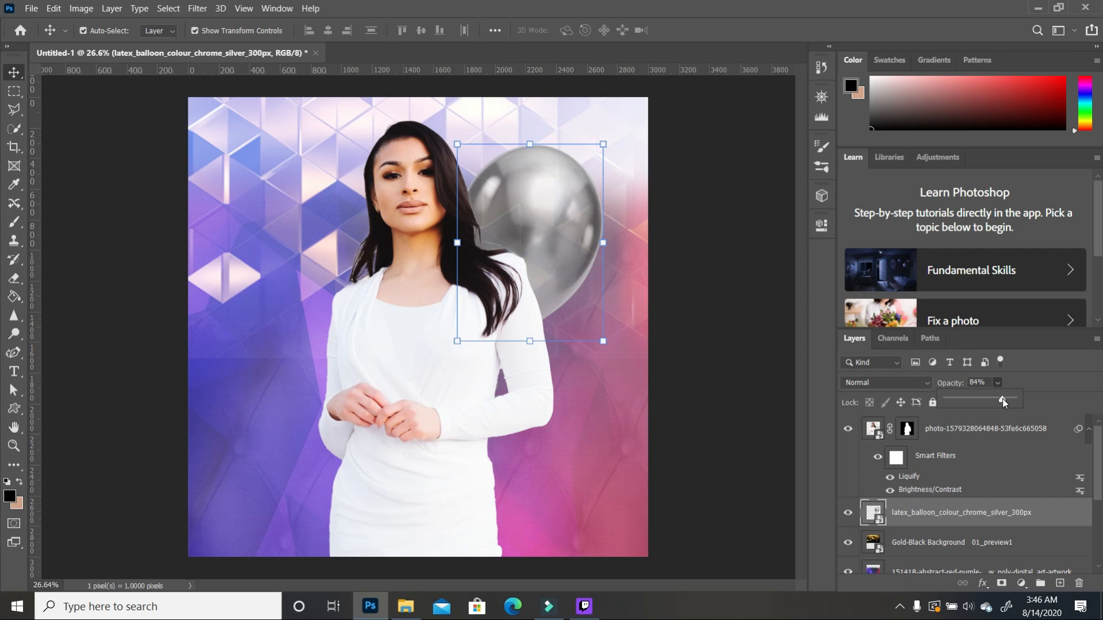
left_click_drag(1005, 398, 1010, 399)
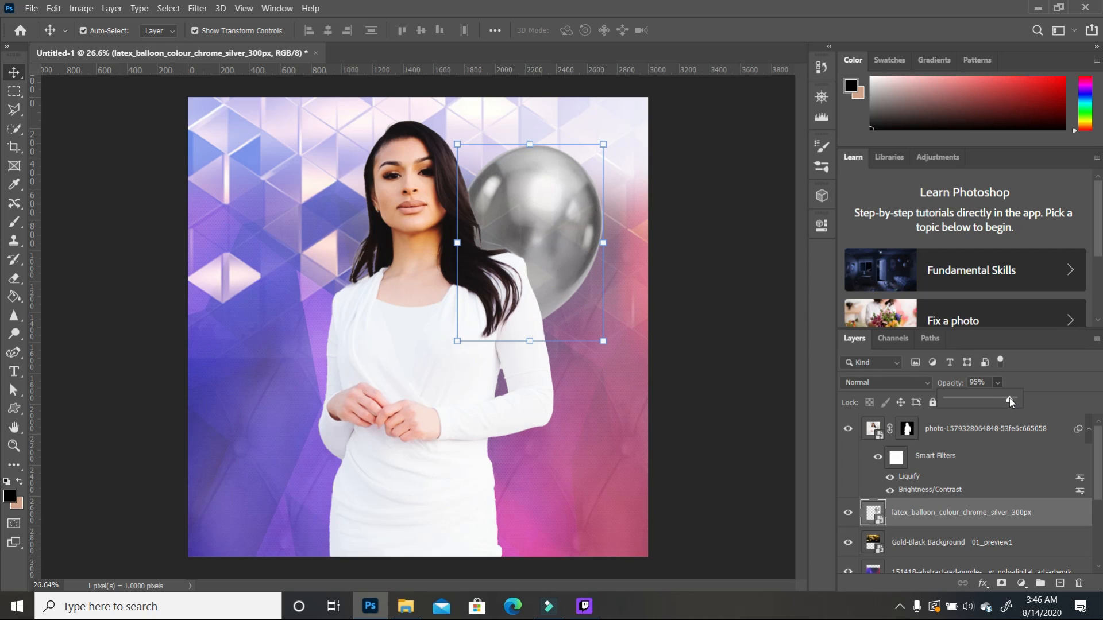
left_click(747, 333)
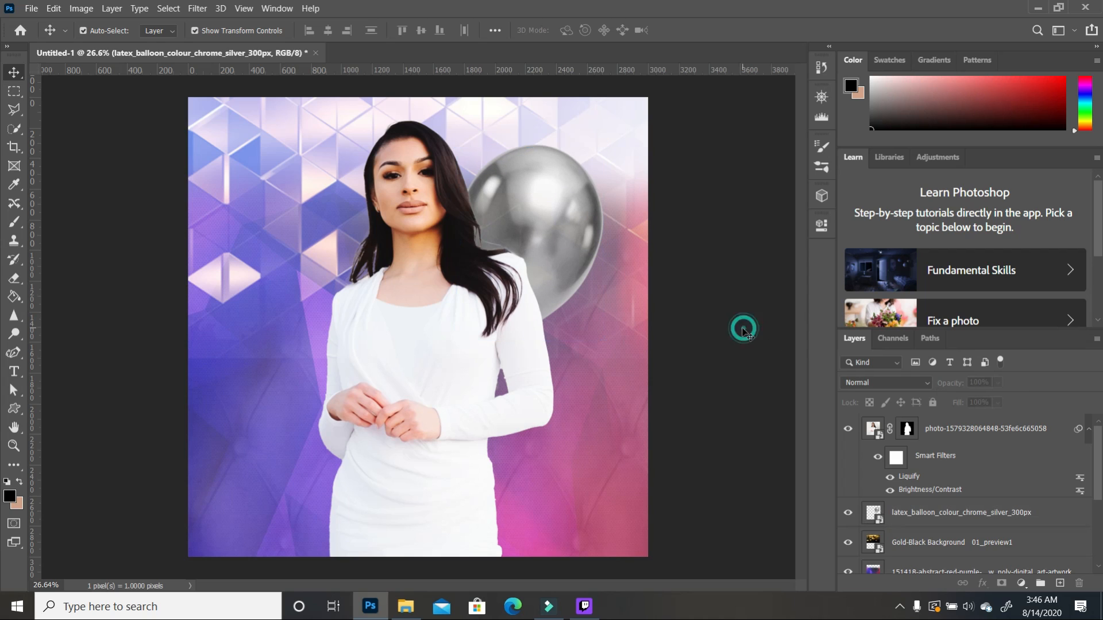
left_click(542, 241)
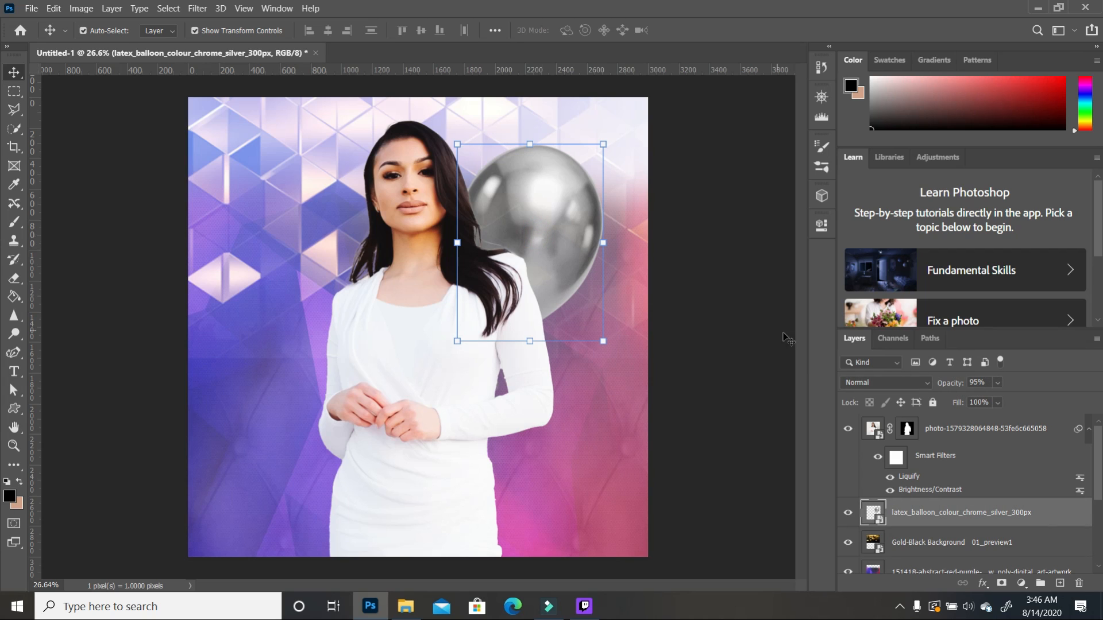
Step: Duplicate the balloon layer and move the copy up-left behind her head, rotated and slightly enlarged
left_click_drag(1031, 519, 1058, 582)
left_click_drag(546, 218, 469, 172)
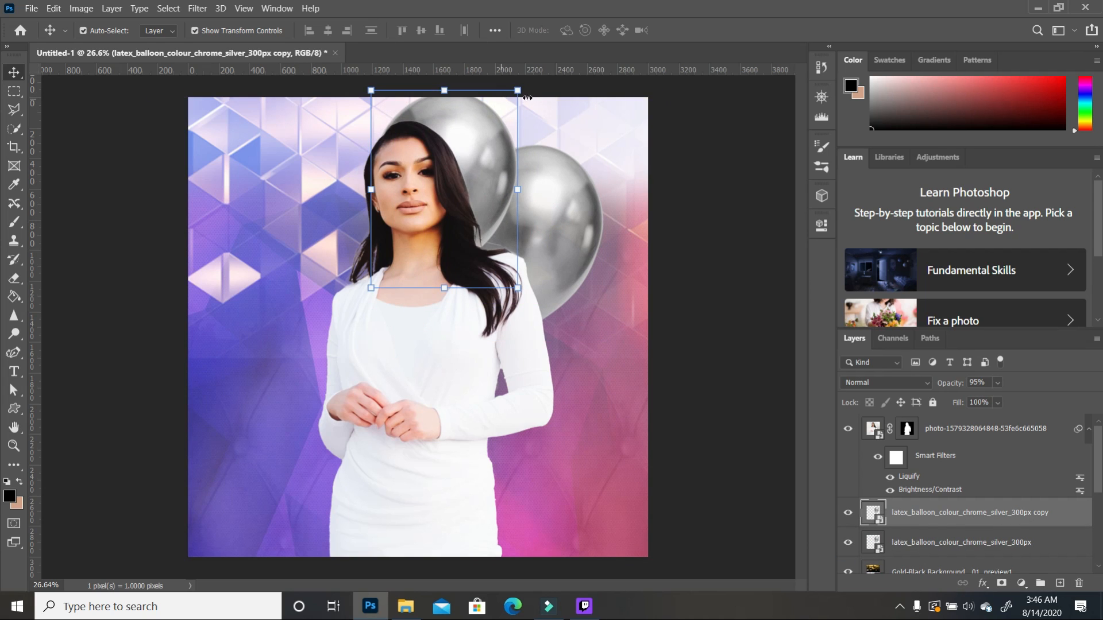
left_click_drag(517, 91, 494, 140)
key("Return")
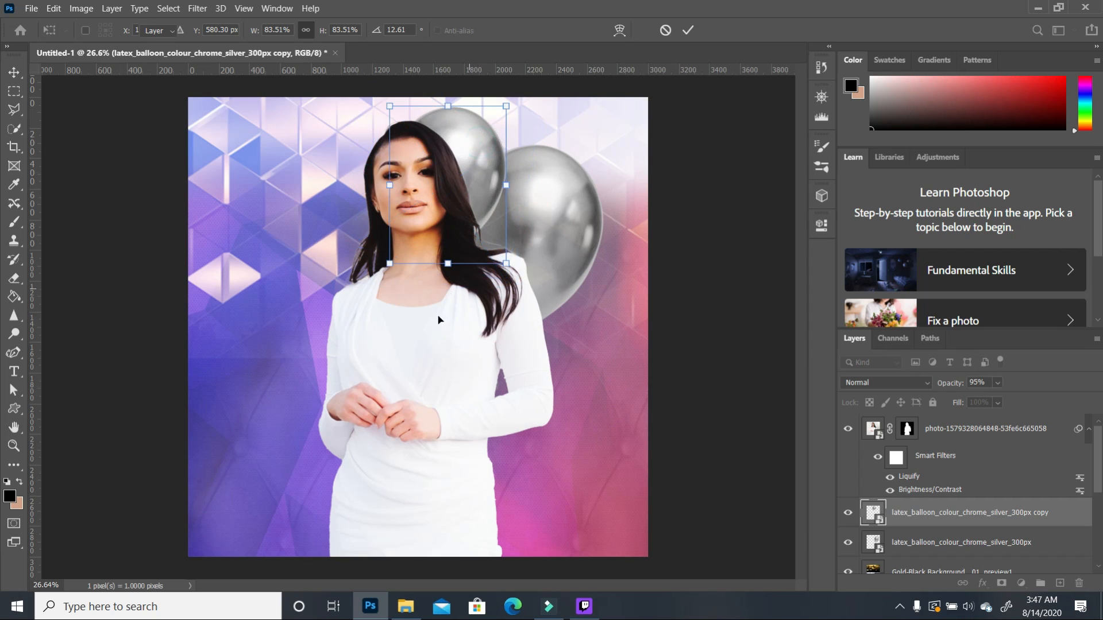
Step: Nudge the woman left and down, and lower both balloons into their final positions
left_click(437, 330)
left_click_drag(437, 330, 434, 339)
left_click_drag(485, 153, 483, 167)
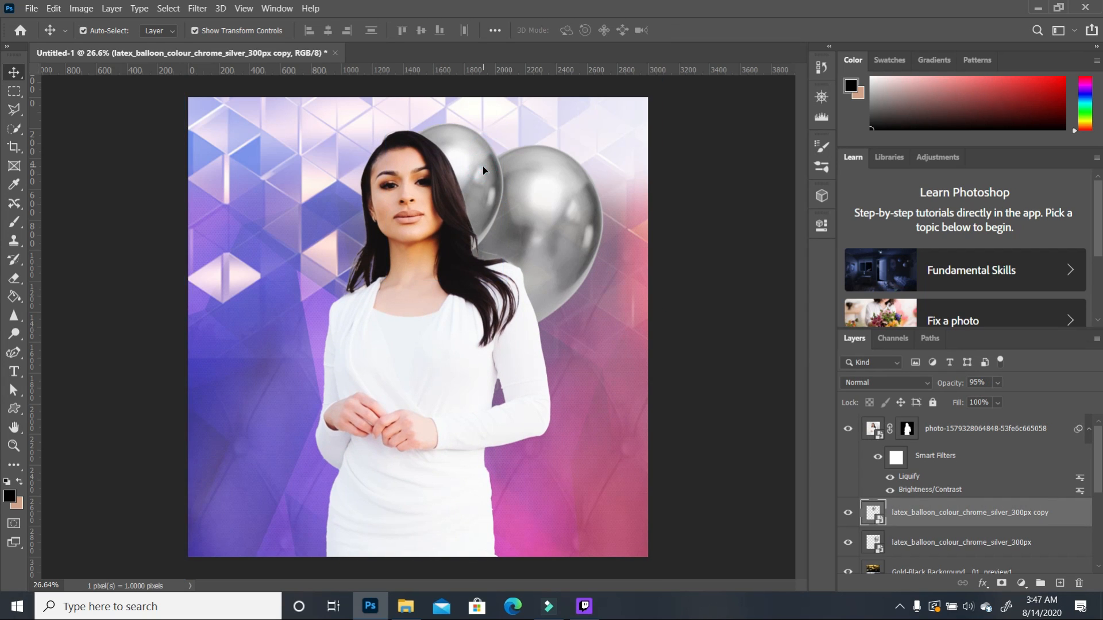
left_click_drag(567, 236, 563, 273)
left_click_drag(481, 160, 488, 165)
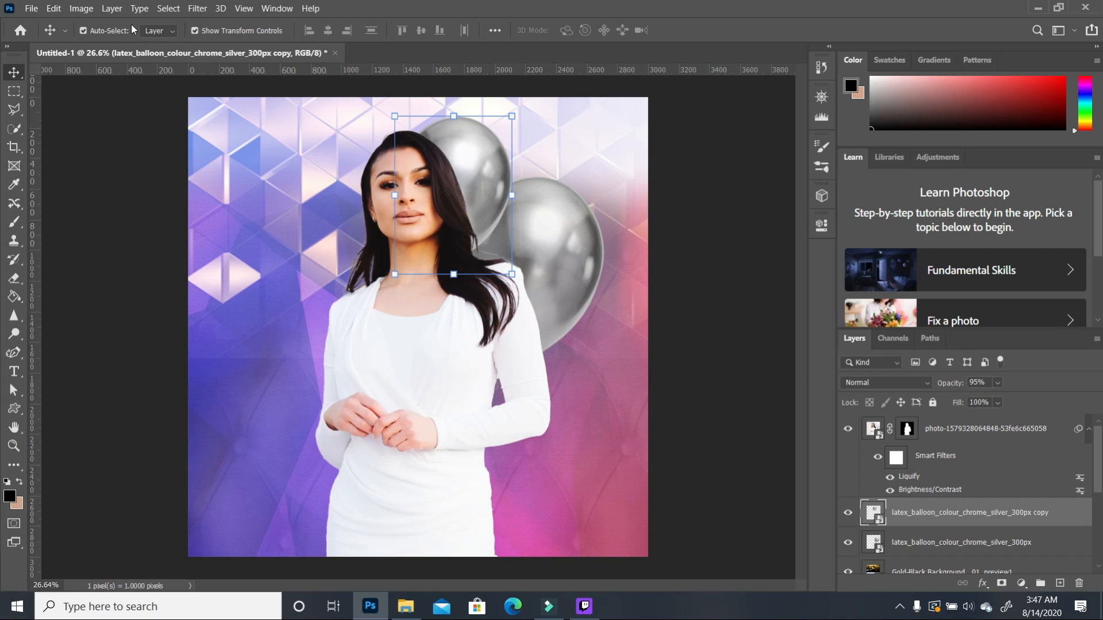
left_click(81, 8)
Step: Whiten the upper balloon with Hue/Saturation Lightness at about +76, then duplicate its layer
mouse_move(109, 50)
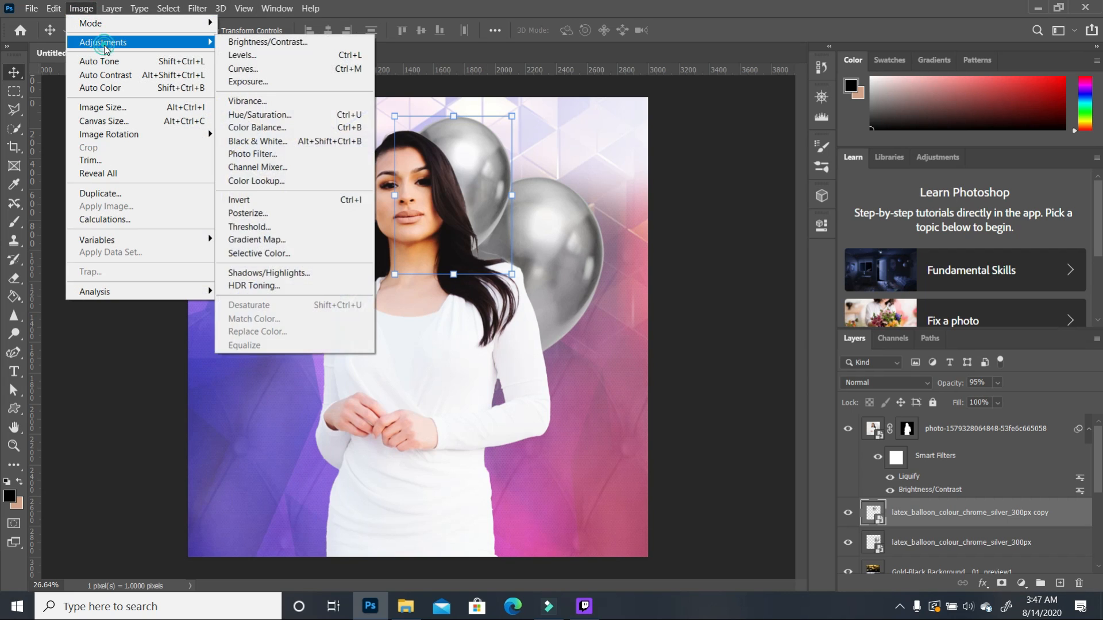
left_click(297, 120)
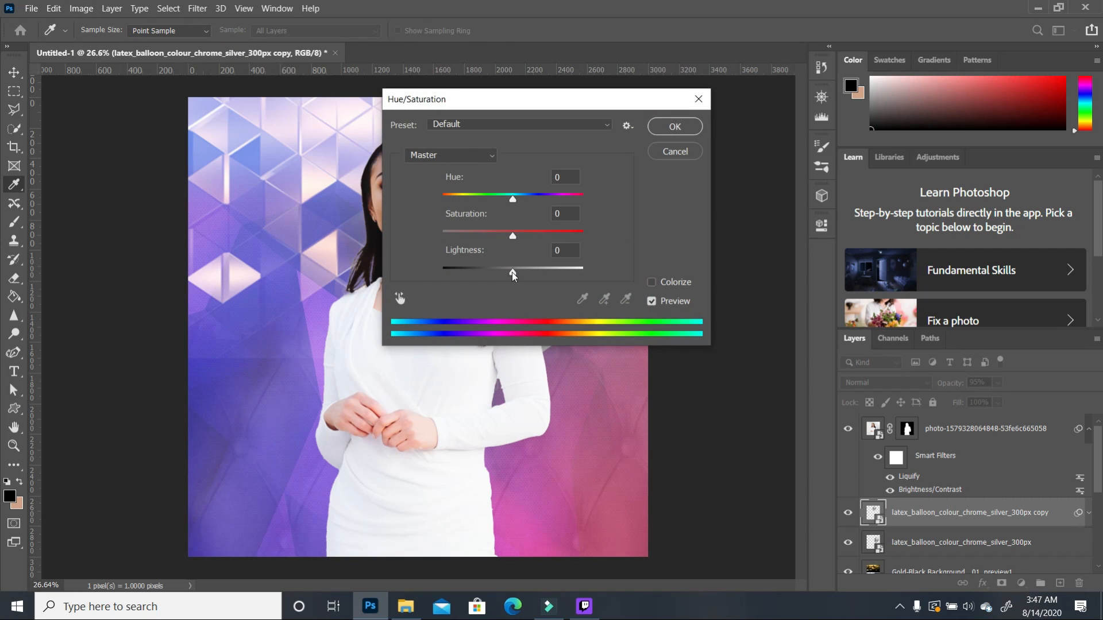
left_click_drag(512, 271, 587, 275)
left_click_drag(554, 101, 698, 91)
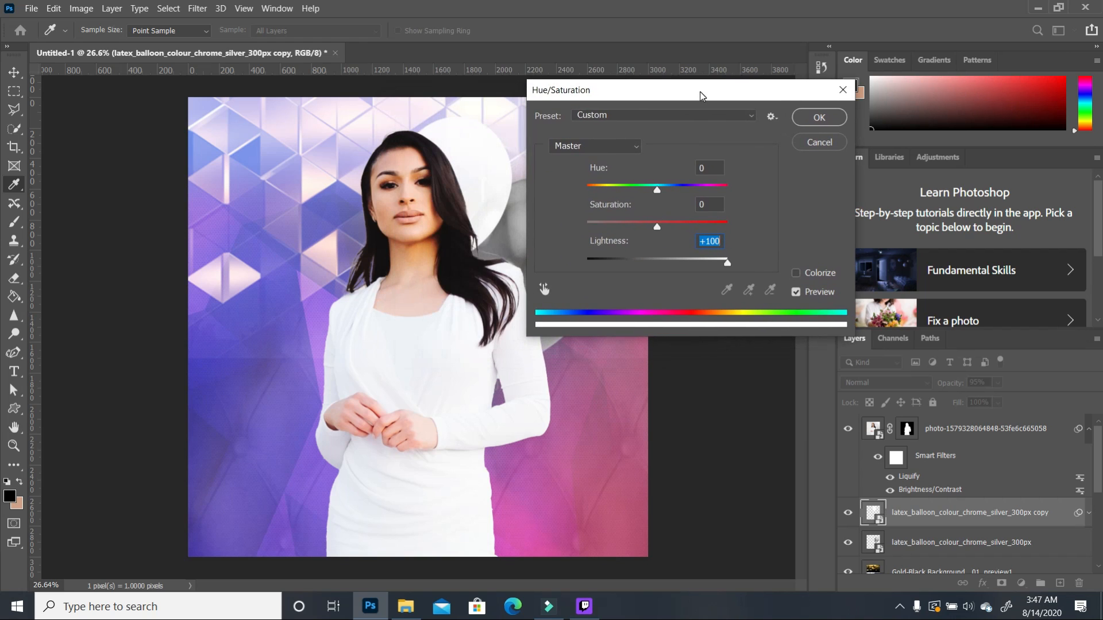
left_click_drag(727, 264, 713, 264)
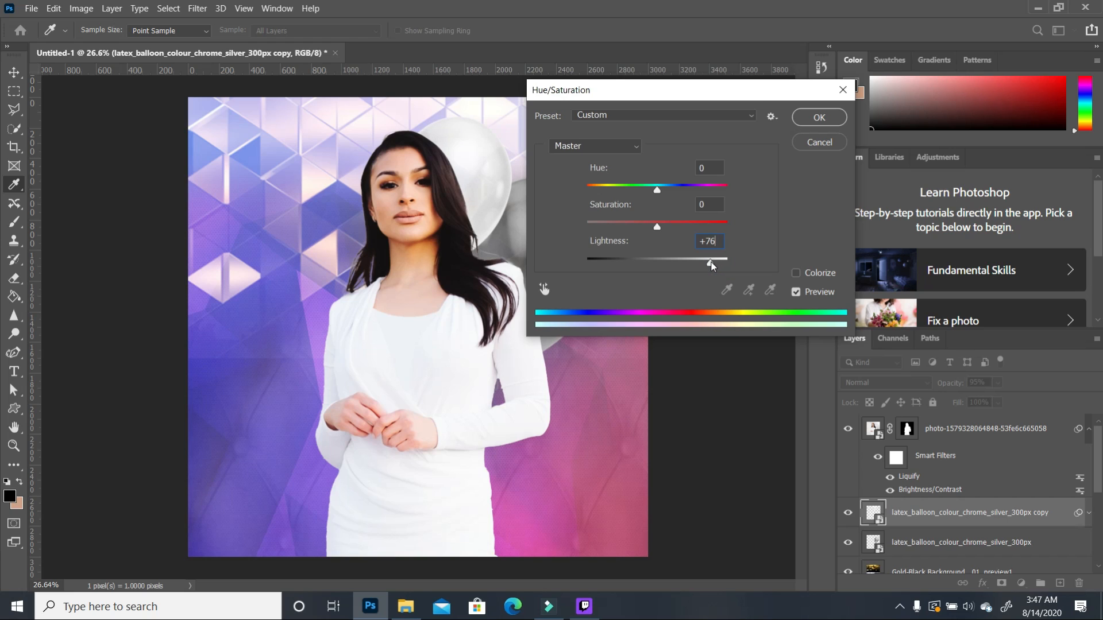
left_click_drag(711, 265, 713, 265)
key("Return")
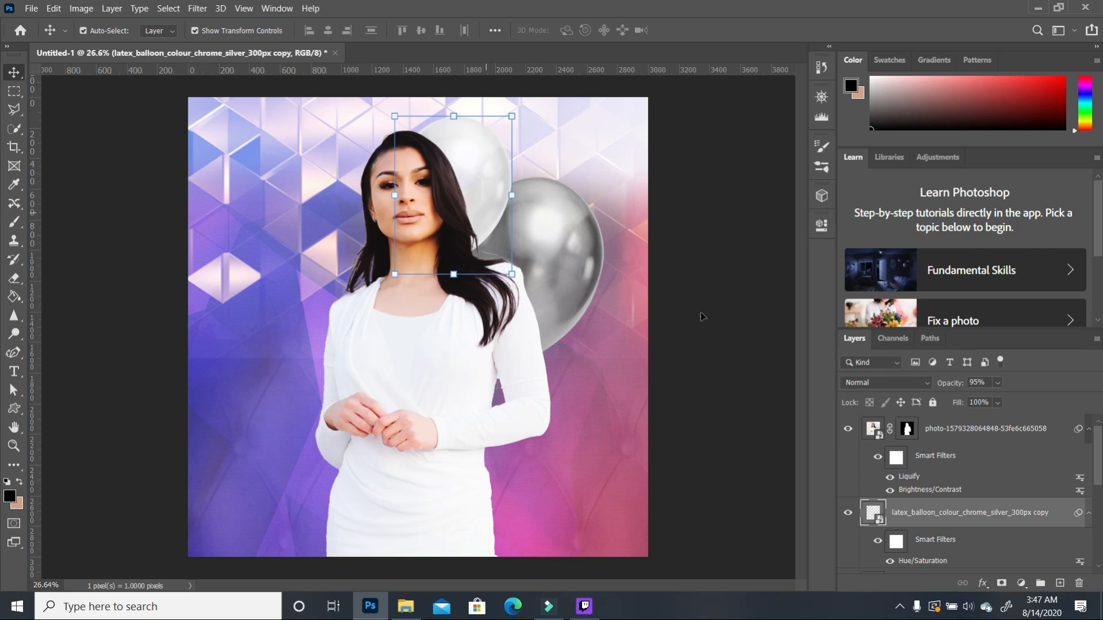
left_click_drag(1035, 516, 1057, 586)
Step: Move the pale balloon copy left of her head, tilting and shrinking it
left_click_drag(479, 199, 359, 222)
left_click_drag(265, 300, 292, 327)
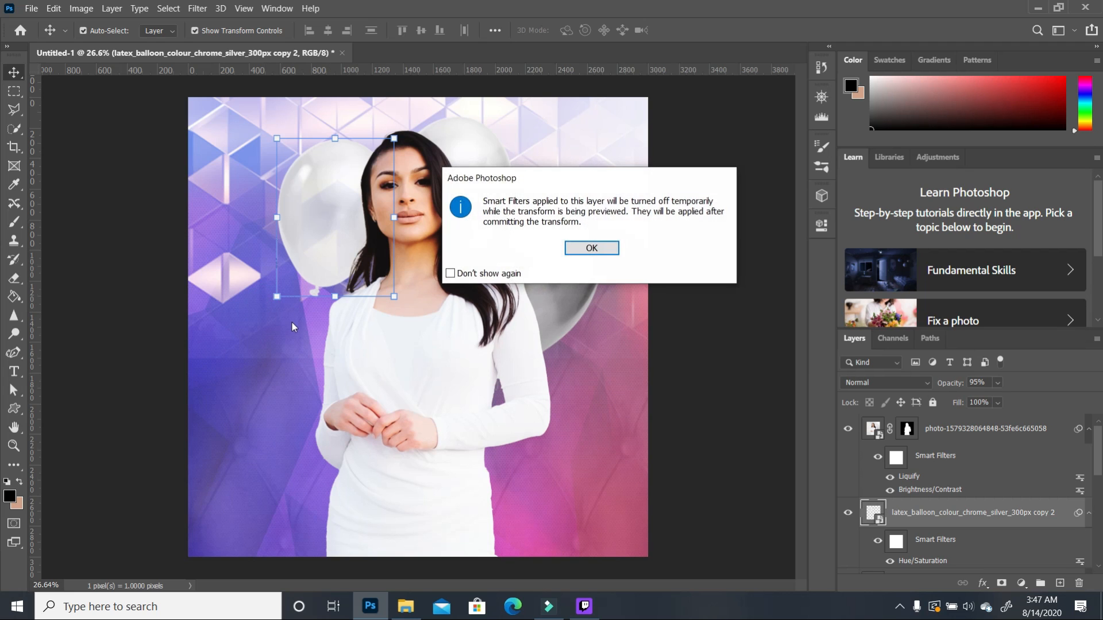
left_click(591, 247)
left_click_drag(308, 278, 355, 220)
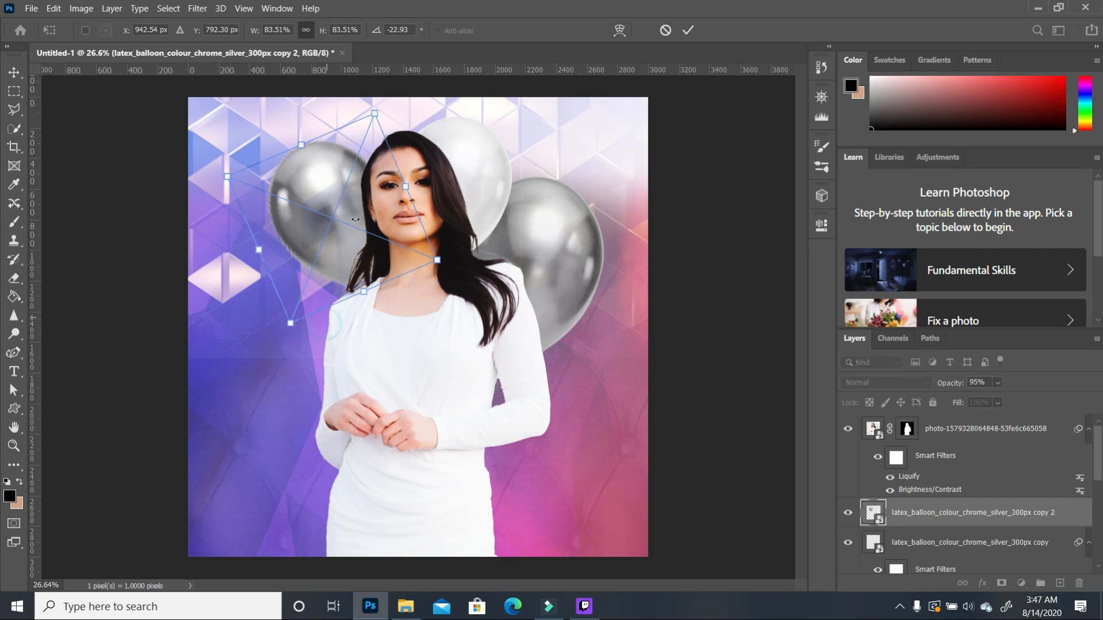
left_click_drag(226, 176, 249, 186)
left_click_drag(325, 200, 339, 217)
double_click(340, 217)
Step: Duplicate the right silver balloon and place it, resized and rotated, at the lower left
left_click(577, 281)
left_click_drag(1014, 557, 1059, 583)
left_click_drag(555, 290, 335, 357)
left_click_drag(393, 455, 432, 419)
double_click(310, 299)
Step: Add a pale balloon copy at the lower left, rotated about -37 degrees and shrunk
left_click(355, 216)
left_click_drag(1020, 435, 1059, 582)
left_click_drag(344, 230, 323, 437)
left_click(394, 520)
key("Return")
left_click_drag(394, 520, 404, 509)
left_click_drag(349, 354, 351, 376)
left_click(567, 459)
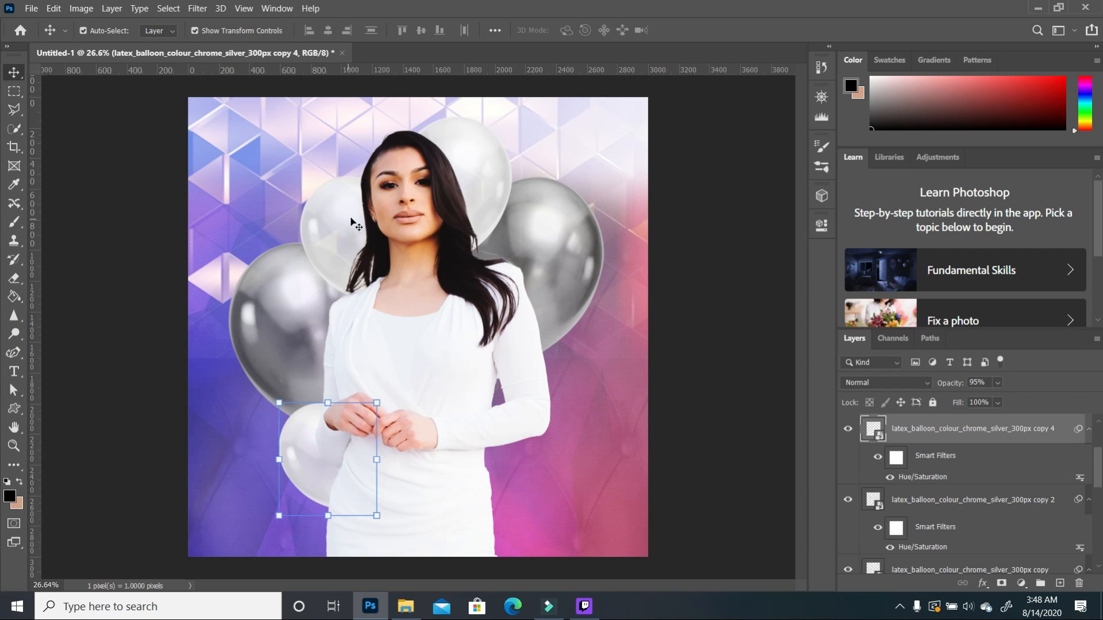
Step: Add a balloon copy at the lower right behind her, rotated about 29 degrees
left_click(487, 167)
left_click_drag(1007, 520, 1058, 582)
left_click_drag(473, 190, 533, 440)
left_click(566, 383)
key("Return")
left_click_drag(566, 383, 540, 444)
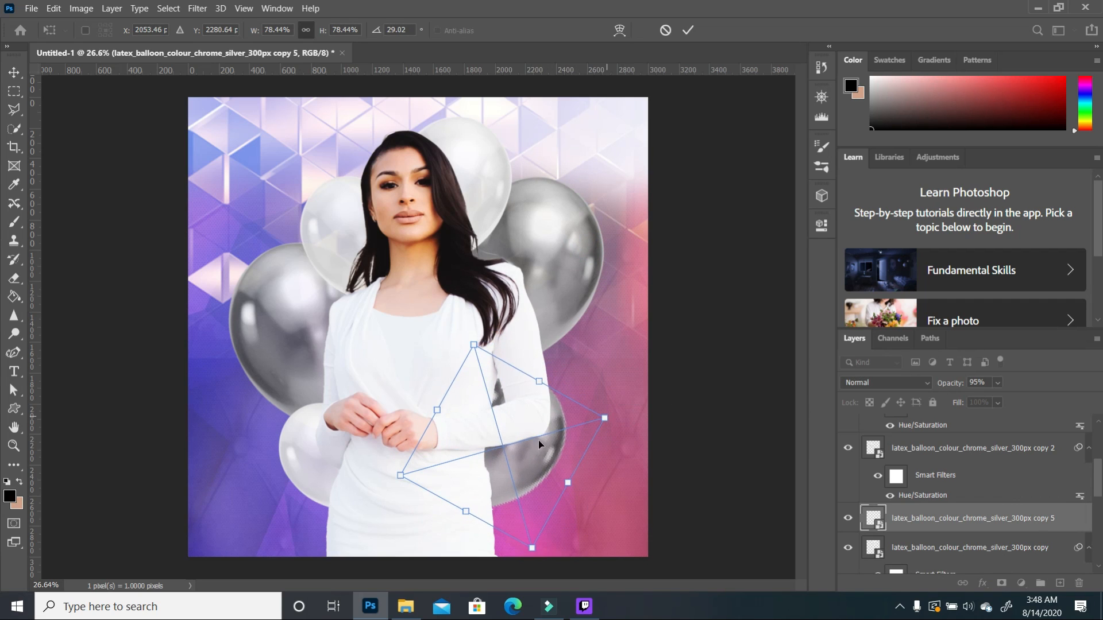
key("Return")
Step: Duplicate the lower-left silver balloon and place it up-left of her head at about 91%
left_click(284, 298)
left_click_drag(976, 558, 1060, 582)
left_click_drag(282, 298, 315, 168)
left_click(260, 112)
left_click_drag(396, 85, 380, 125)
left_click_drag(305, 173, 308, 158)
key("Return")
left_click(749, 346)
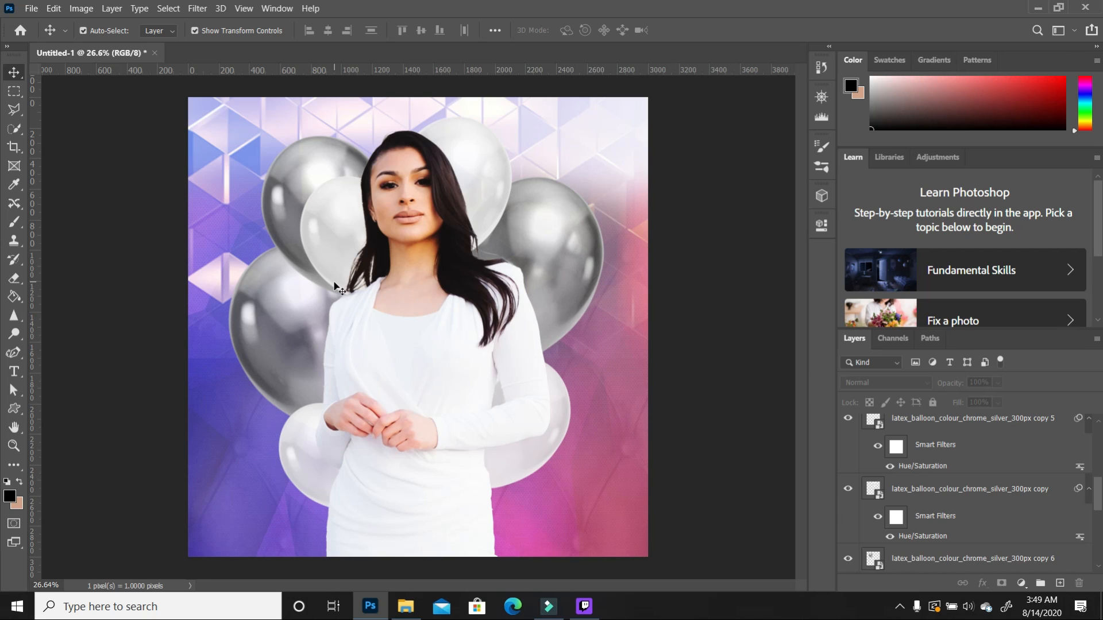
Step: Reset the colours to black and white and make white the foreground colour
left_click(270, 316)
left_click(702, 424)
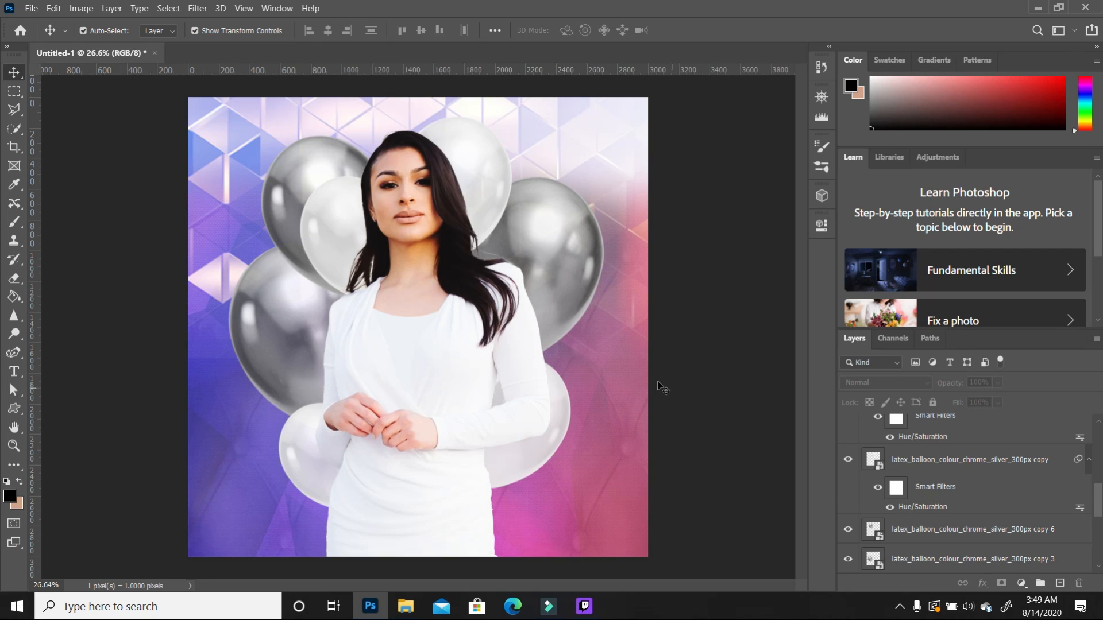
left_click(6, 482)
left_click(19, 482)
left_click(14, 372)
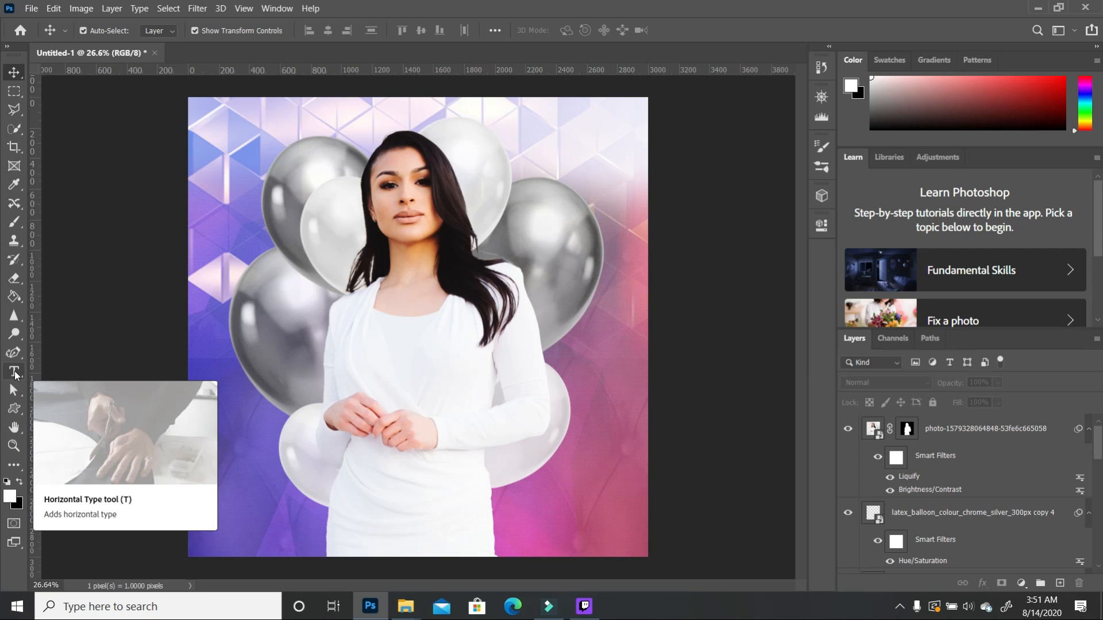
Step: Type 'White' over the woman's chest, enlarge it to about 224%, and move it across her torso
left_click(15, 372)
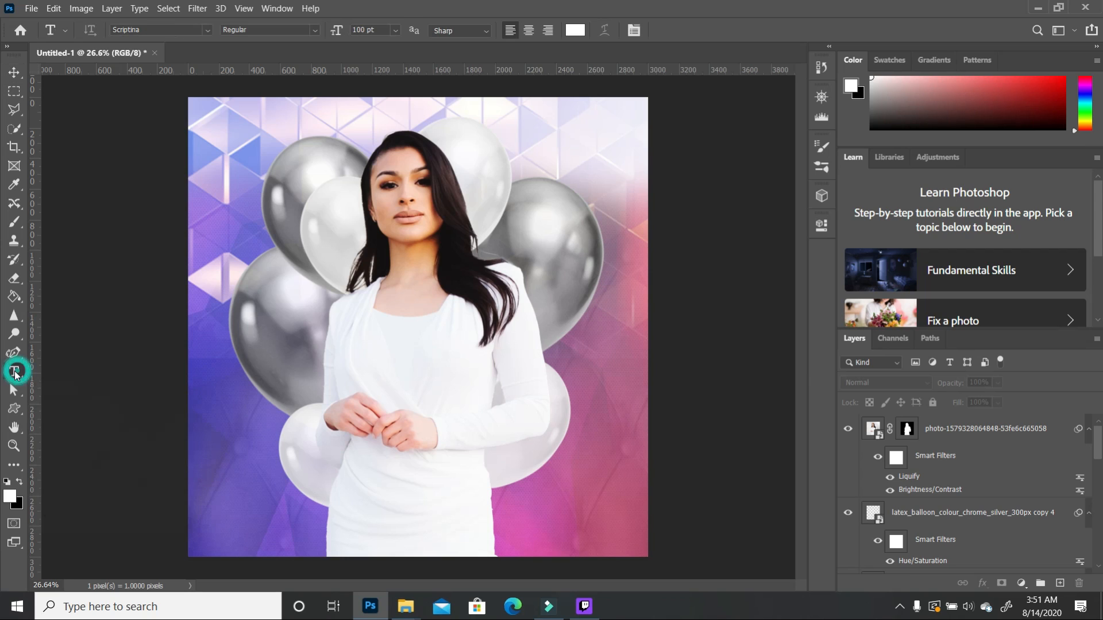
left_click(377, 354)
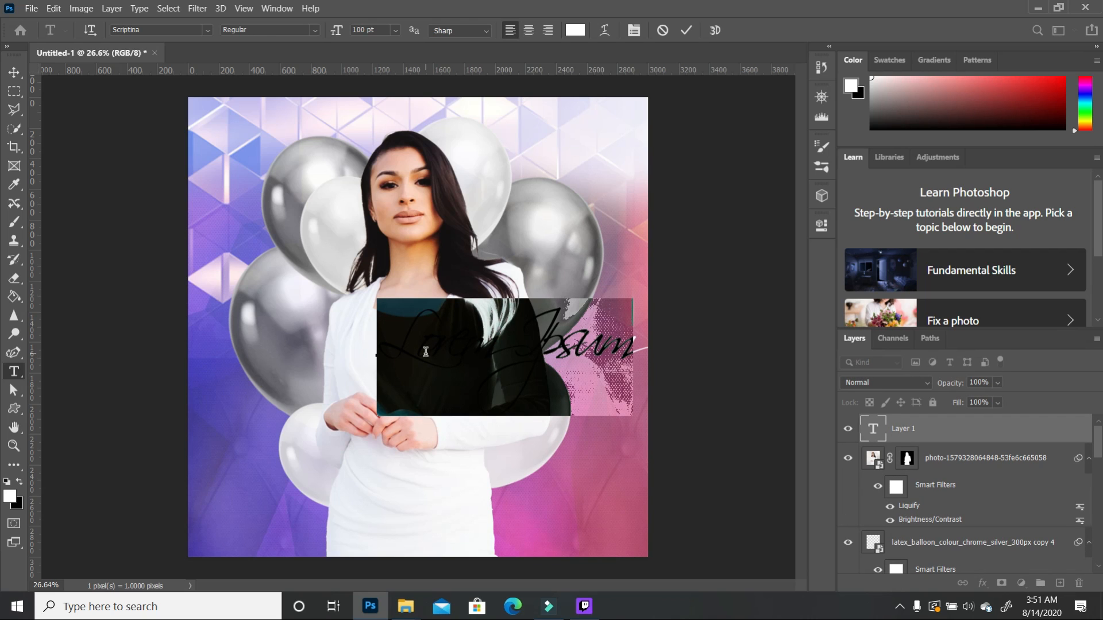
type("White")
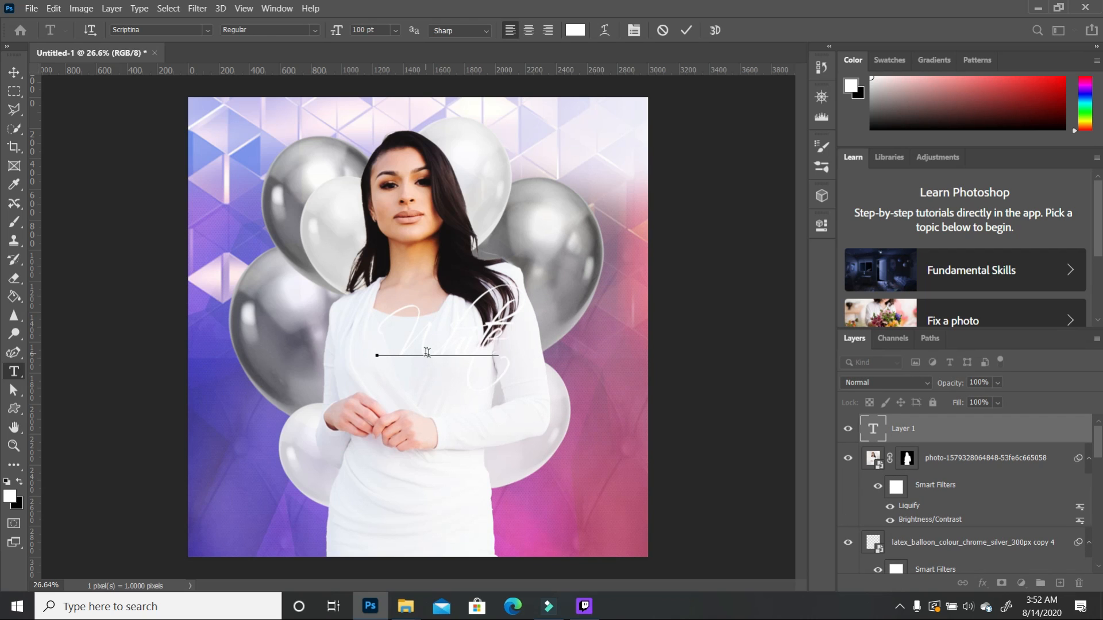
left_click(14, 72)
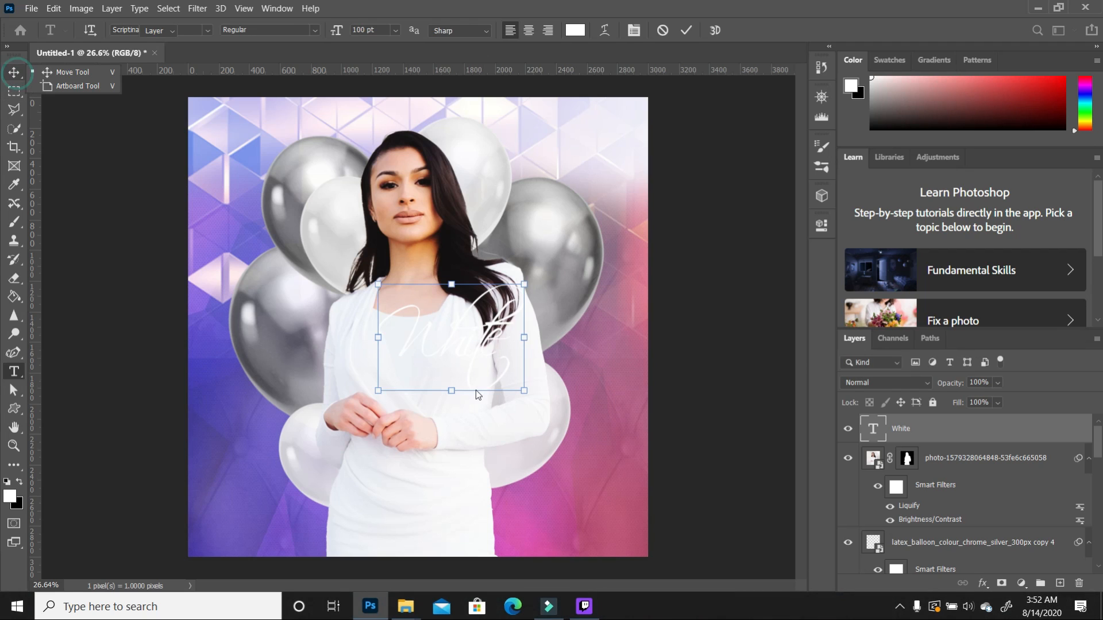
left_click_drag(378, 391, 249, 474)
left_click_drag(527, 224, 579, 178)
left_click_drag(471, 325, 465, 391)
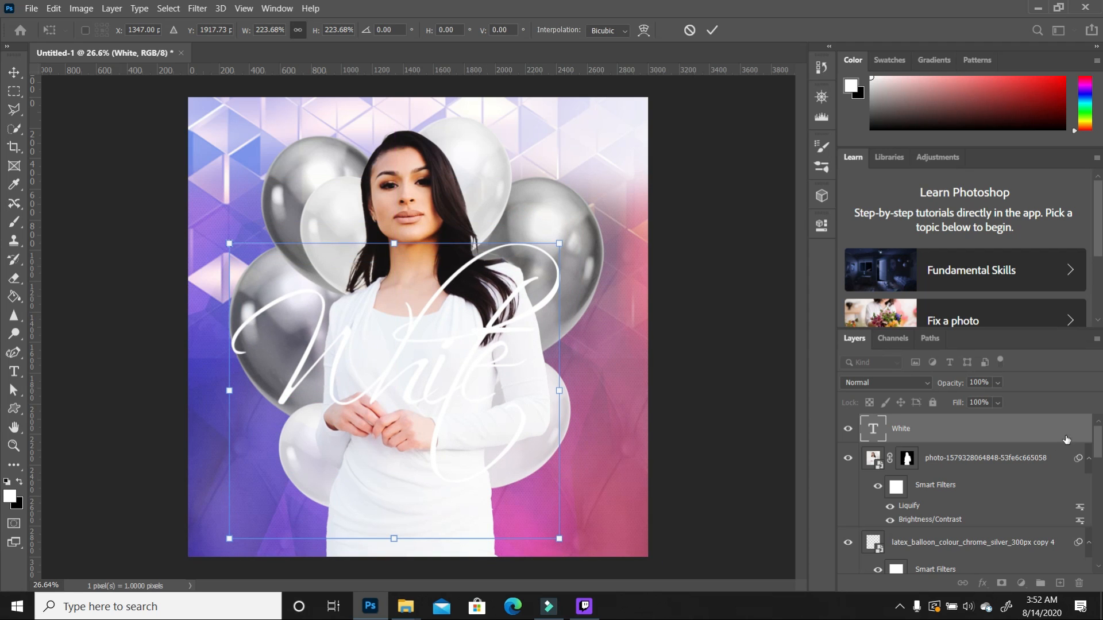
key("Return")
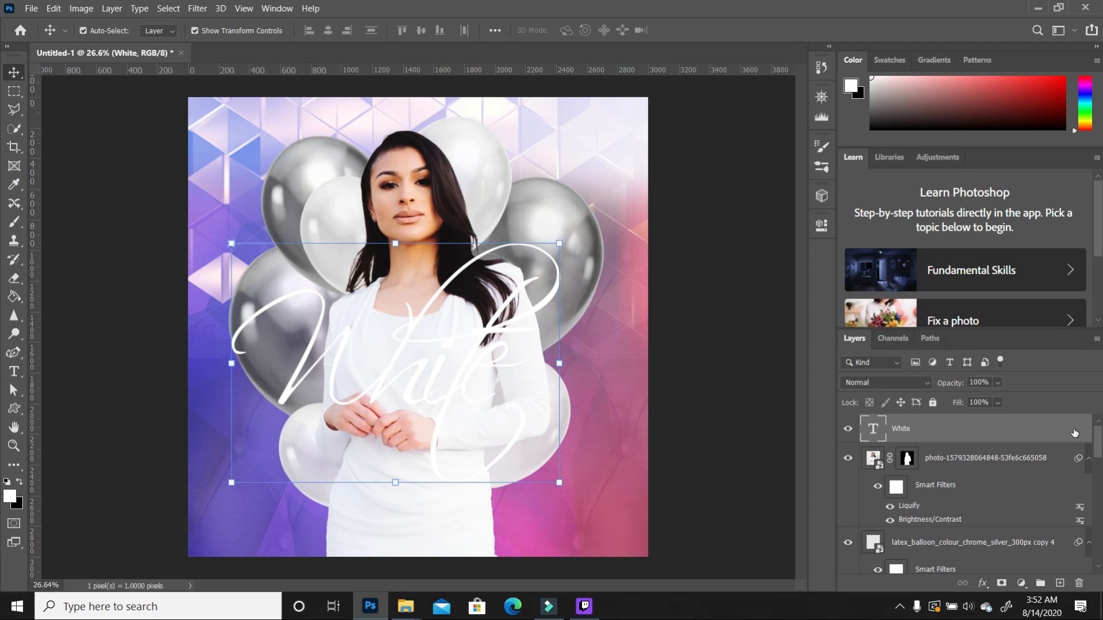
Step: Add Bevel & Emboss with Contour, Stroke, Satin, Gradient Overlay and Drop Shadow to the White text
double_click(1074, 432)
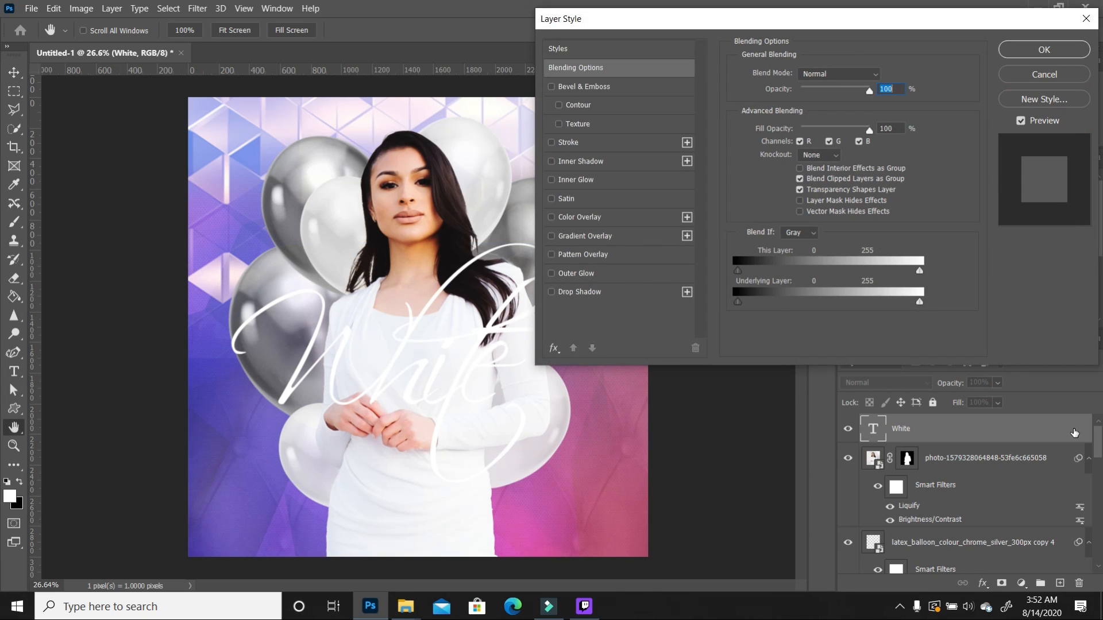
left_click(551, 87)
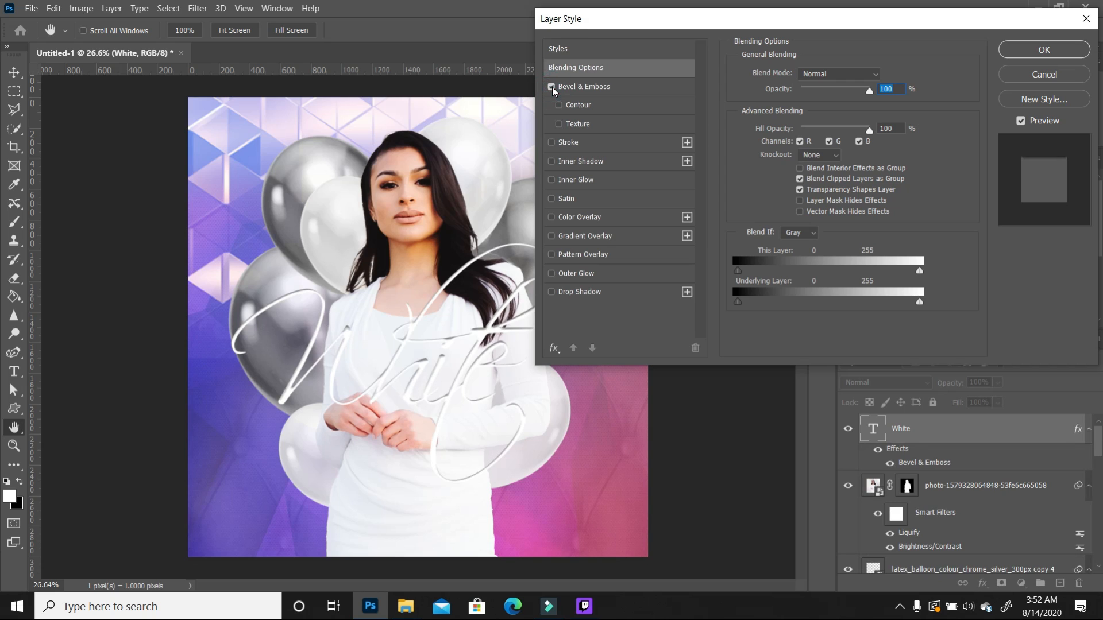
left_click(559, 106)
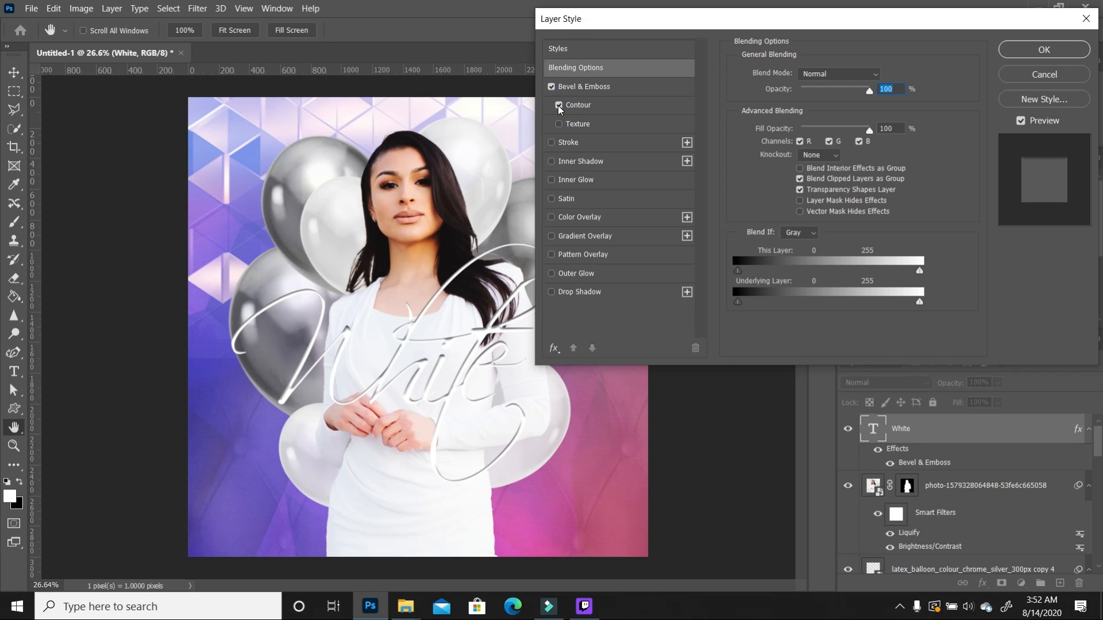
left_click(551, 143)
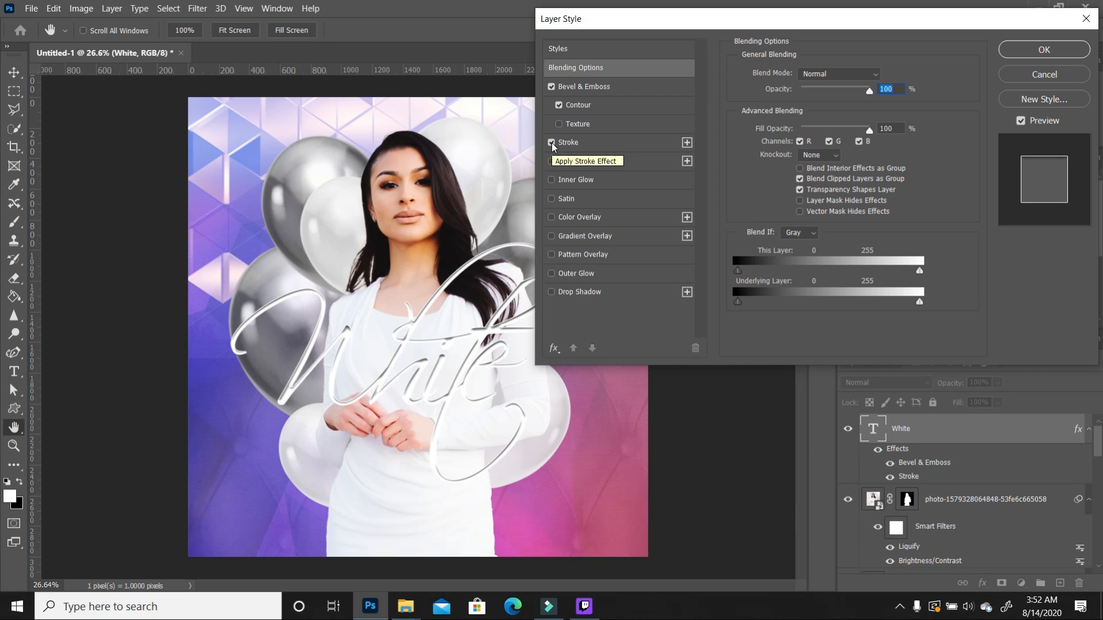
left_click(551, 199)
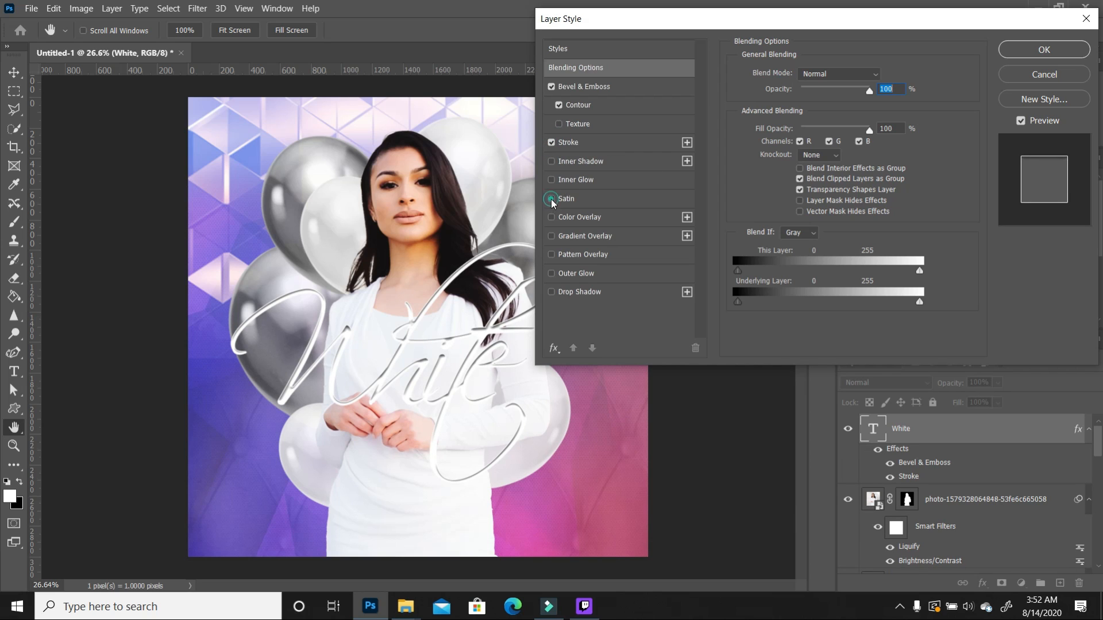
left_click(551, 237)
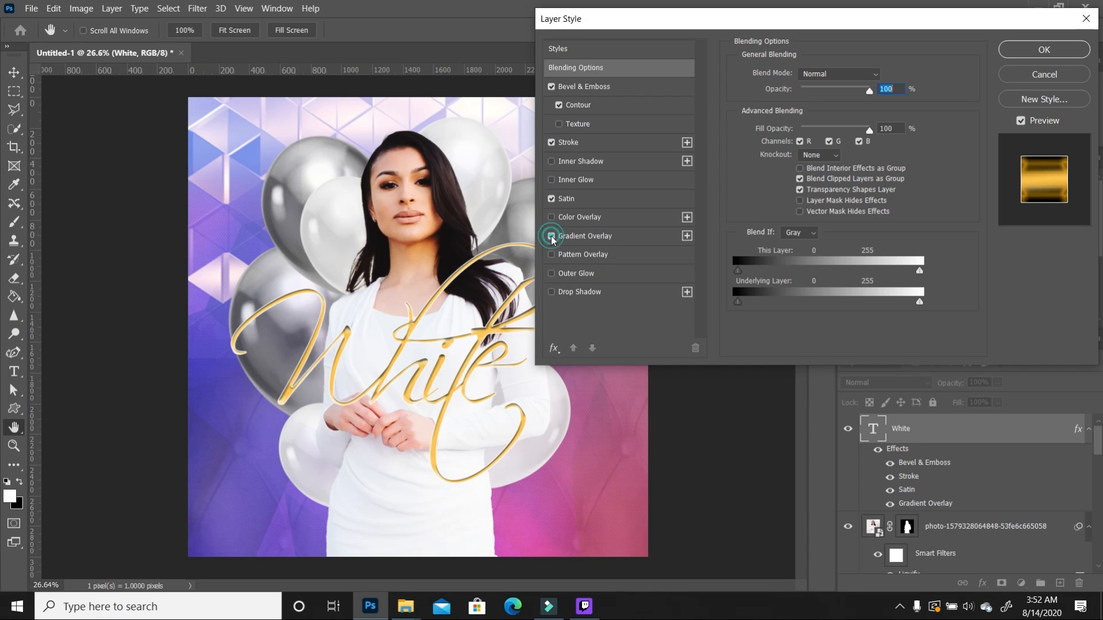
left_click(552, 292)
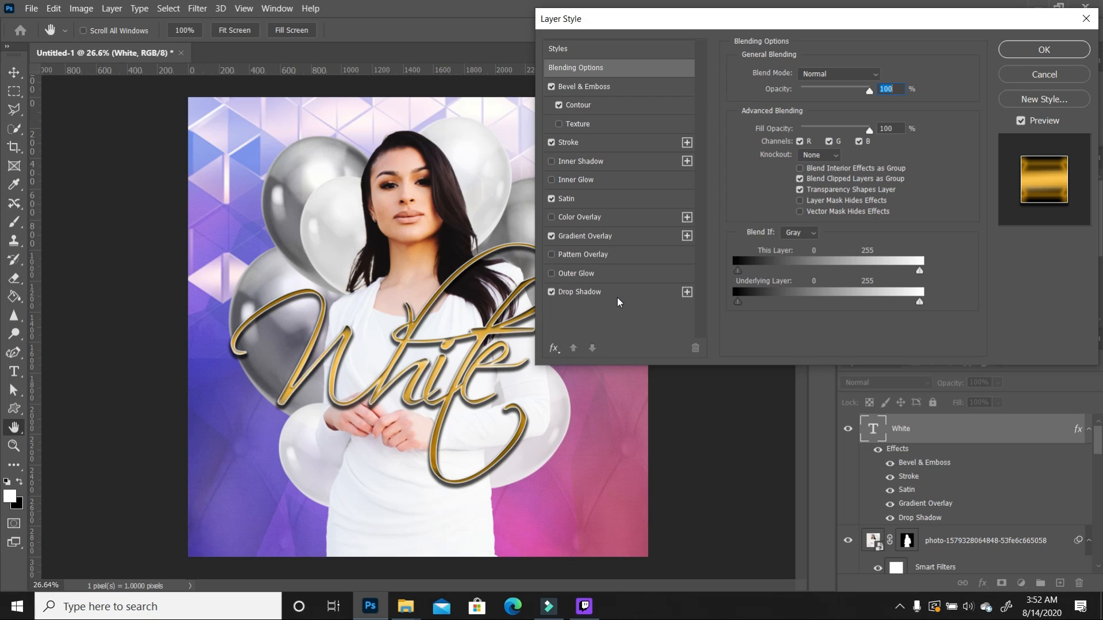
left_click(631, 89)
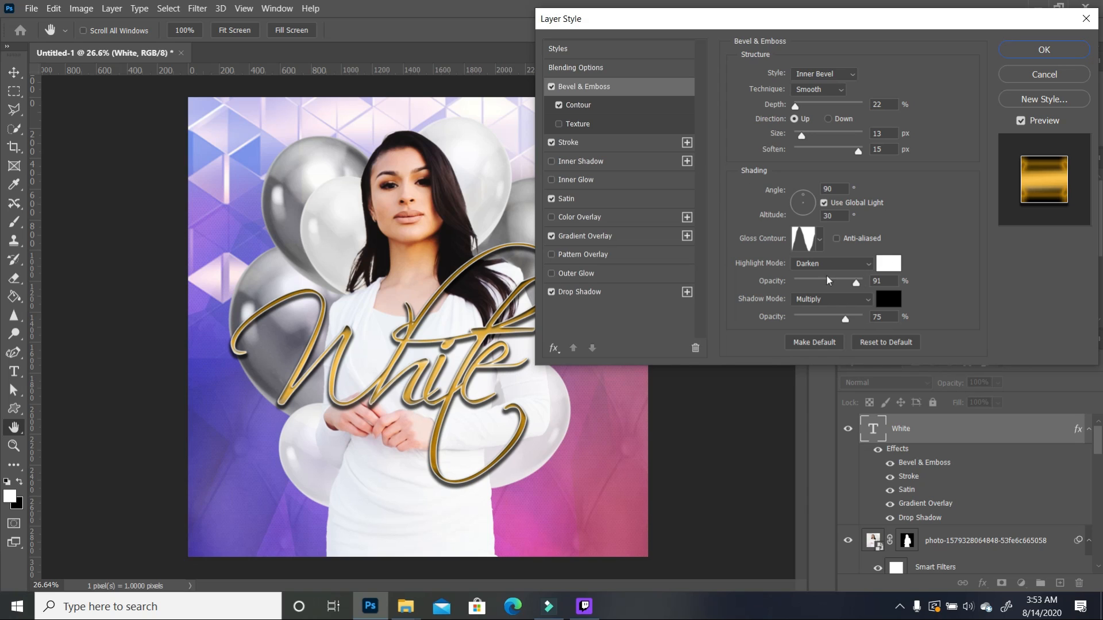
Step: Review the Contour and Stroke settings, ending on Satin: 73% opacity, 90°, 61 px distance, 68 px size
left_click(613, 105)
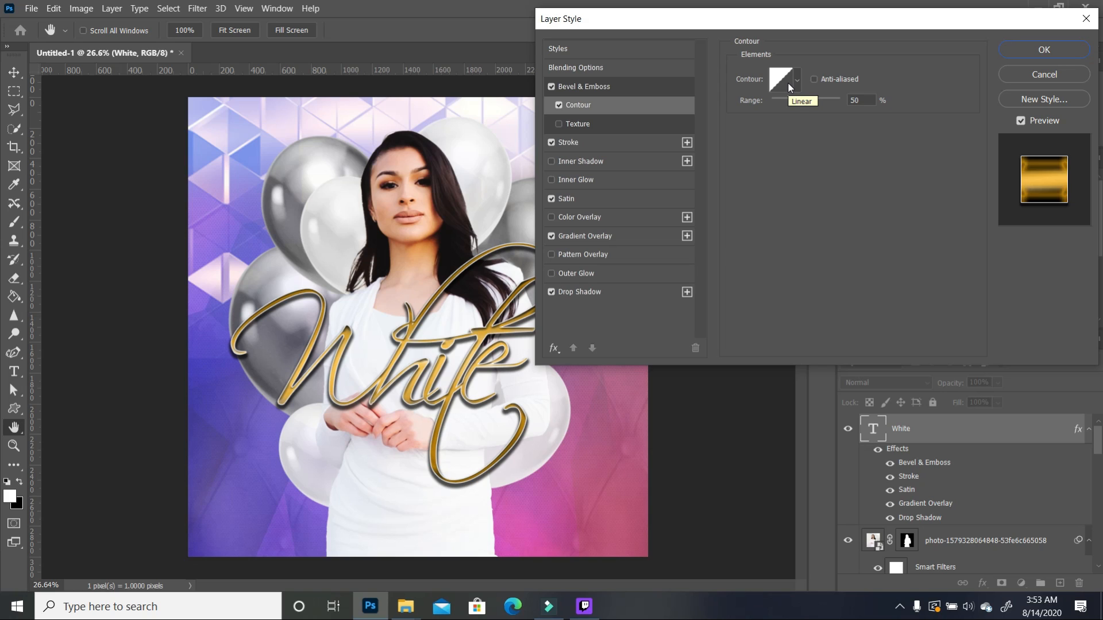
left_click(633, 143)
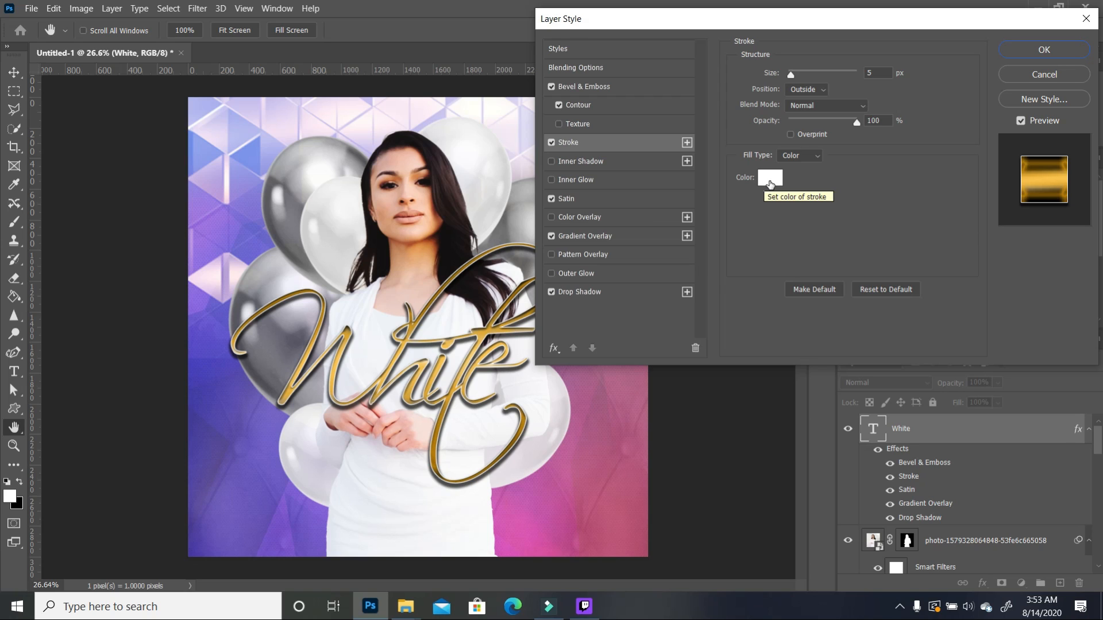
left_click(604, 199)
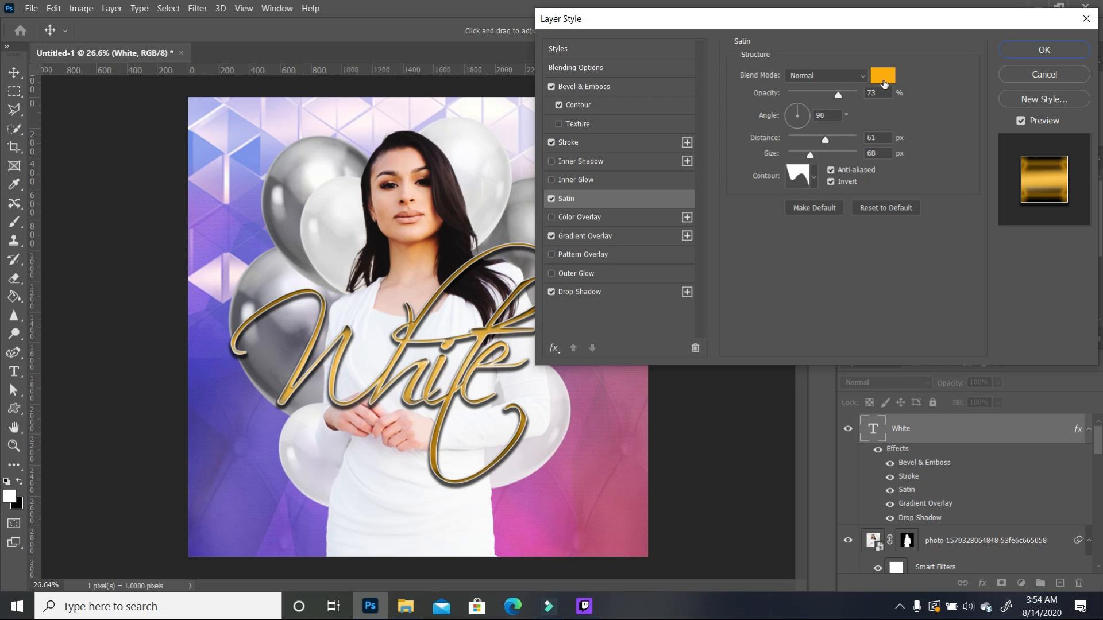
Step: Keep satin colour faac05, check Gradient Overlay and the 71% Drop Shadow, and commit the style
left_click(884, 81)
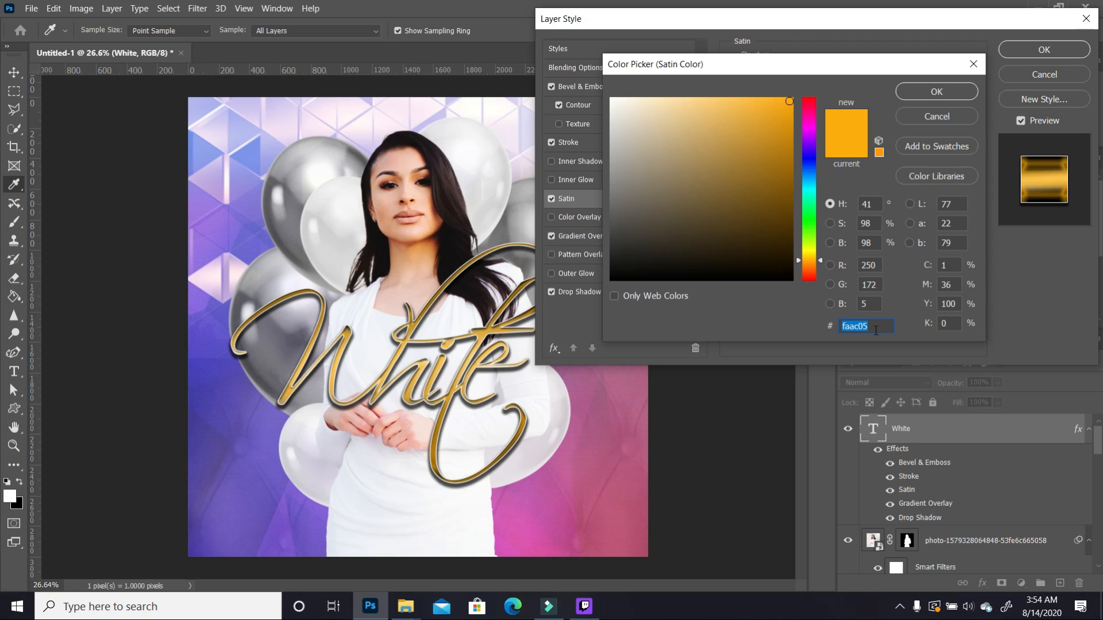
left_click(937, 92)
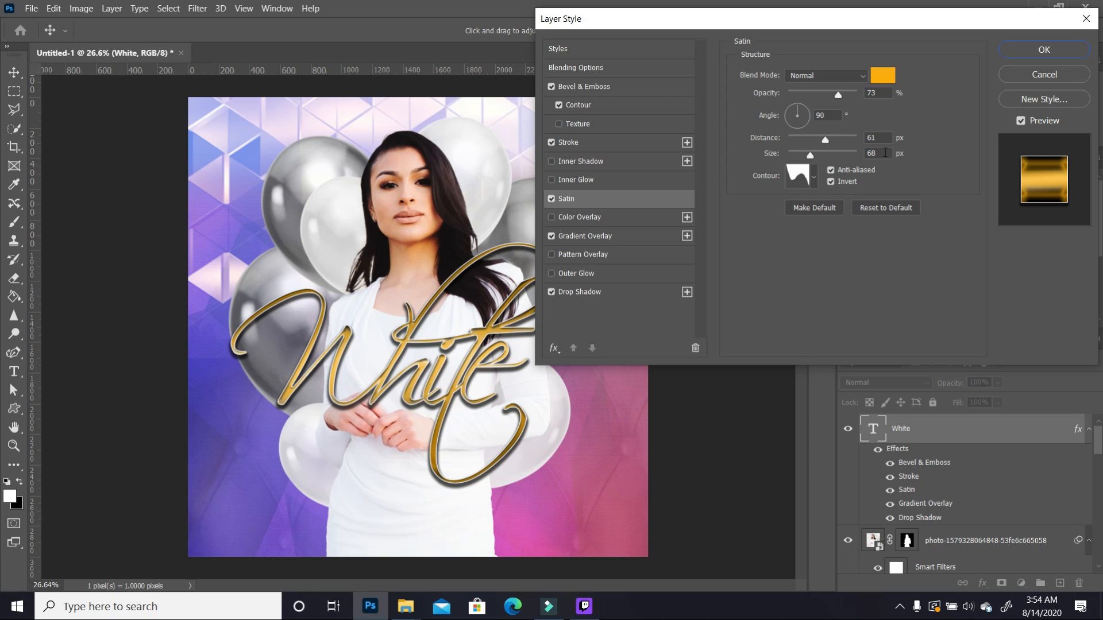
left_click(626, 238)
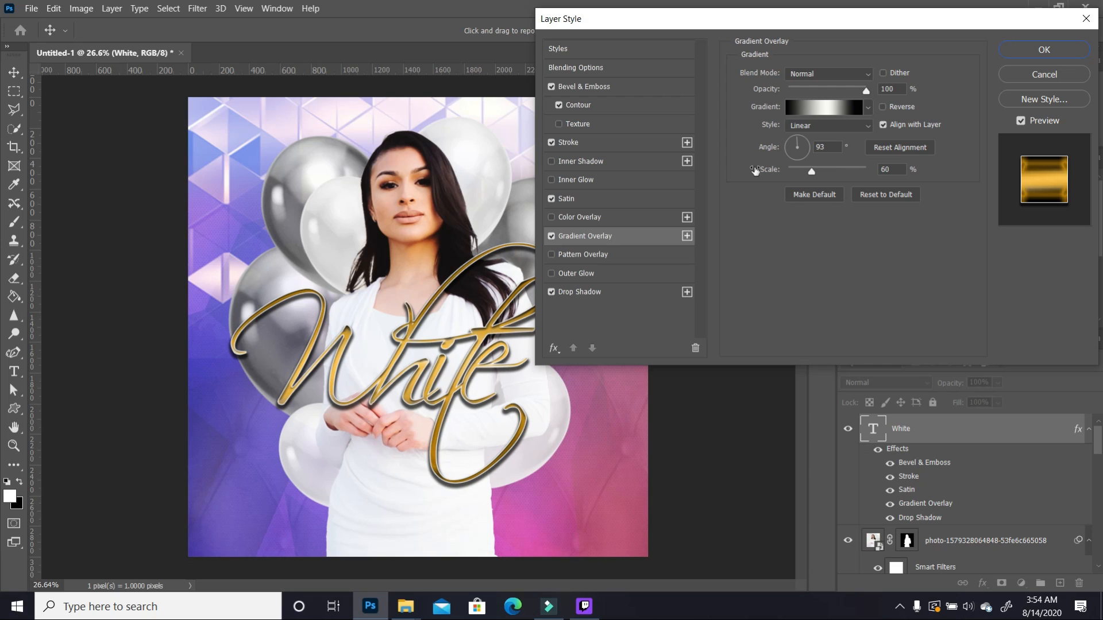
left_click(623, 294)
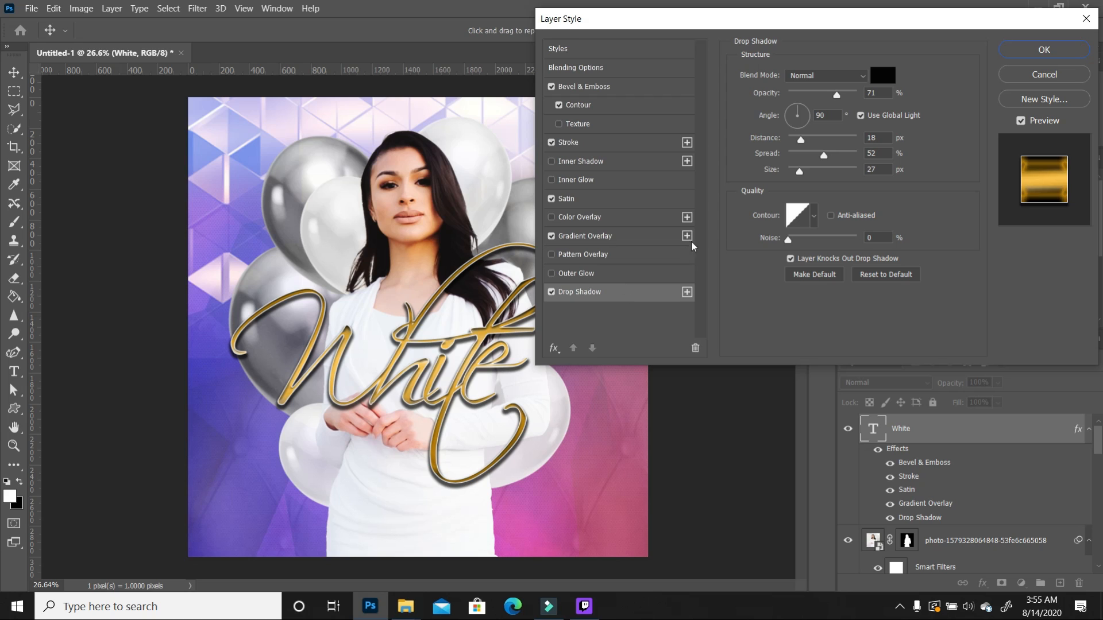
left_click(1044, 50)
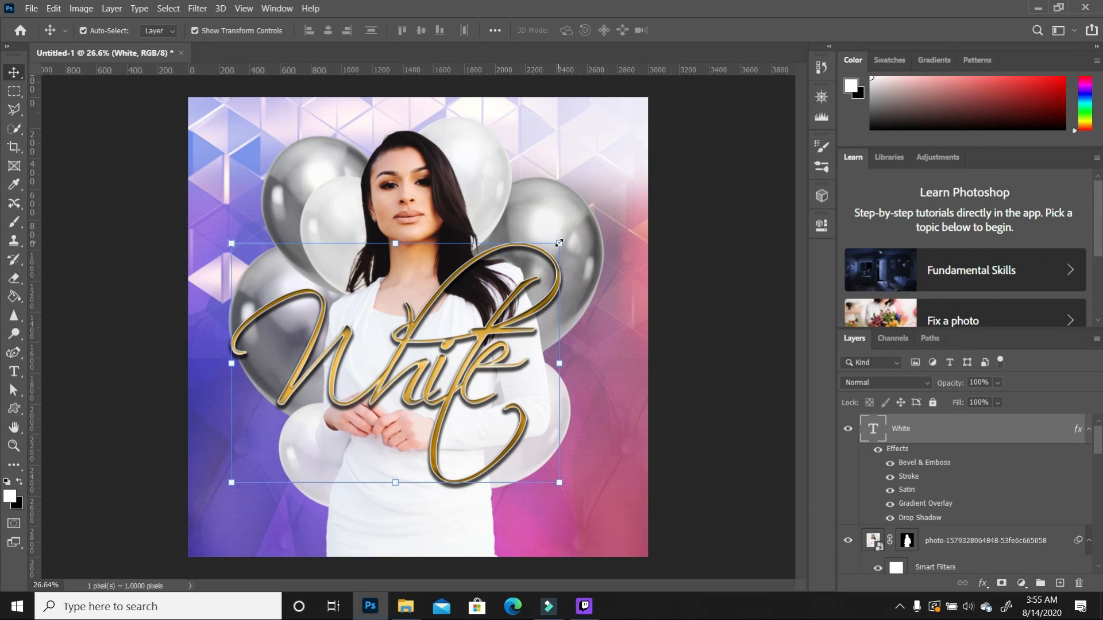
Step: Scale the gold White lettering to about 111% and shift it across the woman's torso
key("ctrl+t")
left_click_drag(584, 237, 613, 230)
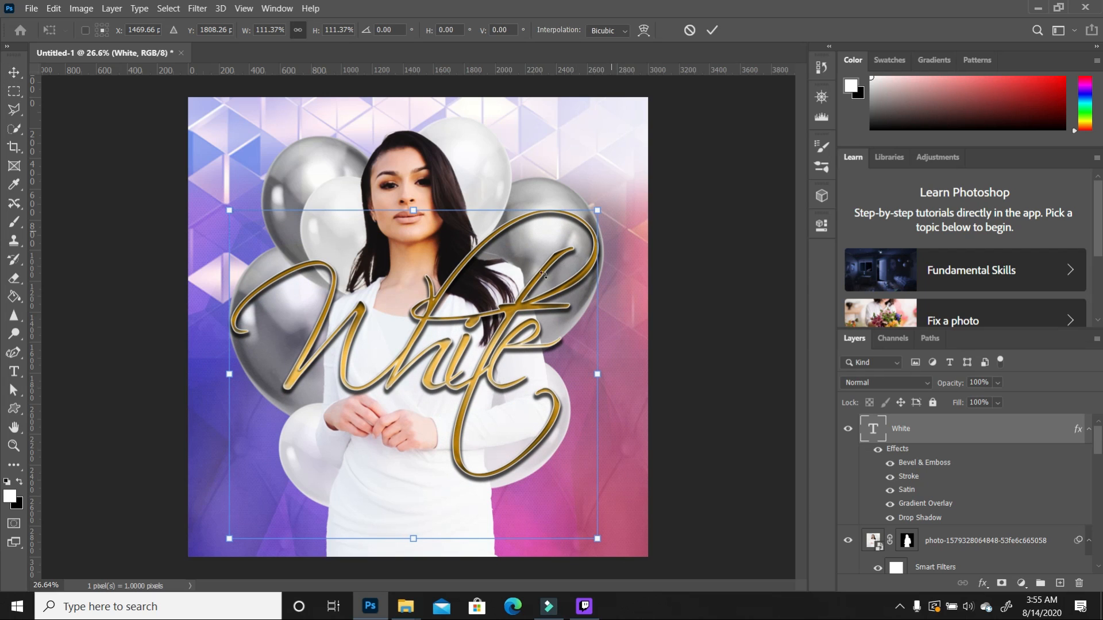
mouse_move(464, 390)
left_mouse_down()
mouse_move(476, 418)
mouse_move(464, 393)
left_mouse_up()
key("Return")
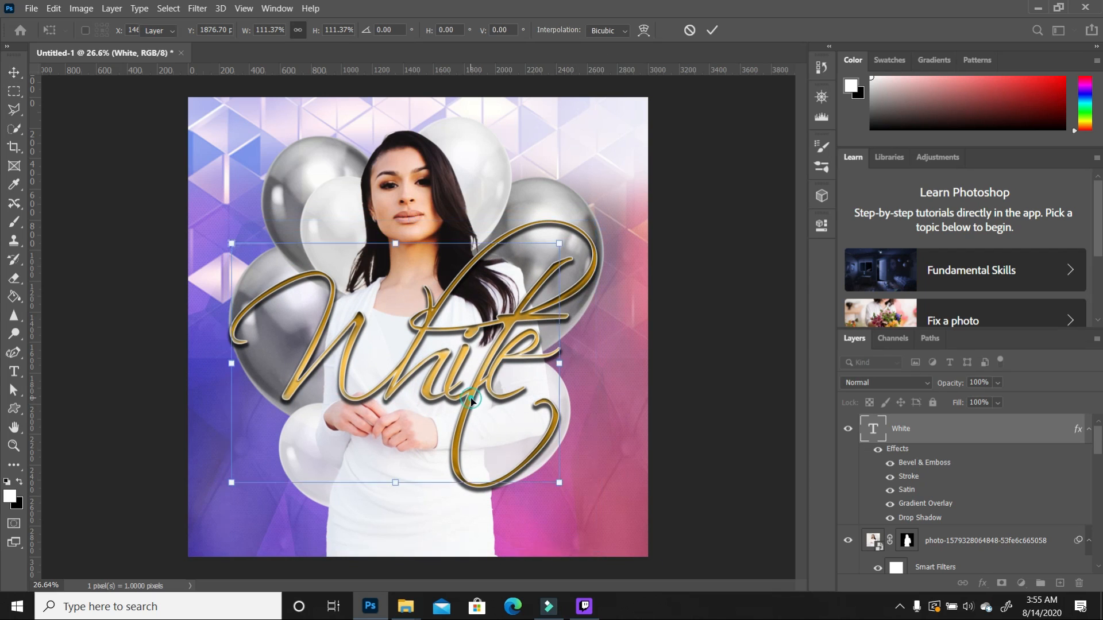
left_click(624, 365)
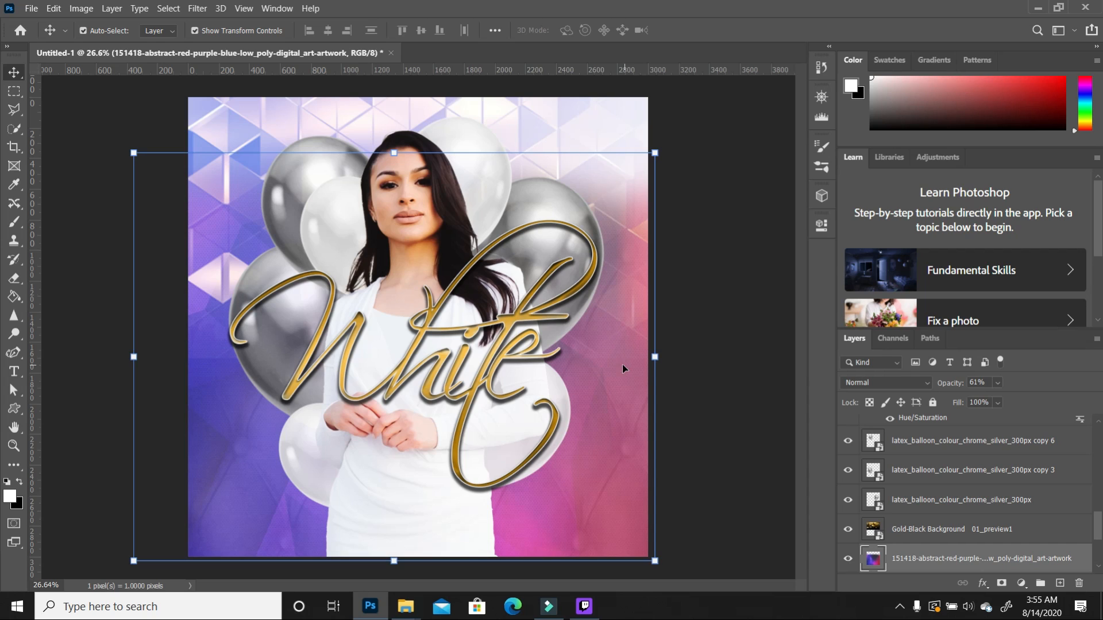
Step: Create an 'ALL' text layer at the upper left in Bebas Neue Bold
left_click(15, 372)
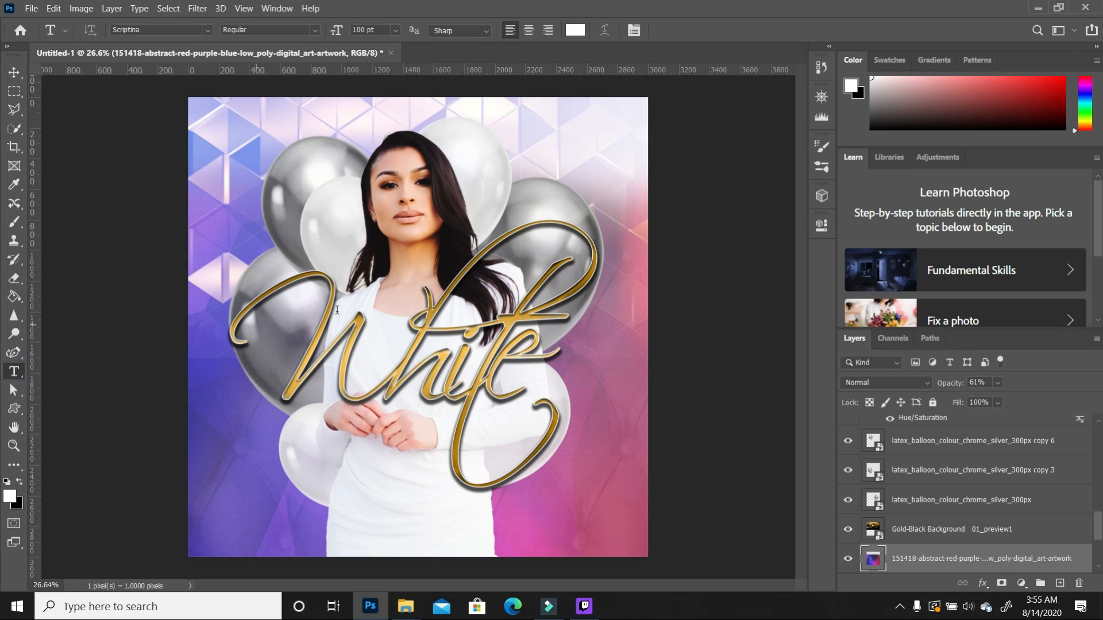
left_click(250, 245)
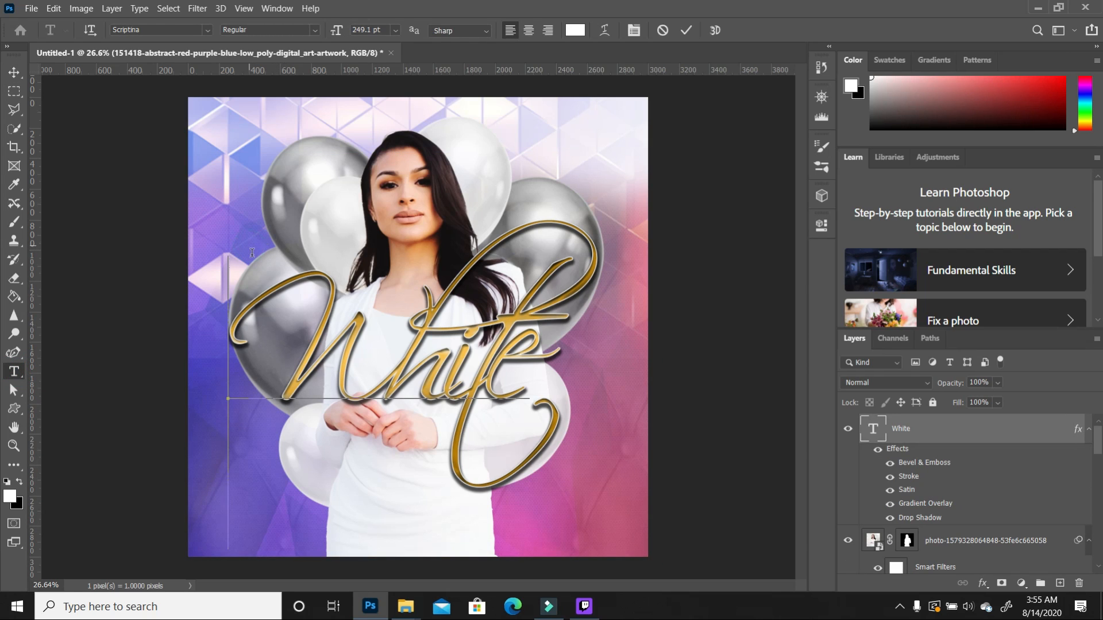
left_click(14, 390)
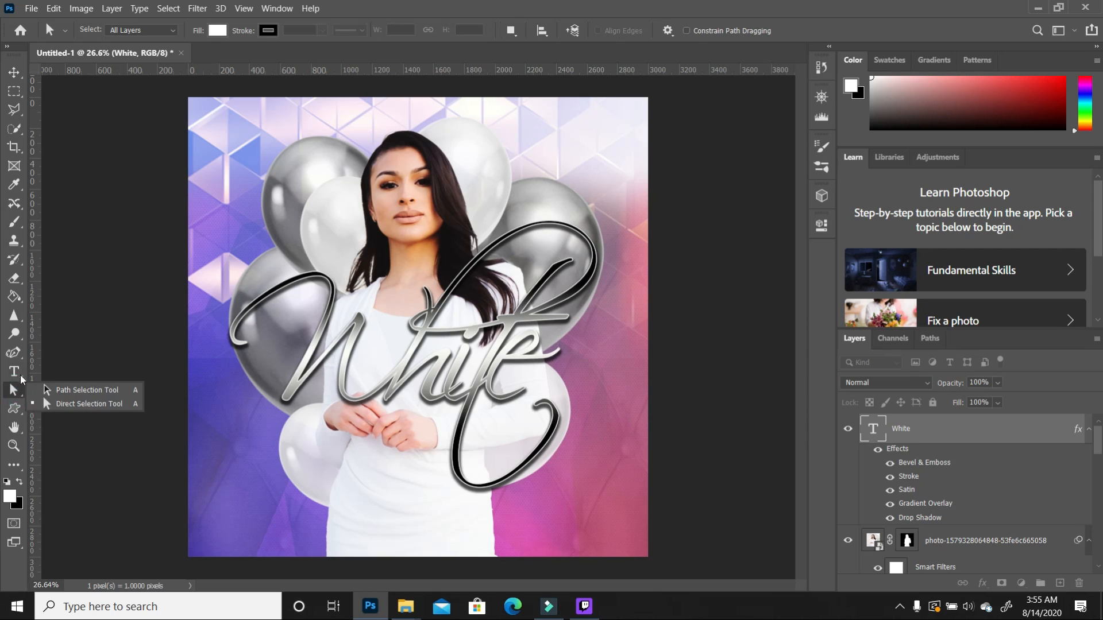
left_click(75, 389)
left_click(13, 371)
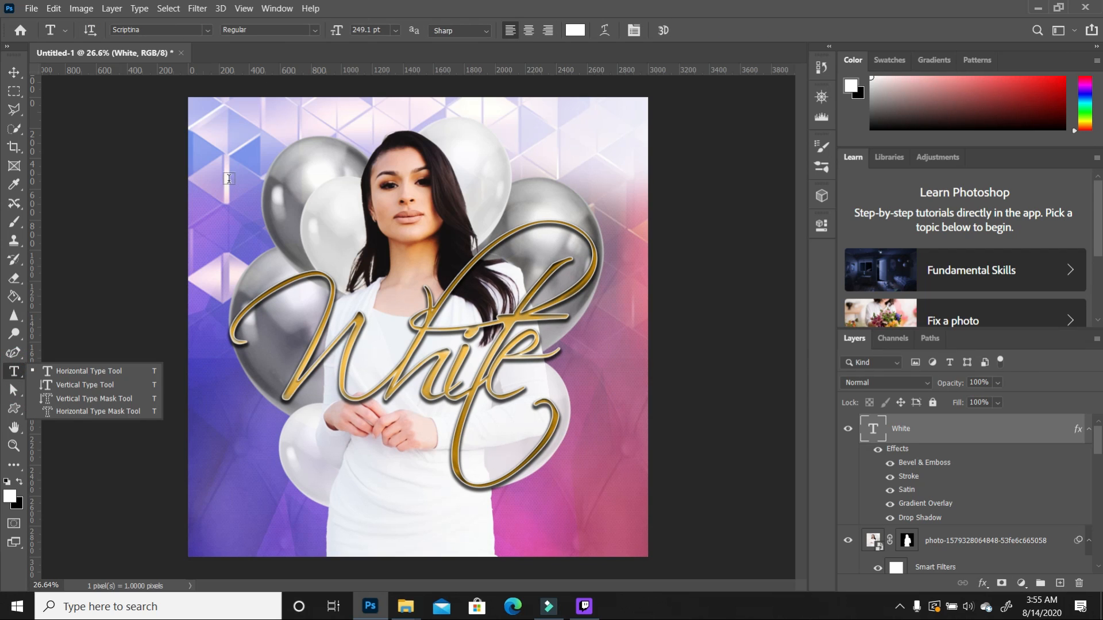
left_click(230, 178)
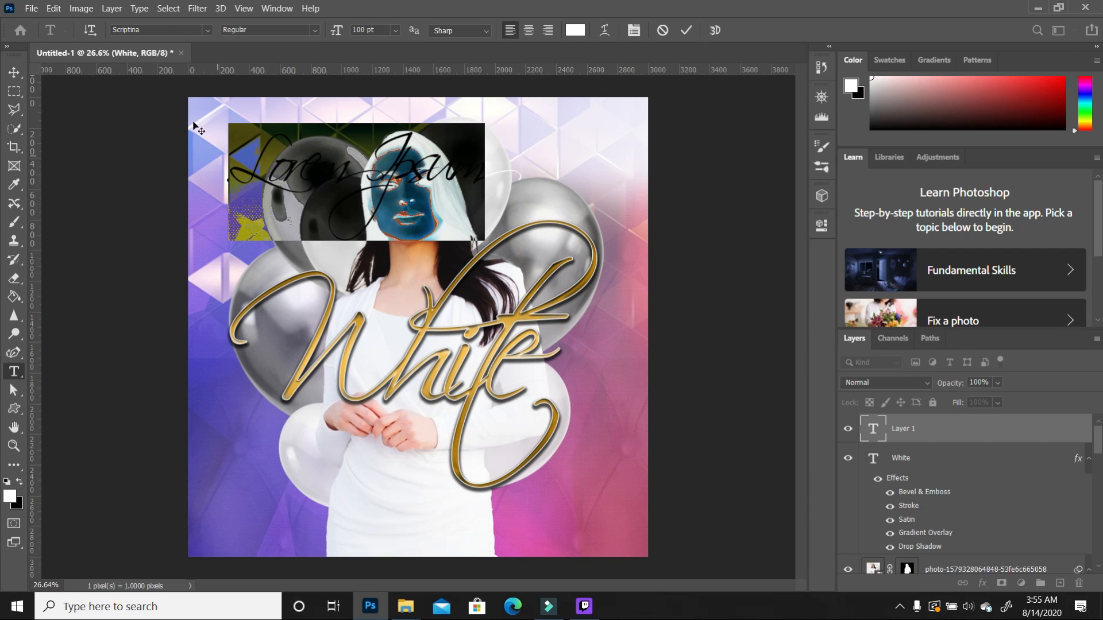
left_click(207, 30)
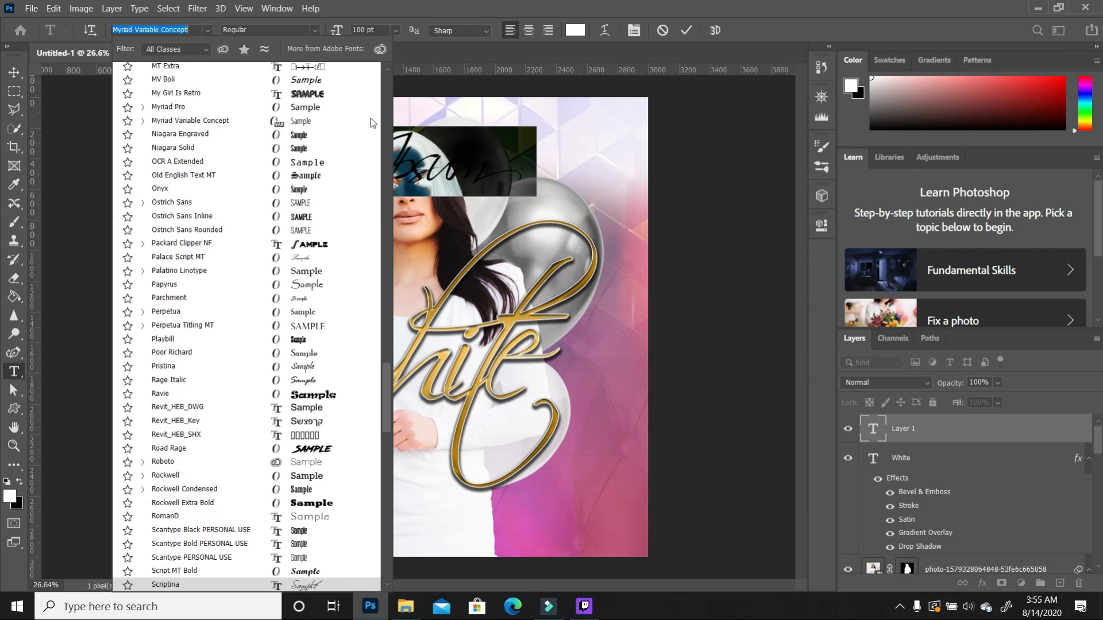
left_click_drag(385, 401, 401, 78)
left_click(182, 113)
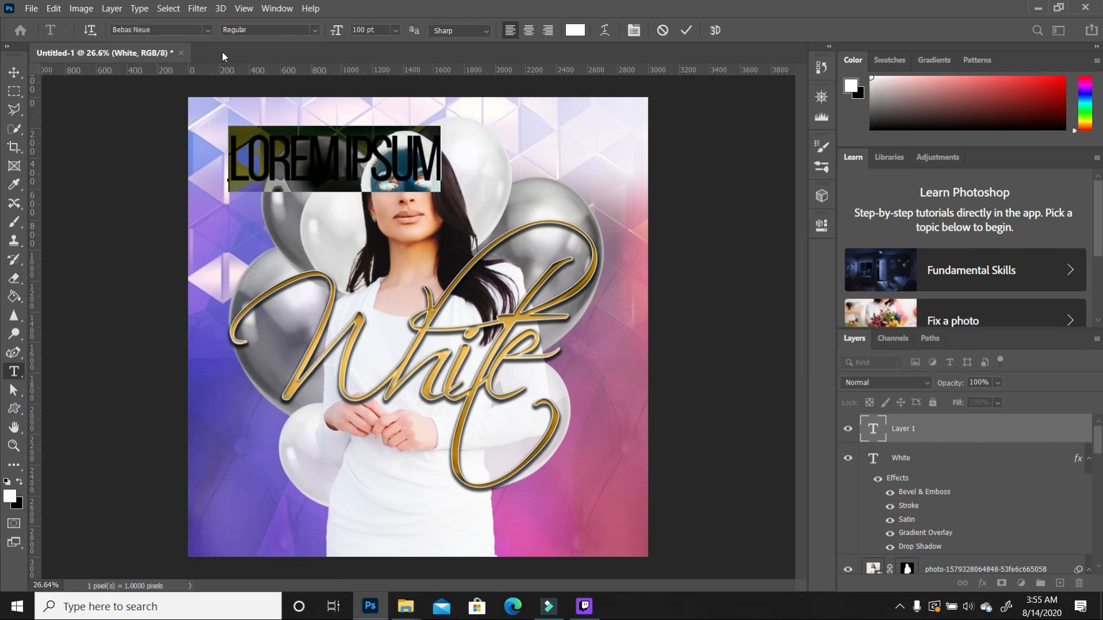
left_click(313, 30)
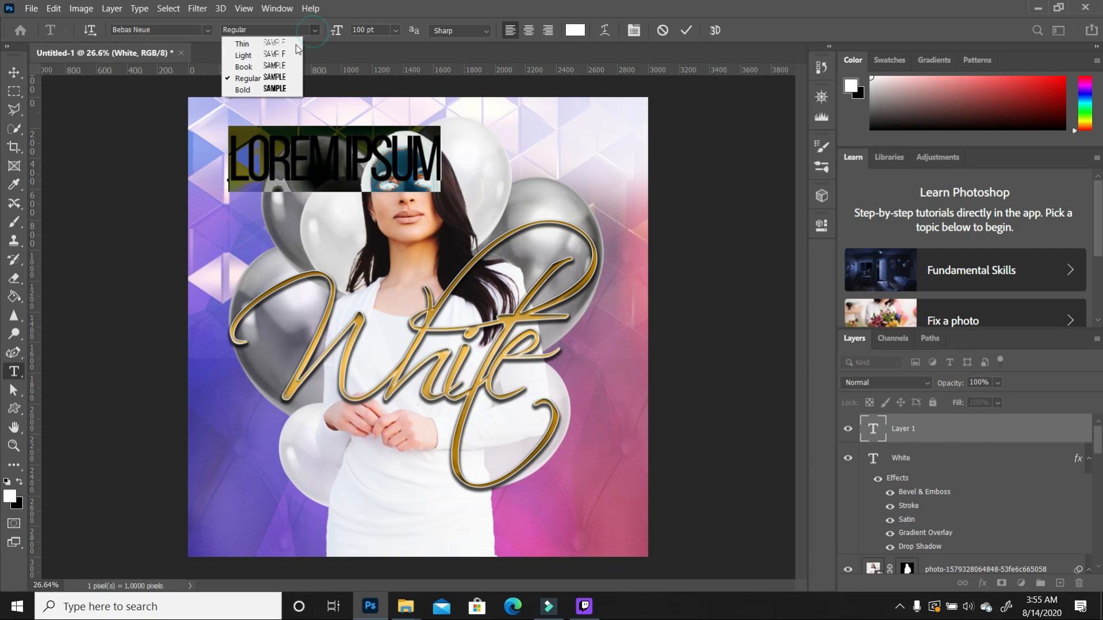
left_click(261, 90)
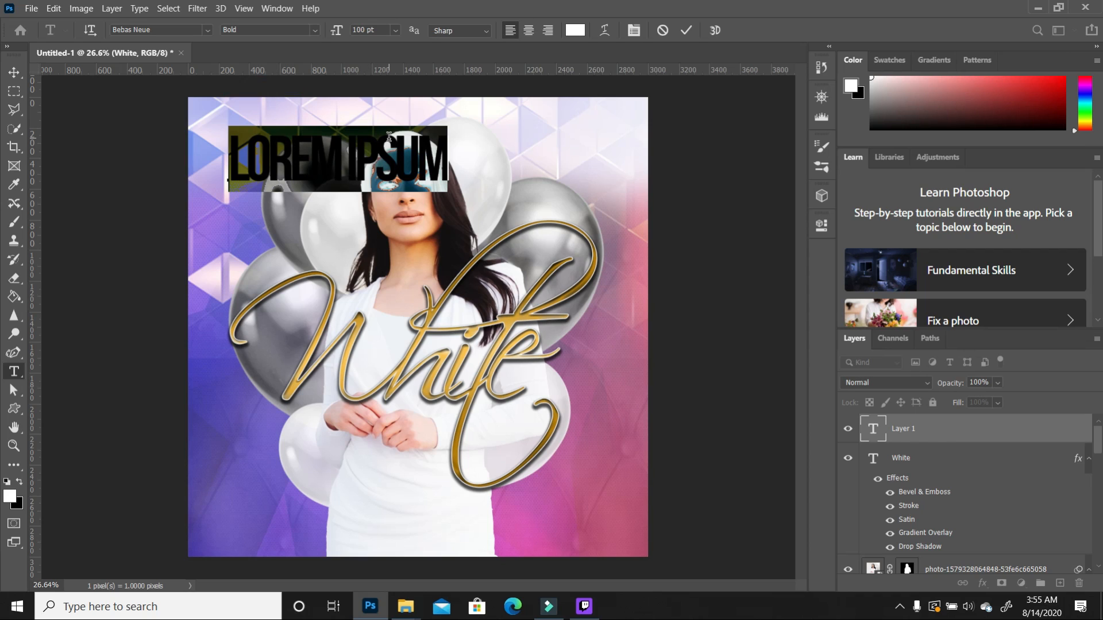
type("ALL")
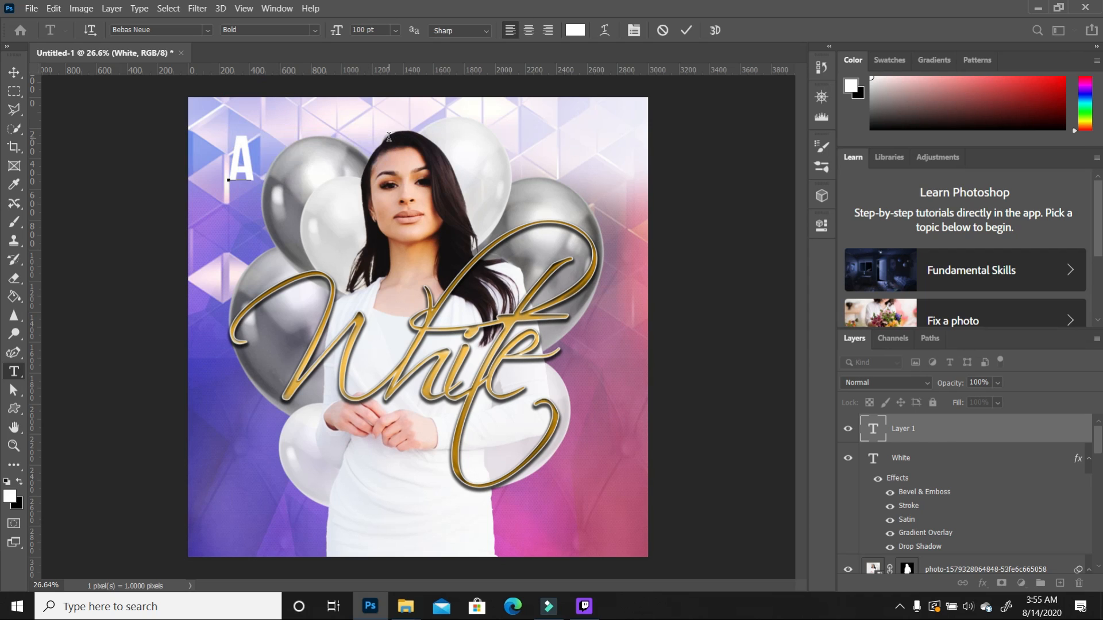
left_click(14, 73)
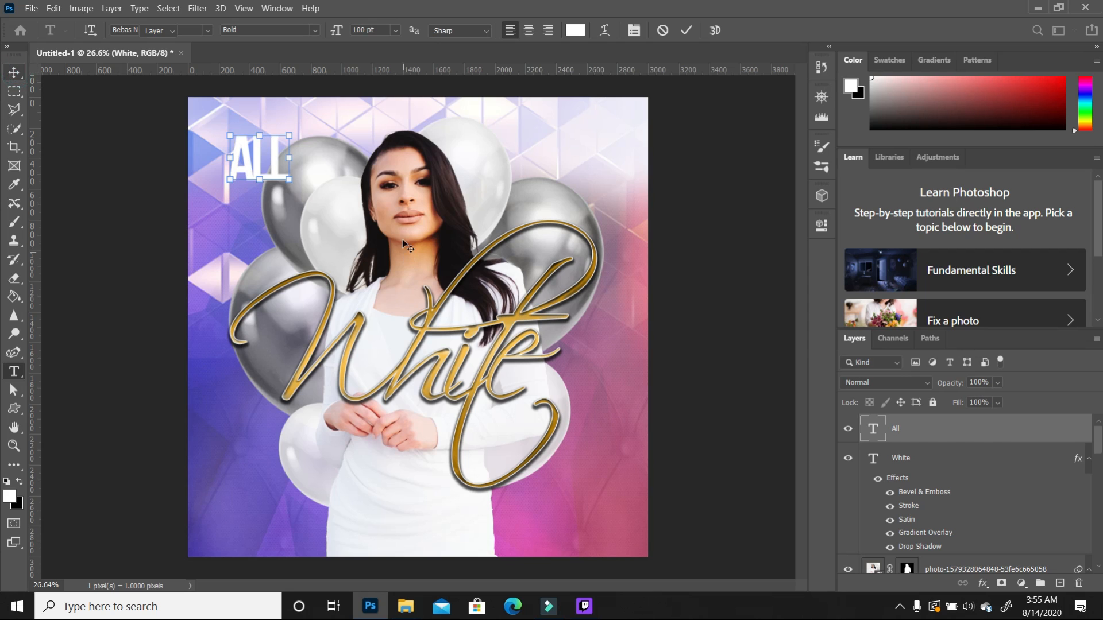
Step: Scale ALL to about 212% and move it slightly lower
left_click(290, 182)
left_click_drag(335, 224, 312, 274)
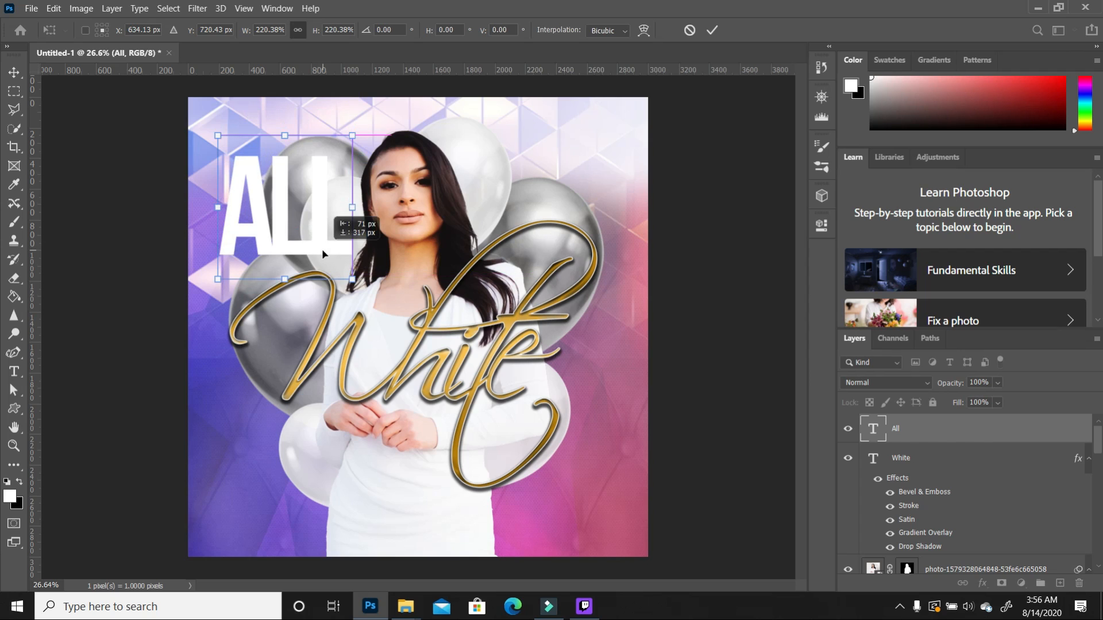
left_click_drag(353, 136, 338, 166)
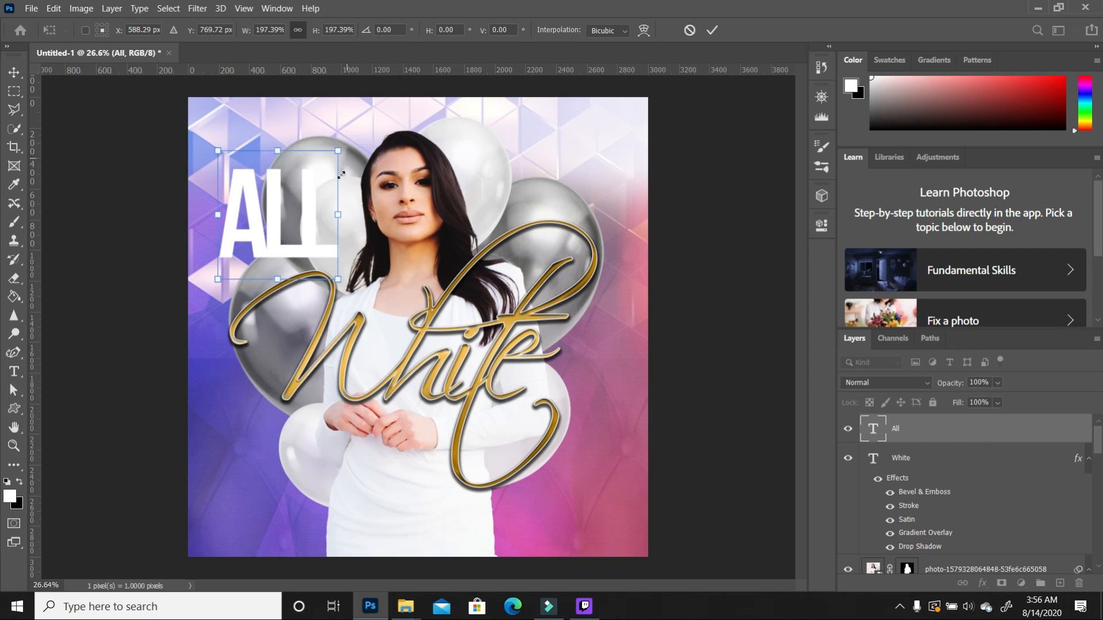
left_click_drag(314, 237, 317, 253)
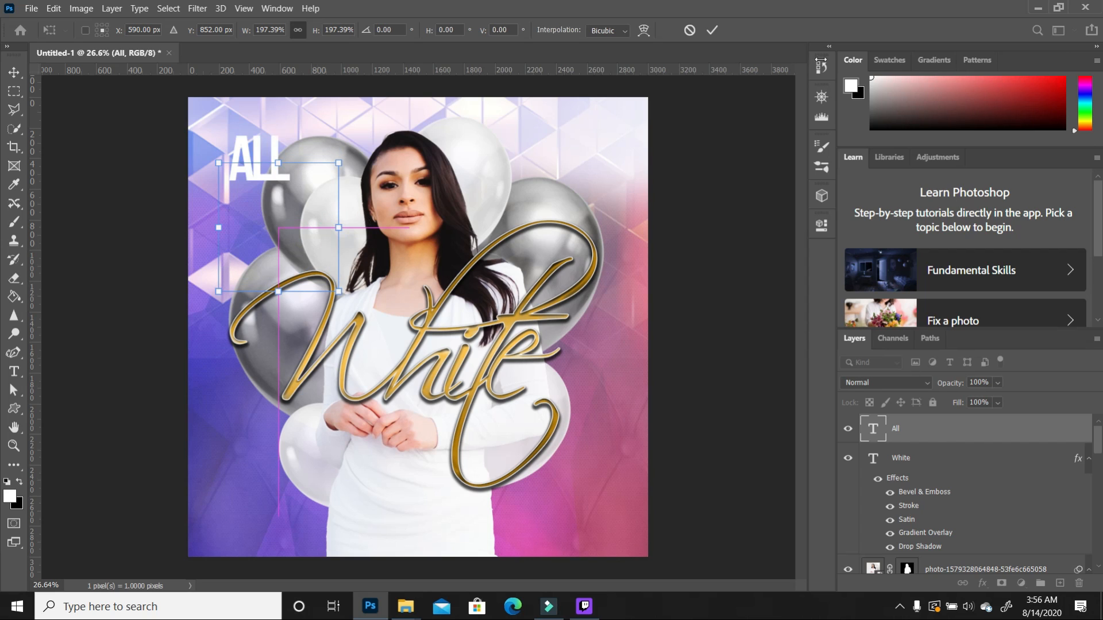
key("Return")
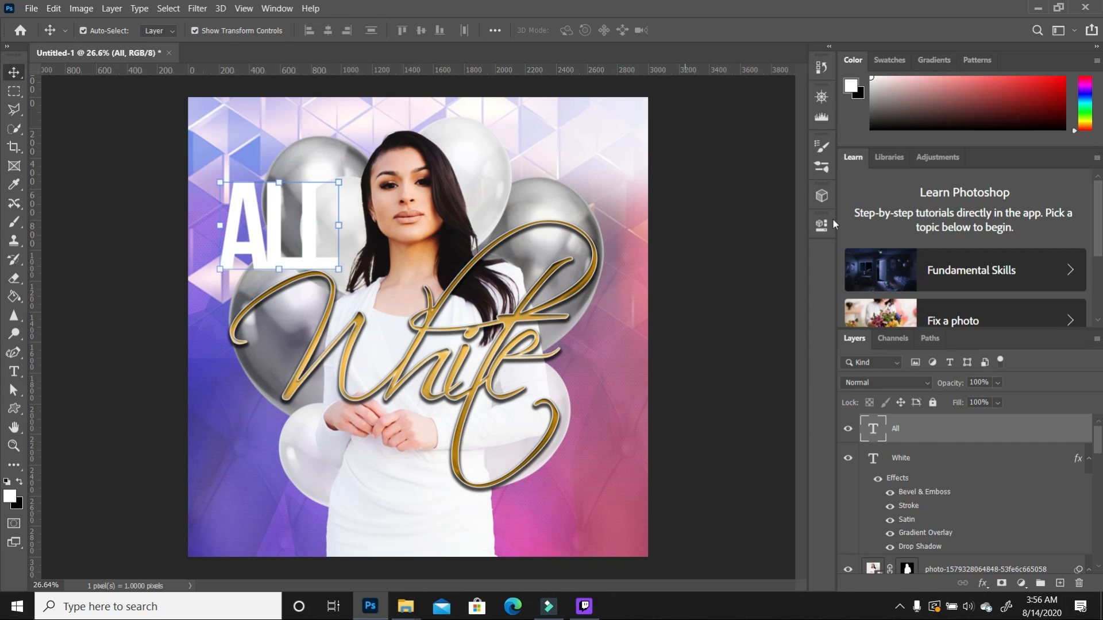
Step: Set ALL's tracking to -20 in the type properties, trying 0 and -40 first
left_click(822, 226)
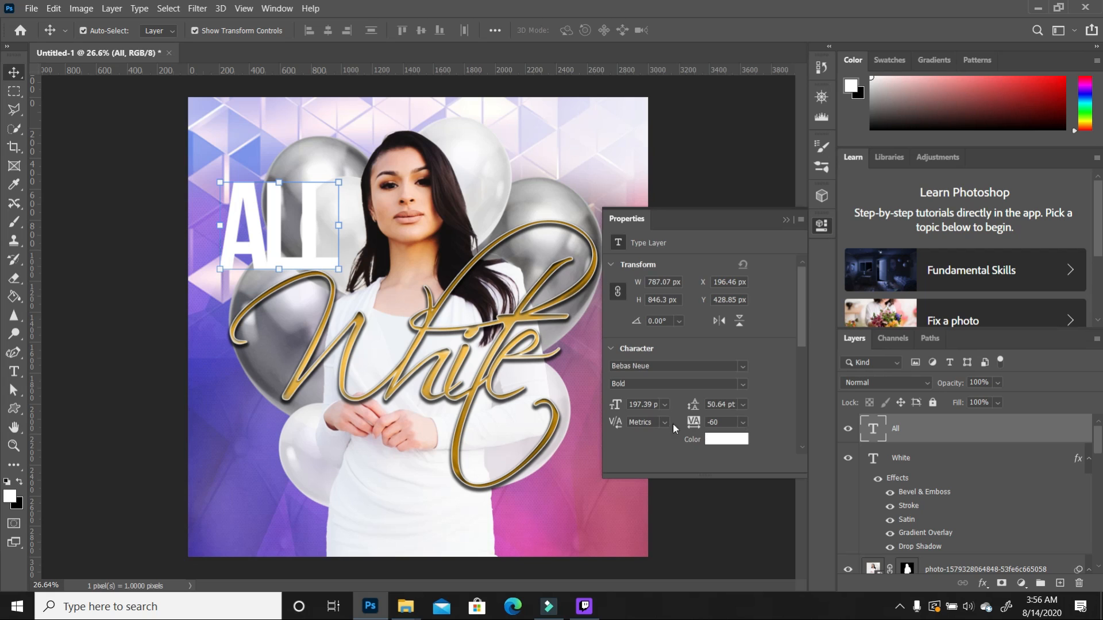
left_click(694, 426)
type("0")
key("Return")
type("-40")
key("Return")
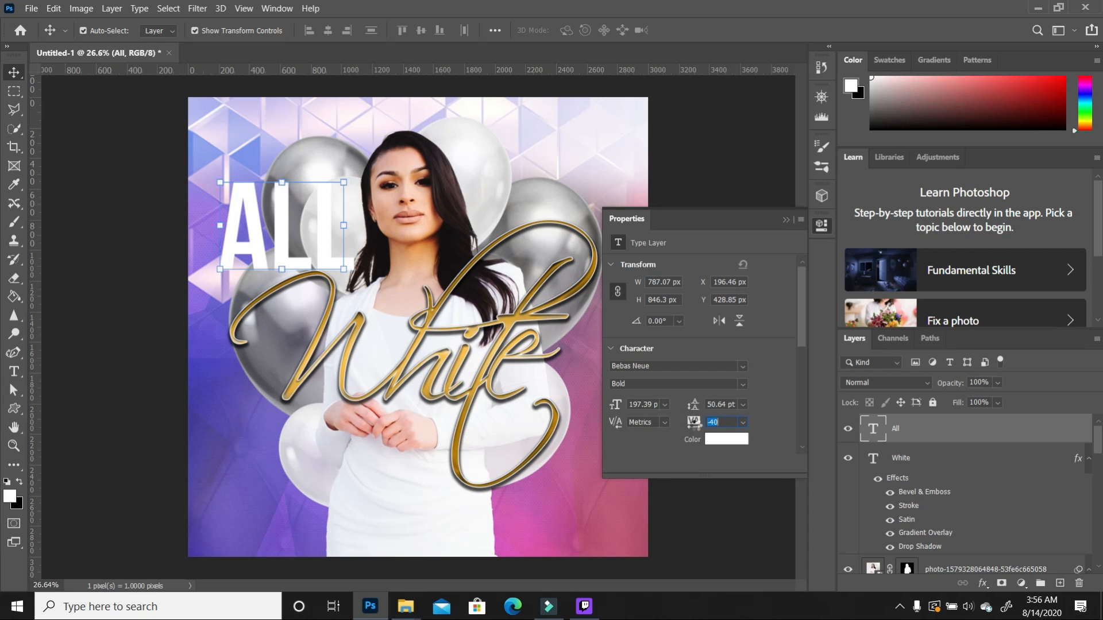
left_click_drag(694, 425, 700, 425)
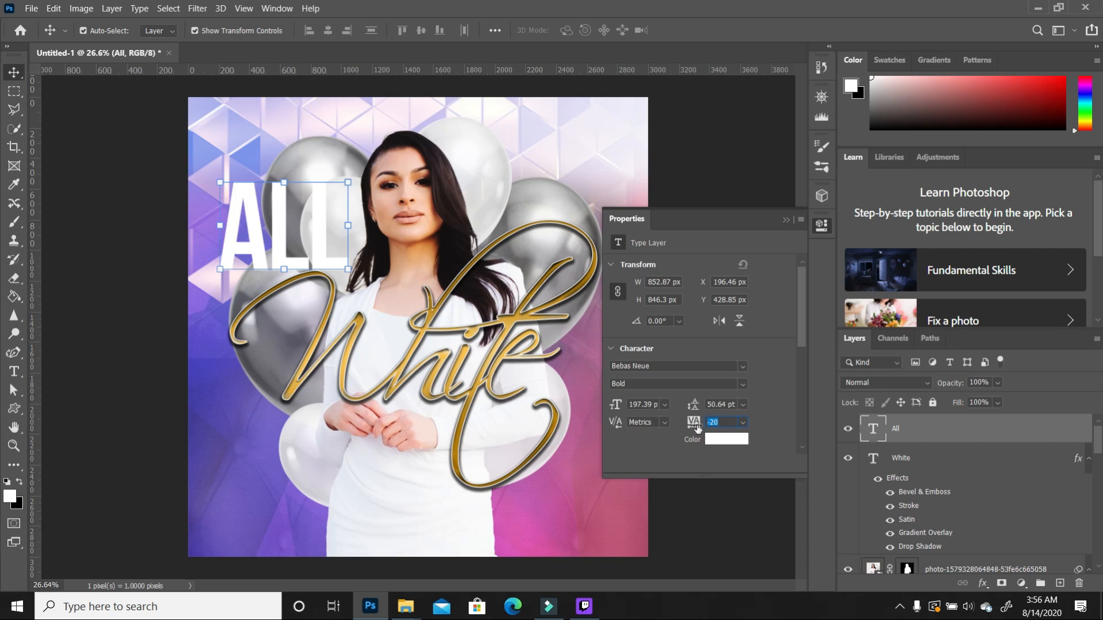
left_click(786, 220)
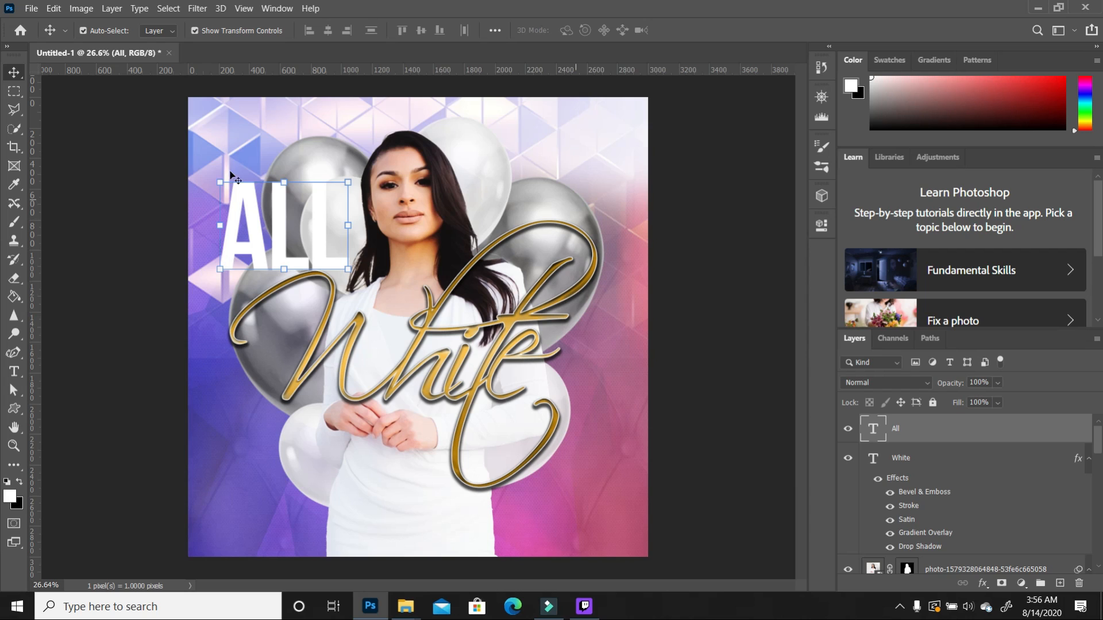
left_click(246, 153)
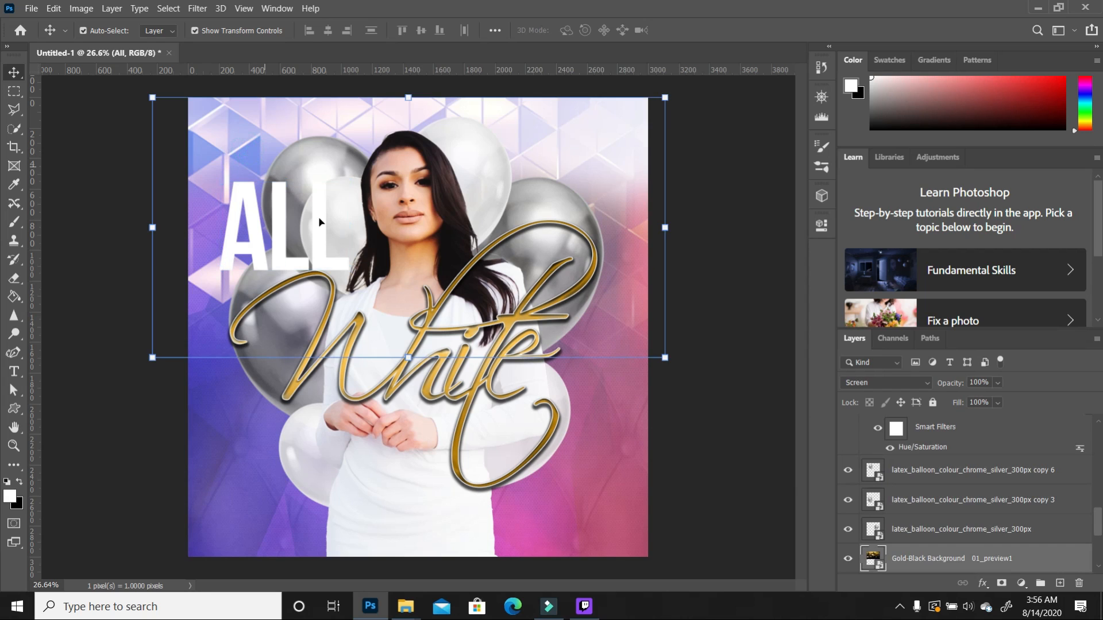
Step: Duplicate the ALL layer, move the copy to the lower right, and place it beneath White
left_click(278, 246)
left_click_drag(988, 439, 1060, 583)
left_click_drag(332, 262, 597, 481)
left_click_drag(937, 431, 919, 557)
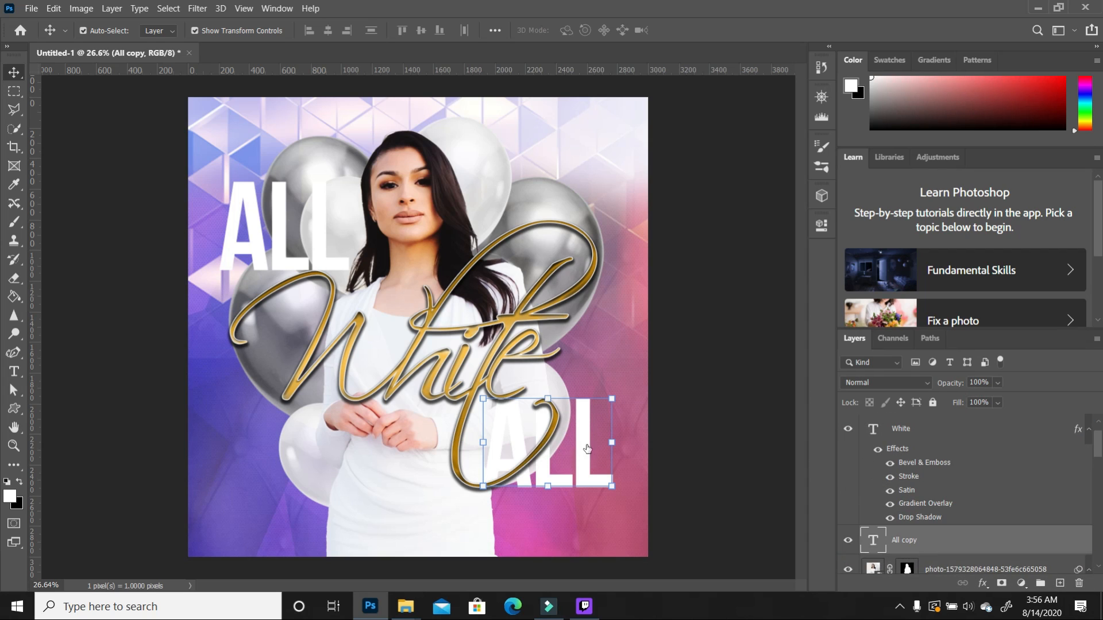
Step: Retype the copy as 'PARTY' and scale it to about 76% beside White
left_click(14, 371)
left_click_drag(612, 485, 486, 478)
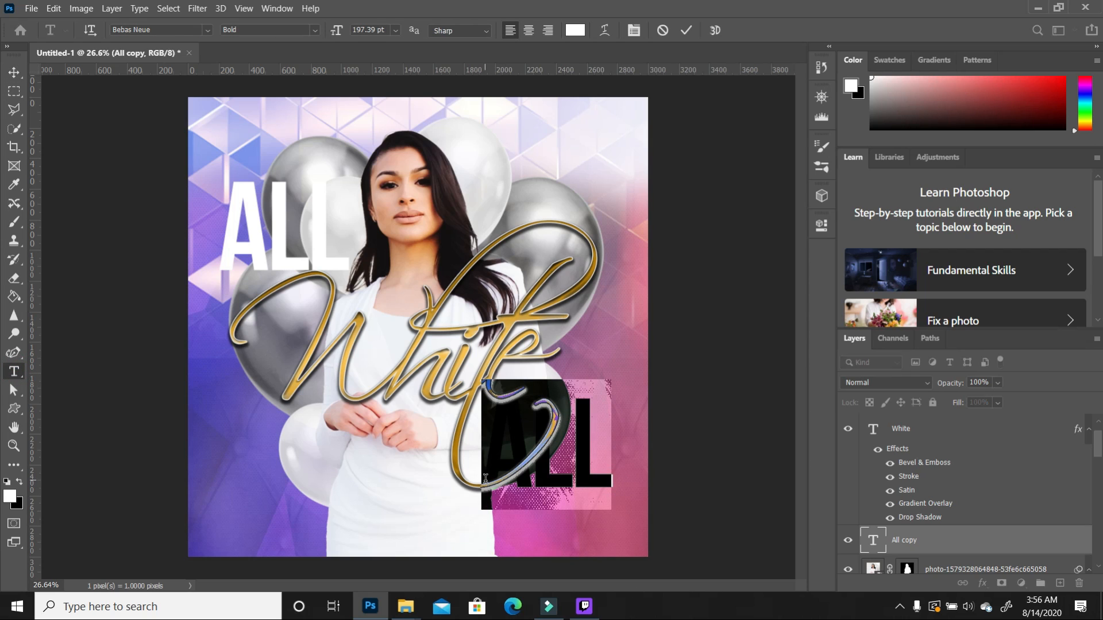
type("PARTY")
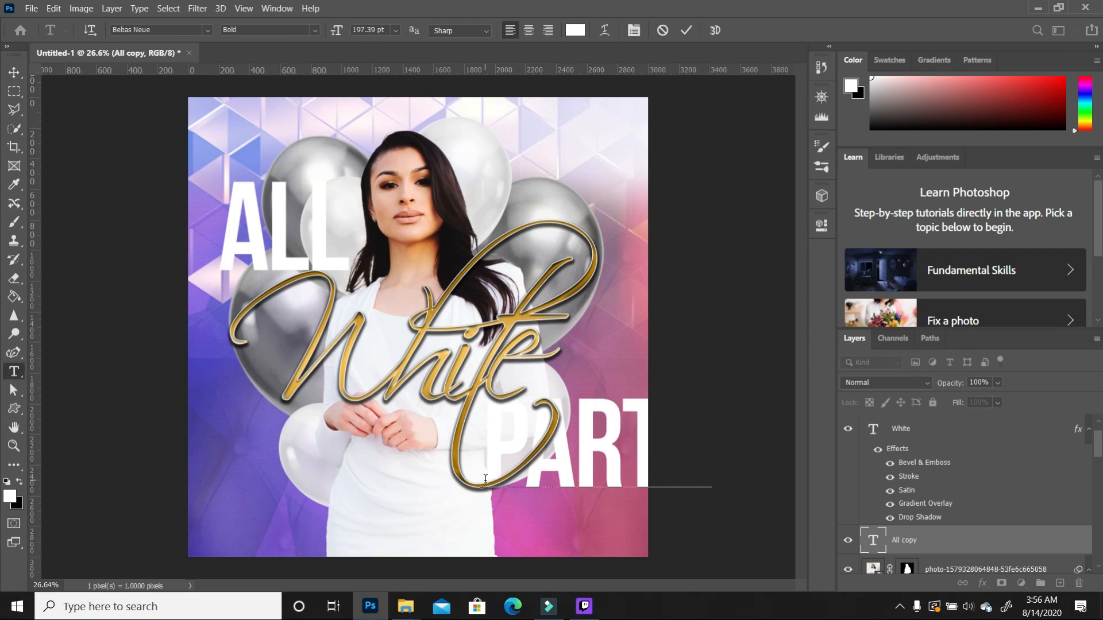
left_click(14, 72)
left_click_drag(712, 442, 643, 427)
left_click_drag(482, 489, 465, 498)
left_click_drag(621, 449, 630, 451)
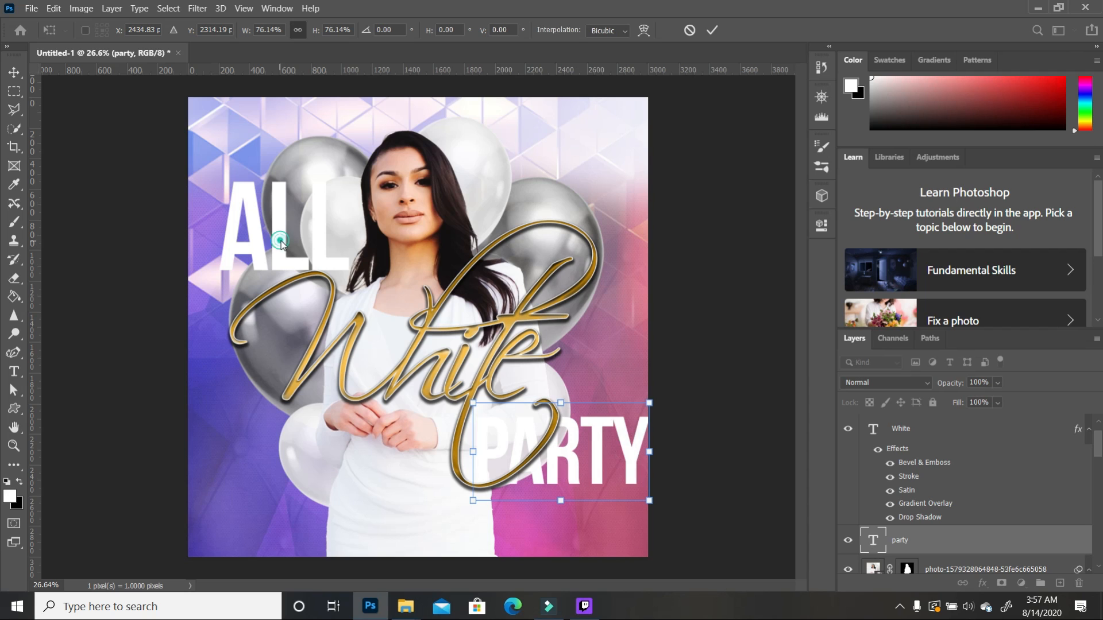
key("Return")
Step: Shrink ALL to about 93% and realign it at the upper left
left_click(287, 219)
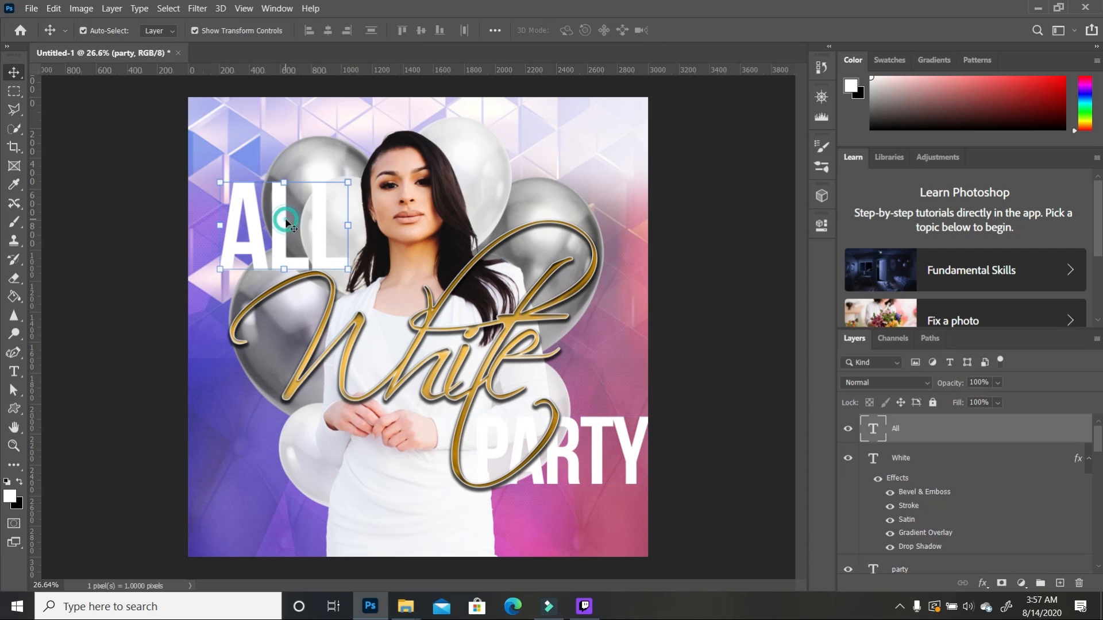
mouse_move(347, 184)
left_mouse_down()
mouse_move(338, 193)
mouse_move(334, 184)
left_mouse_up()
left_click_drag(306, 247, 314, 227)
left_click(314, 226)
left_click(313, 226)
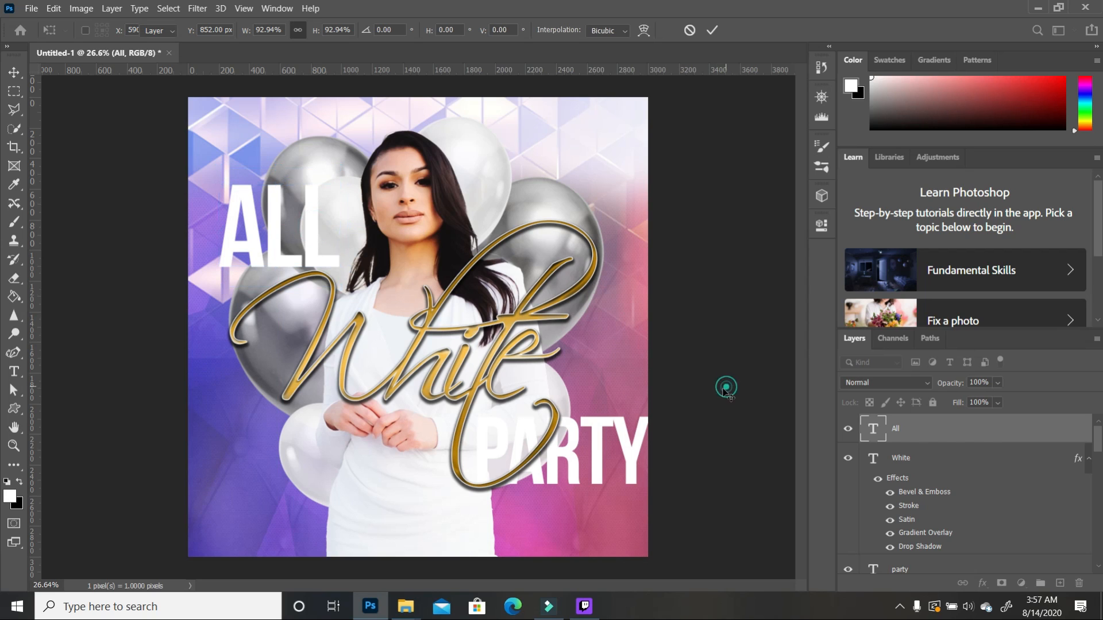
Step: Nudge the White lettering slightly and deselect all layers
left_click(634, 441)
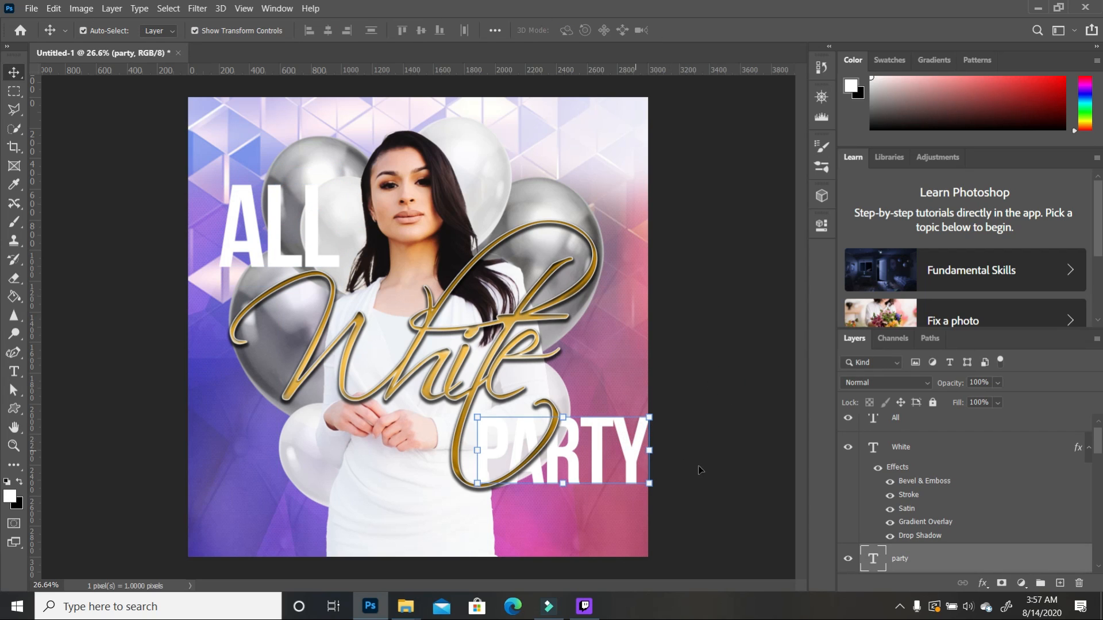
left_click(593, 447)
left_click_drag(593, 447, 644, 467)
left_click(725, 415)
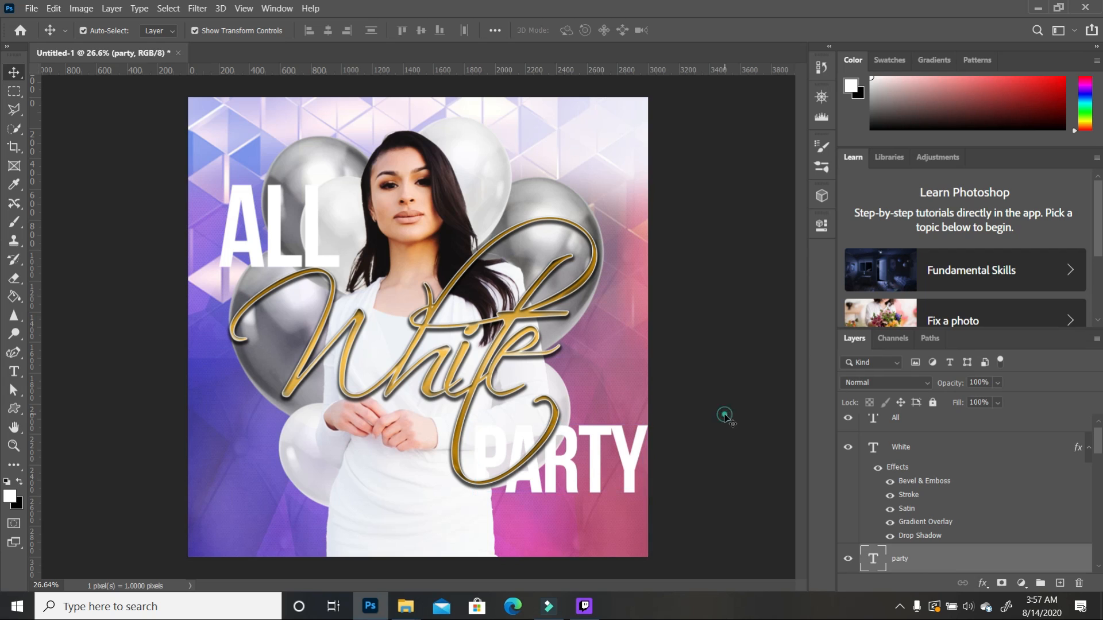
left_click(630, 465)
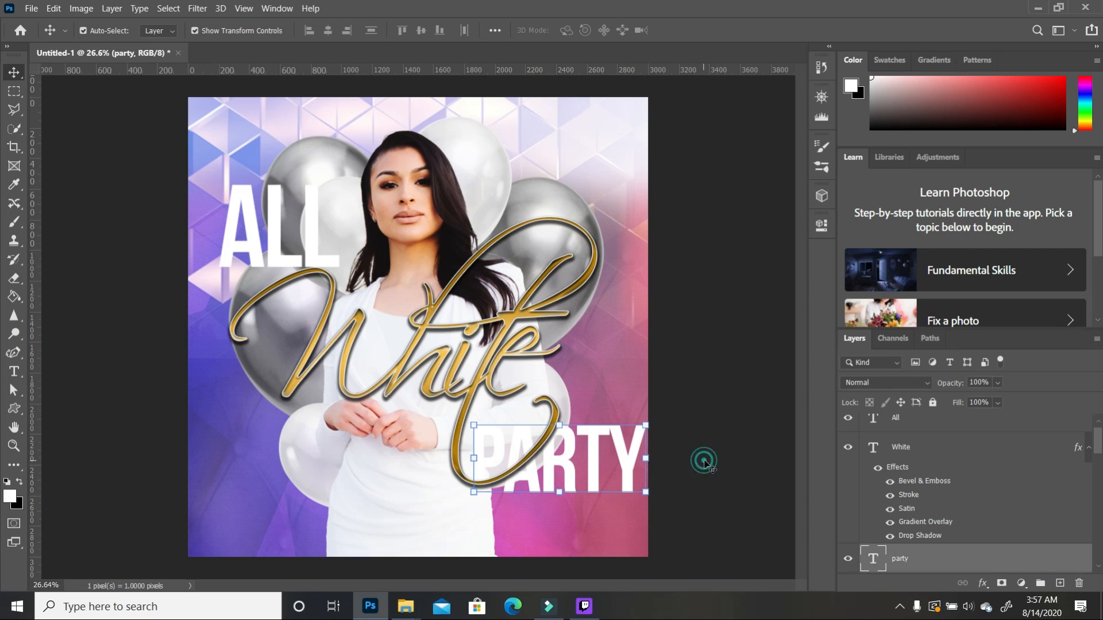
left_click(703, 462)
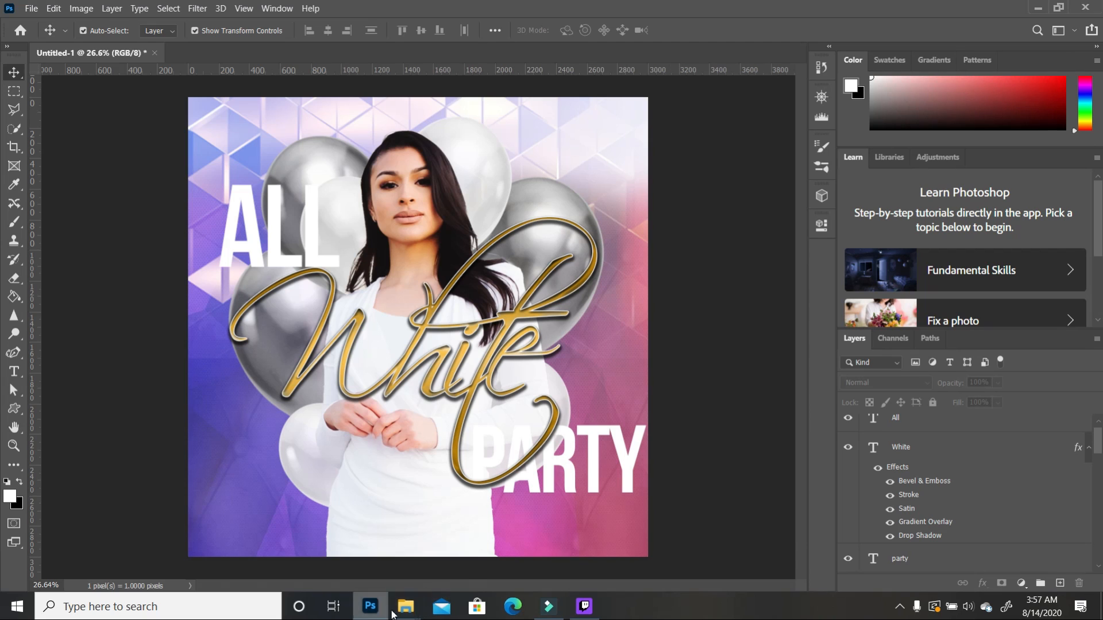
Step: Drag the grey glitter image from the Tutorial folder onto the flyer canvas
left_click(418, 611)
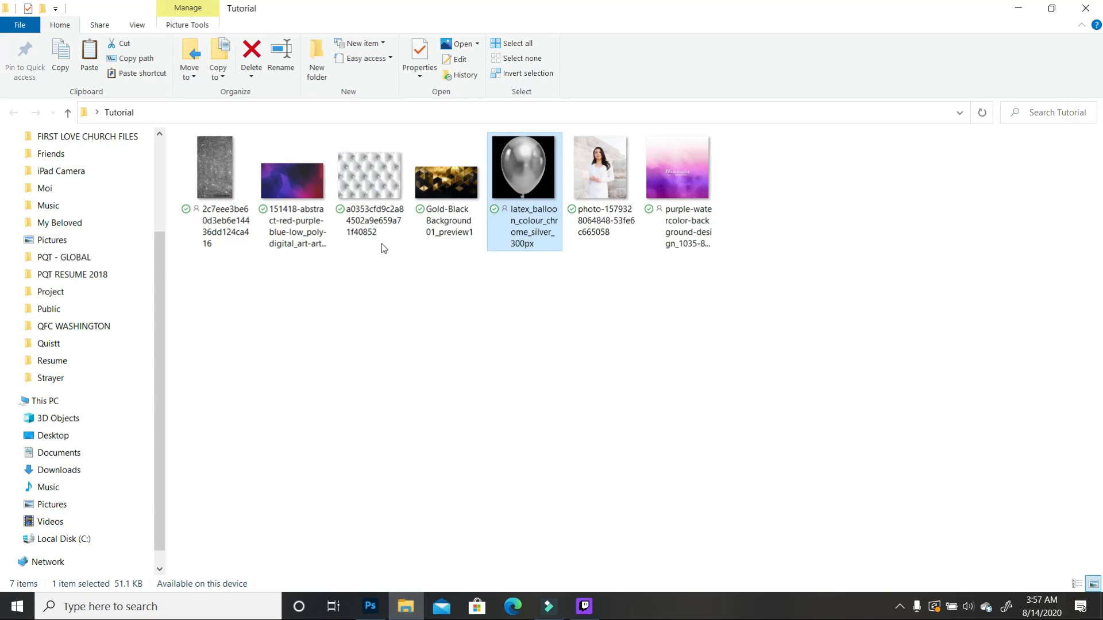
left_click_drag(219, 179, 401, 305)
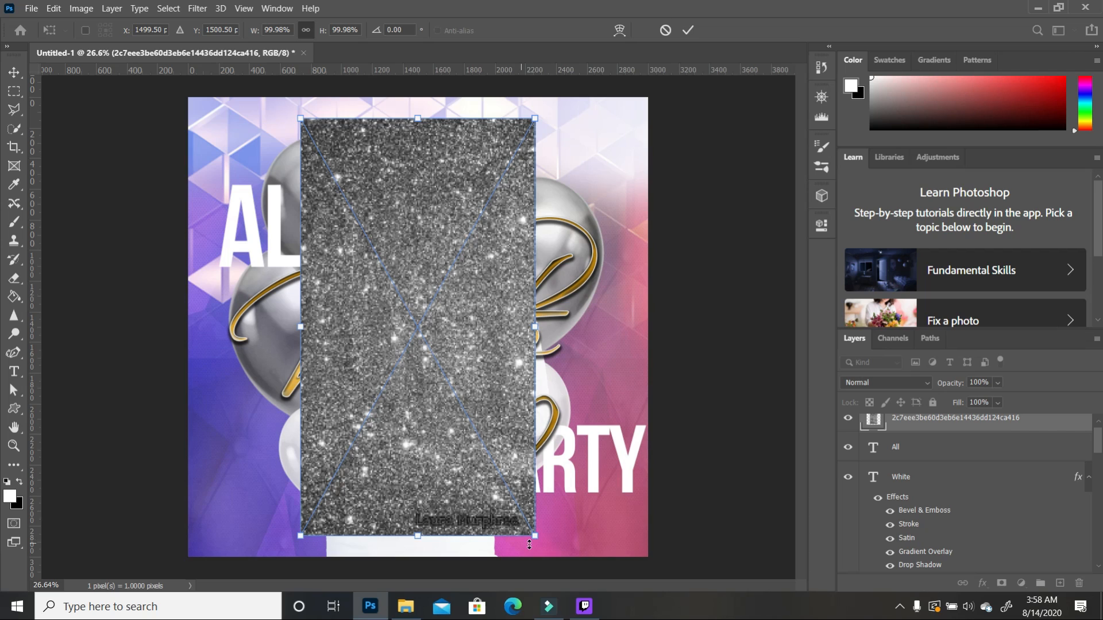
Step: Rotate the glitter texture to landscape, place it over ALL and clip it to the ALL letters
left_click_drag(572, 505, 546, 263)
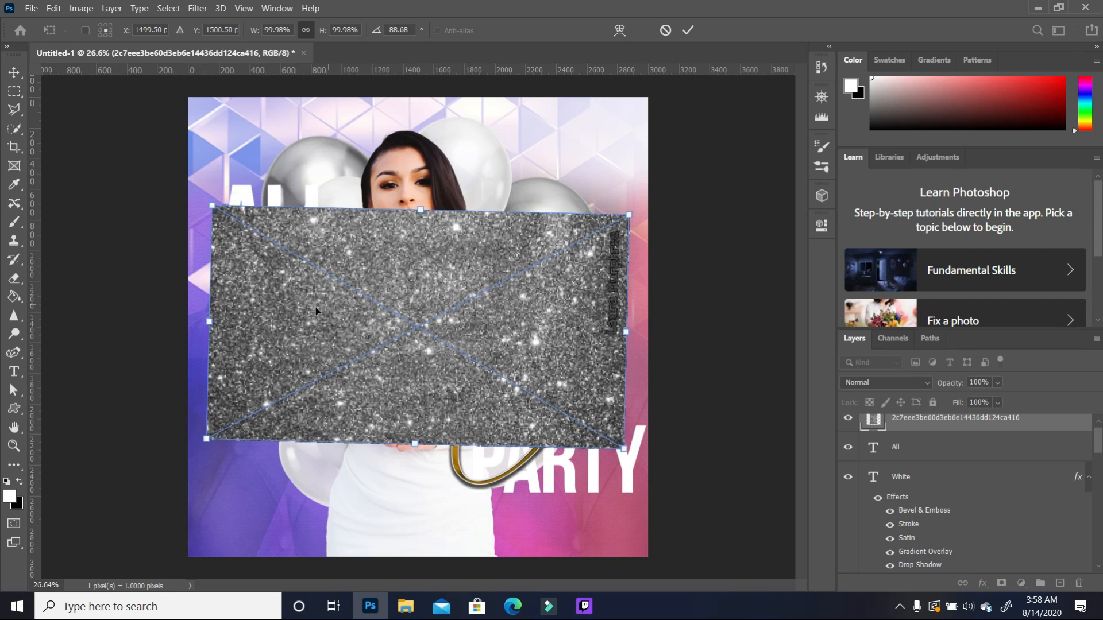
left_click_drag(389, 276, 325, 224)
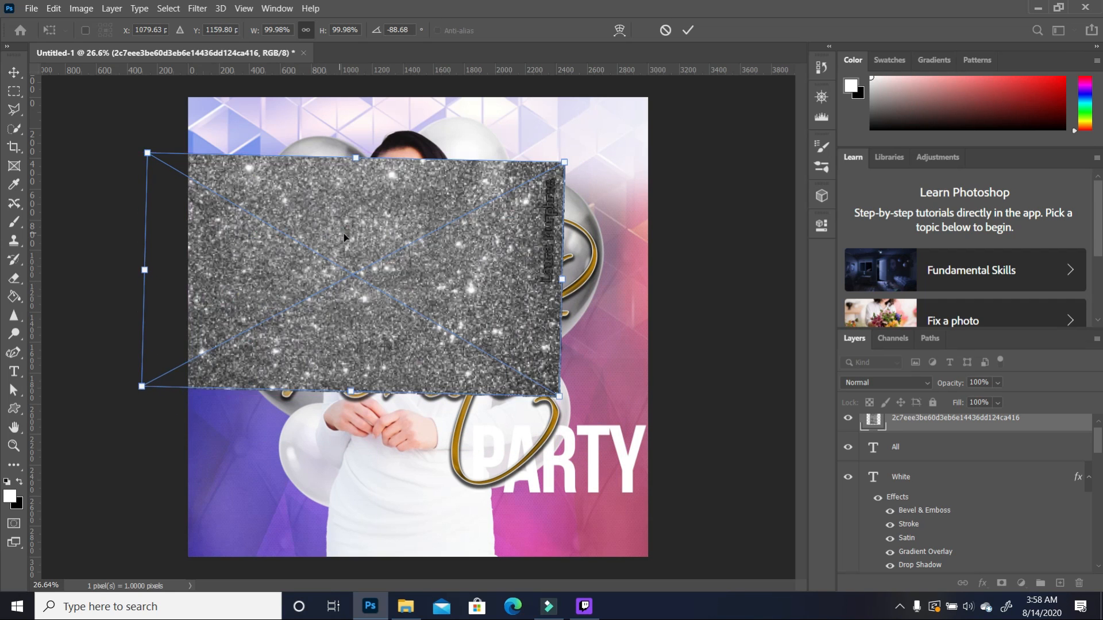
left_click(384, 233)
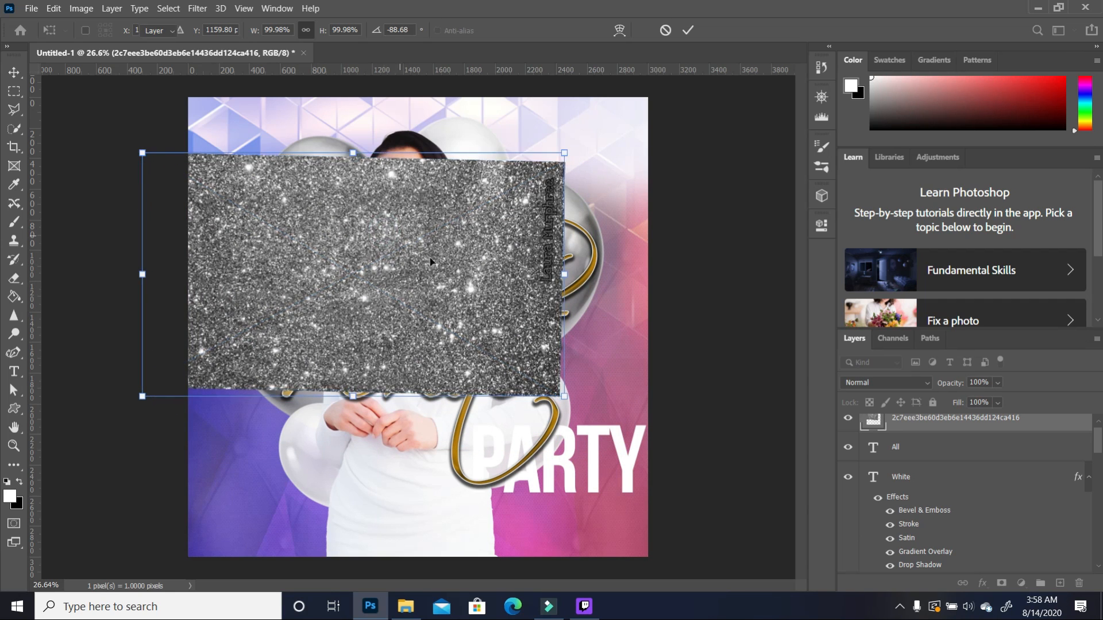
key("Return")
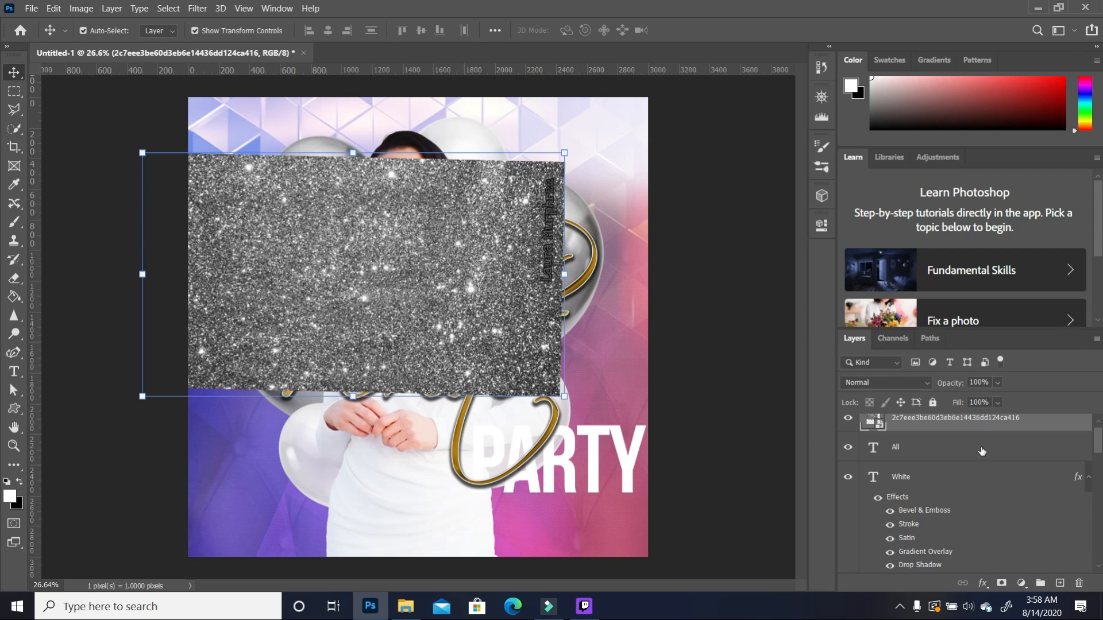
scroll(982, 450, "up", 1)
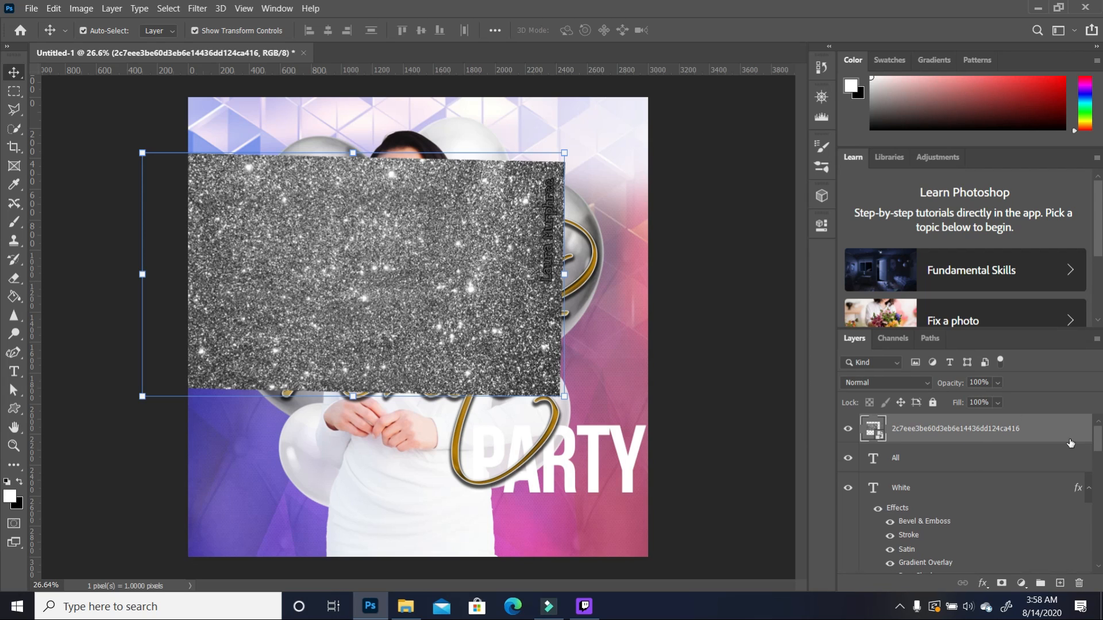
left_click(934, 441, "alt")
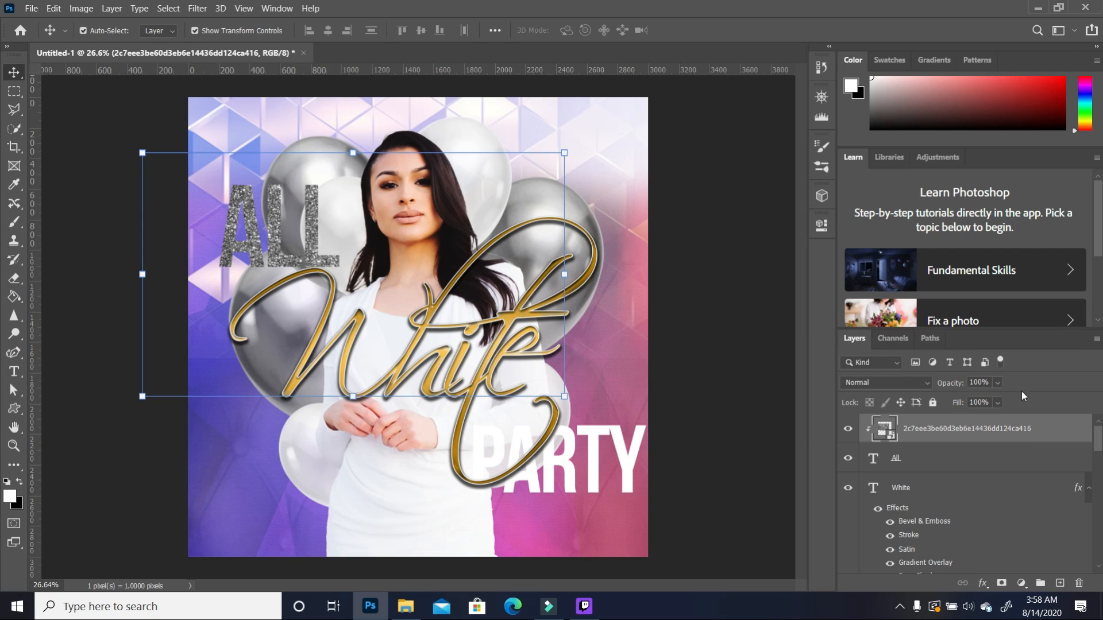
Step: Duplicate the glitter layer, move the copy over PARTY and clip it to the PARTY letters
mouse_move(1097, 441)
left_mouse_down()
mouse_move(1098, 450)
mouse_move(1097, 440)
left_mouse_up()
left_click_drag(995, 430, 1059, 583)
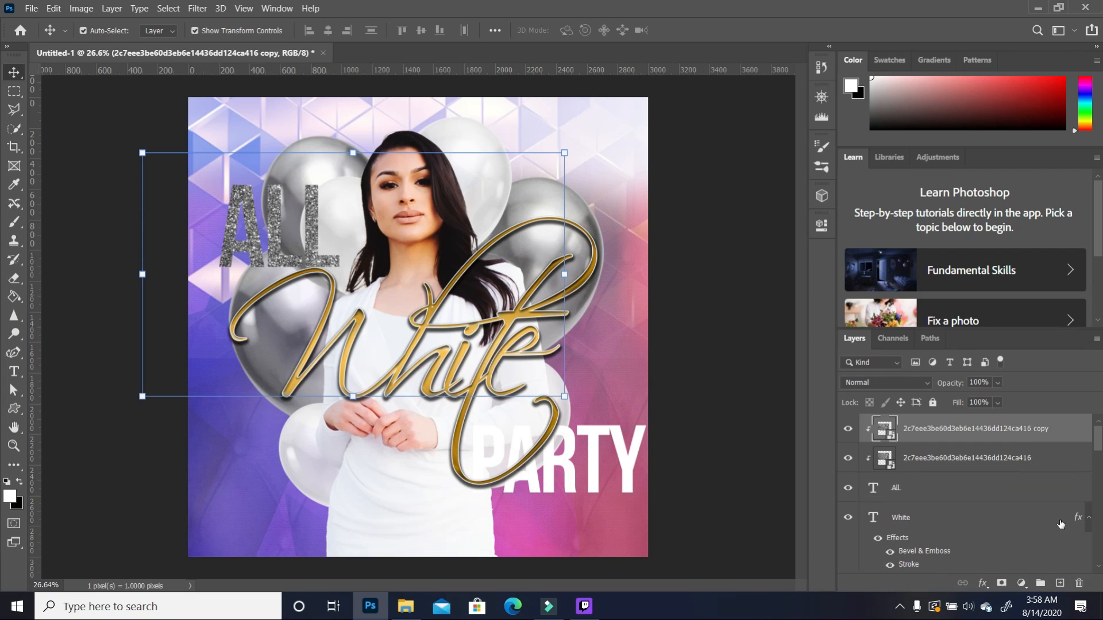
mouse_move(1012, 462)
left_mouse_down()
mouse_move(1015, 574)
mouse_move(1016, 457)
left_mouse_up()
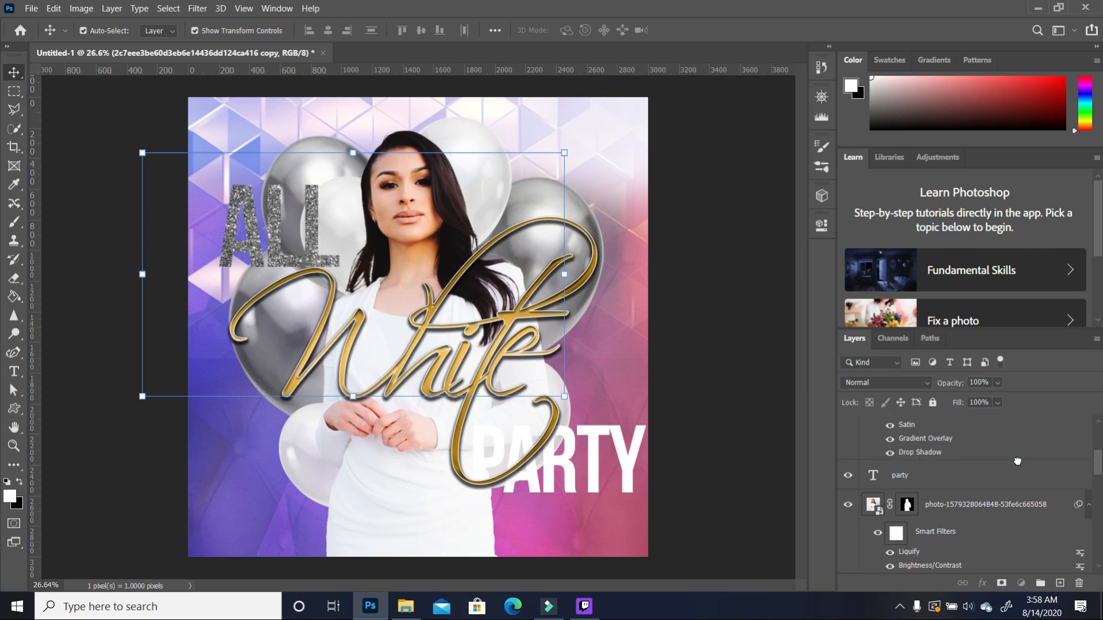
left_click_drag(521, 196, 671, 384)
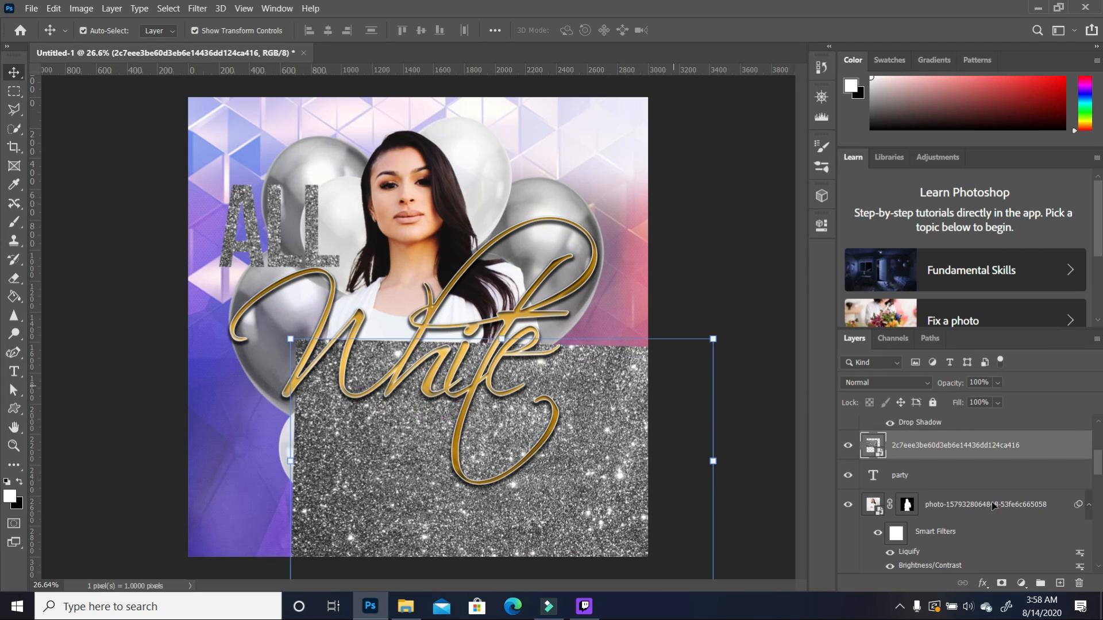
left_click(938, 459, "alt")
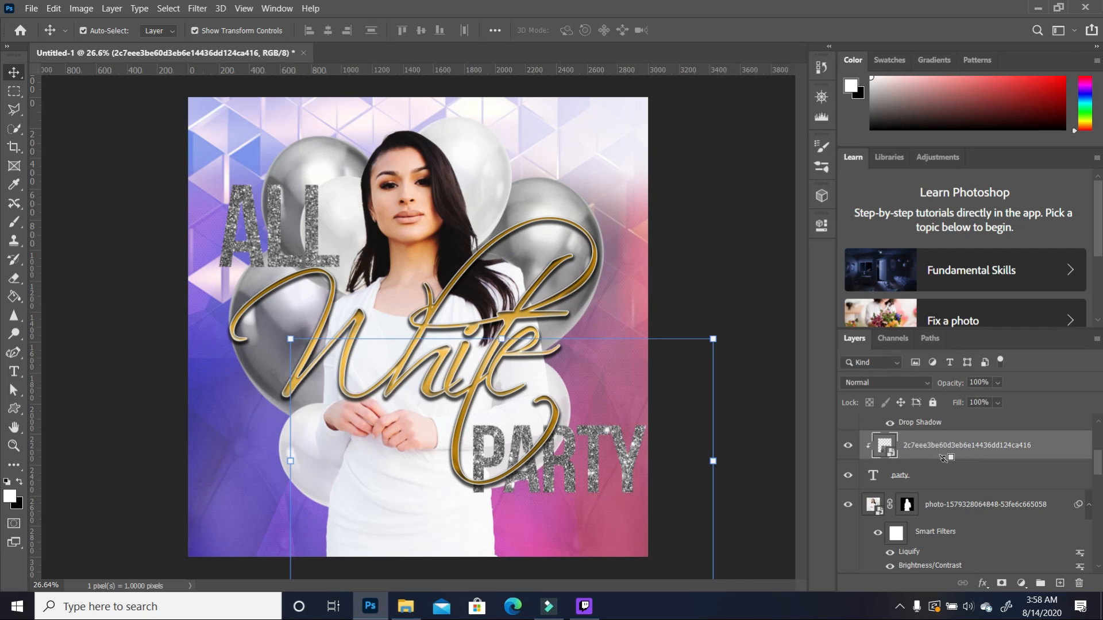
left_click(718, 303)
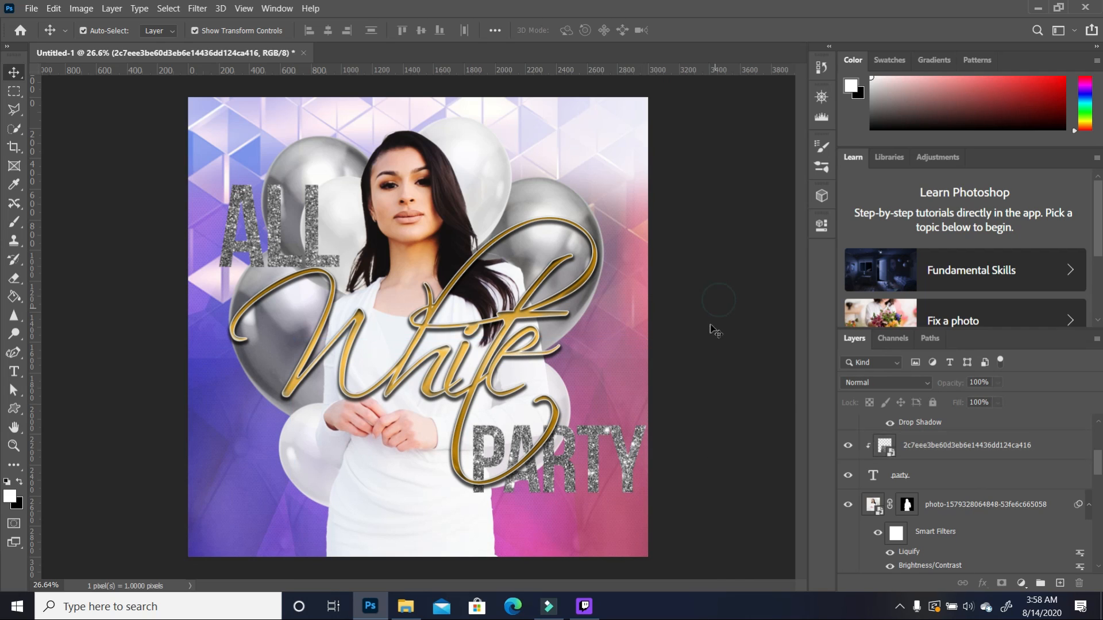
left_click(1054, 480)
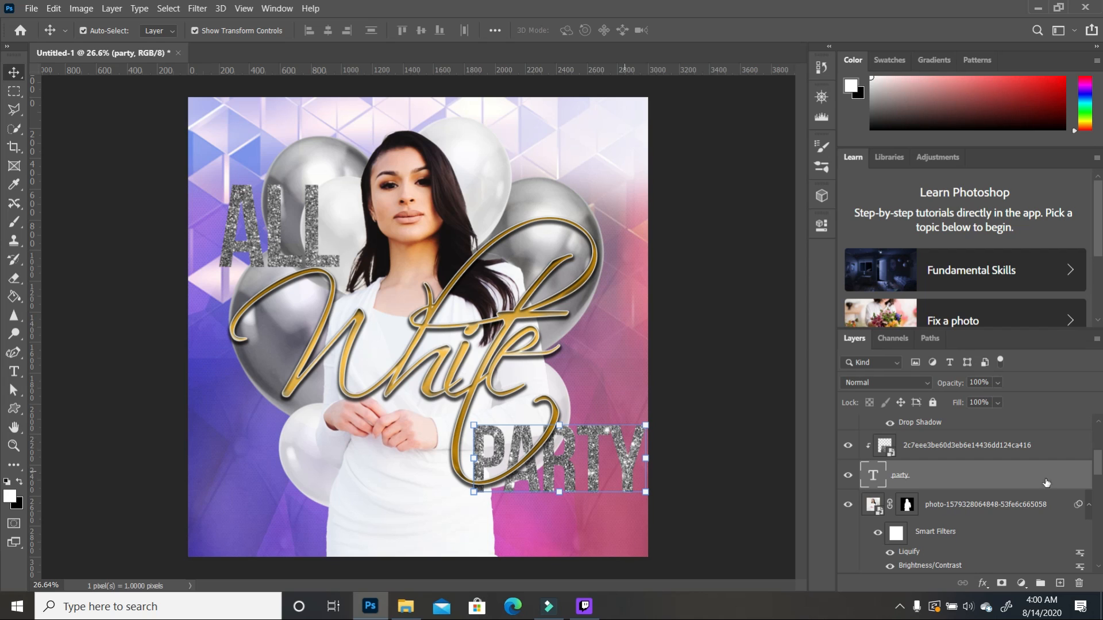
double_click(1080, 479)
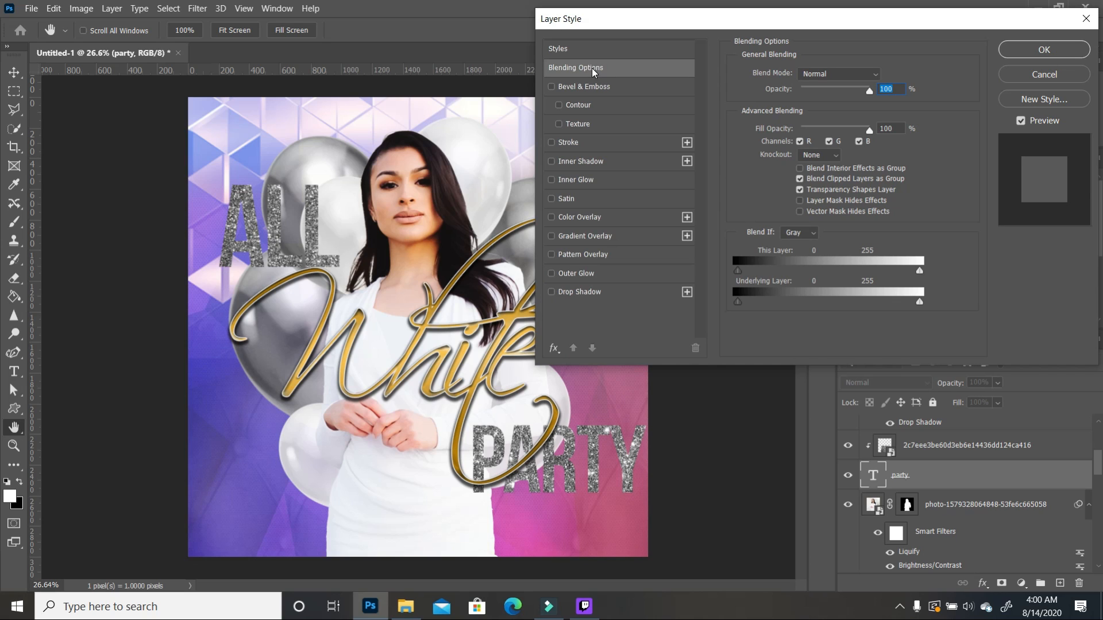
Step: Turn on Bevel & Emboss with Contour, Stroke and Drop Shadow for the PARTY text
left_click(551, 87)
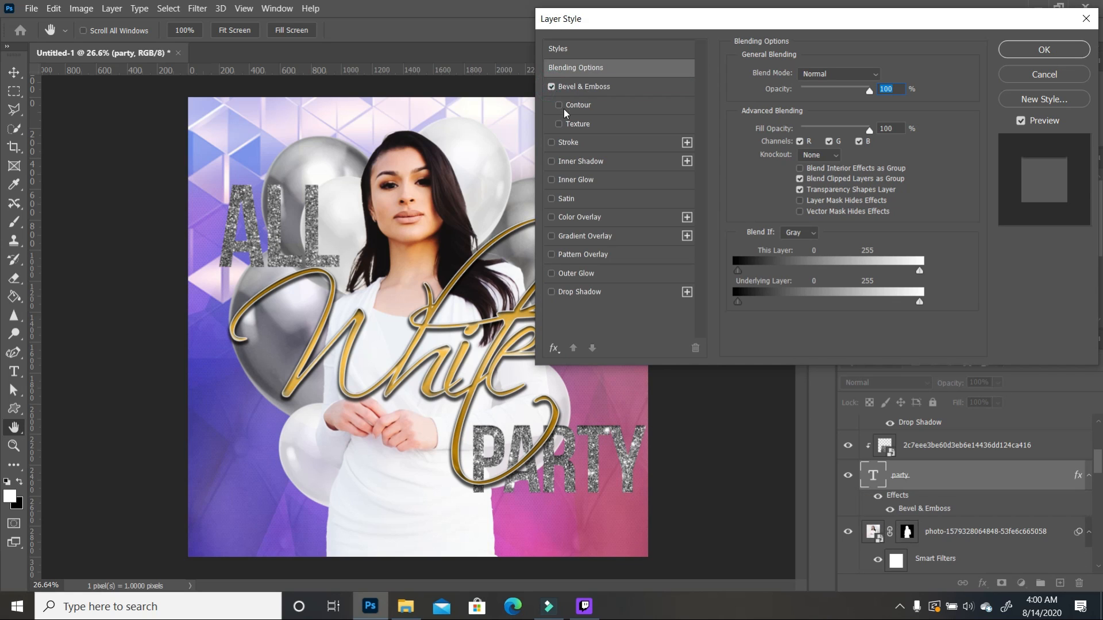
left_click(559, 106)
left_click(552, 143)
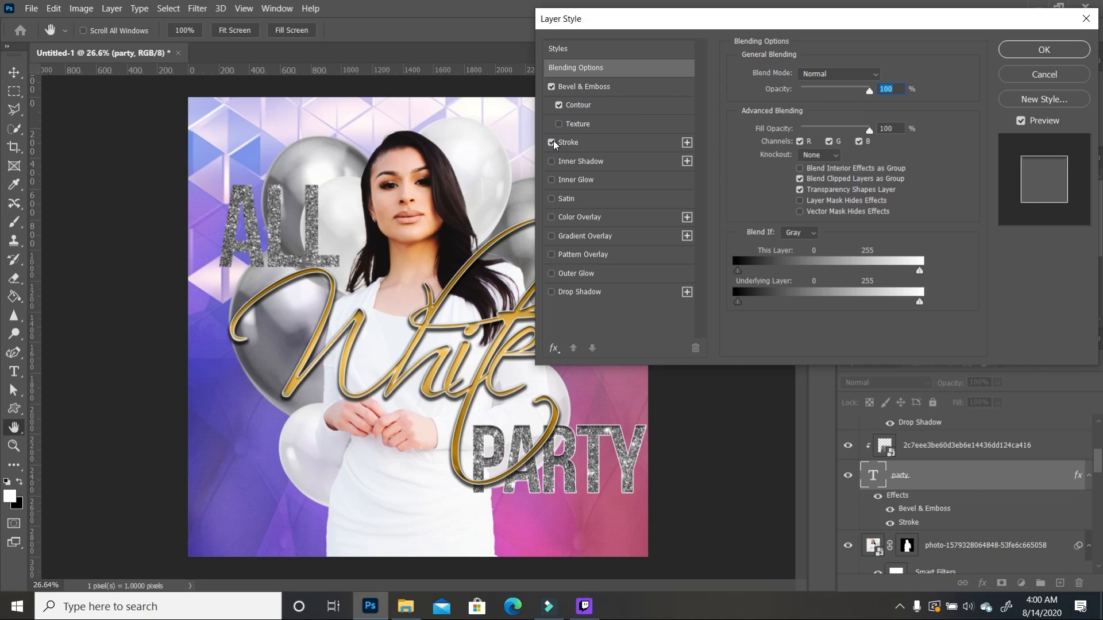
left_click(552, 293)
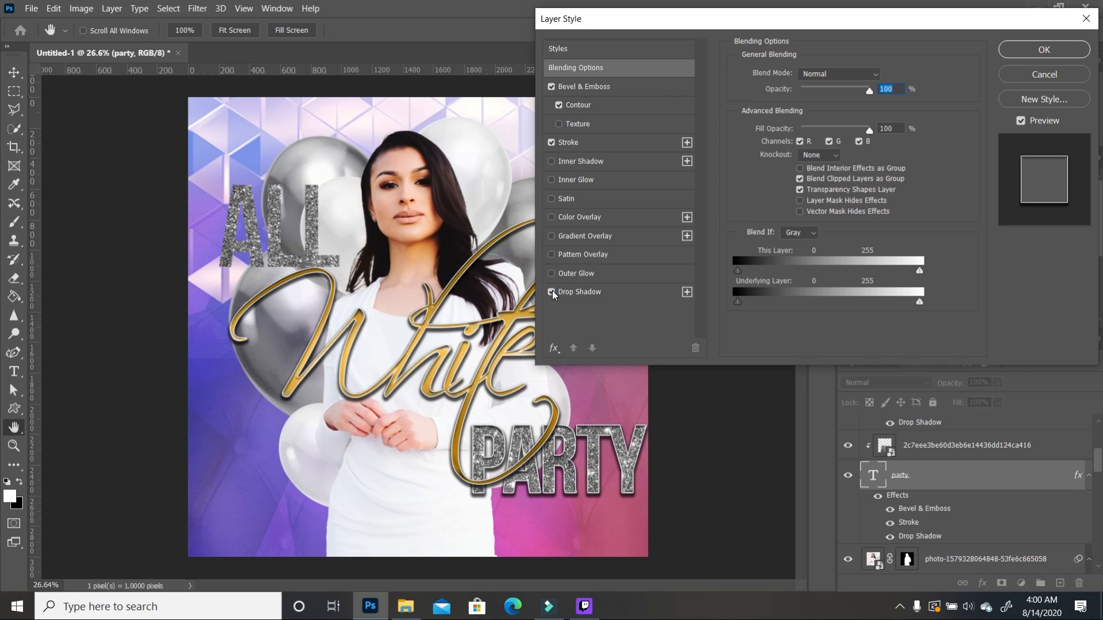
Step: Set the PARTY drop shadow to 63% opacity and 46% spread, then apply the effects
left_click(632, 294)
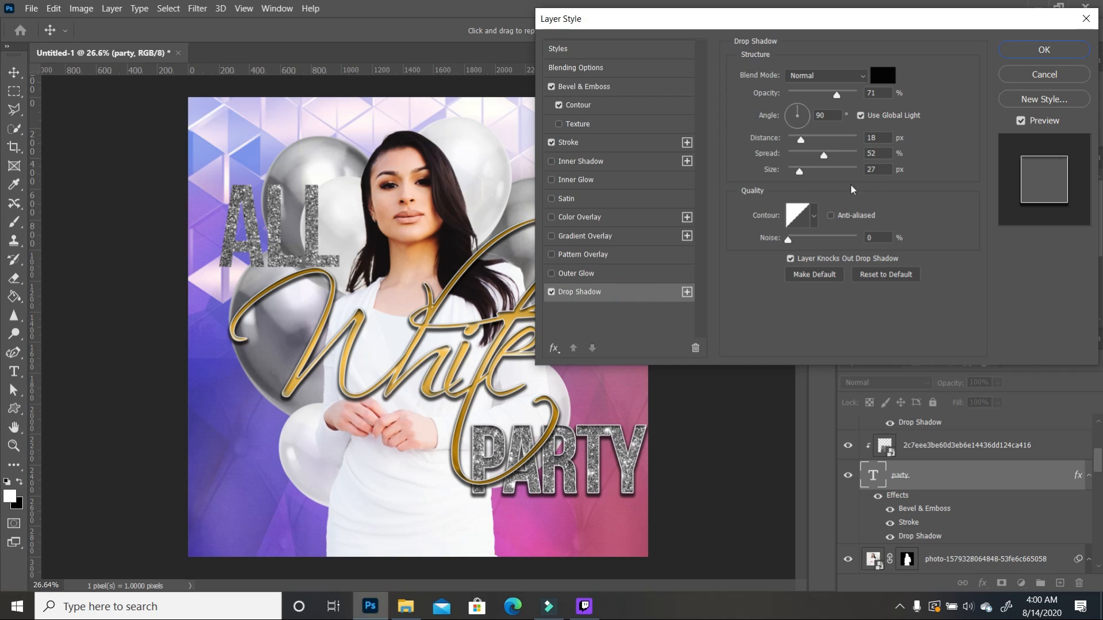
left_click_drag(824, 157, 812, 165)
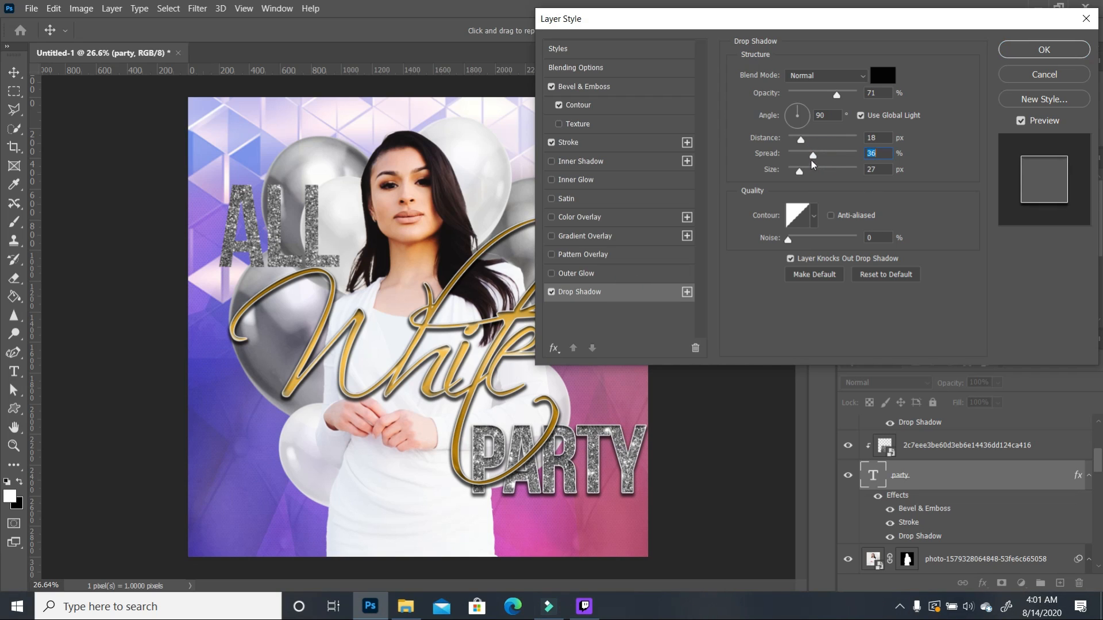
left_click_drag(837, 97, 834, 103)
left_click(831, 98)
left_click_drag(813, 155, 820, 156)
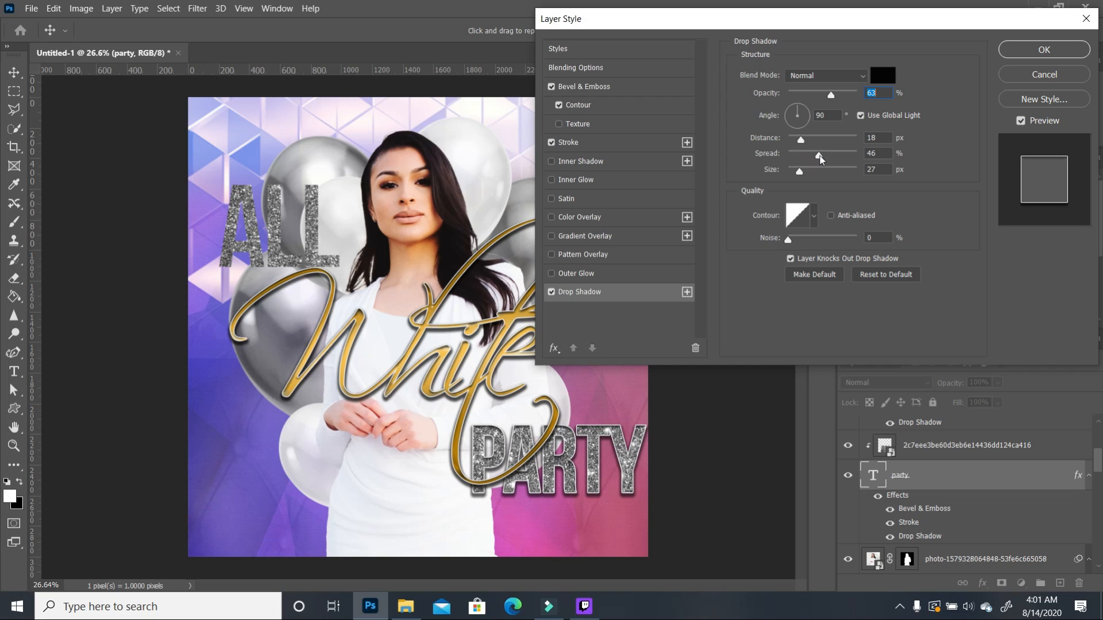
left_click(818, 157)
left_click(1047, 50)
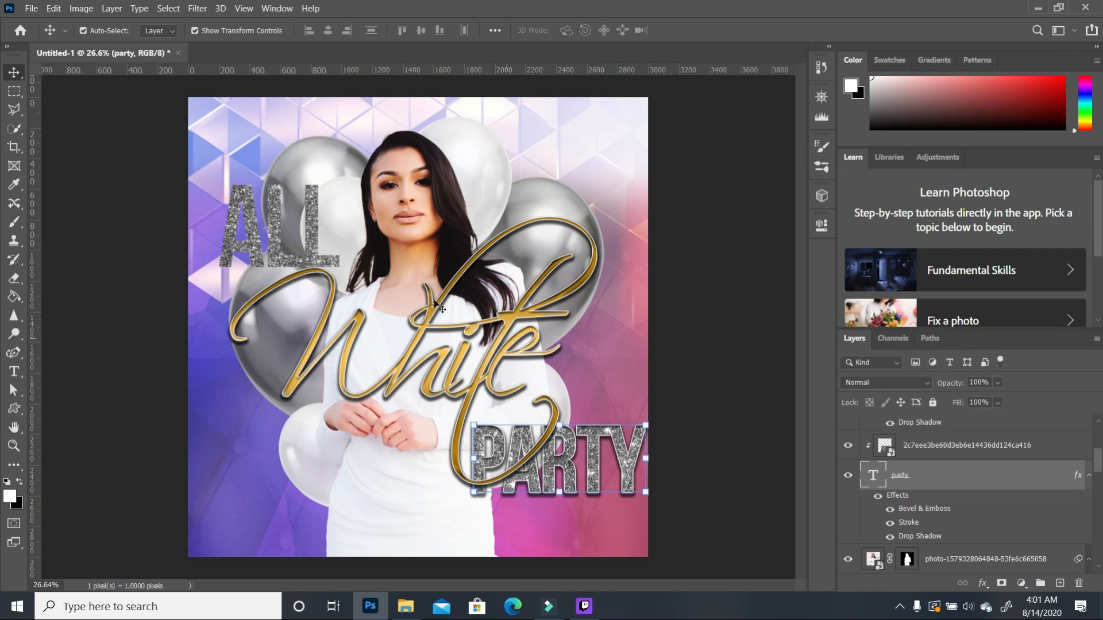
left_click(315, 229)
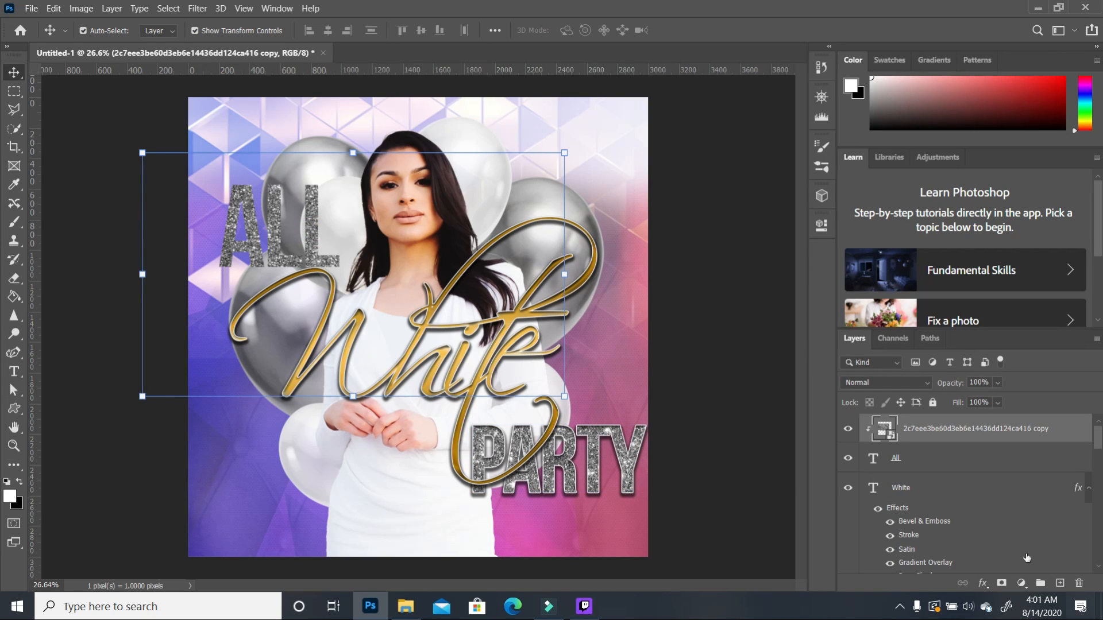
Step: Add Bevel & Emboss with Contour, Stroke and Drop Shadow to the ALL text layer
left_click(1073, 459)
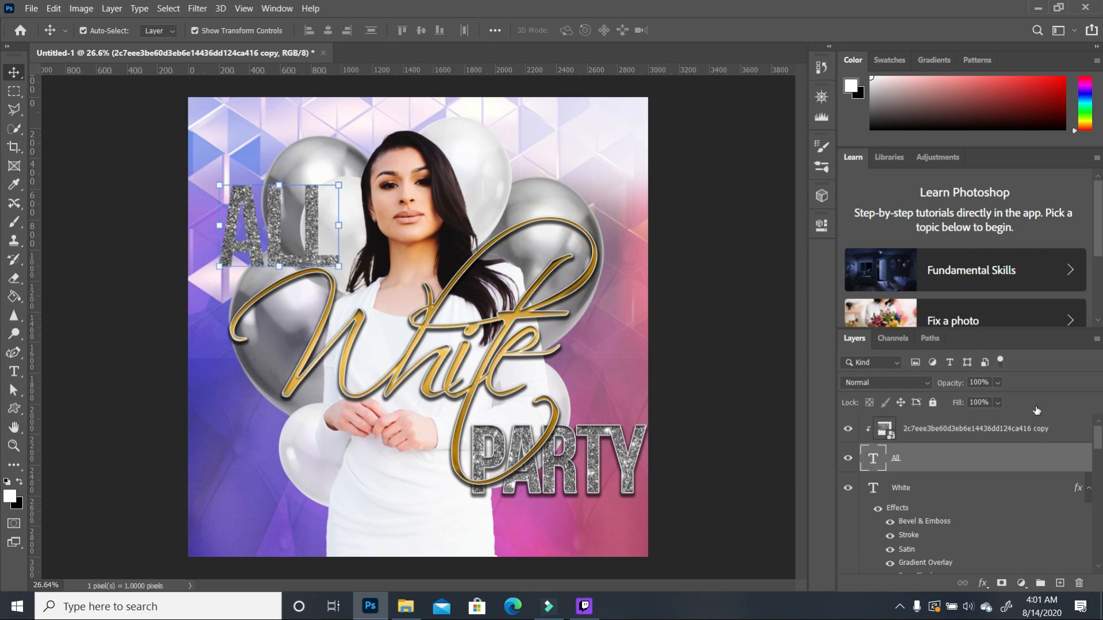
double_click(1073, 459)
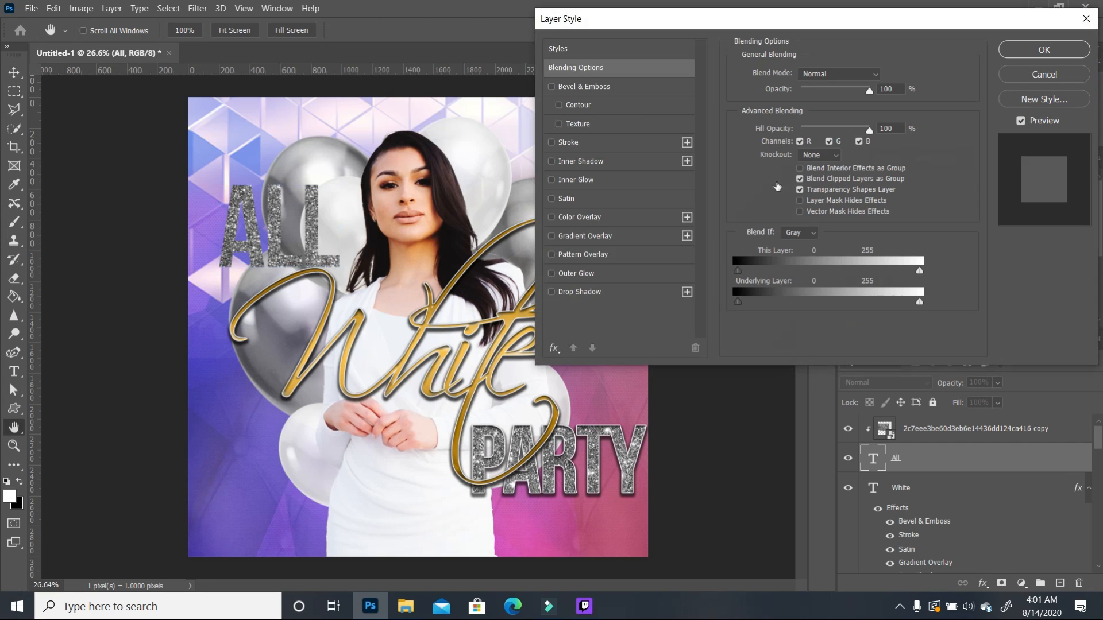
left_click(551, 87)
left_click(559, 105)
left_click(552, 143)
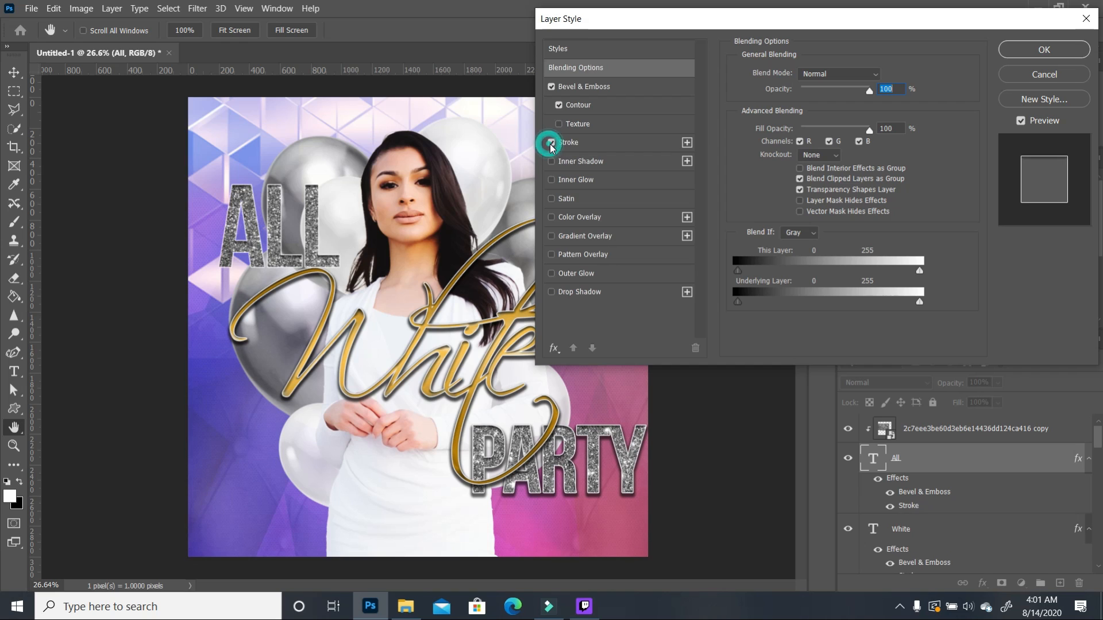
left_click(552, 293)
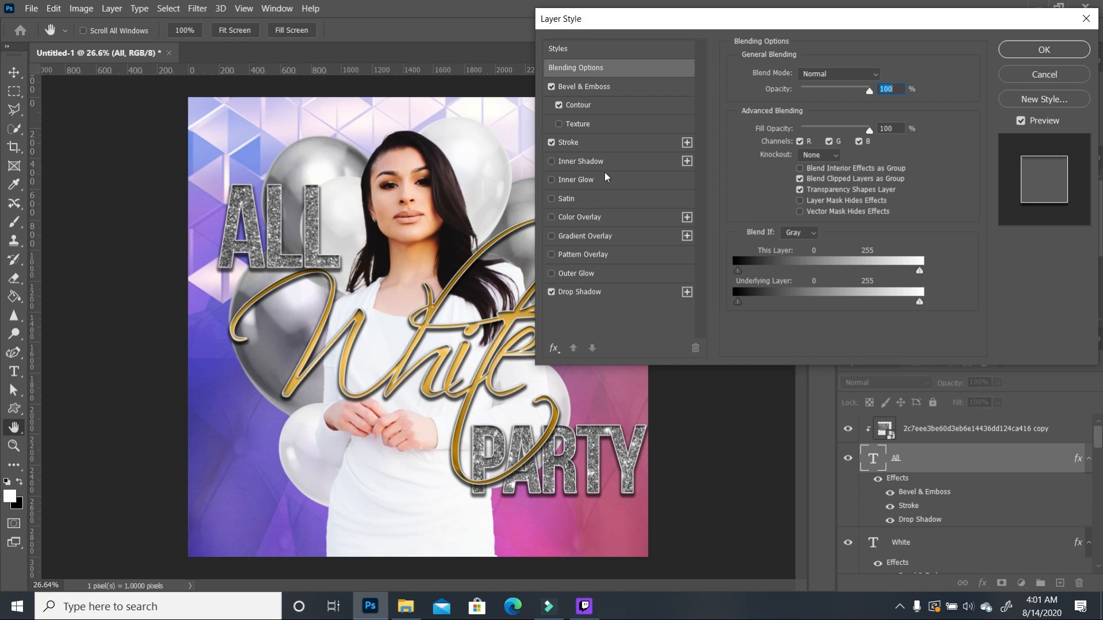
left_click(614, 89)
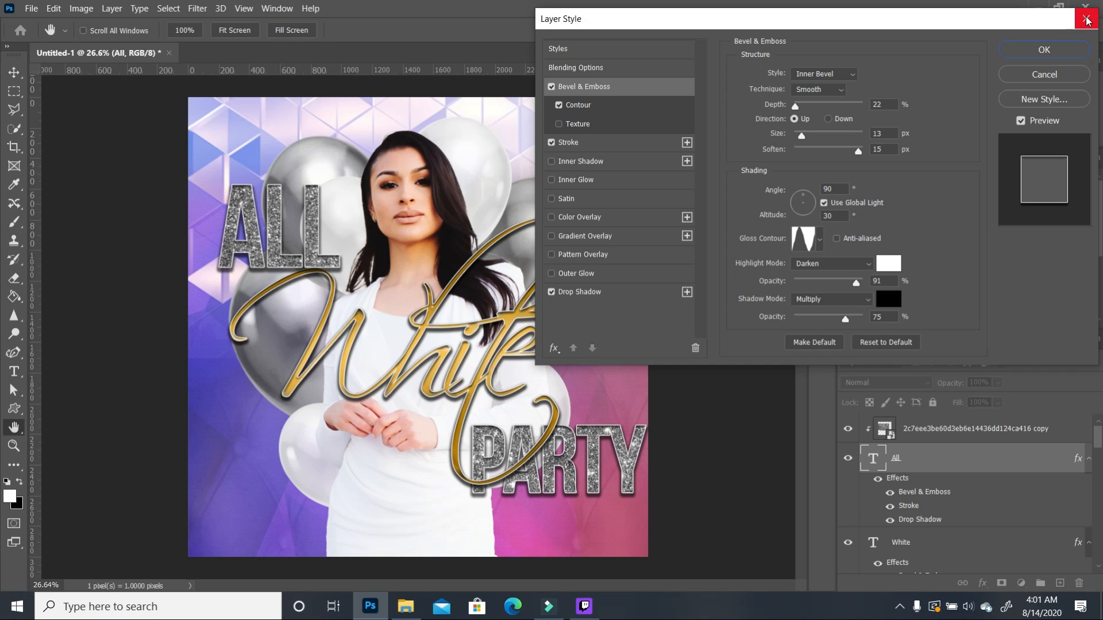
left_click(1056, 53)
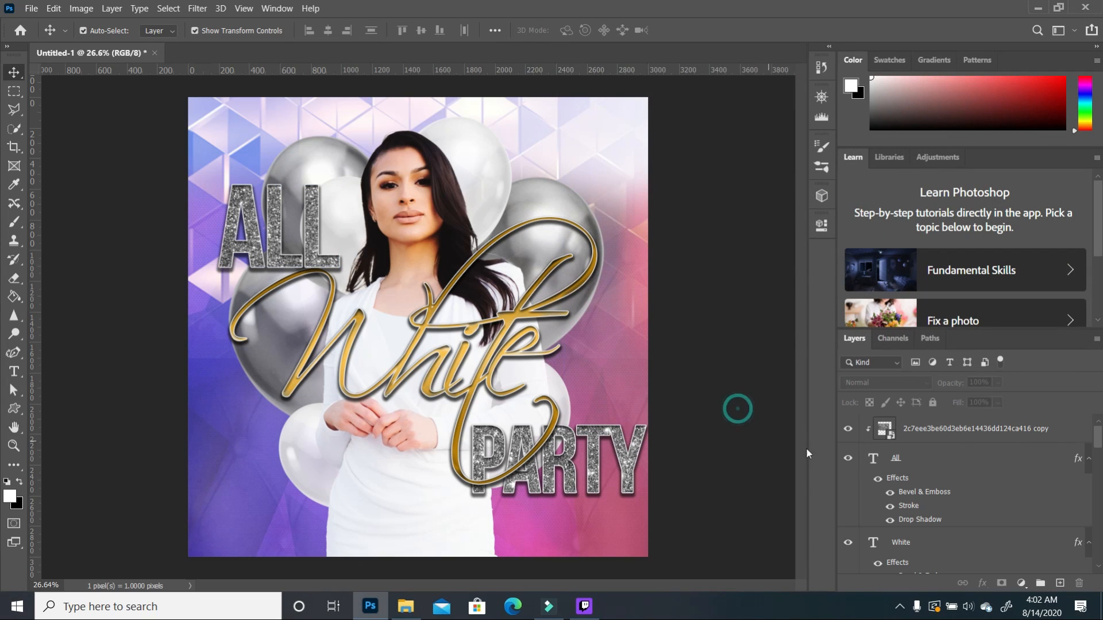
left_click(1070, 432)
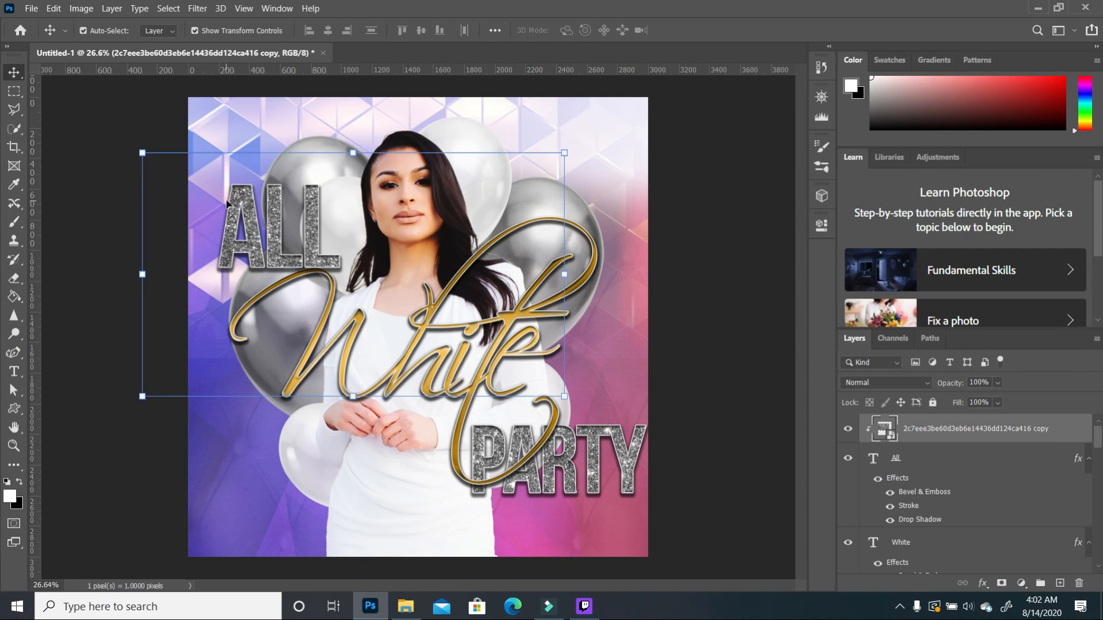
Step: Raise the brightness of the glitter over ALL to 38 with Brightness/Contrast
left_click(89, 10)
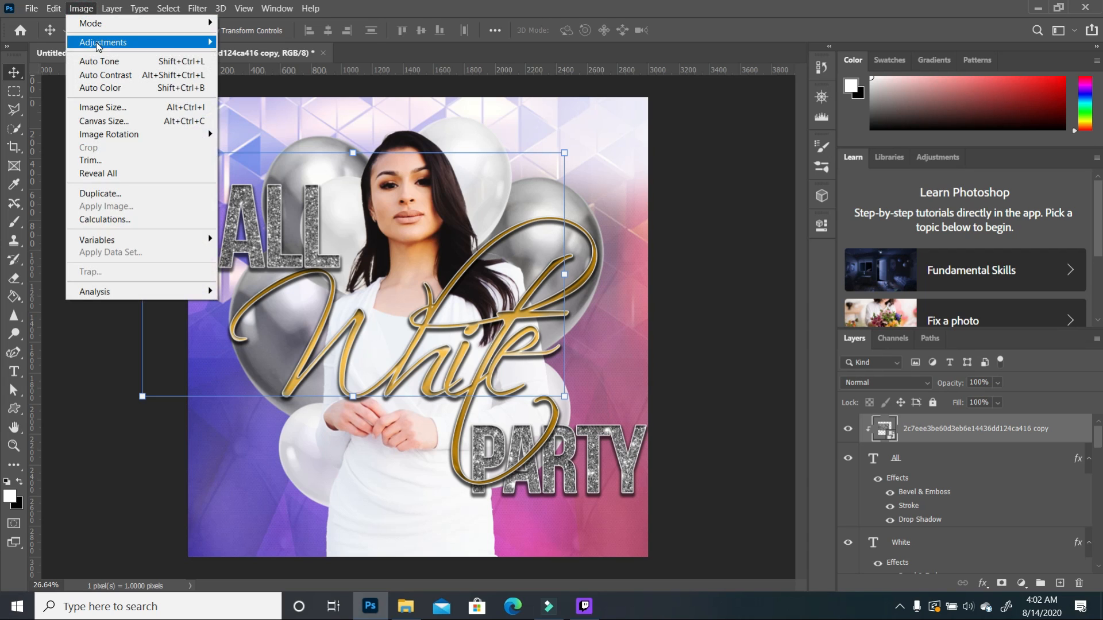
mouse_move(92, 42)
left_click(280, 49)
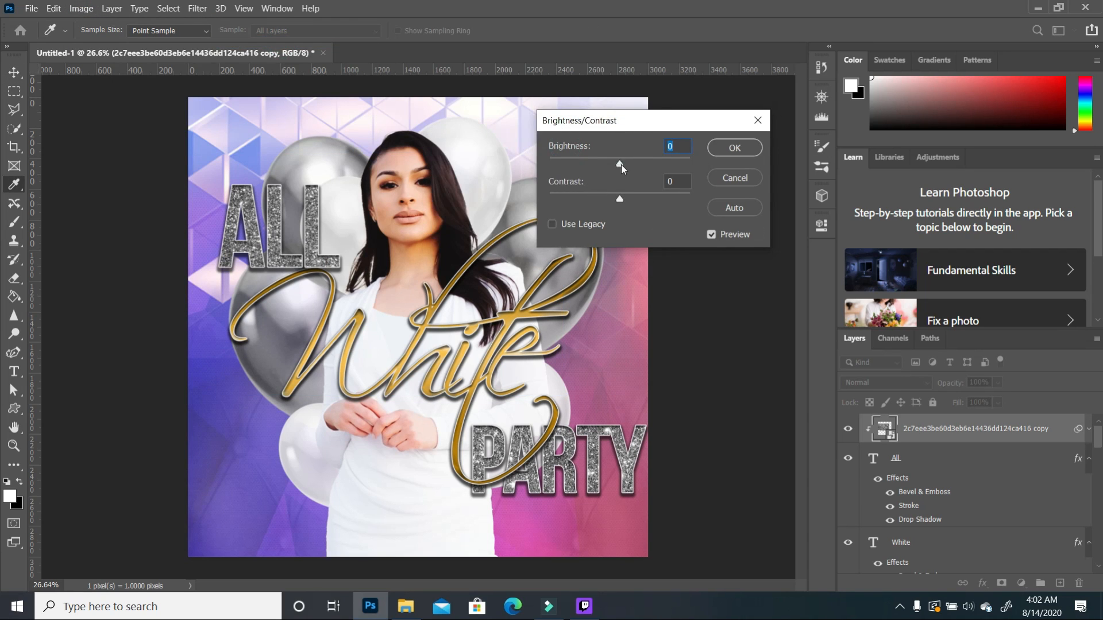
left_click_drag(636, 167, 637, 167)
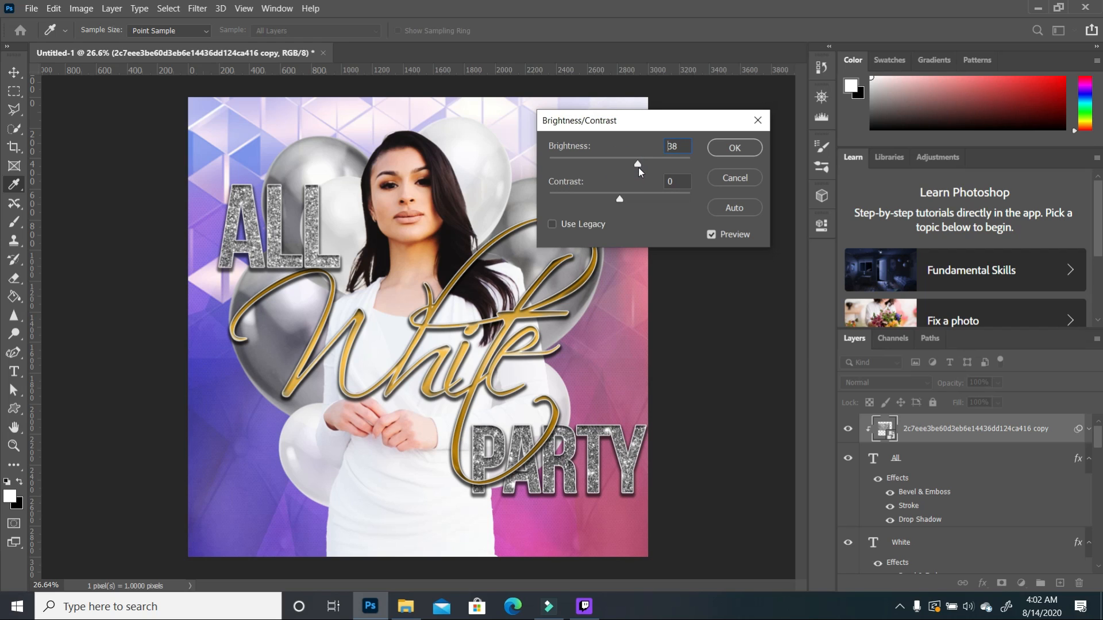
left_click(732, 151)
key("v")
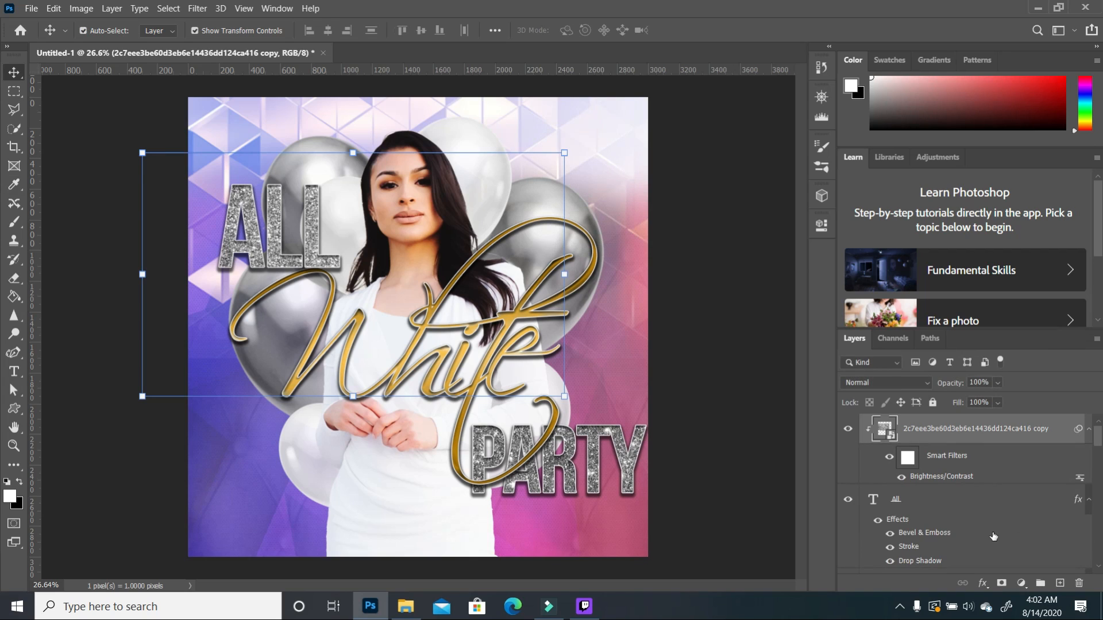
Step: Raise the brightness of the glitter over PARTY to about 44 with Brightness/Contrast
left_click(629, 466)
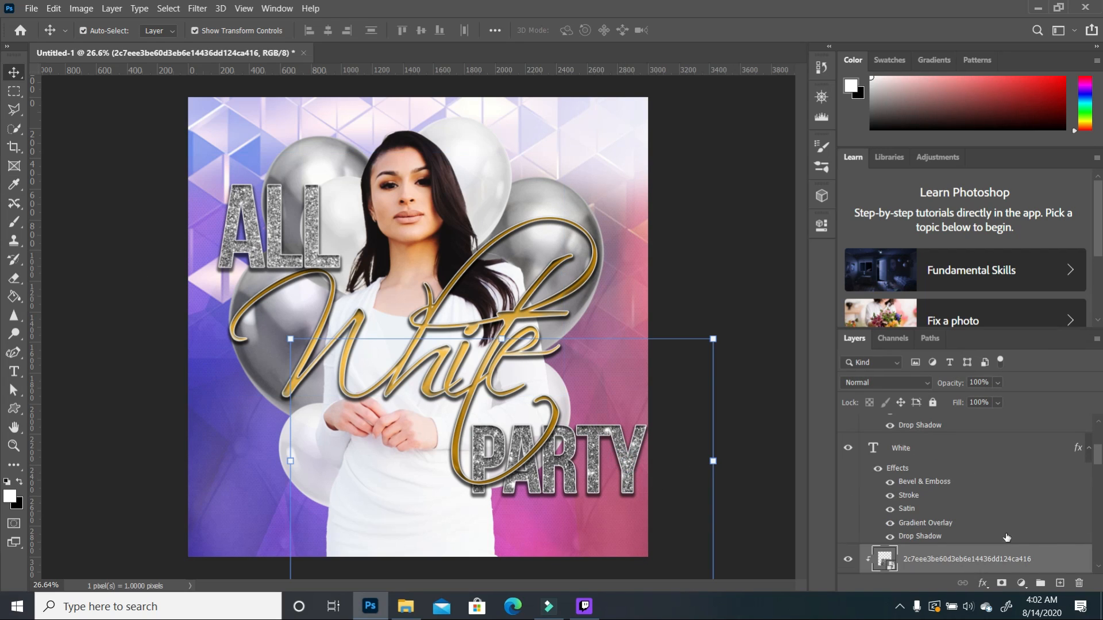
scroll(1038, 573, "down", 2)
left_click(81, 8)
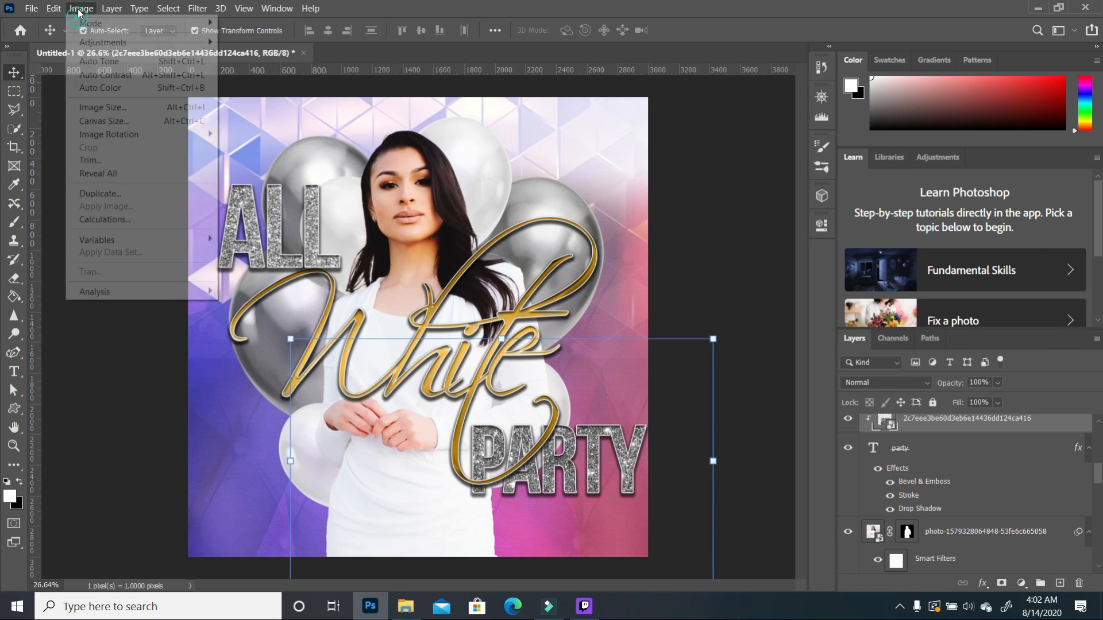
mouse_move(95, 42)
left_click(252, 41)
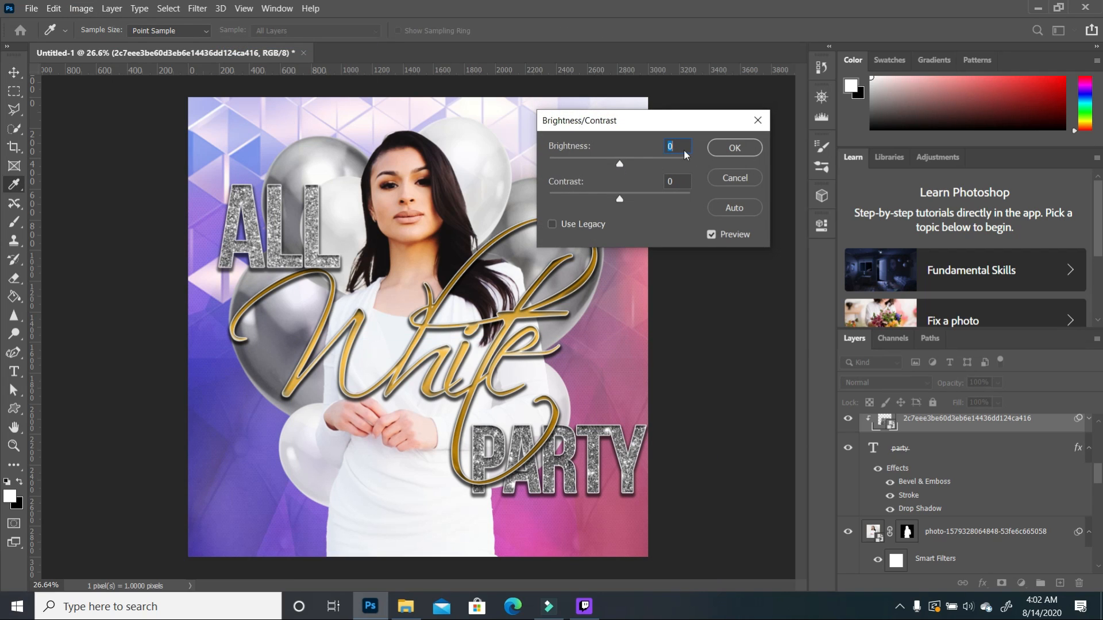
left_click_drag(653, 147, 677, 147)
left_click(735, 147)
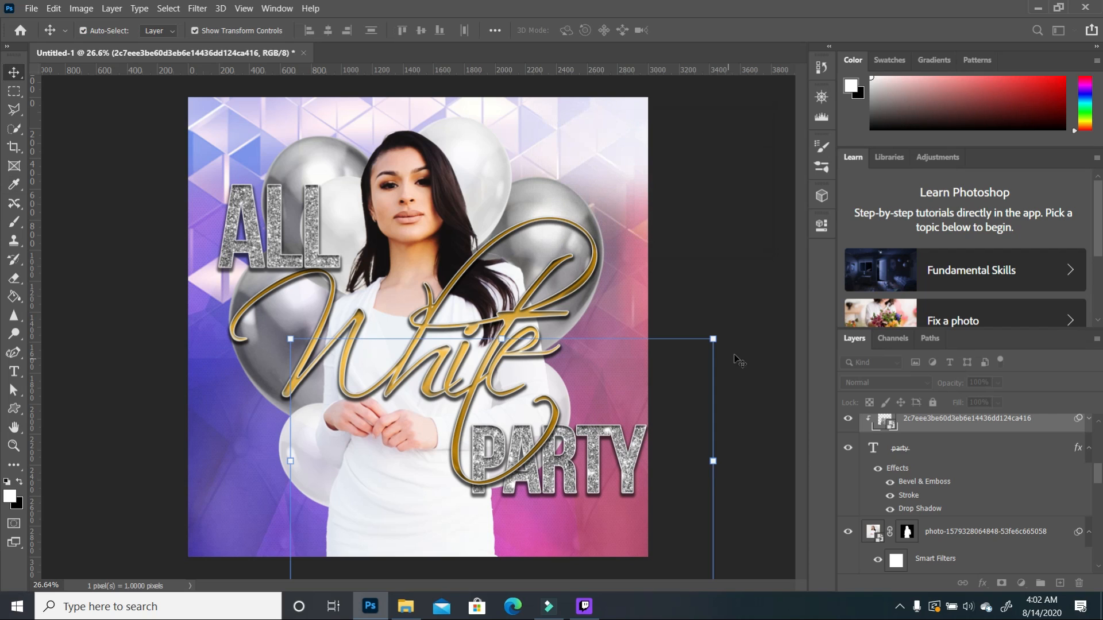
left_click(753, 258)
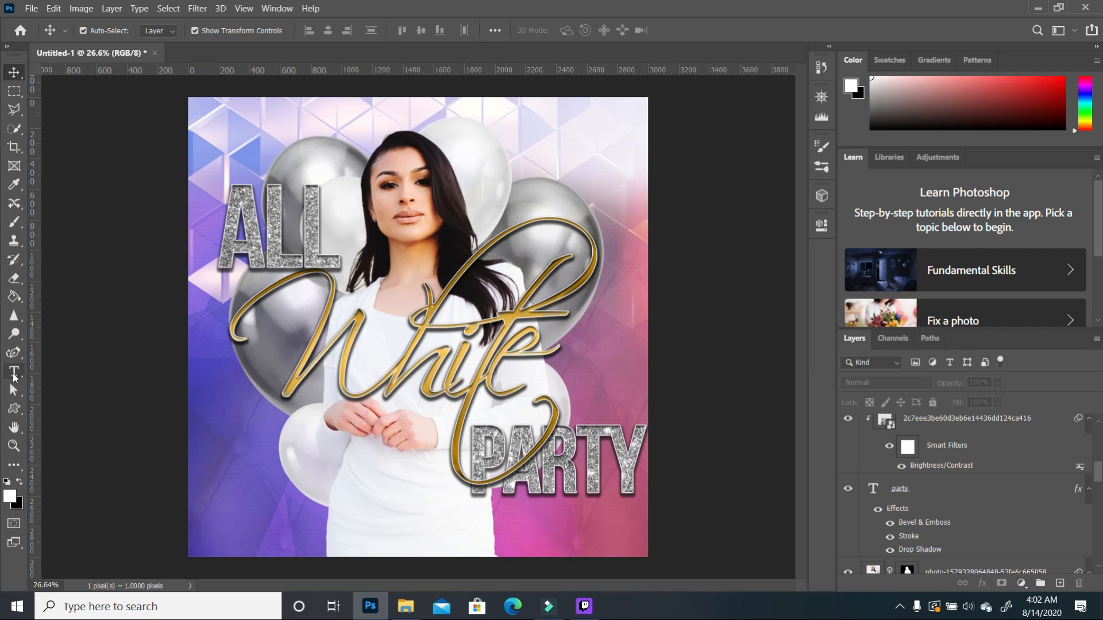
Step: Type NOVANO PRESENTS at the top of the flyer in 36 pt Humanst521 BT
left_click(14, 372)
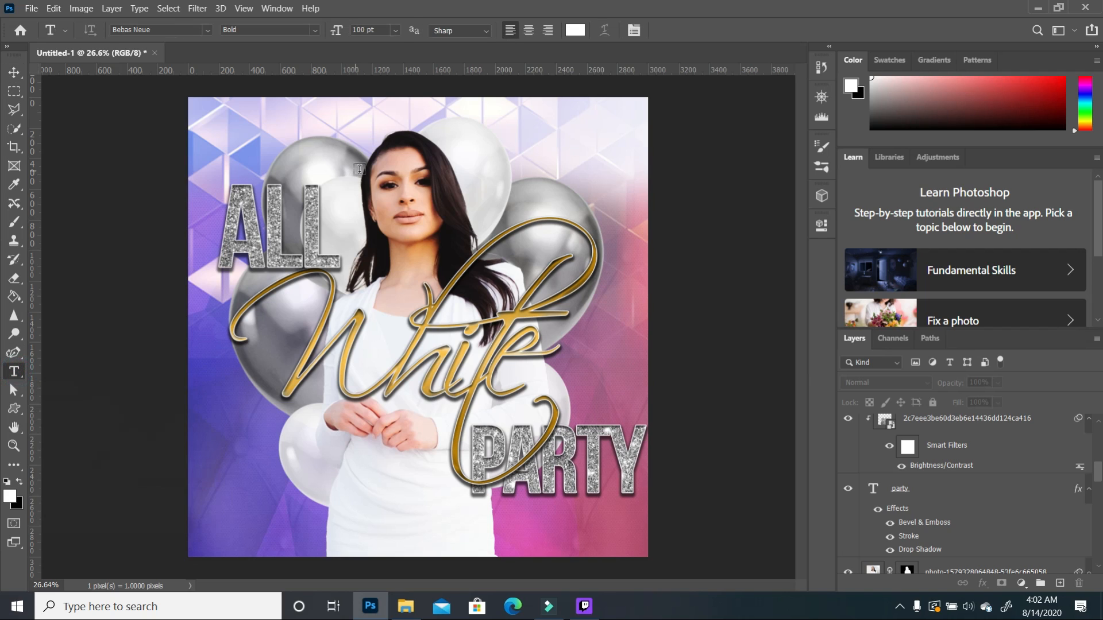
left_click(281, 117)
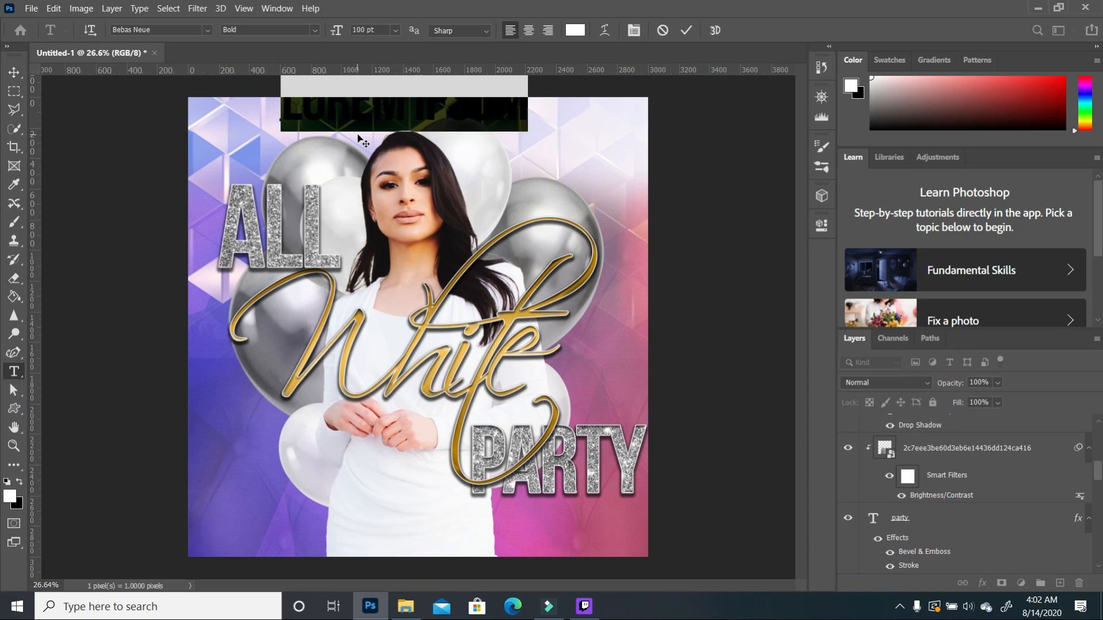
left_click(395, 31)
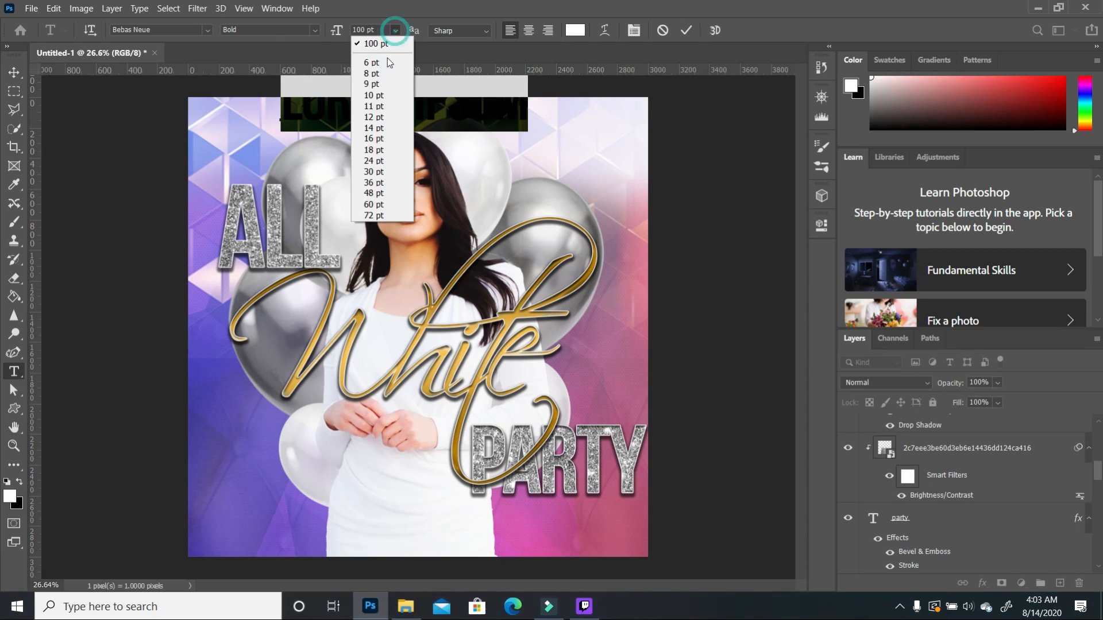
left_click(373, 184)
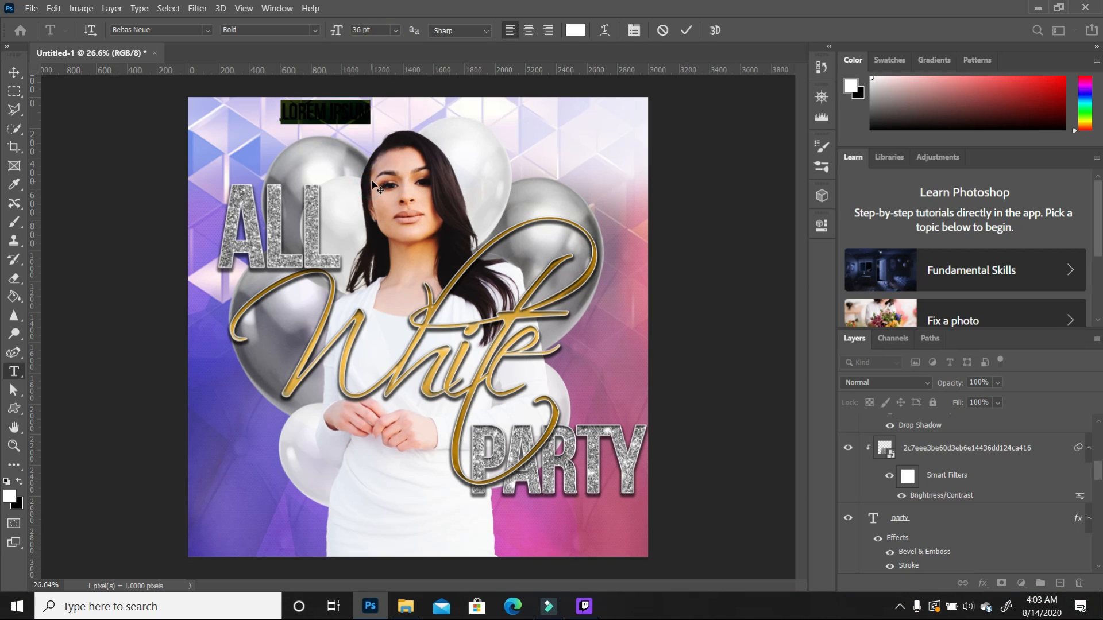
left_click(208, 31)
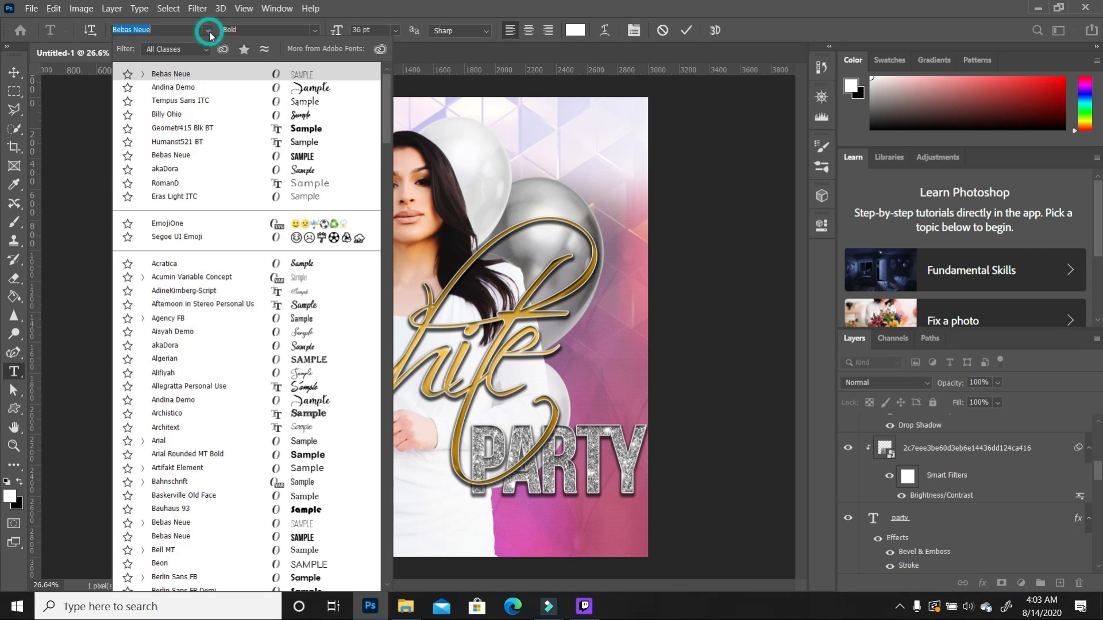
left_click(184, 142)
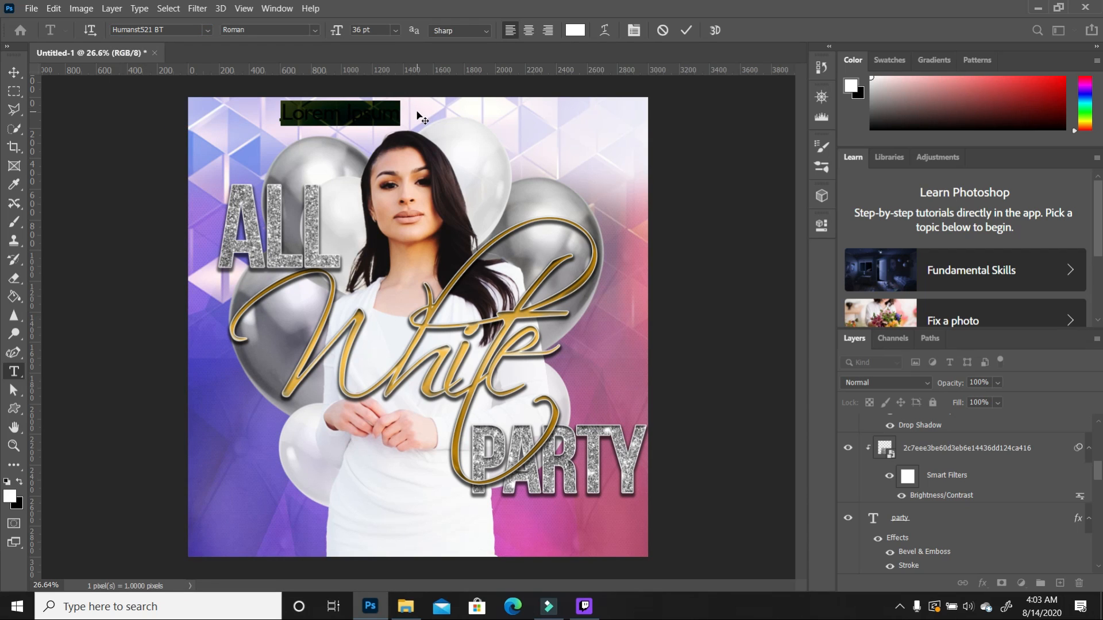
type("NO")
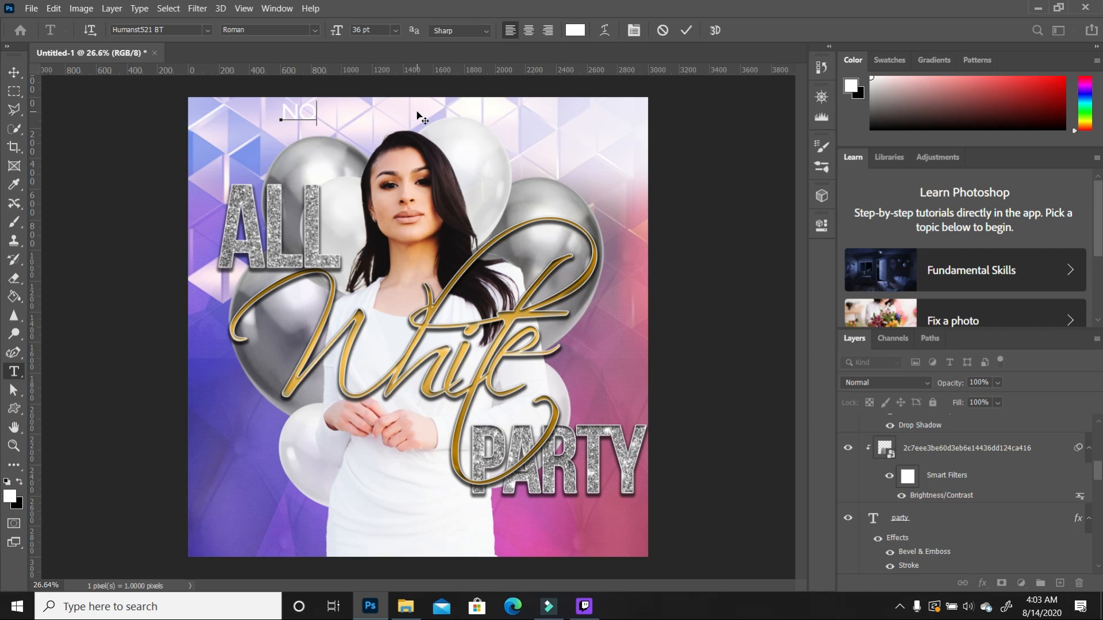
type("VANO      PRESEN")
Step: Colour the NOVANO PRESENTS text pink and scale it to fit the top
key("ctrl+a")
left_click(9, 496)
left_click(779, 104)
left_click(771, 106)
left_click(946, 96)
left_click(14, 72)
left_click_drag(509, 101, 428, 121)
key("Return")
key("Return")
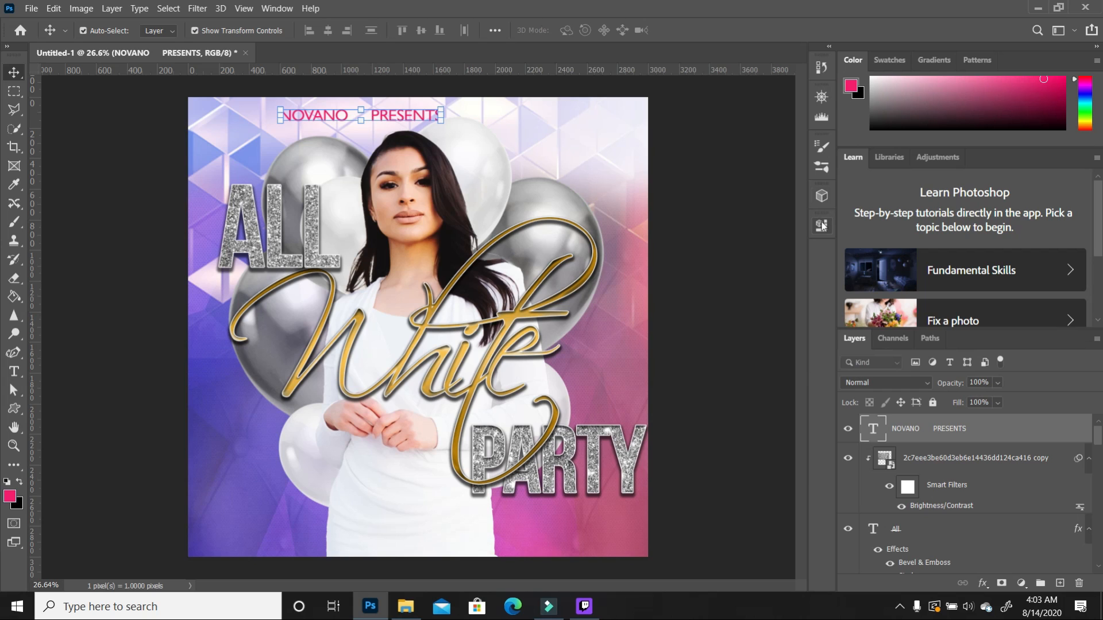
Step: Widen the letter tracking of NOVANO PRESENTS to 580
left_click(823, 225)
scroll(730, 405, "down", 2)
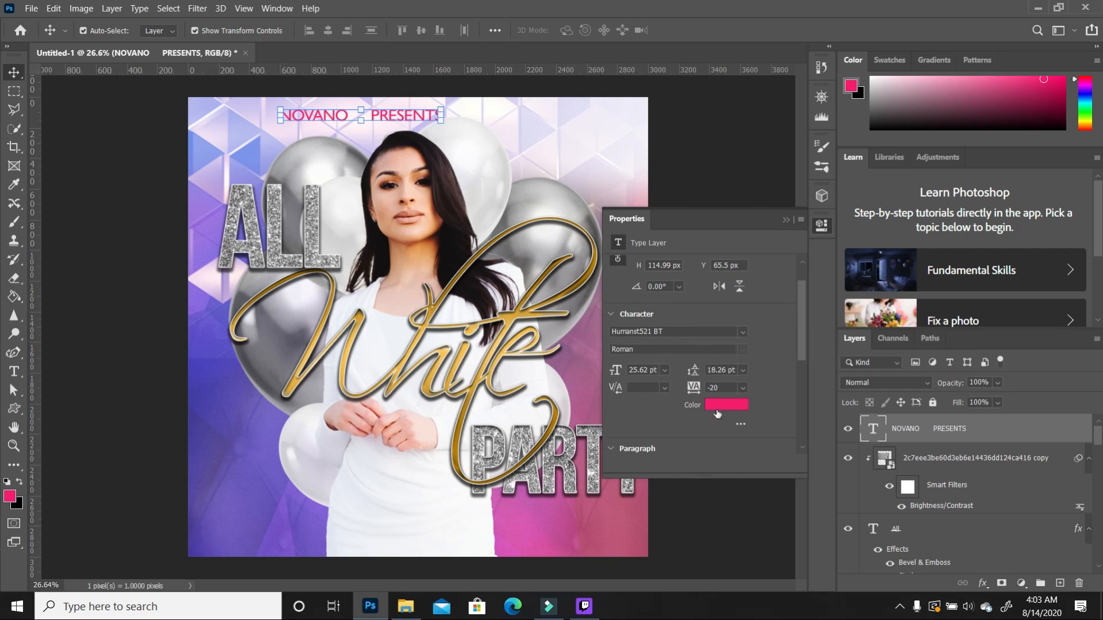
left_click_drag(692, 389, 715, 396)
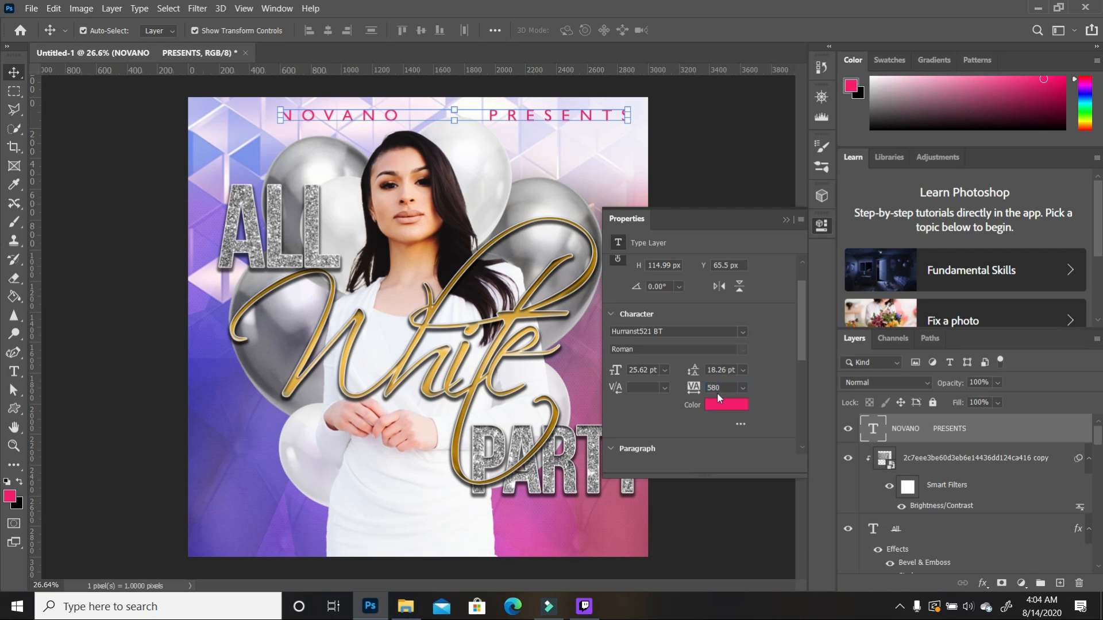
Step: Shrink NOVANO PRESENTS slightly and centre it along the top edge
left_click_drag(564, 122, 527, 119)
left_click(787, 220)
left_click_drag(595, 120, 581, 125)
left_click(14, 372)
left_click_drag(476, 117, 550, 119)
left_click(14, 73)
left_click_drag(501, 119, 501, 115)
left_click_drag(581, 120, 548, 115)
double_click(1055, 437)
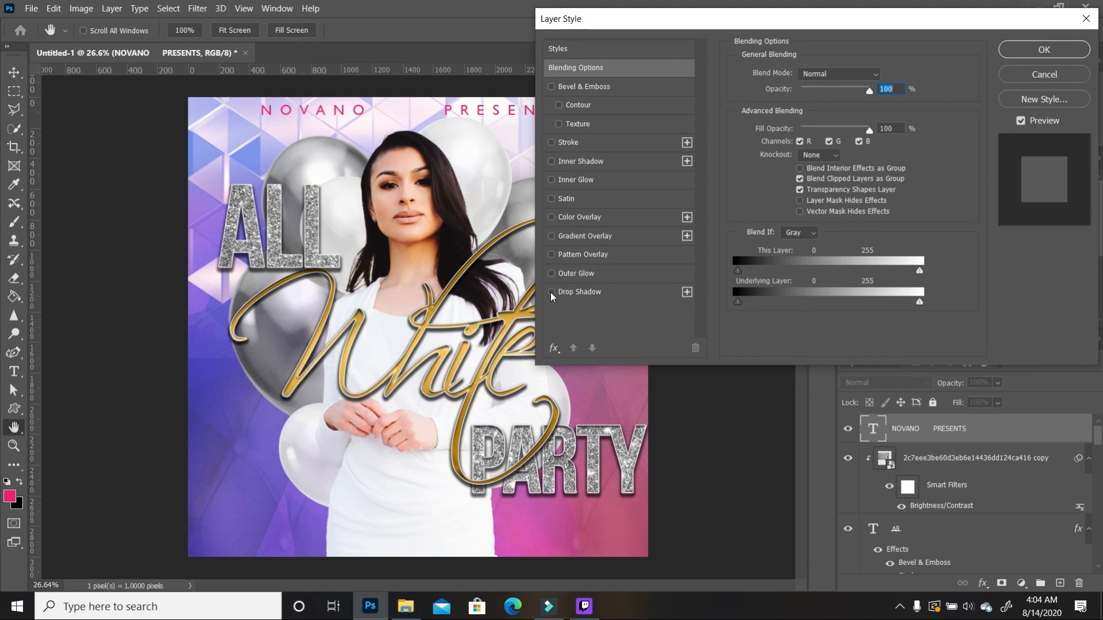
Step: Add a drop shadow to NOVANO PRESENTS with reduced spread and a 4 px size
left_click(551, 293)
left_click(628, 291)
left_click_drag(820, 160, 792, 156)
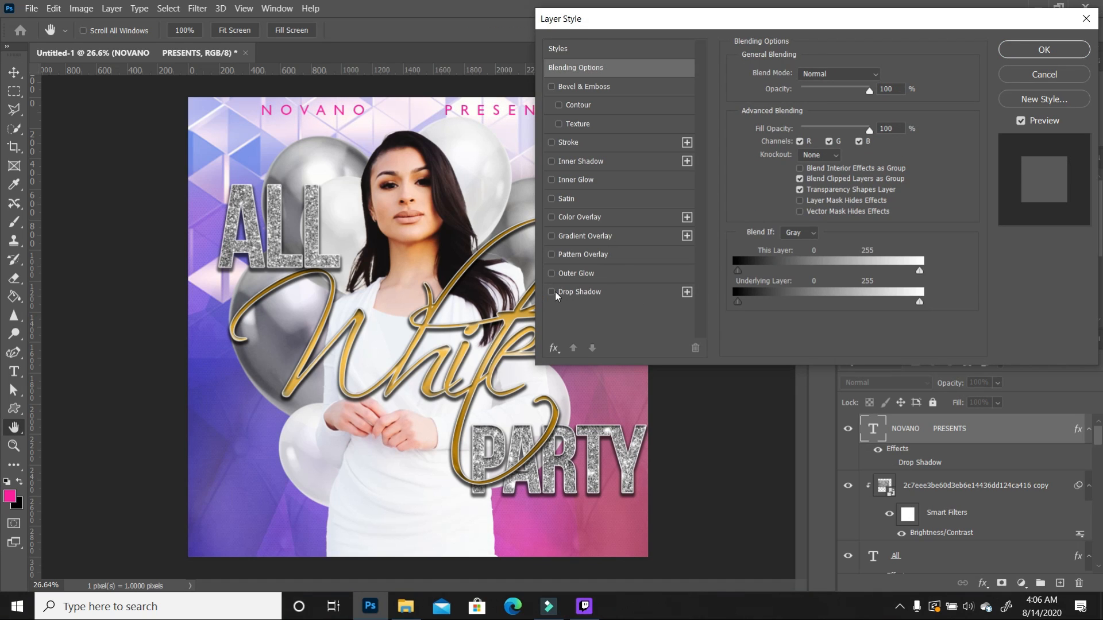
left_click(551, 292)
left_click(635, 294)
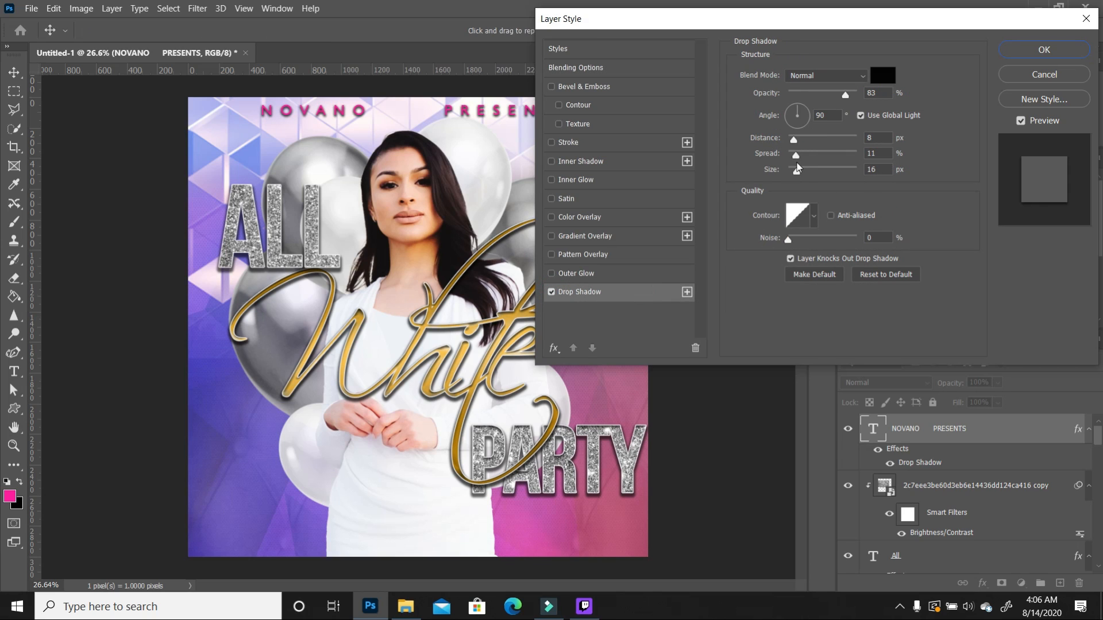
left_click_drag(798, 175, 792, 177)
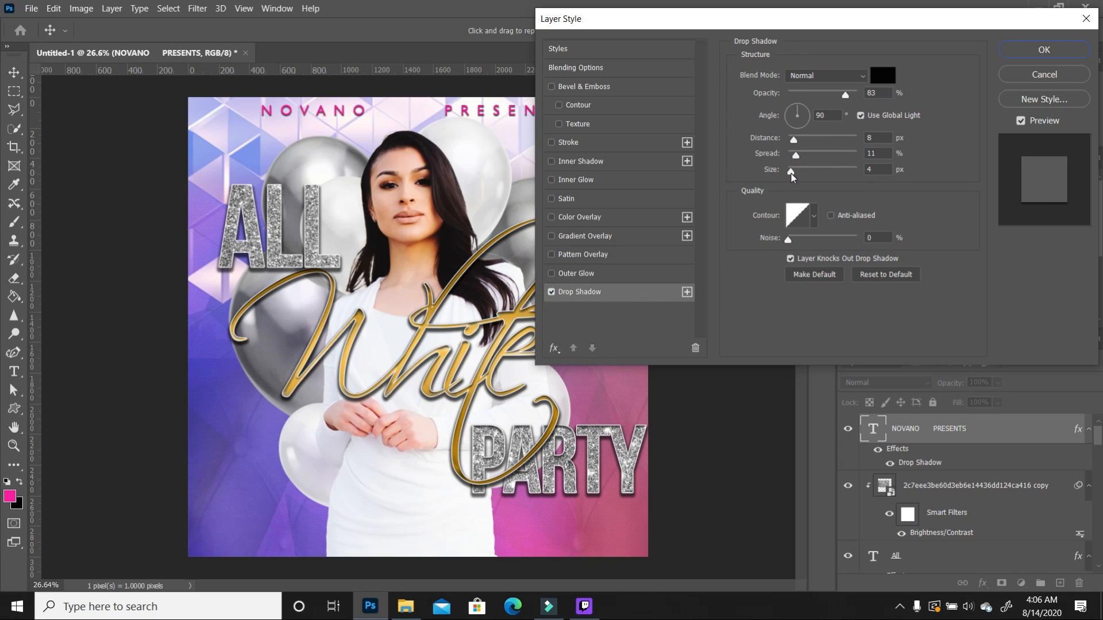
left_click(1046, 56)
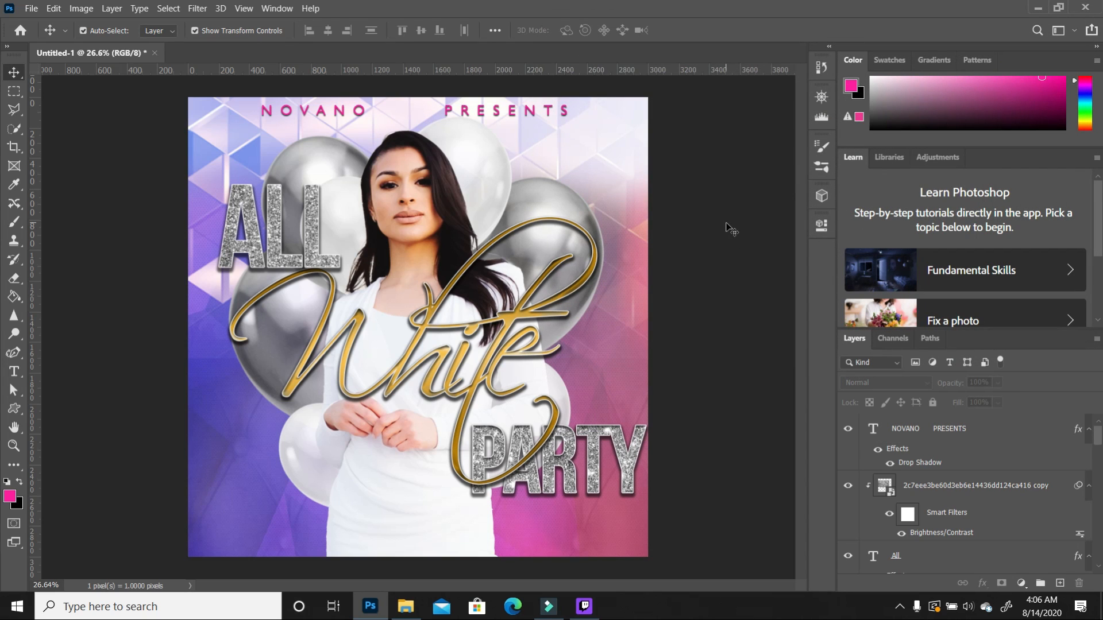
left_click(486, 116)
Step: Duplicate the header layer, move the copy below it and retype it as SATURDAY
left_click_drag(1035, 431, 1059, 583)
left_click_drag(489, 101, 562, 140)
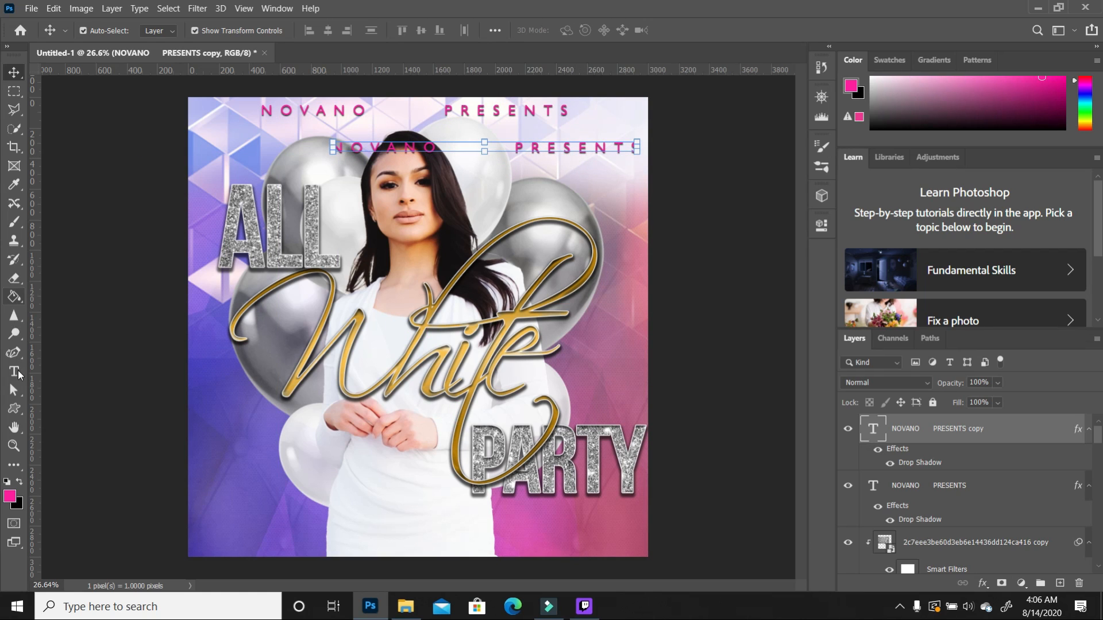
left_click(17, 373)
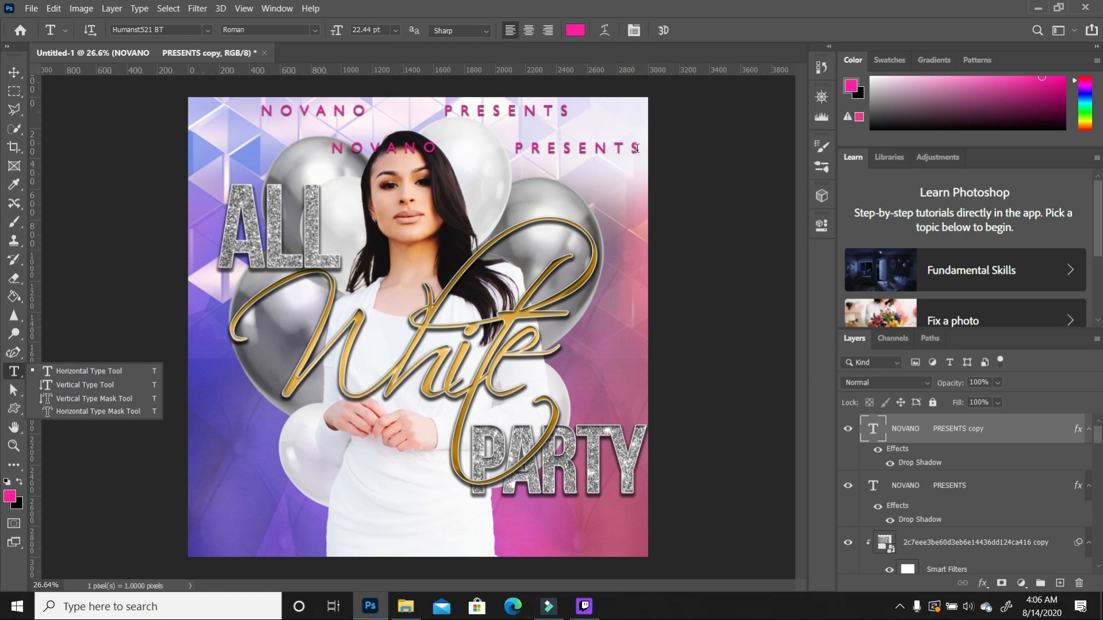
left_click_drag(636, 147, 275, 133)
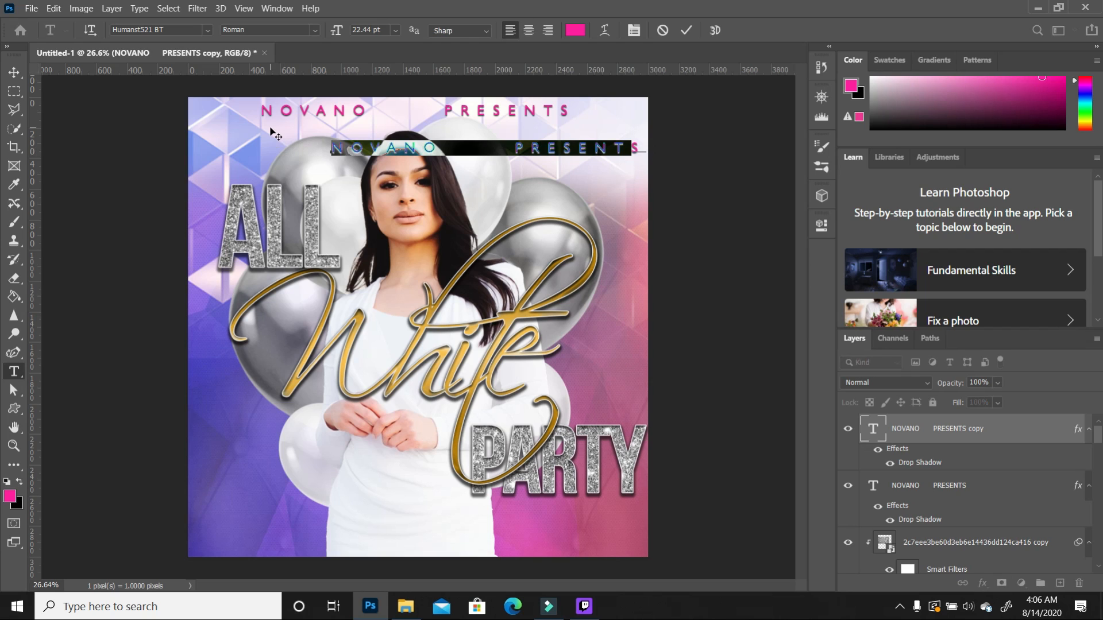
type("SATURDAY")
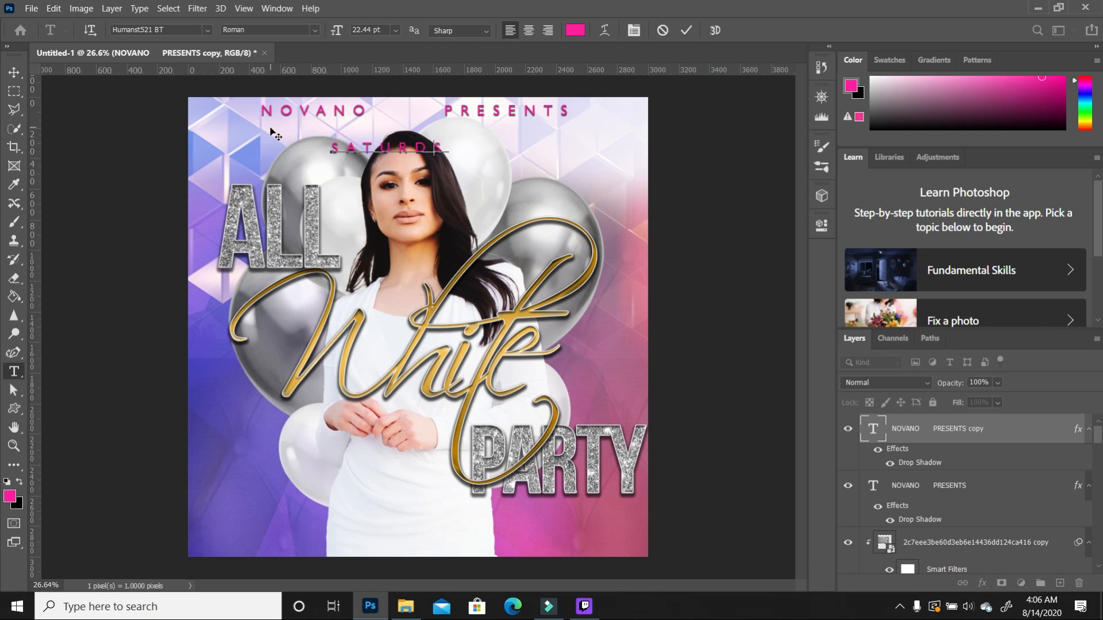
key("Delete")
left_click_drag(474, 151, 361, 148)
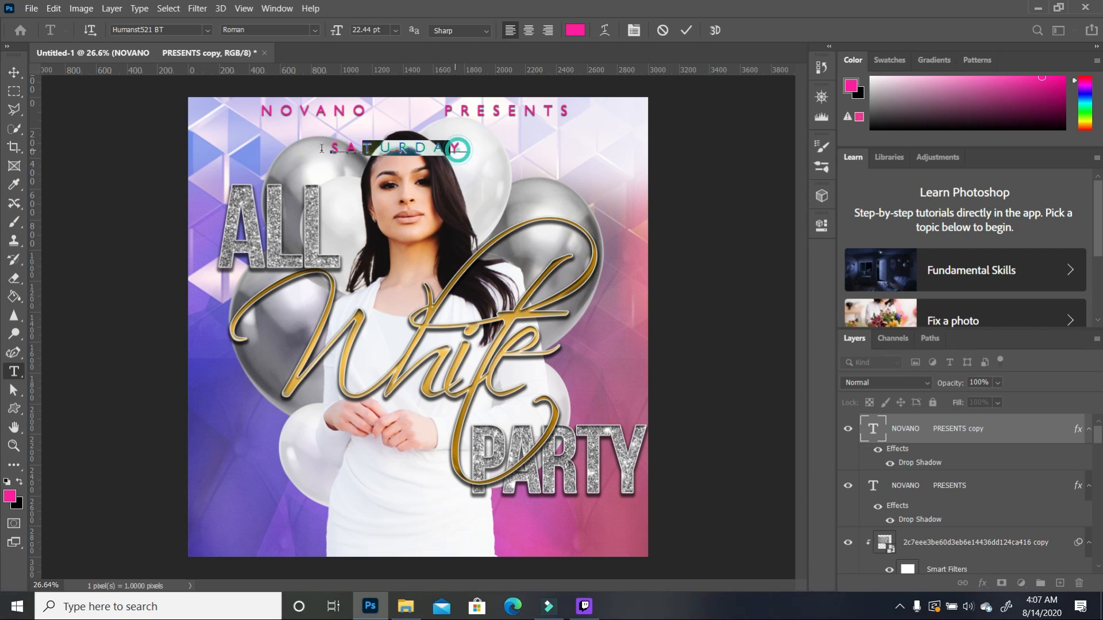
left_click_drag(362, 148, 331, 148)
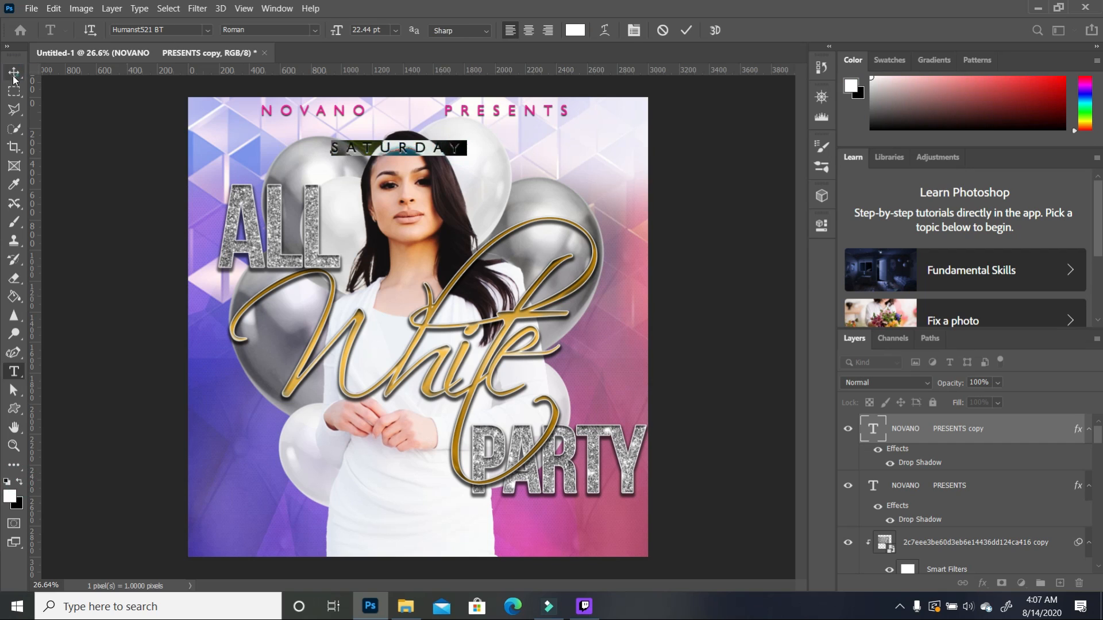
Step: Tighten SATURDAY's letter spacing and move it into the upper-right corner
left_click(14, 72)
left_click_drag(439, 148, 613, 145)
left_click(821, 225)
left_click_drag(699, 391, 681, 393)
left_click_drag(565, 148, 618, 162)
Step: Give SATURDAY a drop shadow with a 32 px size
double_click(989, 429)
left_click_drag(804, 17, 911, 28)
left_click(764, 301)
left_click_drag(912, 180, 917, 181)
left_click_drag(923, 36, 827, 38)
left_click(1054, 57)
Step: Shrink NOVANO PRESENTS to about 92%, nudge it into place, then duplicate the SATURDAY layer
left_click(637, 194)
left_click(543, 111)
left_click_drag(569, 104, 555, 105)
left_click_drag(538, 115, 540, 112)
left_click(701, 149)
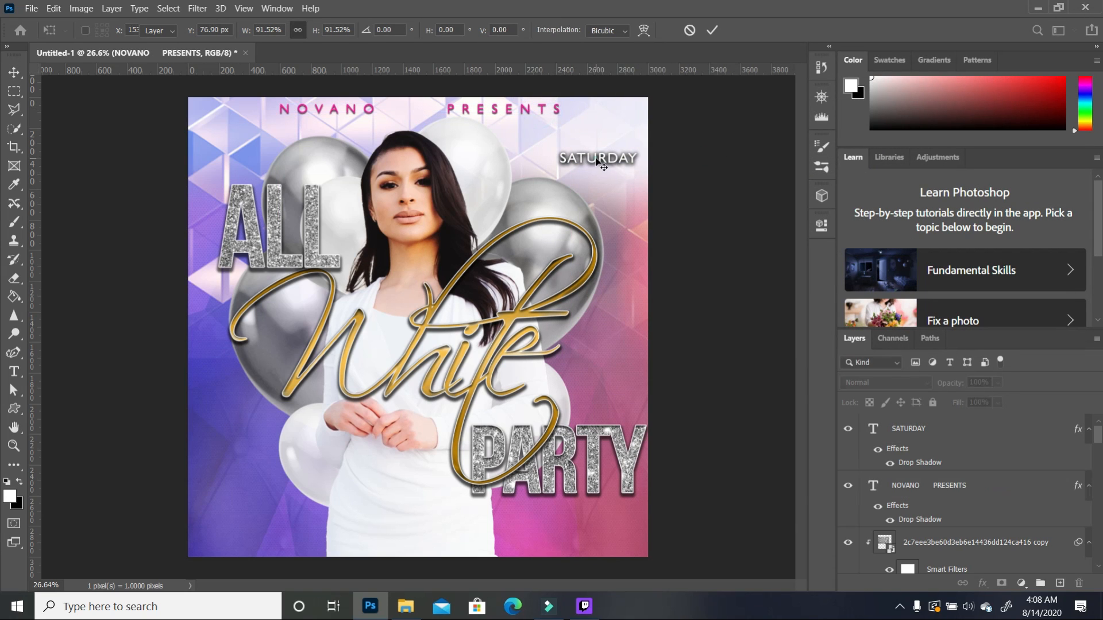
left_click(1022, 429)
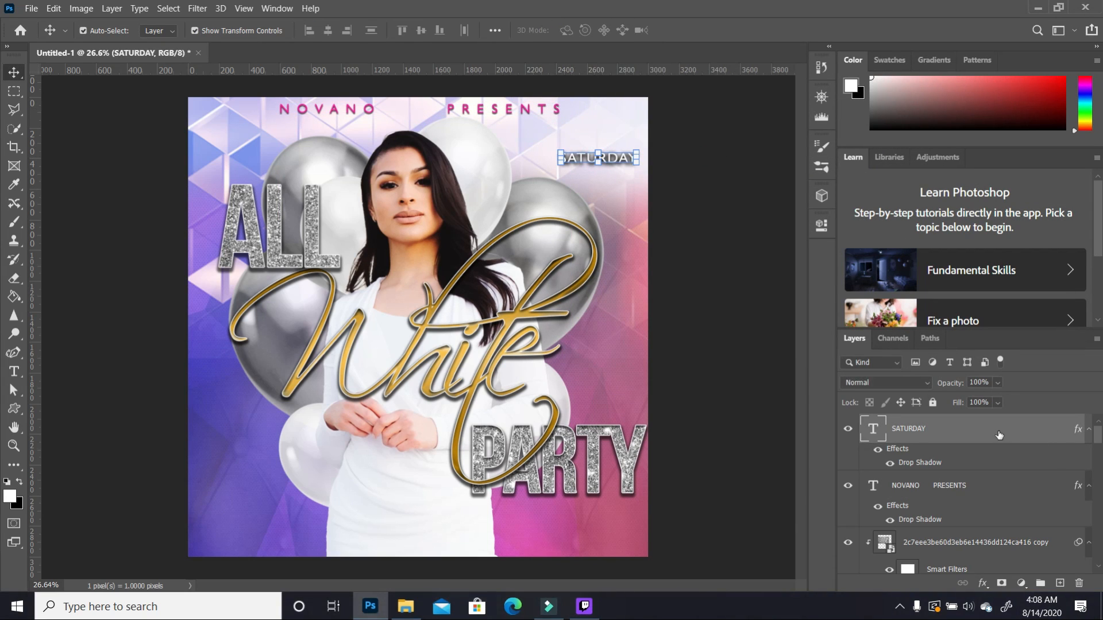
left_click_drag(1056, 436, 1060, 583)
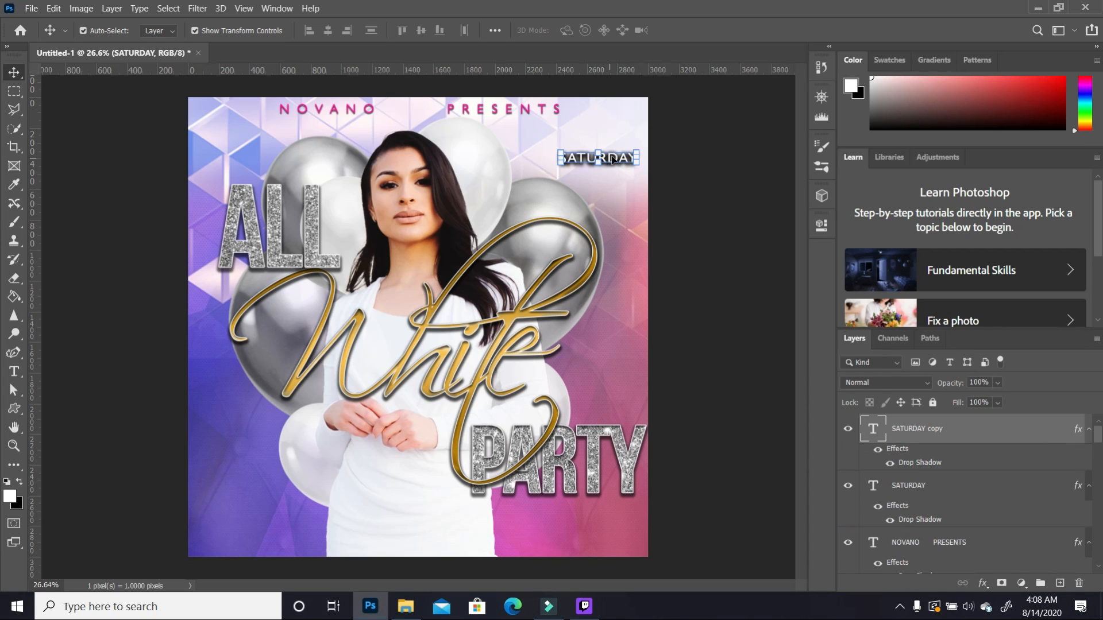
Step: Move the SATURDAY copy below it, retype it as NOV 3 and colour it pink
left_click_drag(611, 165, 608, 185)
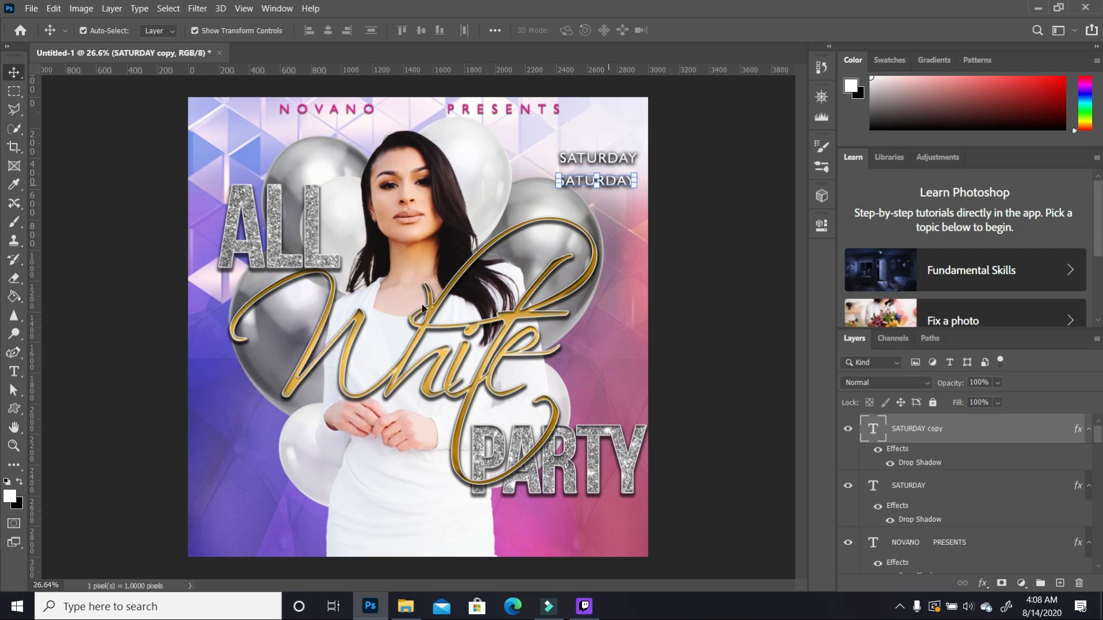
left_click(15, 374)
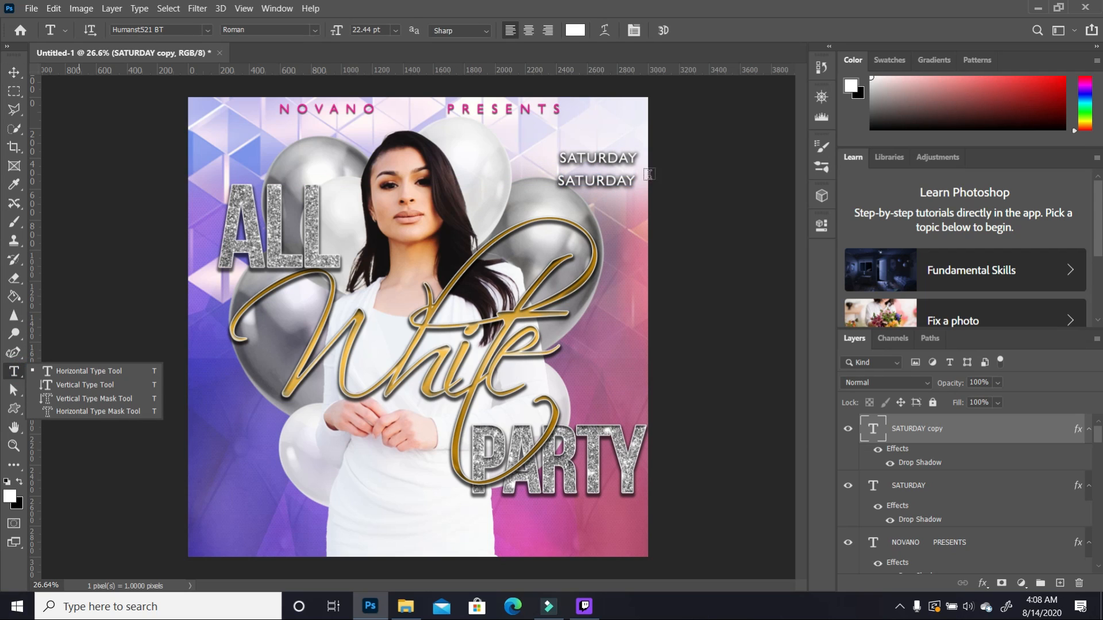
left_click_drag(634, 181, 539, 176)
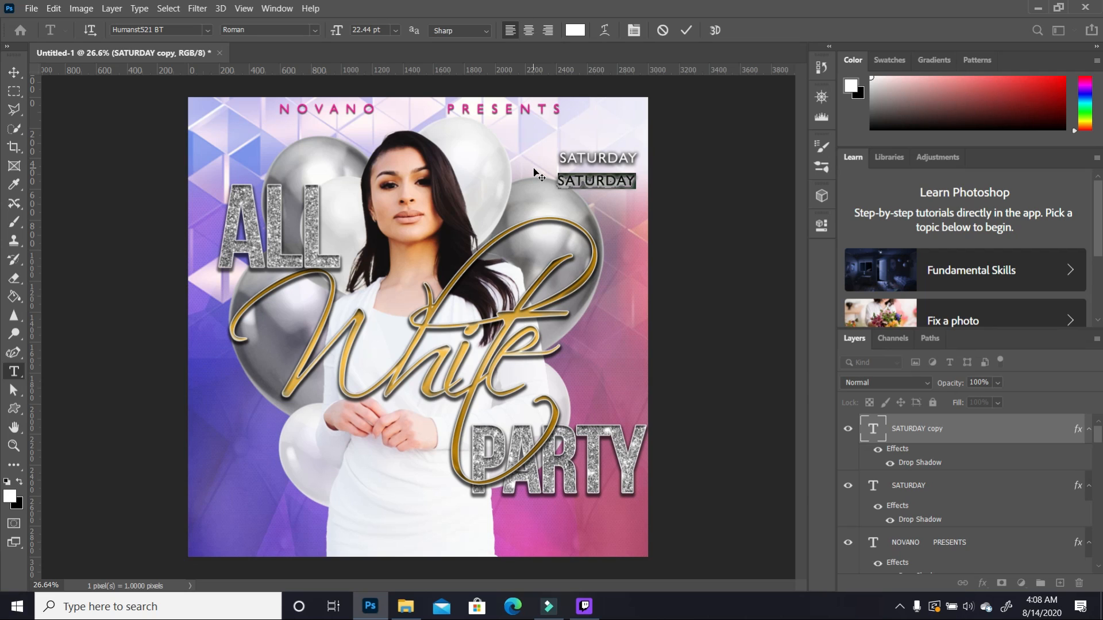
type("NOV 3")
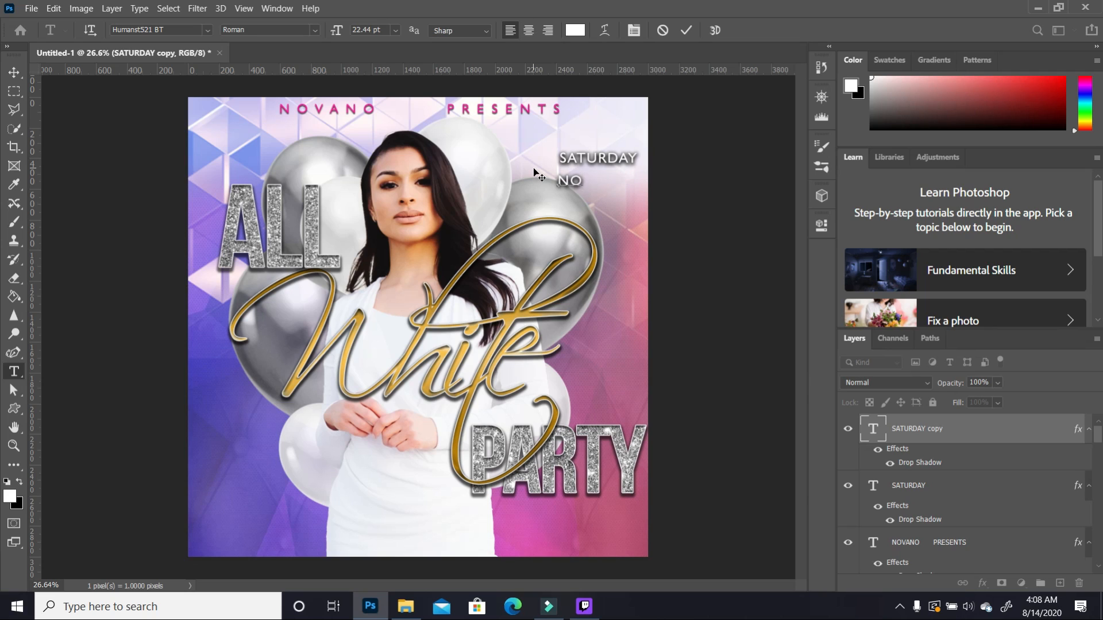
key("ctrl+a")
left_click(10, 497)
left_click(536, 112)
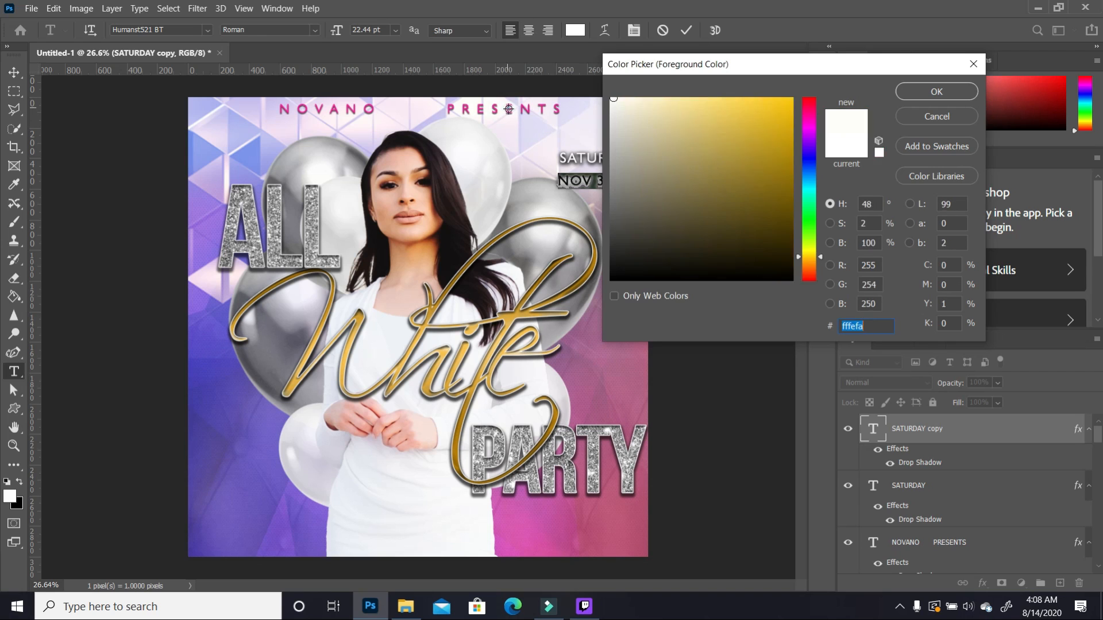
left_click(536, 109)
key("Return")
Step: Enlarge NOV 3 to about 182% beneath SATURDAY
left_click(14, 72)
left_click_drag(605, 181, 641, 205)
left_click(730, 182)
left_click(603, 187)
left_click(628, 183)
double_click(1022, 462)
left_click(862, 241)
left_click(674, 176)
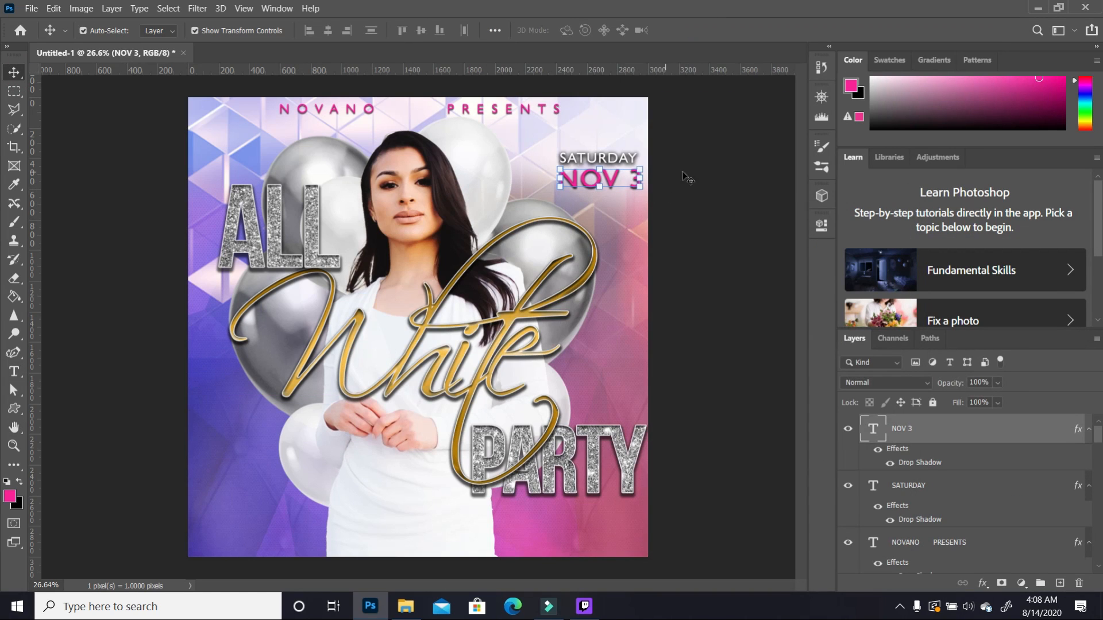
scroll(583, 126, "up", 4)
left_click(608, 172)
Step: Enlarge the SATURDAY text slightly
left_click_drag(664, 179, 667, 183)
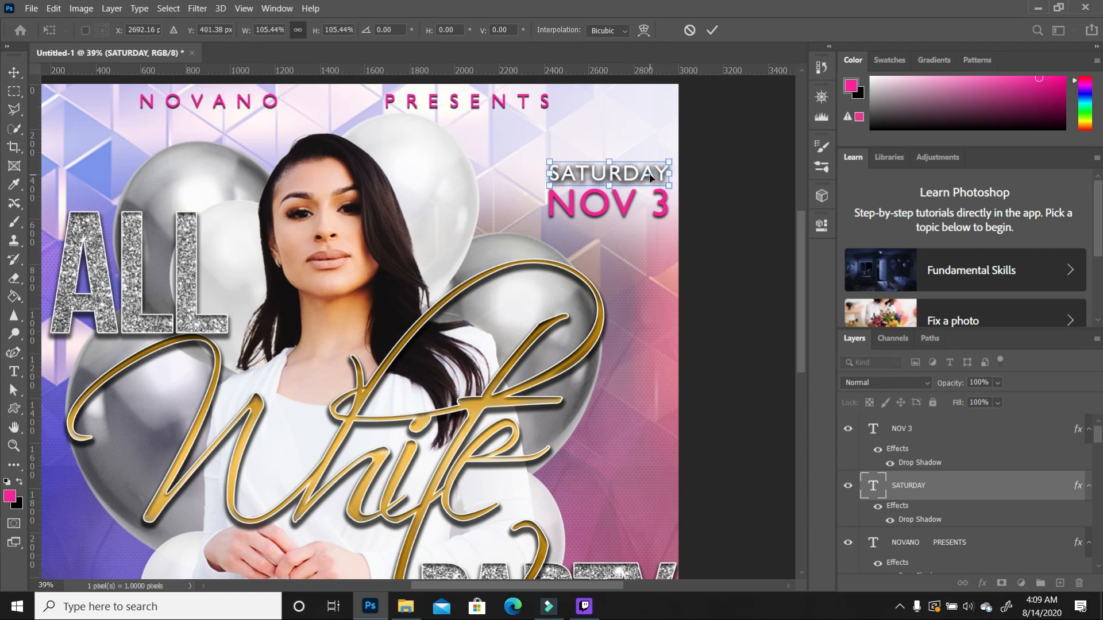
left_click(729, 196)
left_click(738, 269)
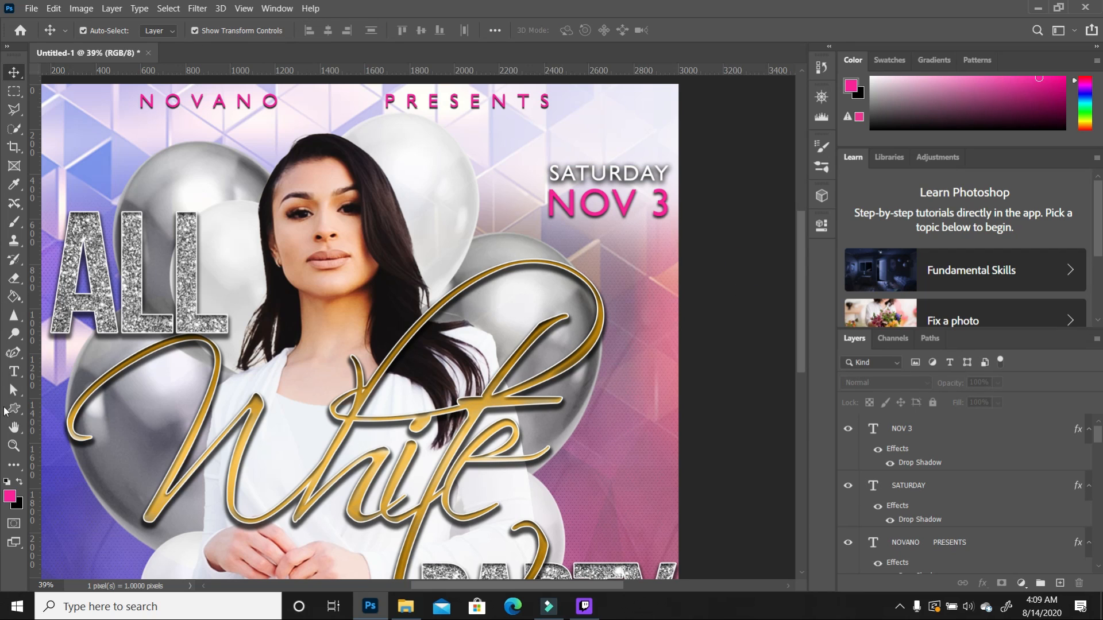
Step: Add a '7' text layer and set it in Bebas Neue
left_click(12, 372)
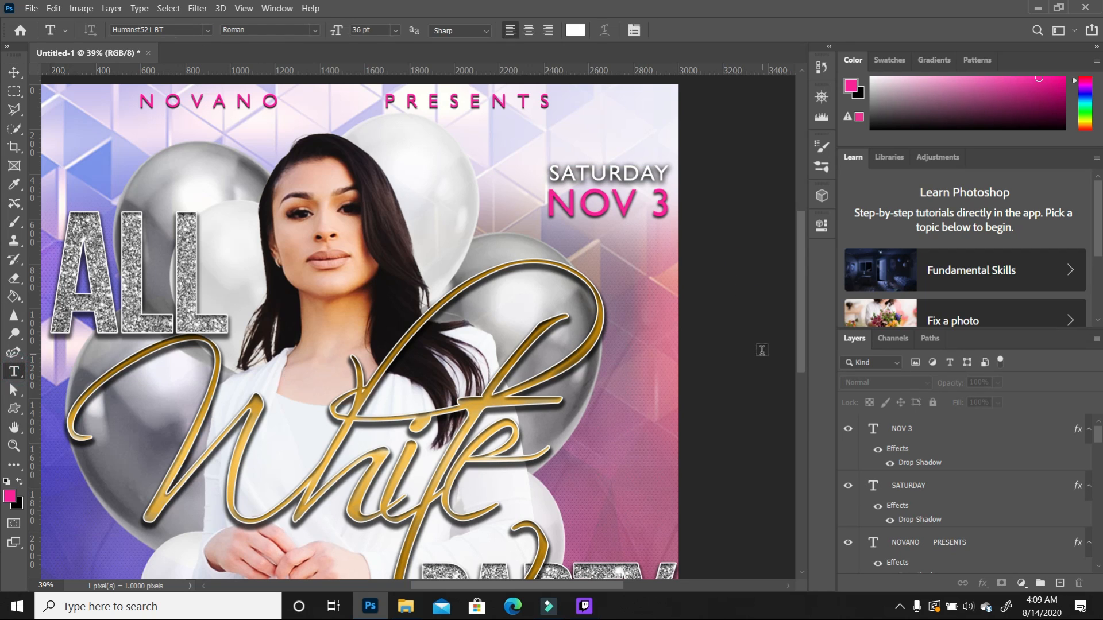
left_click(459, 165)
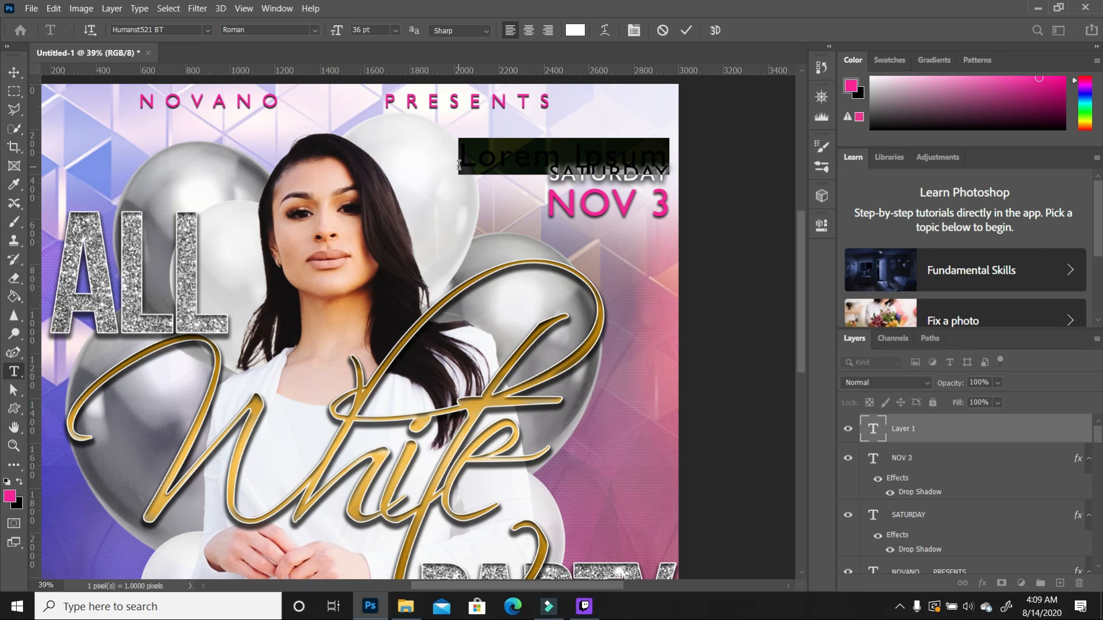
type("7")
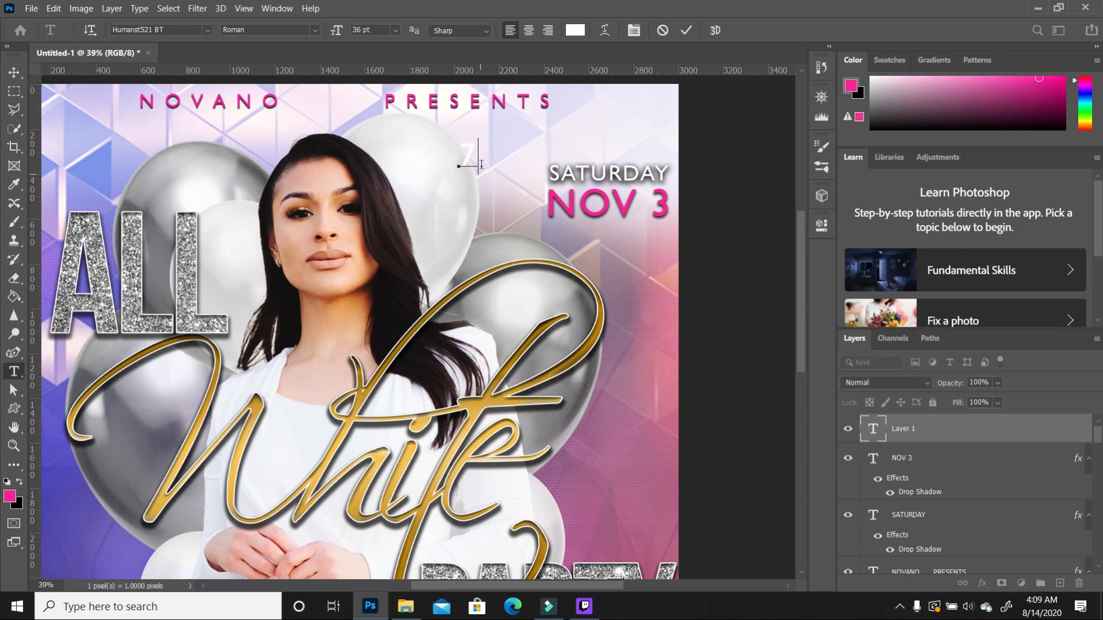
key("ctrl+a")
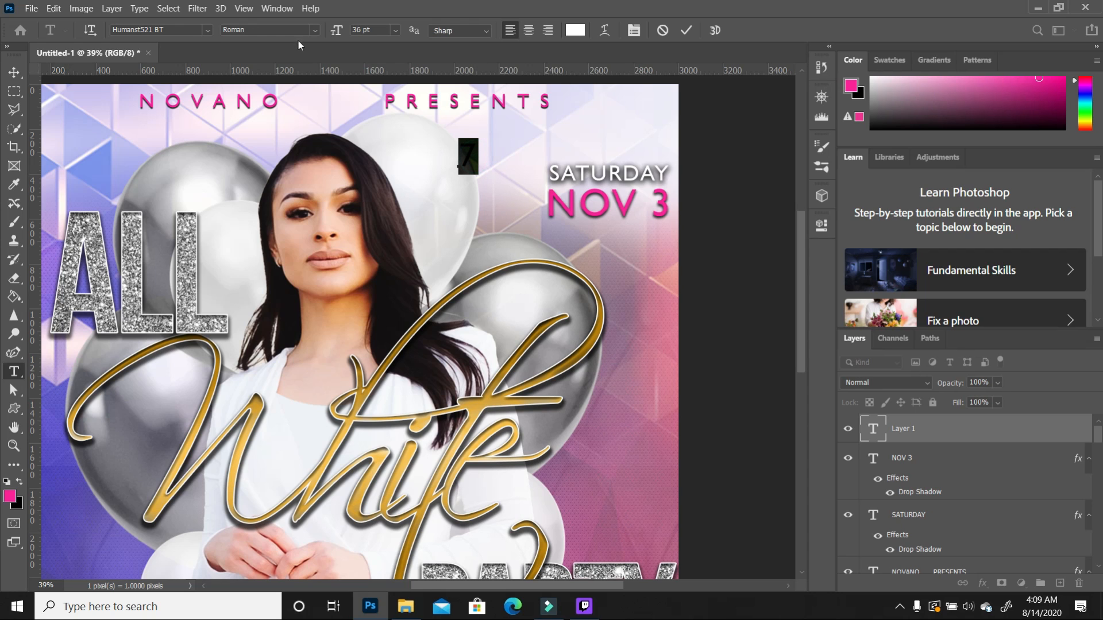
left_click(207, 30)
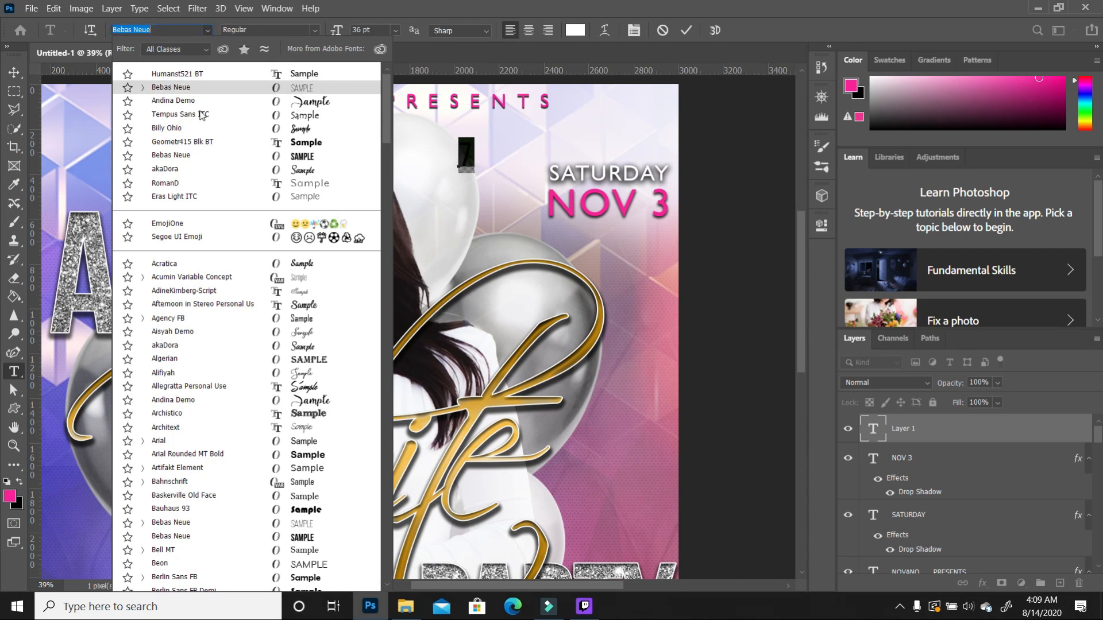
left_click(172, 88)
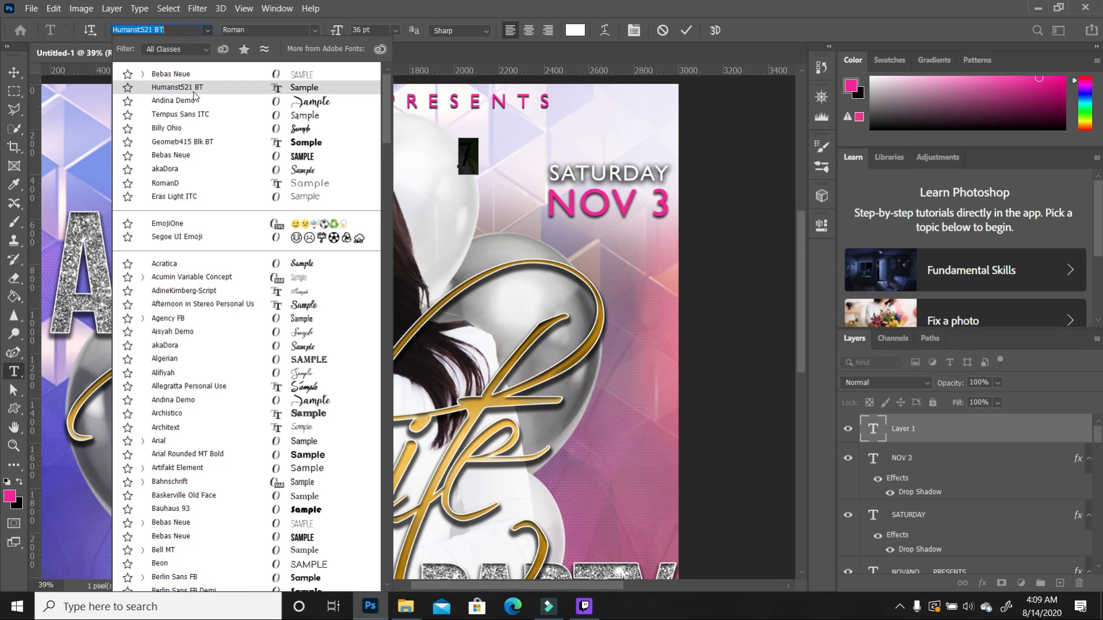
left_click(186, 160)
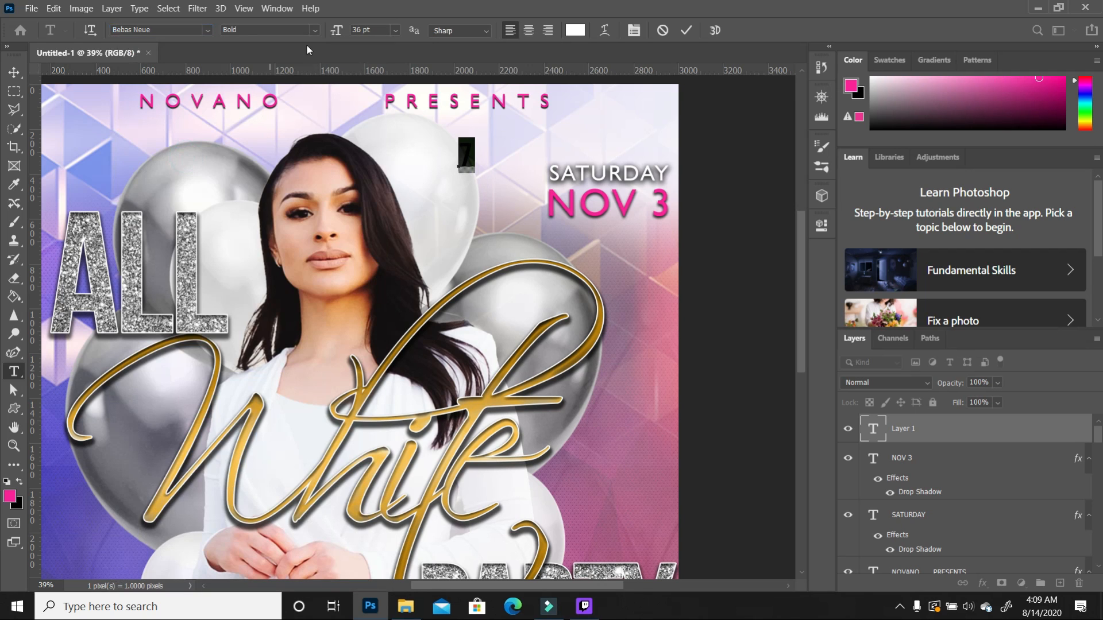
left_click(14, 72)
Step: Scale the 7 up and position it beneath NOV 3
key("ctrl+t")
left_click_drag(475, 171, 529, 238)
left_click_drag(482, 205, 607, 283)
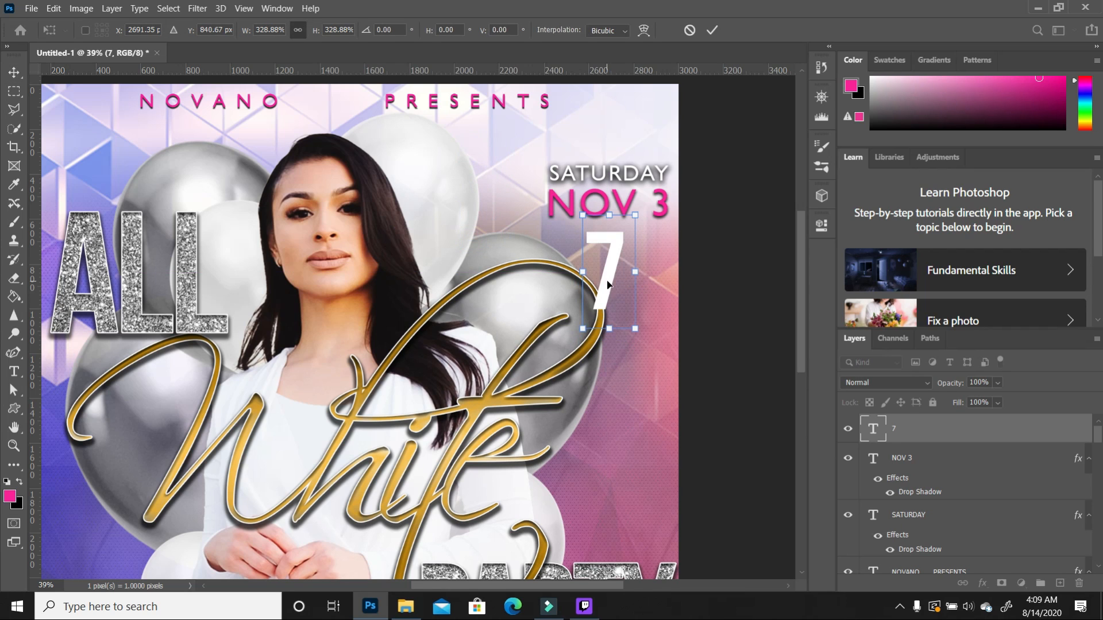
left_click_drag(583, 328, 593, 309)
left_click_drag(612, 262, 625, 254)
key("Return")
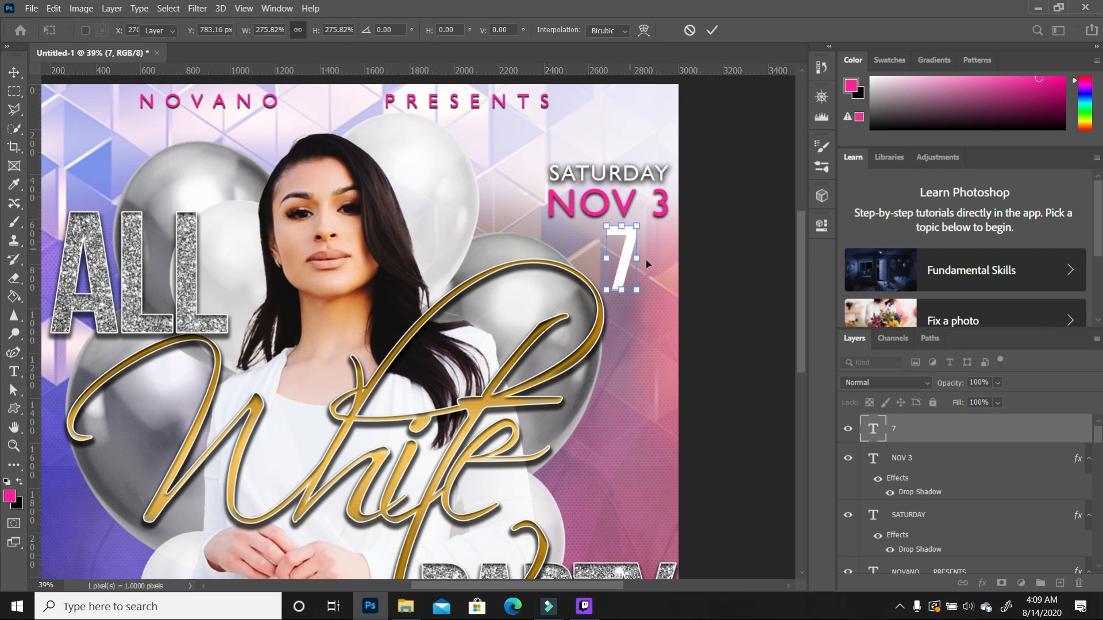
left_click(709, 253)
Step: Type 'PM' and 'PST' stacked on two lines
left_click(14, 371)
left_click(444, 171)
type("PM")
key("Return")
type("PST")
Step: Place PM PST beside the 7 and nudge both slightly left
left_click(14, 72)
left_click_drag(469, 171, 601, 275)
left_click(615, 274)
left_click_drag(661, 263, 649, 263)
left_click(711, 279)
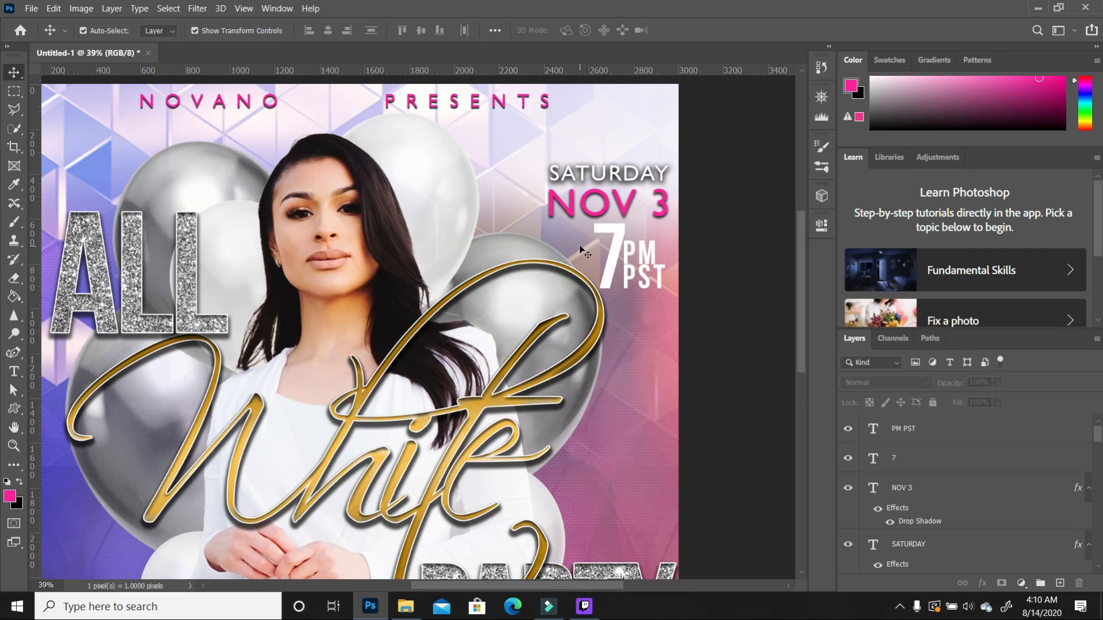
scroll(580, 247, "down", 5)
scroll(604, 243, "up", 2)
Step: Make the PM PST text black
double_click(604, 243)
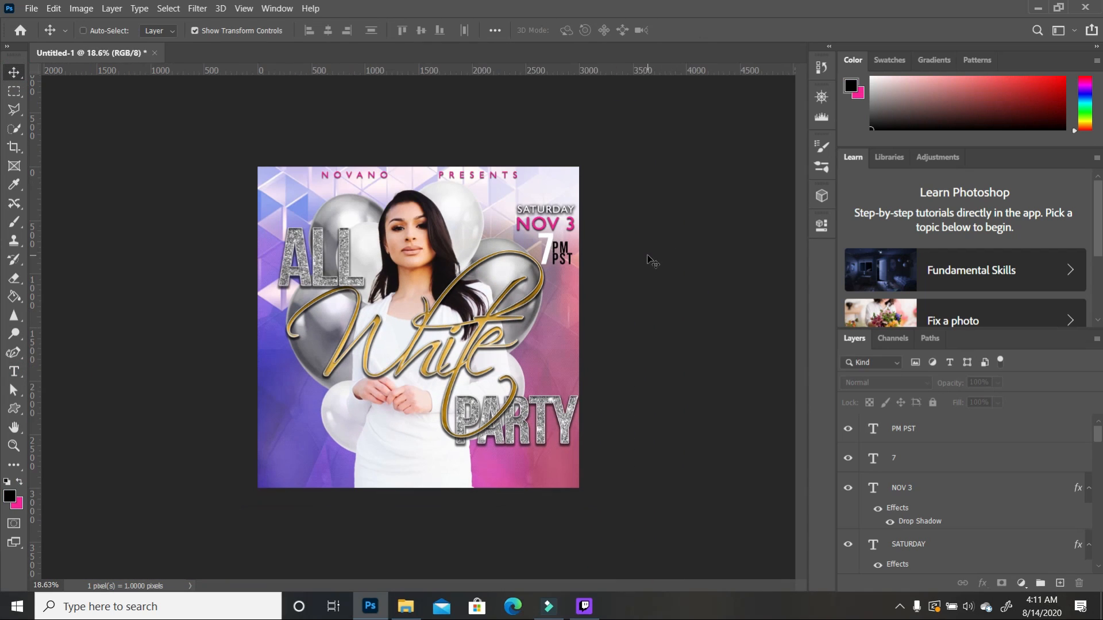
scroll(577, 253, "up", 5)
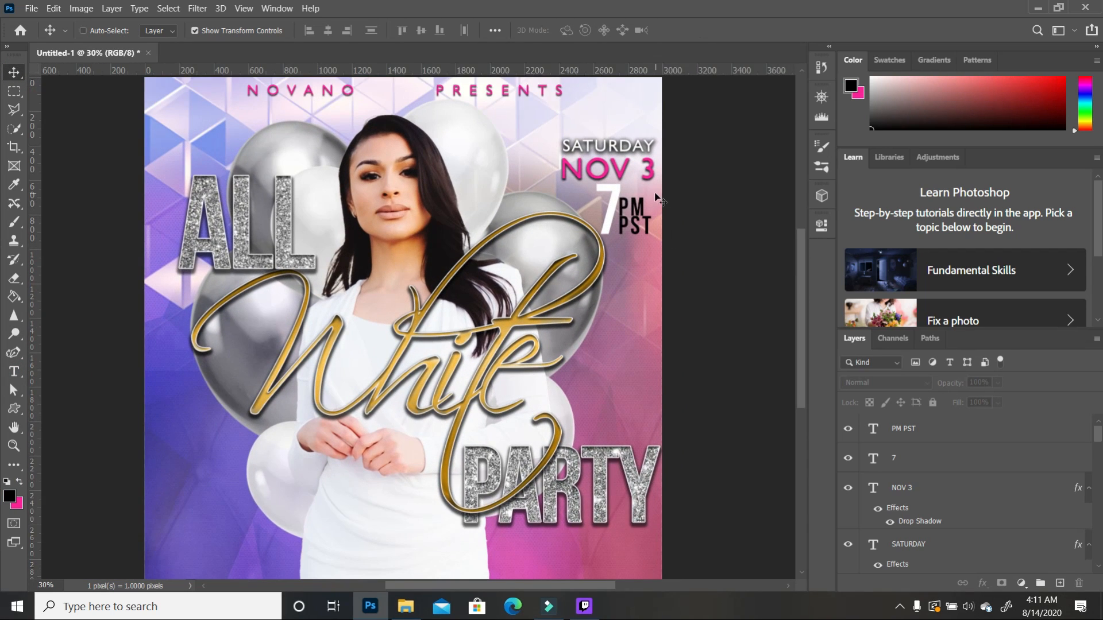
scroll(649, 226, "down", 4)
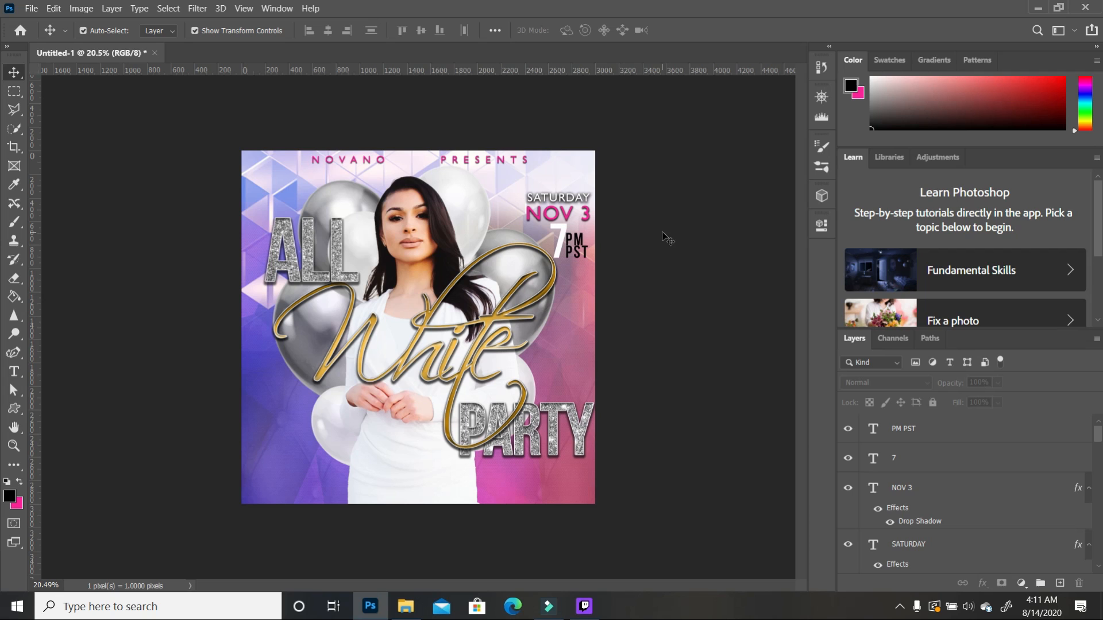
Step: Widen the NOVANO PRESENTS letter tracking from 580 to 760
left_click(494, 161)
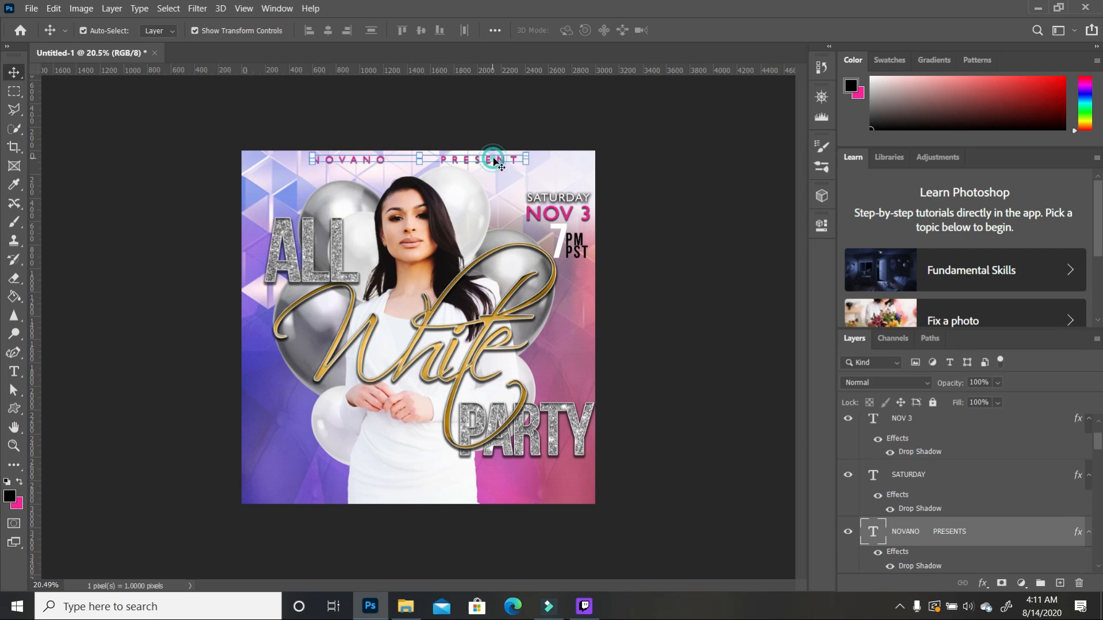
left_click(822, 225)
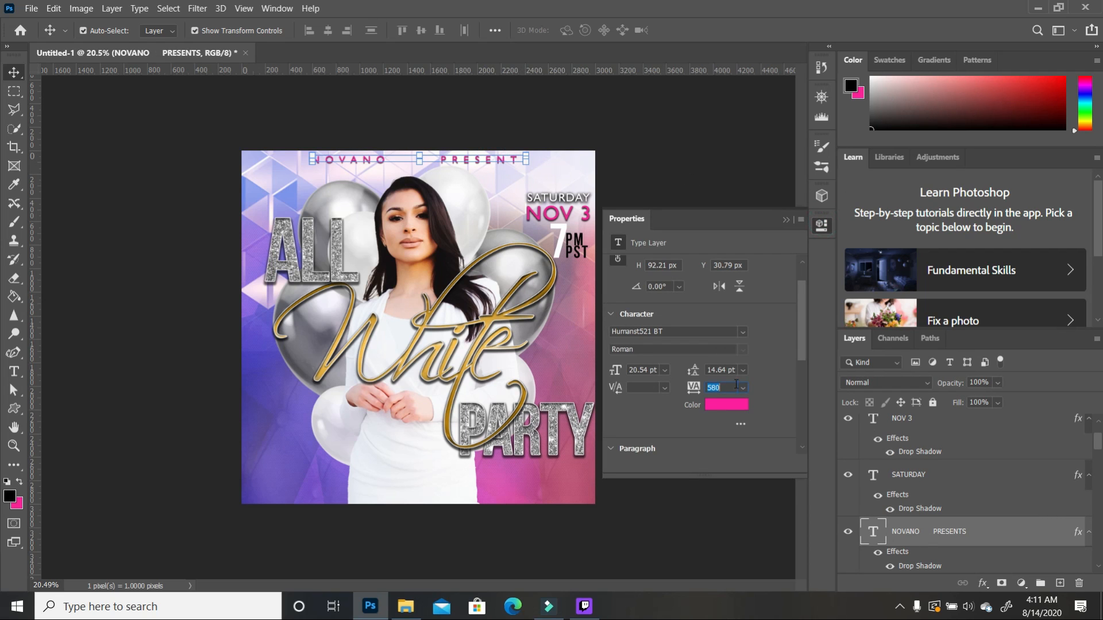
left_click_drag(695, 391, 698, 388)
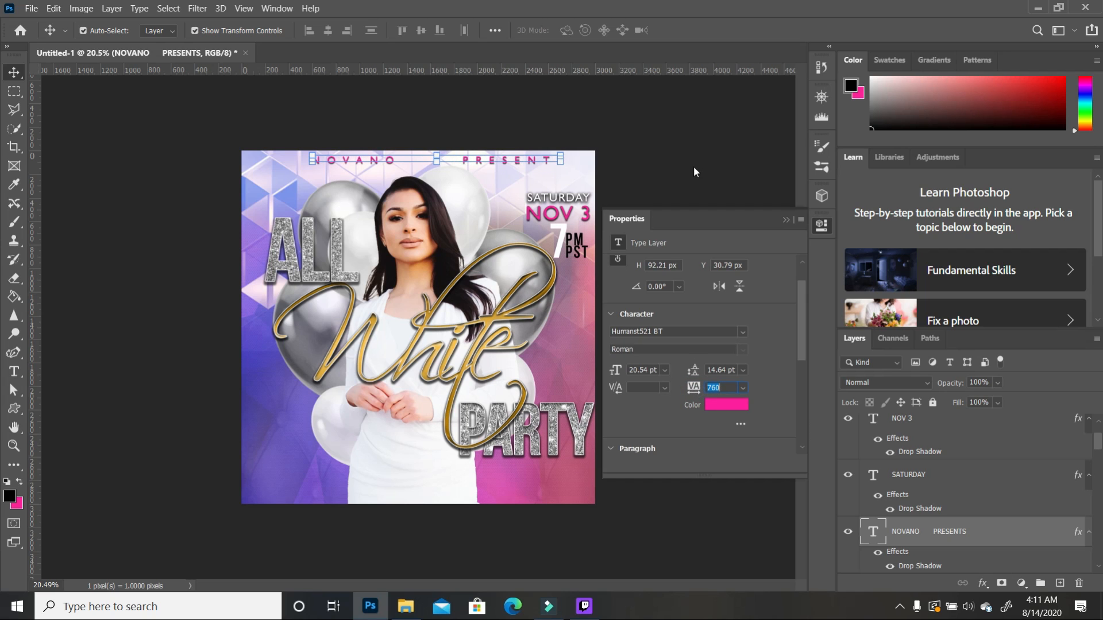
left_click(785, 221)
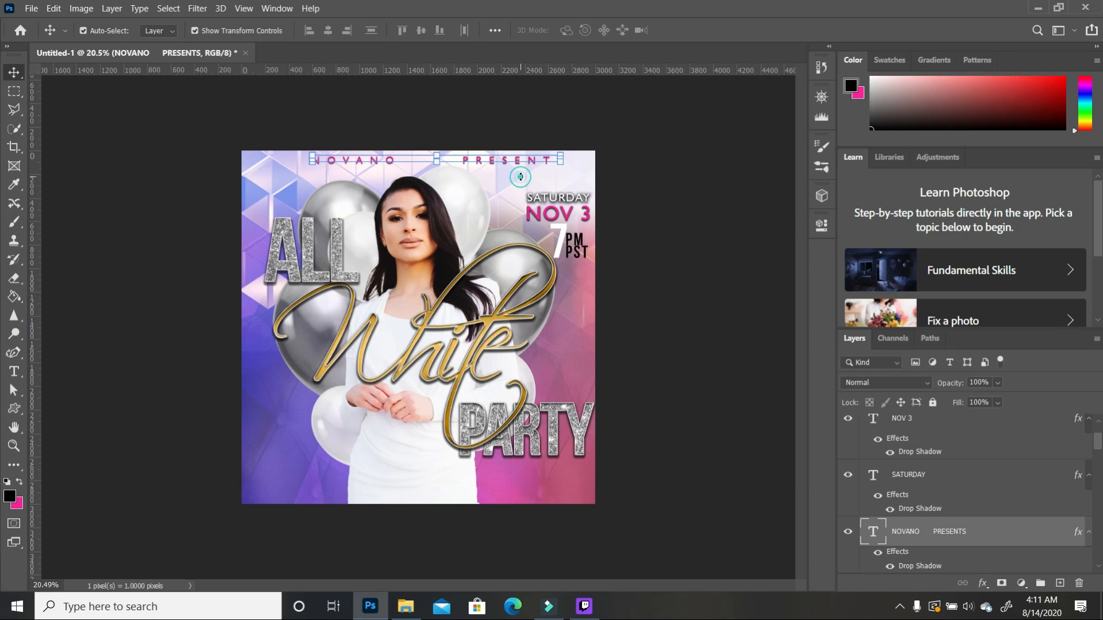
Step: Shift the NOVANO PRESENTS line left to recentre it across the top
key("ctrl+t")
left_click_drag(519, 163, 508, 167)
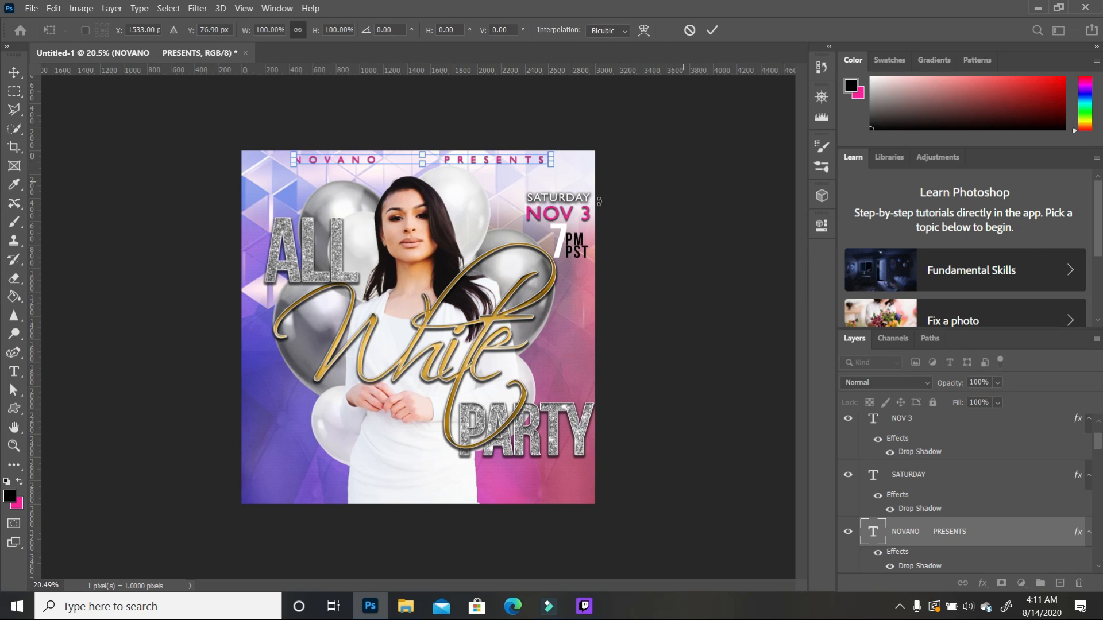
key("Return")
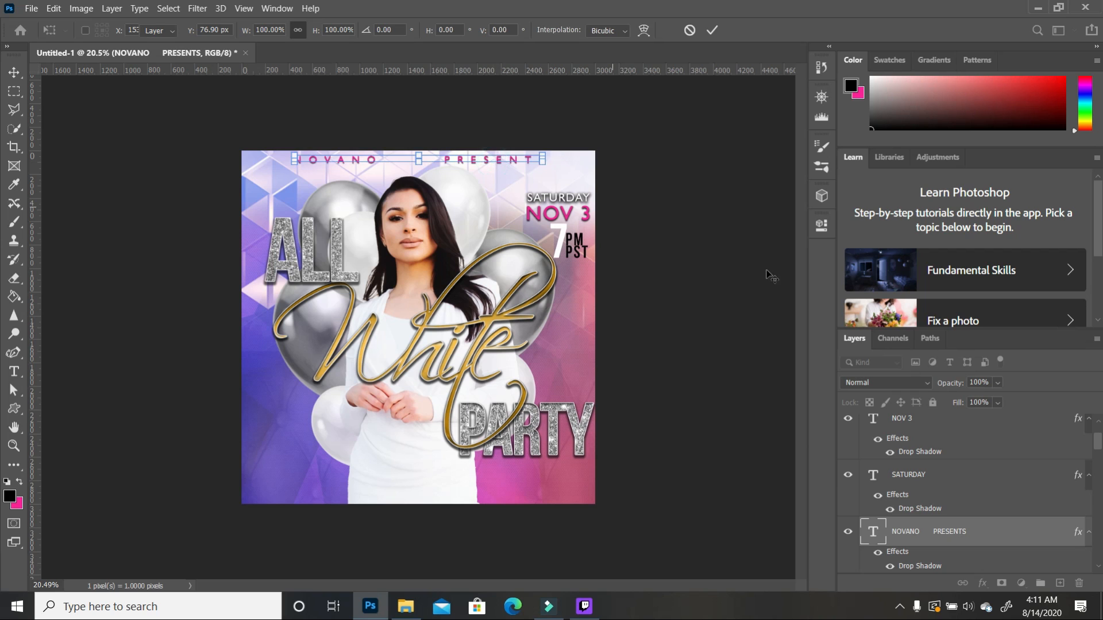
left_click(768, 271)
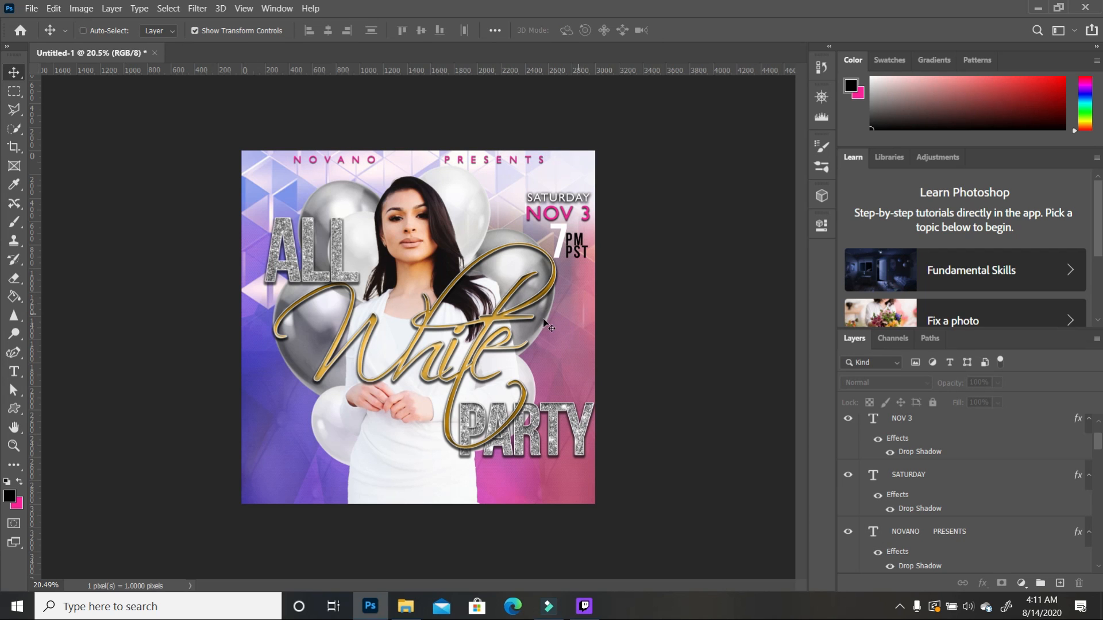
Step: Move the gold White script slightly left and down
scroll(565, 319, "up", 2)
scroll(490, 292, "down", 2)
left_click(484, 343)
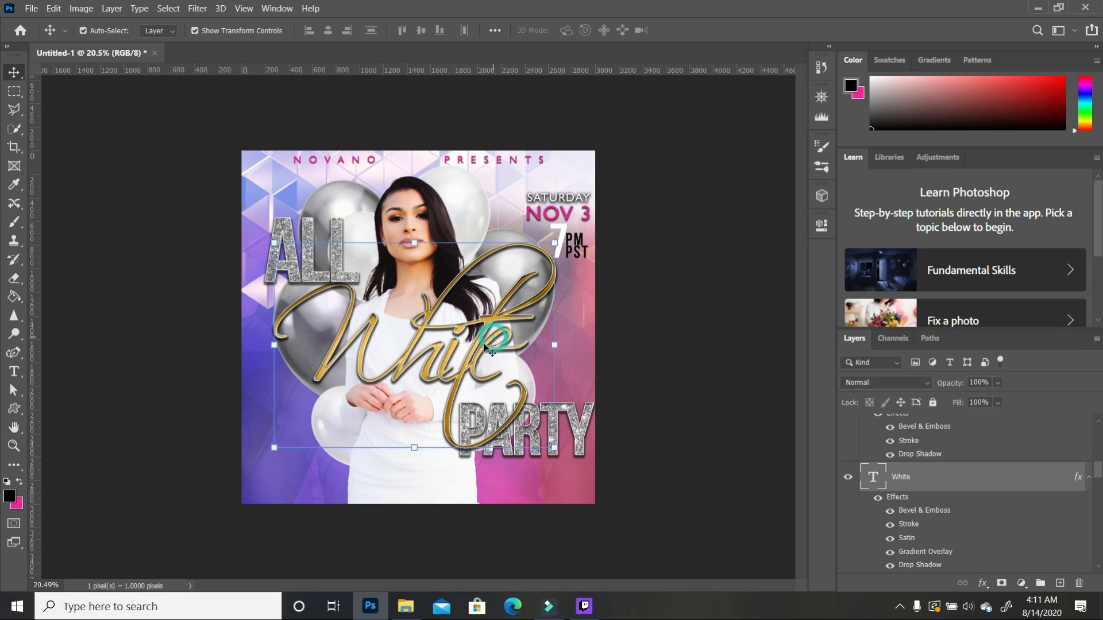
left_click_drag(486, 333, 478, 339)
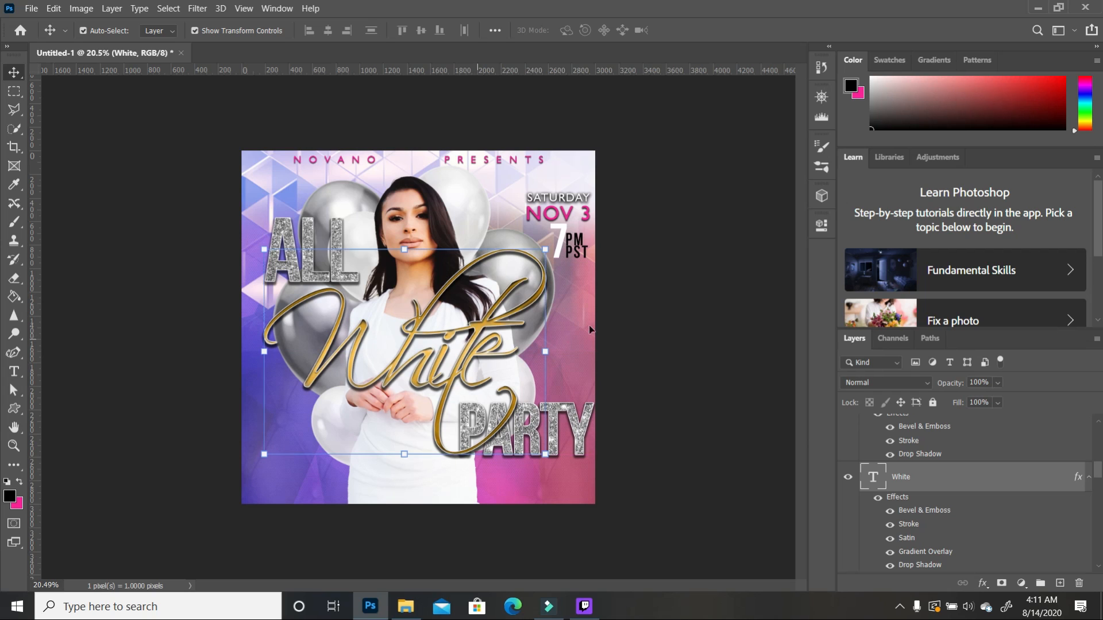
Step: Shift the glitter texture and the ALL text down together
left_click(339, 252)
left_click_drag(338, 247, 337, 251)
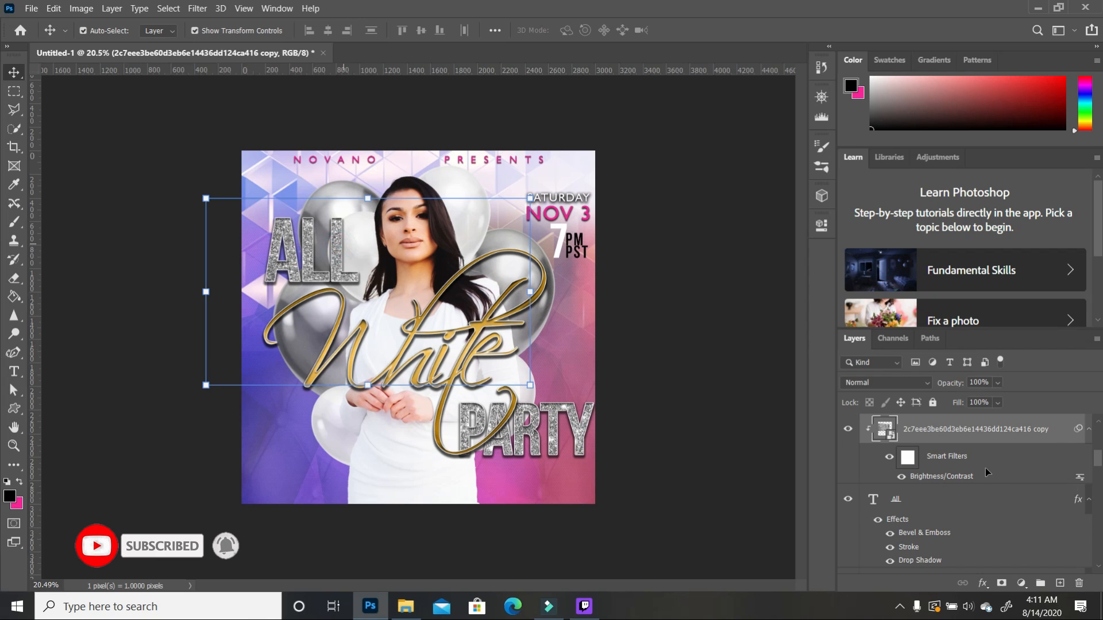
scroll(940, 448, "down", 2)
left_click(940, 448)
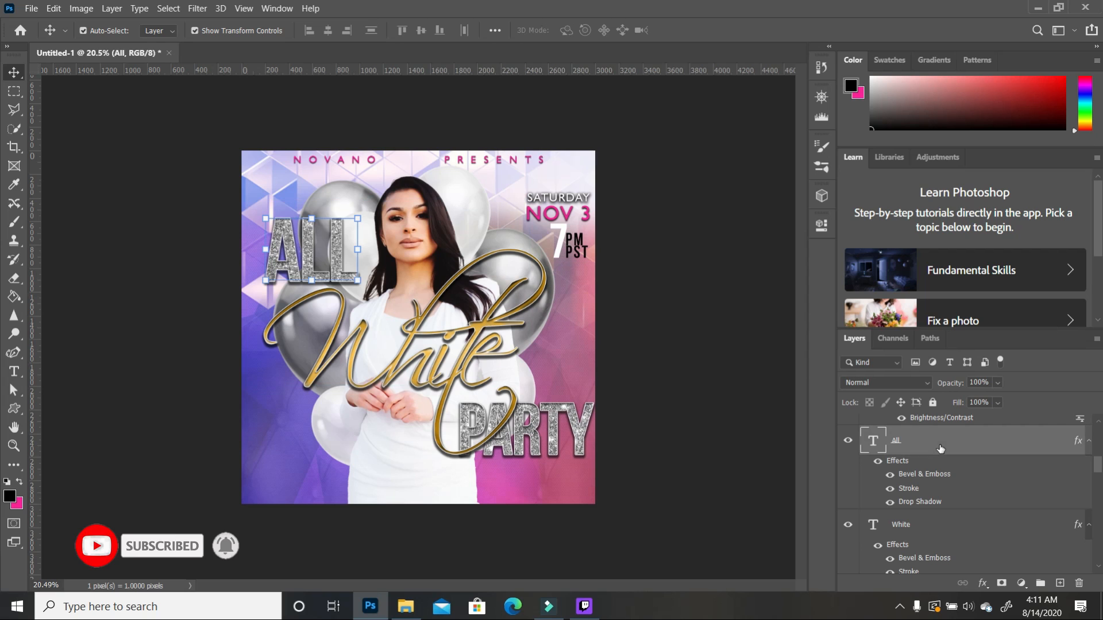
key("shift+Down")
key("shift+Down")
key("shift+Down")
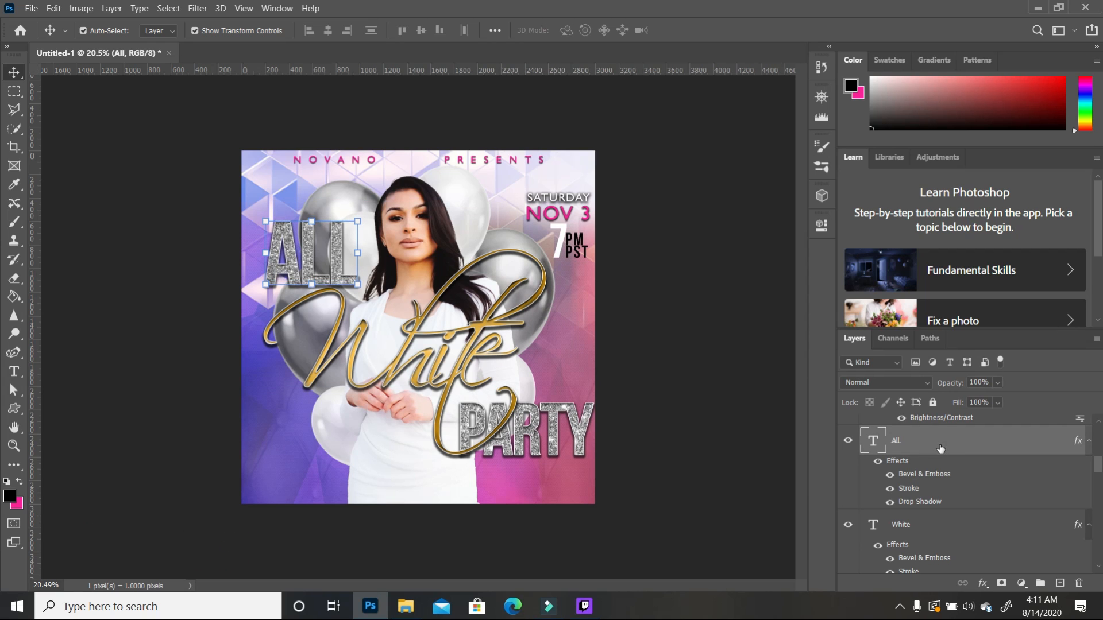
left_click(735, 404)
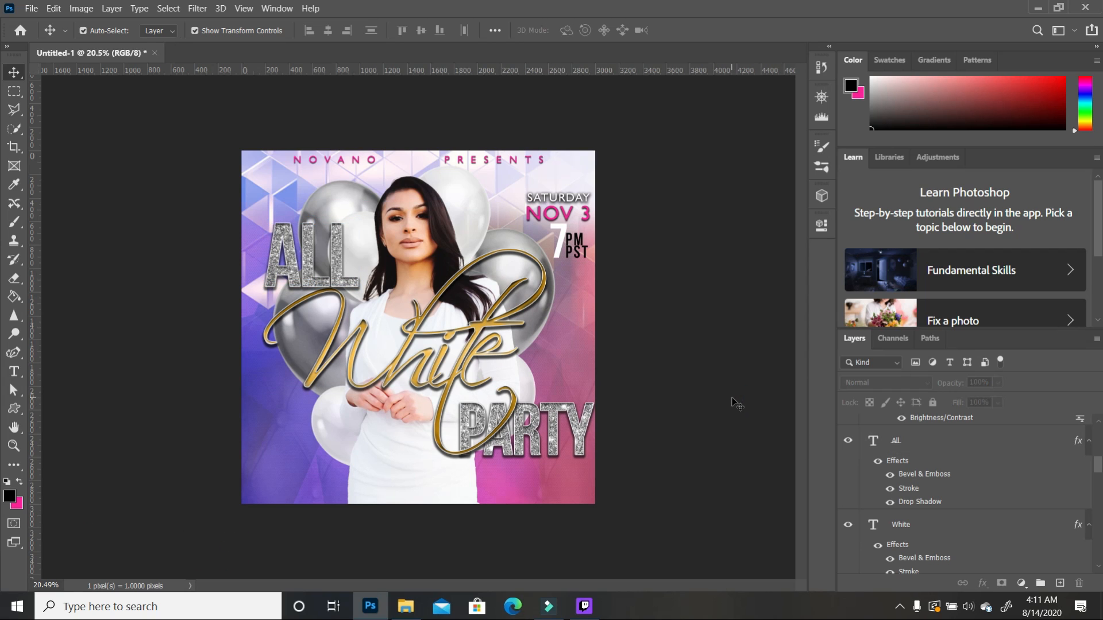
left_click(341, 274)
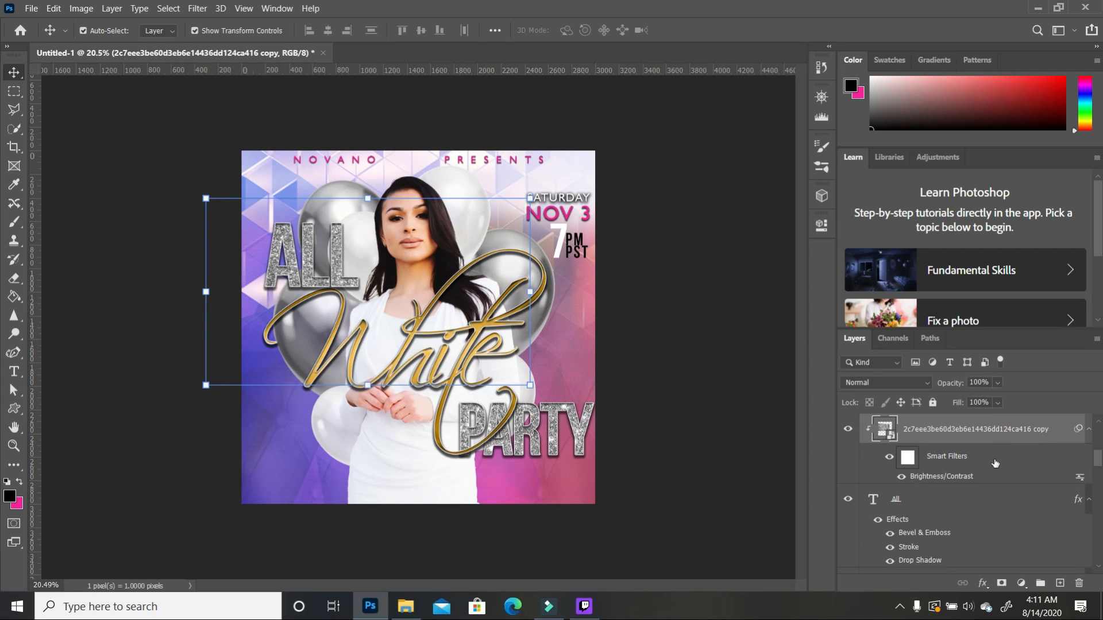
left_click(969, 507)
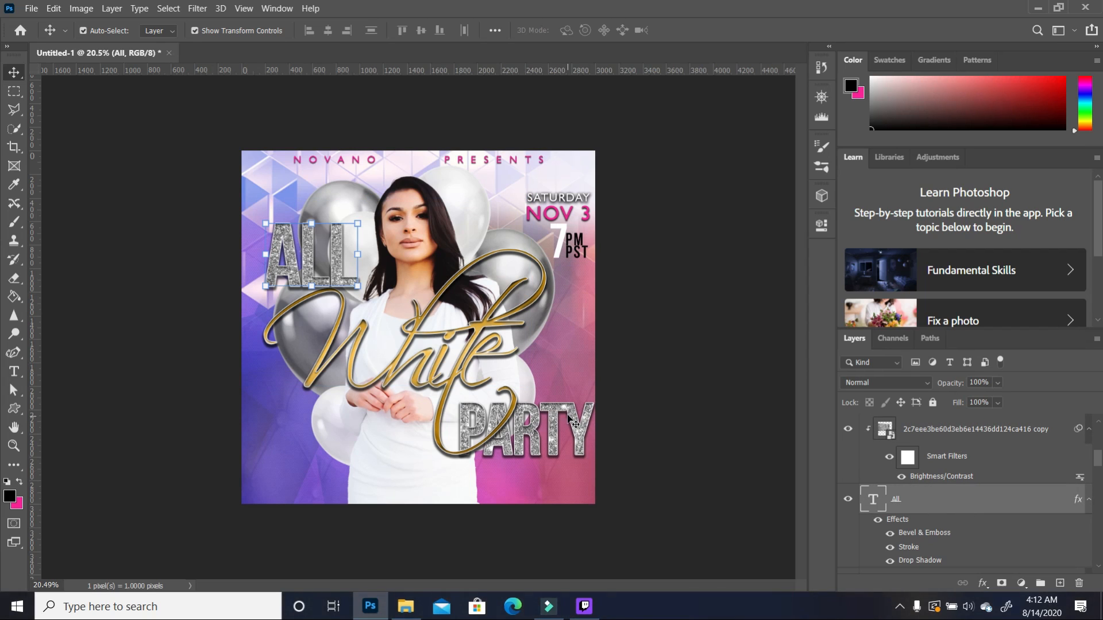
left_click(693, 366)
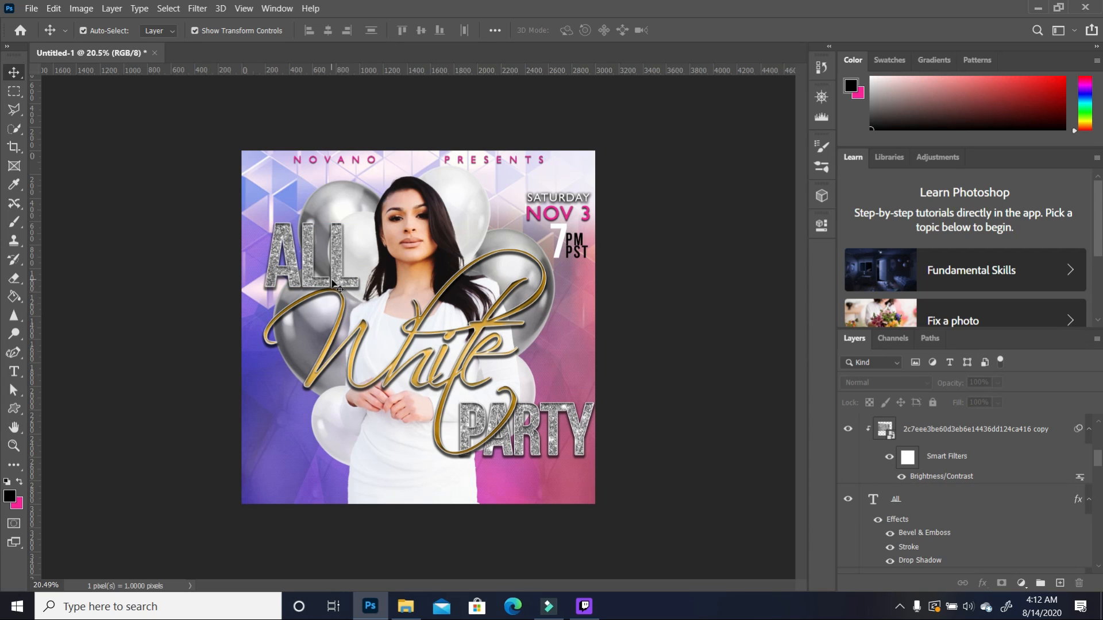
Step: Nudge the White script higher and raise its layer in the stack
left_click(411, 330)
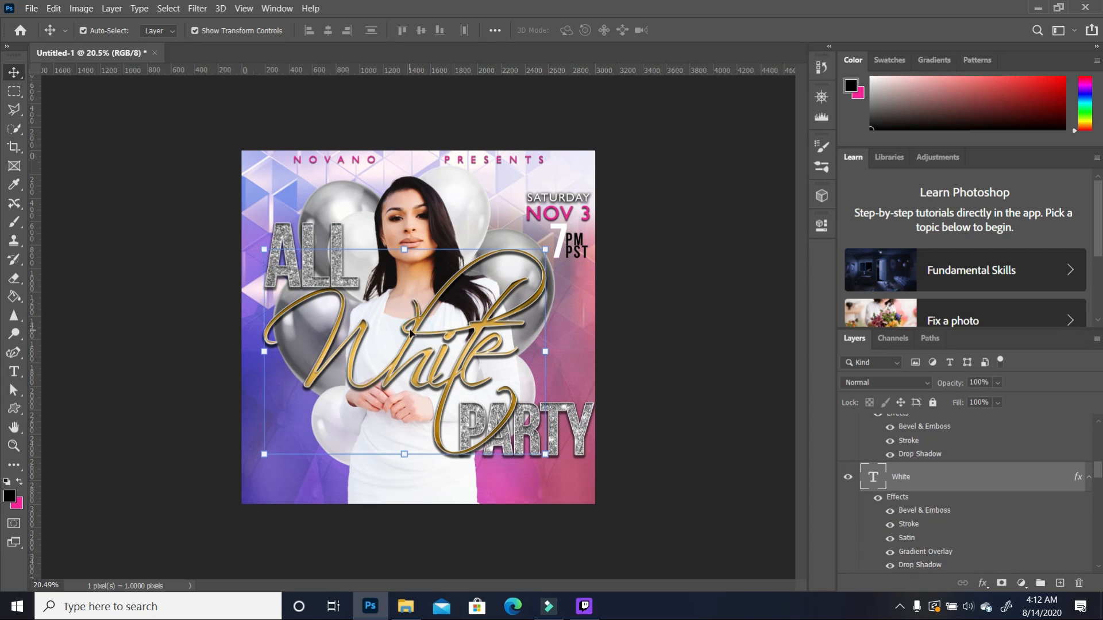
mouse_move(411, 329)
left_mouse_down()
mouse_move(431, 259)
mouse_move(362, 313)
mouse_move(348, 296)
mouse_move(409, 320)
left_mouse_up()
left_click_drag(981, 438, 972, 487)
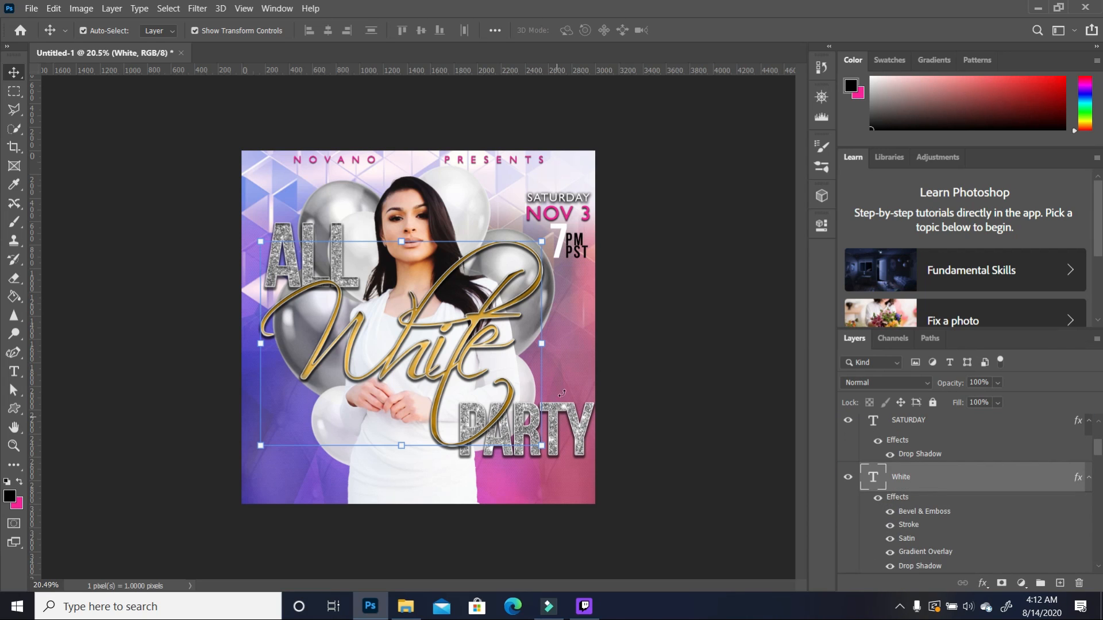
left_click(671, 374)
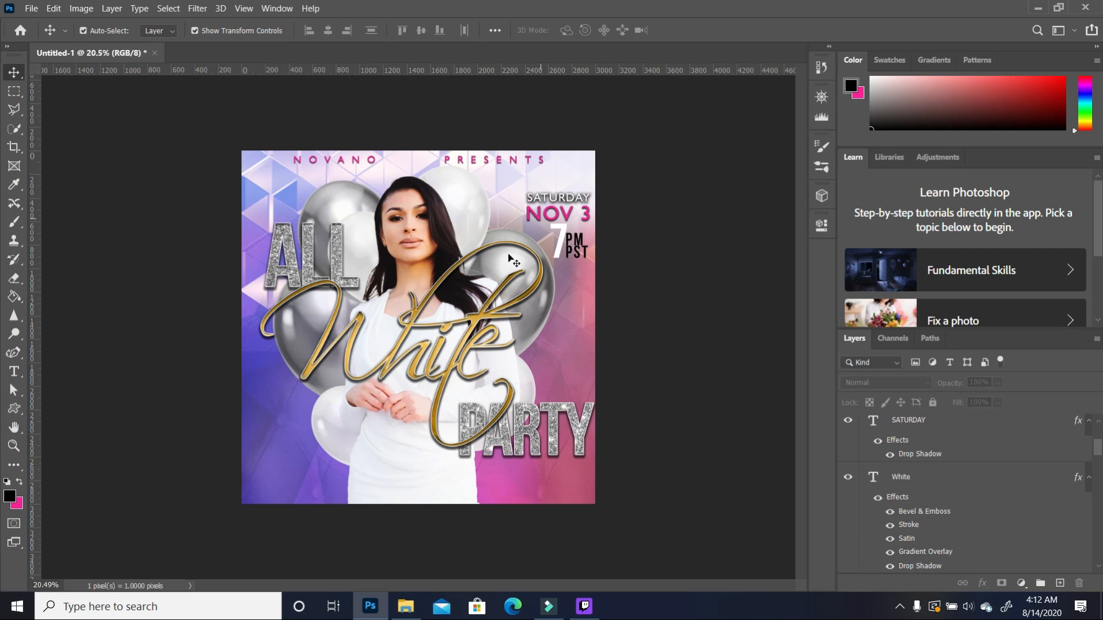
Step: Commit the White script edit and start a new text layer on the flyer
left_click(16, 373)
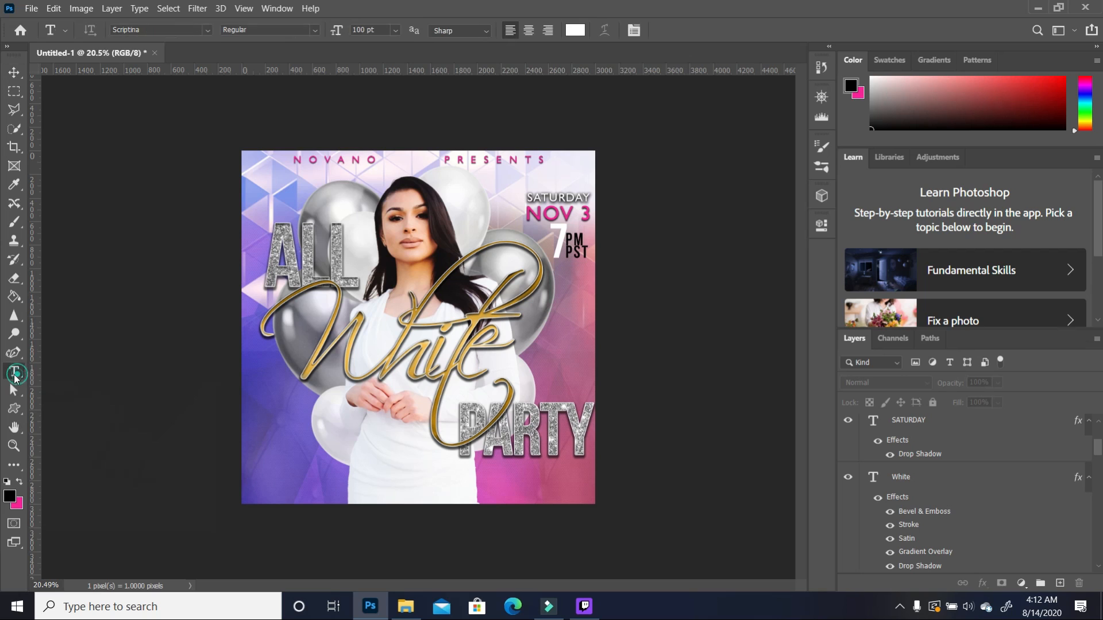
left_click(362, 477)
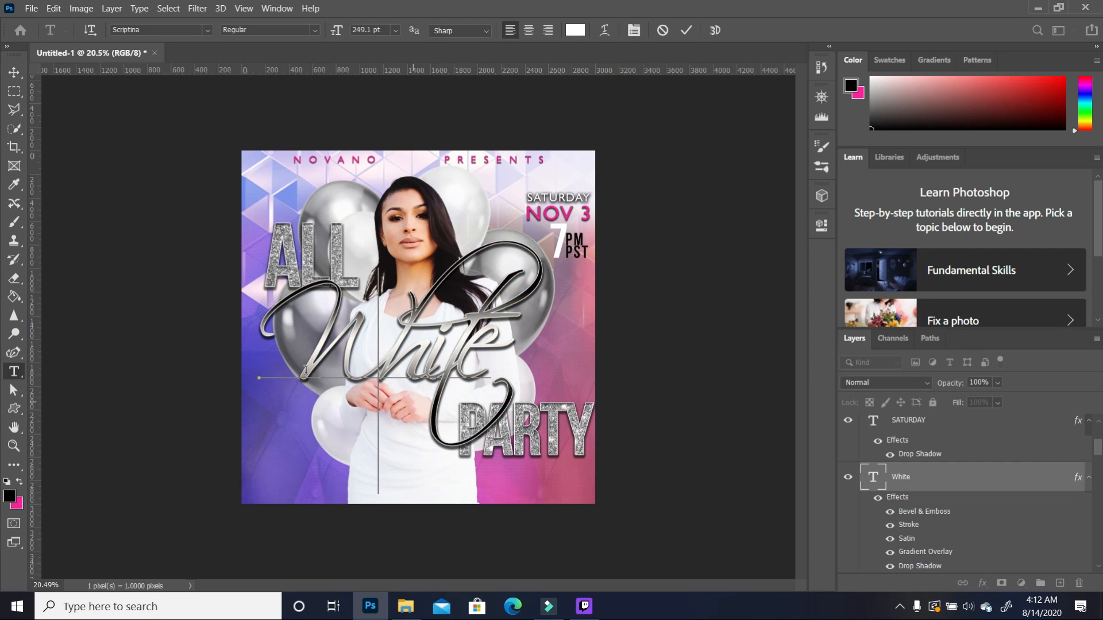
left_click(14, 372)
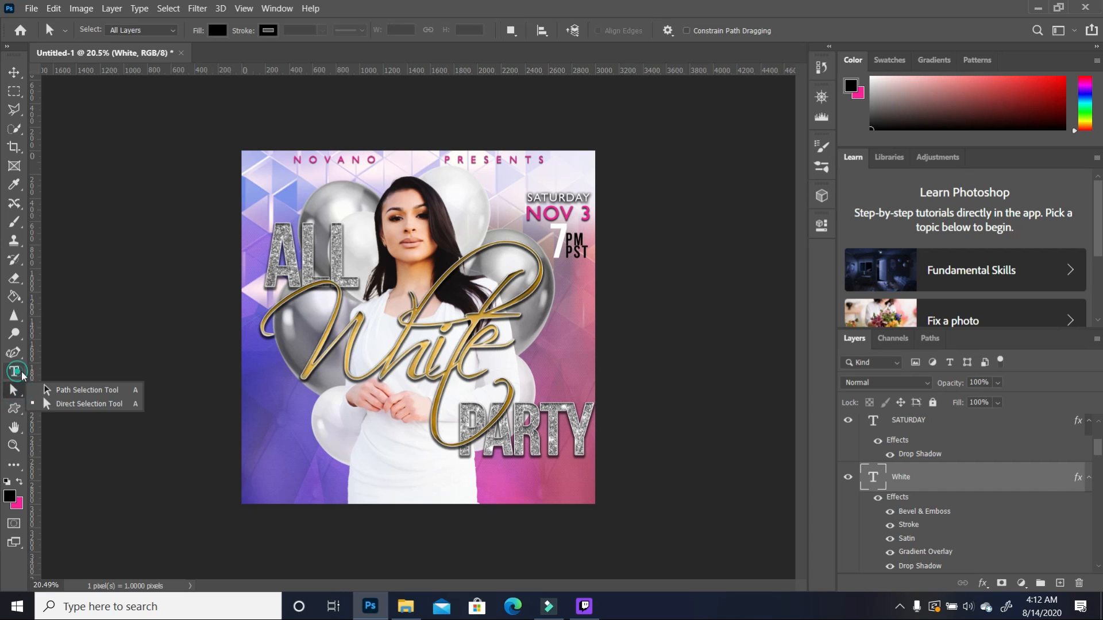
left_click(263, 483)
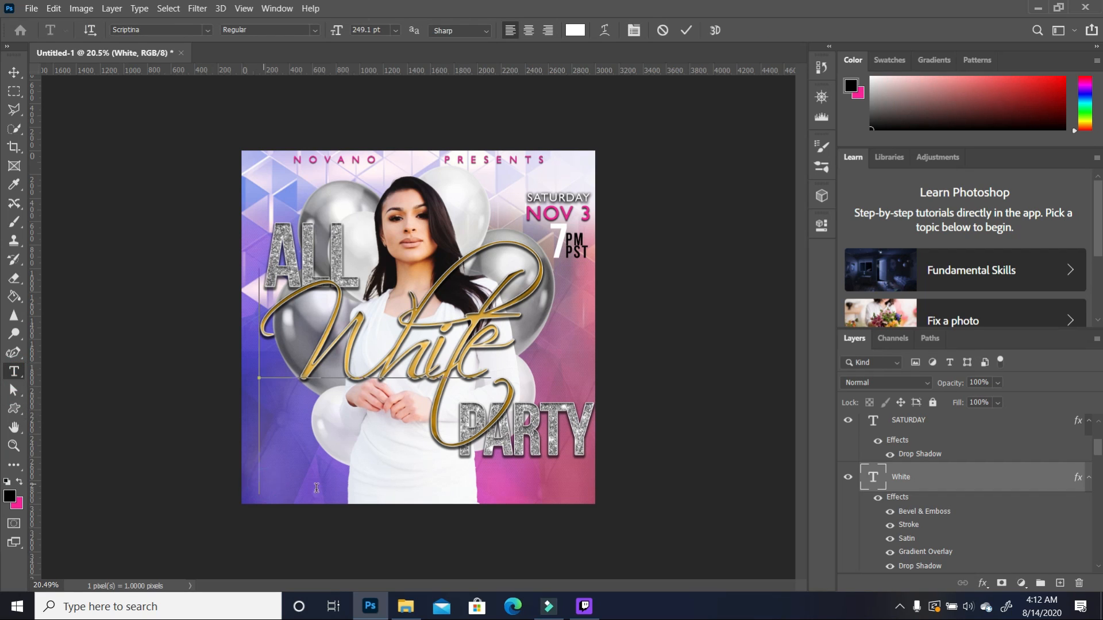
Step: Set the new text to Bebas Neue Bold at 36 pt and select its placeholder text
left_click(15, 372)
left_click(274, 192)
left_click(315, 29)
left_click(395, 30)
left_click(370, 177)
left_click(207, 30)
left_click_drag(383, 436, 383, 124)
left_click(311, 123)
Step: Type TACOMA DOME in pink, enlarge it to about 154% and place it near the bottom
type("TACOMA DOME")
key("ctrl+a")
key("ctrl+Return")
key("x")
key("alt+BackSpace")
key("ctrl+t")
left_click_drag(335, 197, 369, 207)
left_click_drag(413, 391, 446, 480)
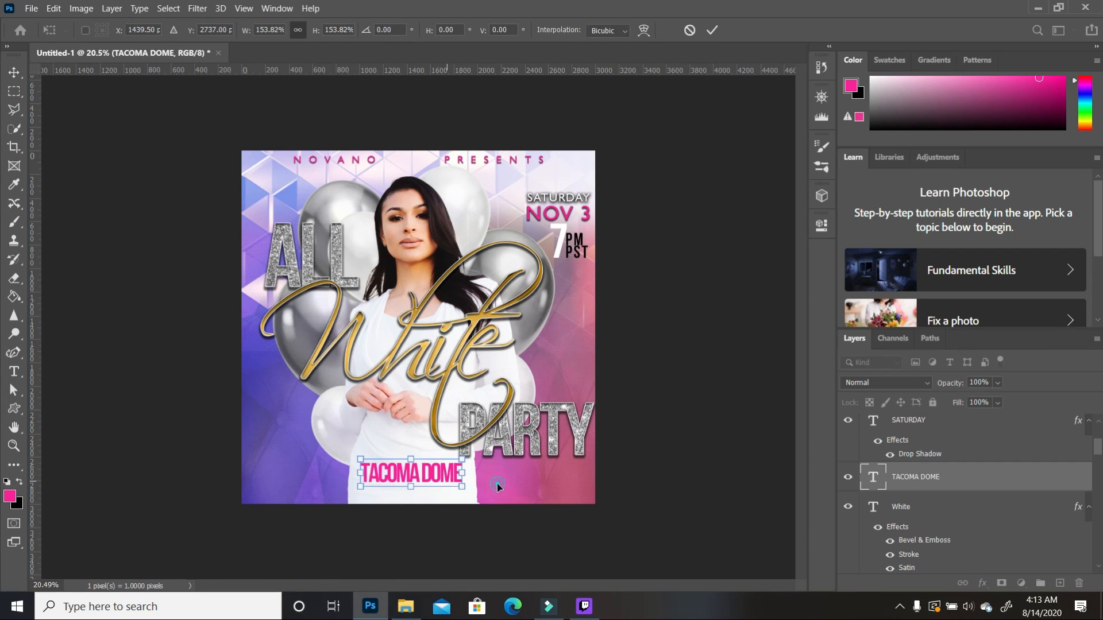
key("Return")
left_click(958, 504)
Step: Select the TACOMA DOME layer and nudge the title slightly left
scroll(958, 473, "down", 4)
left_click(943, 512)
scroll(930, 494, "down", 2)
left_click(917, 478)
left_click(443, 470)
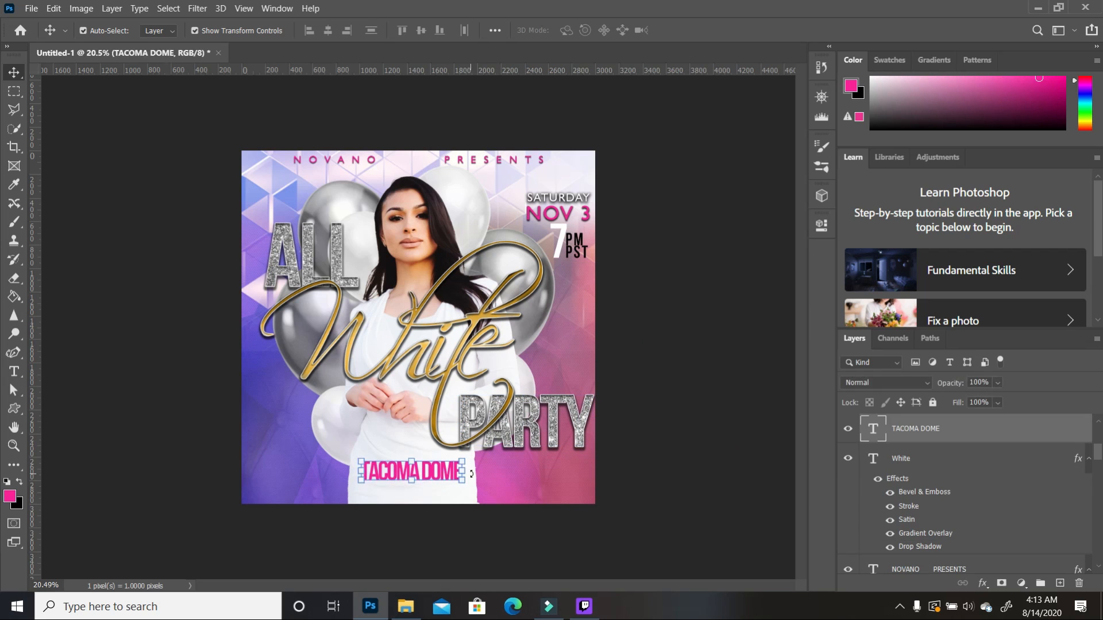
double_click(443, 470)
left_click(13, 72)
left_click_drag(440, 469, 437, 467)
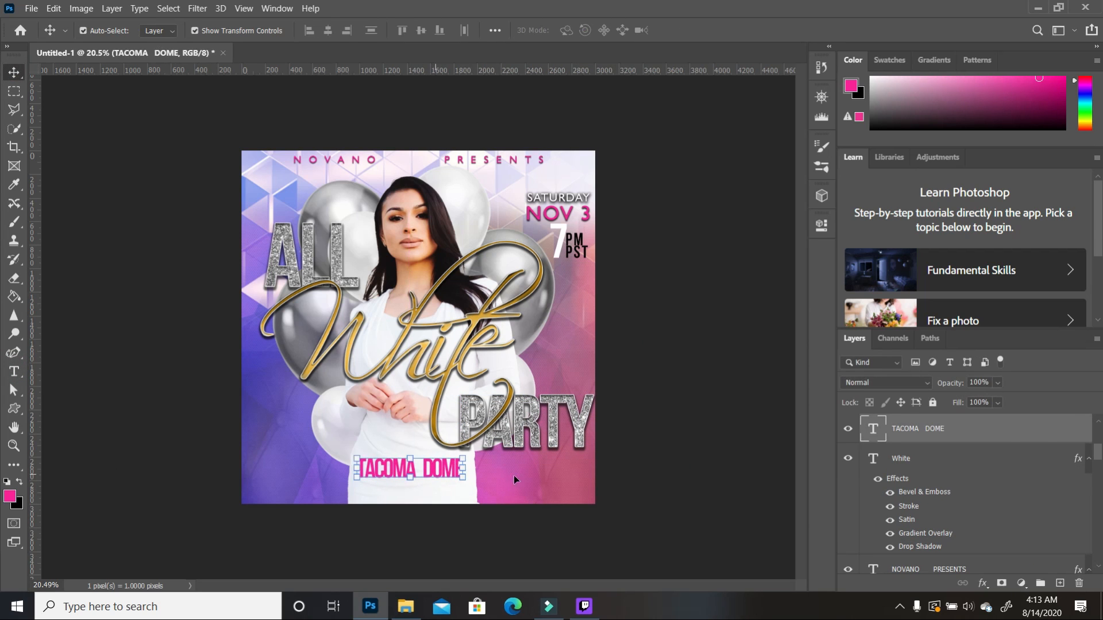
left_click(515, 477)
left_click(445, 468)
left_click(64, 424)
Step: Add the venue address and contact number as a new text line in Calibri
left_click(14, 371)
left_click(278, 193)
type("2727E D ST")
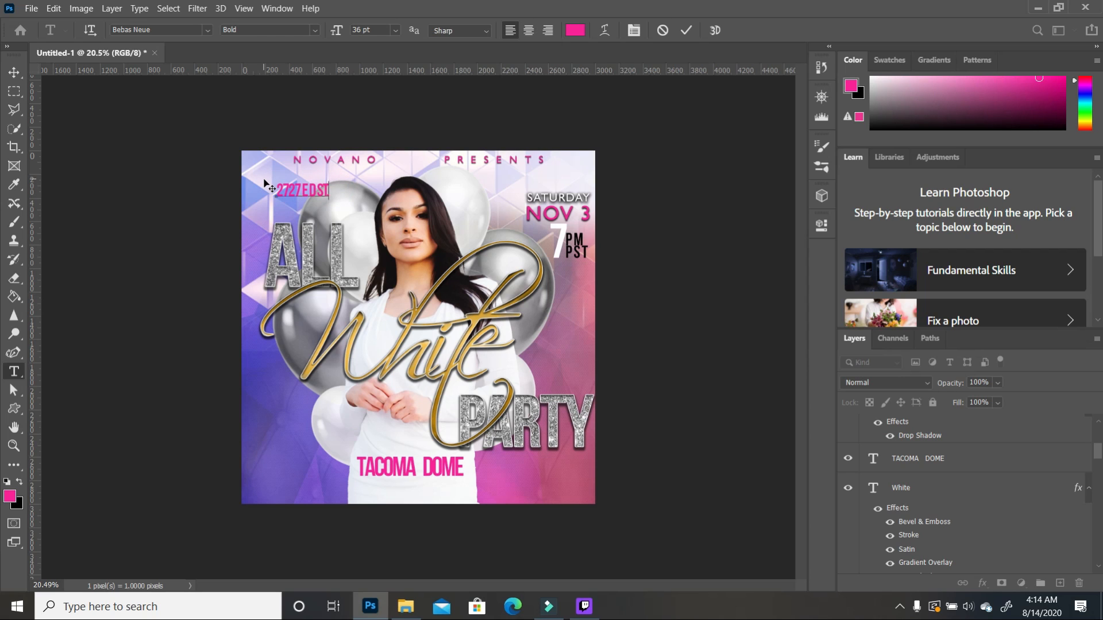
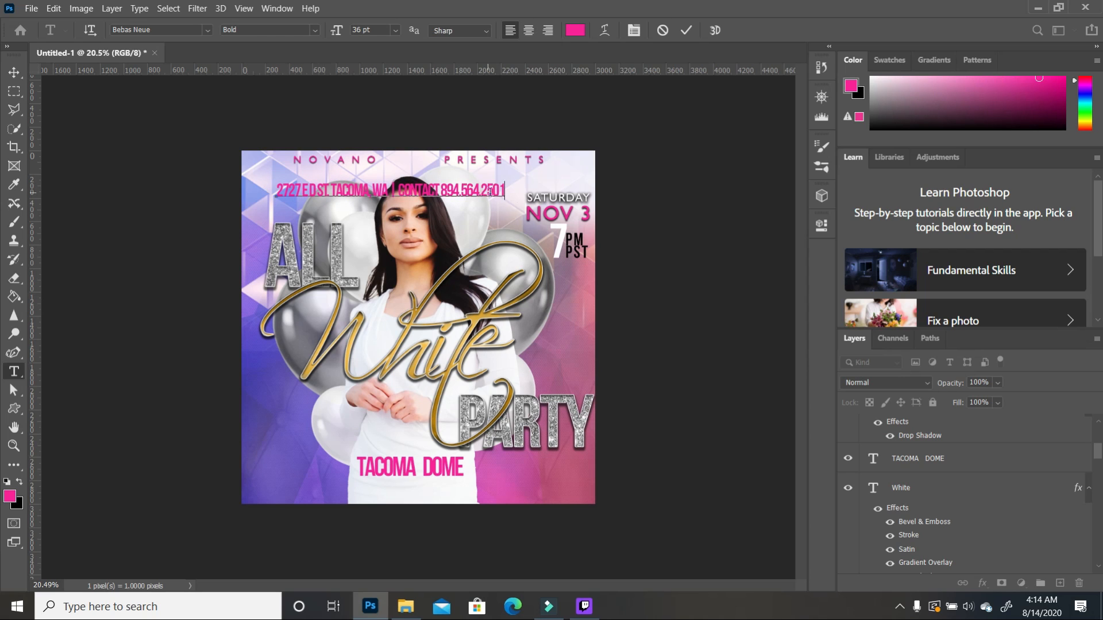
key("ctrl+a")
left_click(207, 30)
scroll(192, 271, "down", 6)
left_click(173, 383)
Step: Move and shrink the address line to fit the bottom, and scale TACOMA DOME to about 85%
left_click(14, 72)
left_click_drag(493, 189, 477, 481)
left_click_drag(597, 477, 521, 482)
left_click_drag(507, 490, 537, 484)
left_click(445, 466)
left_click_drag(463, 453, 454, 474)
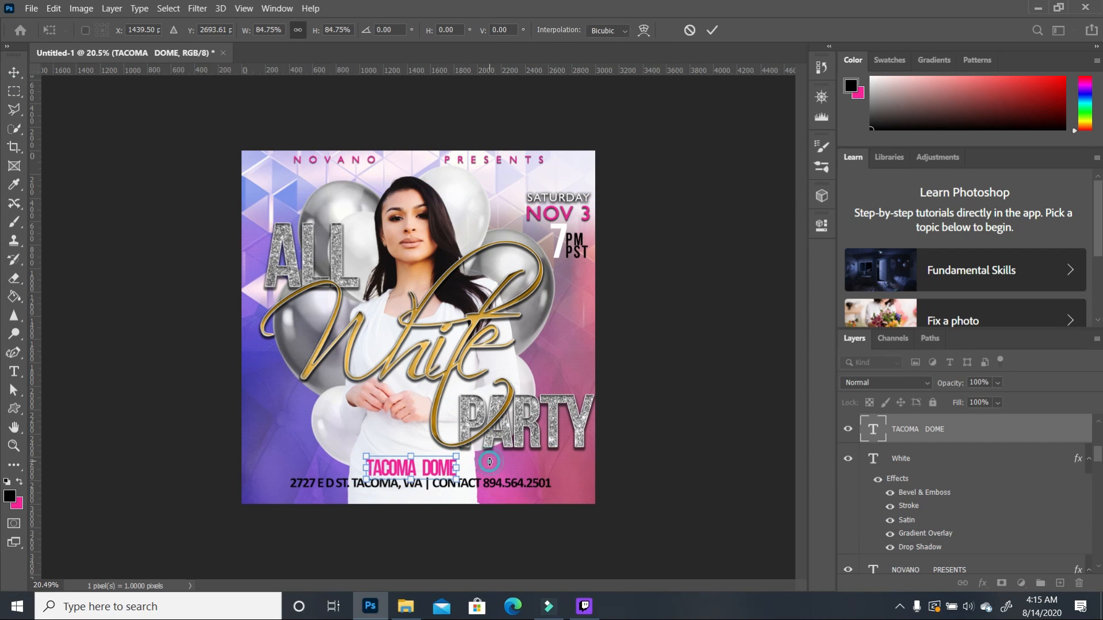
double_click(425, 465)
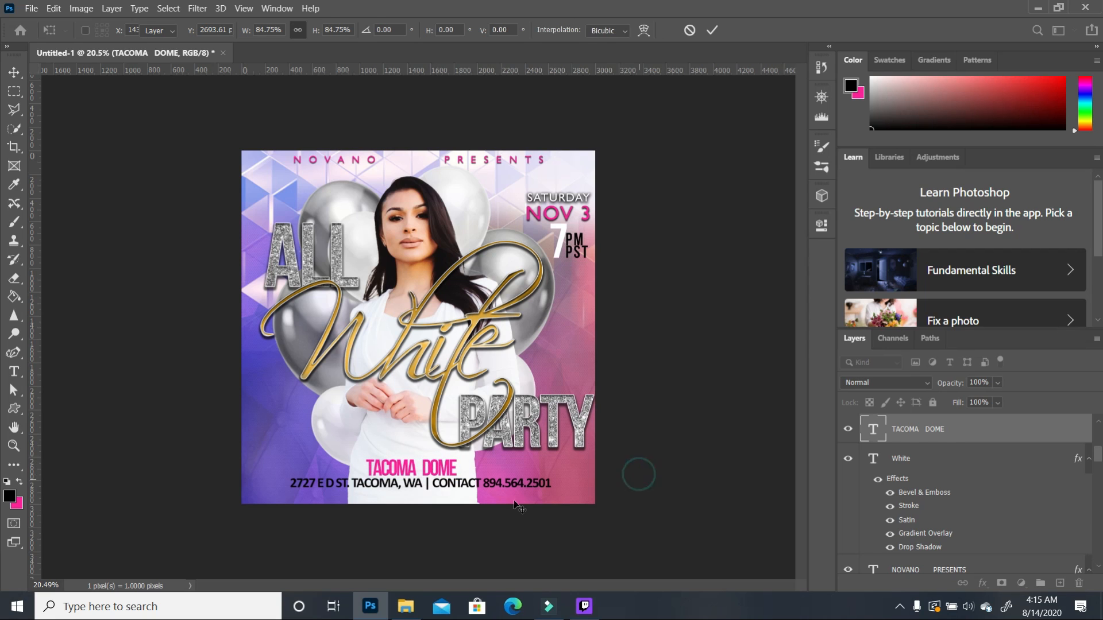
Step: Open the Layer Style settings for the address text layer, keeping its name unchanged
left_click(542, 484)
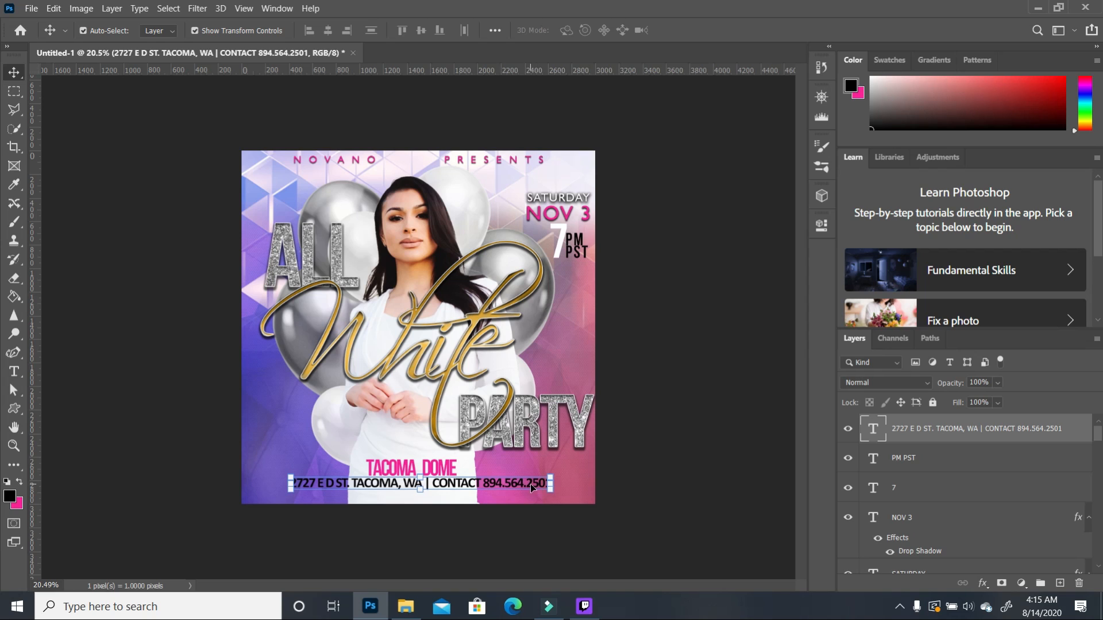
double_click(1073, 428)
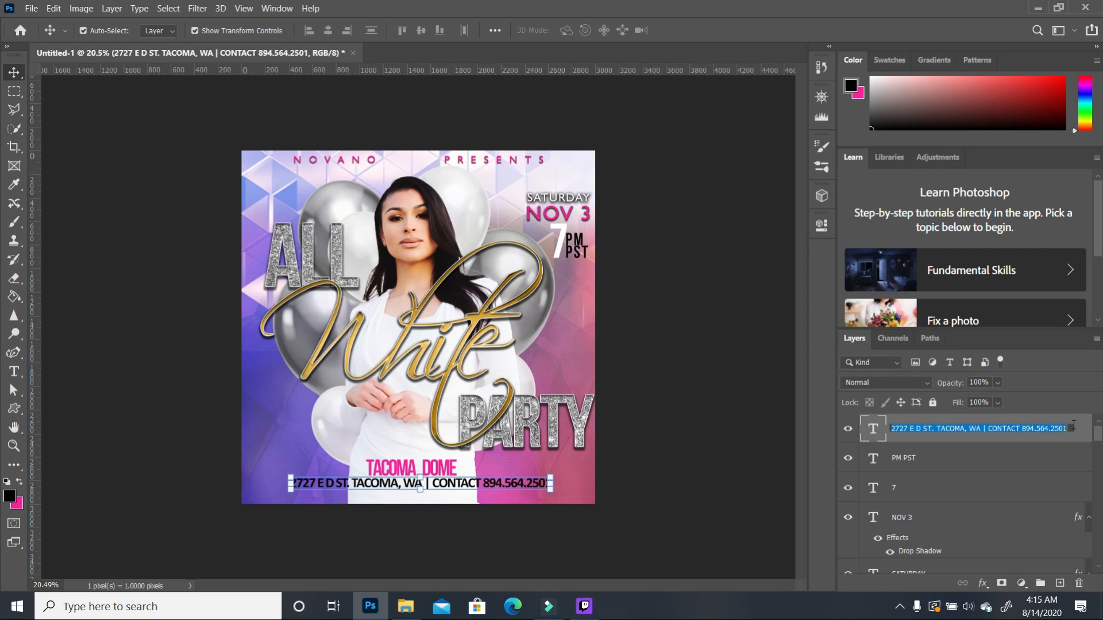
left_click(1062, 479)
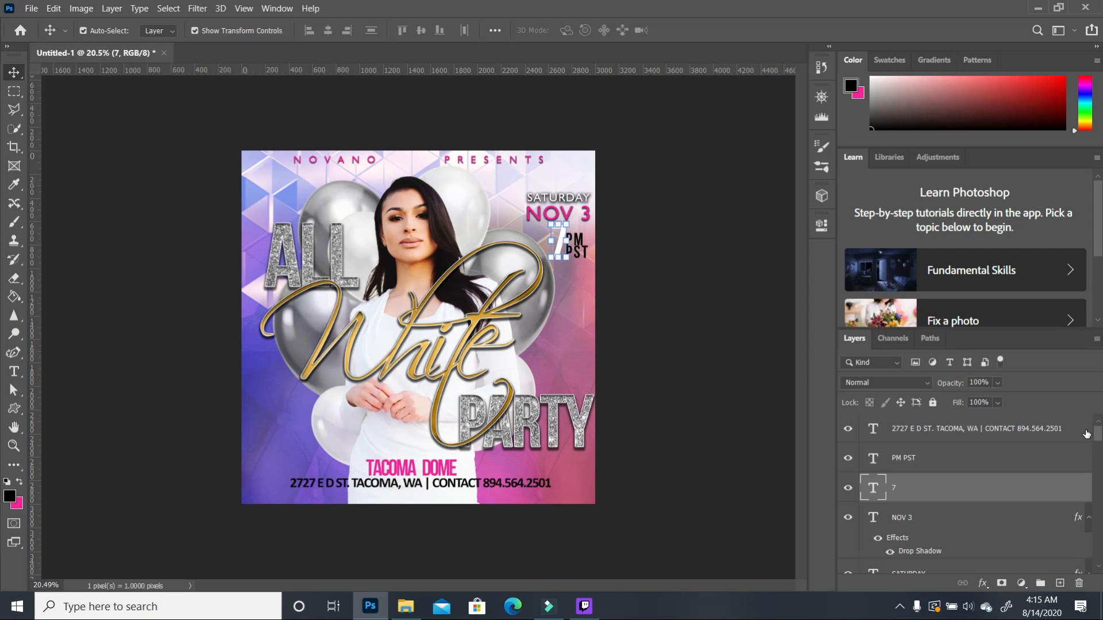
left_click(1087, 434)
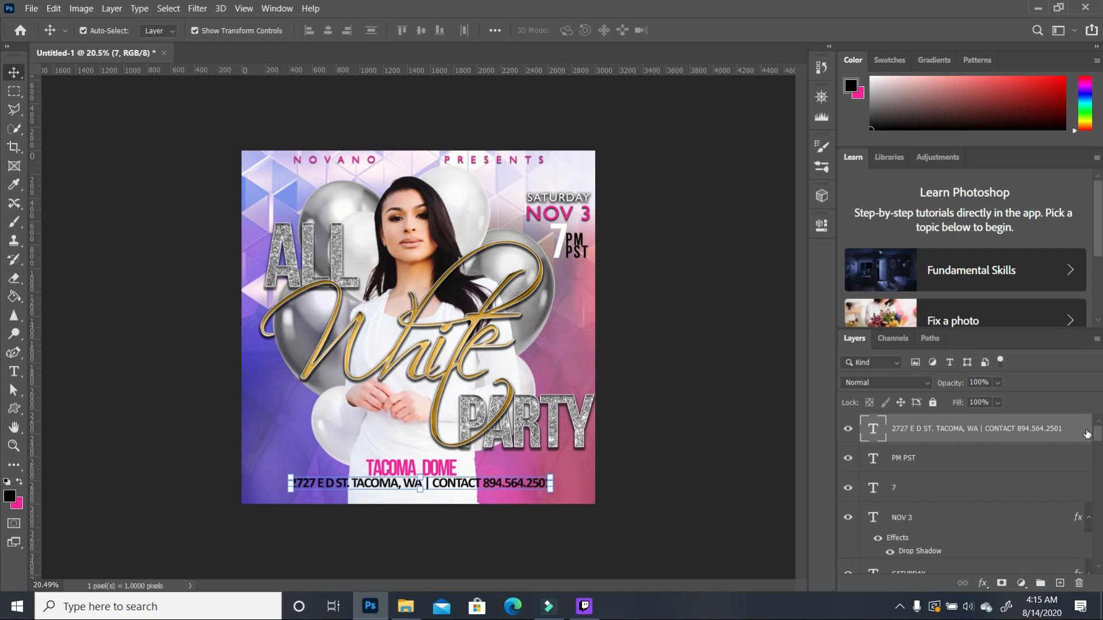
double_click(1087, 434)
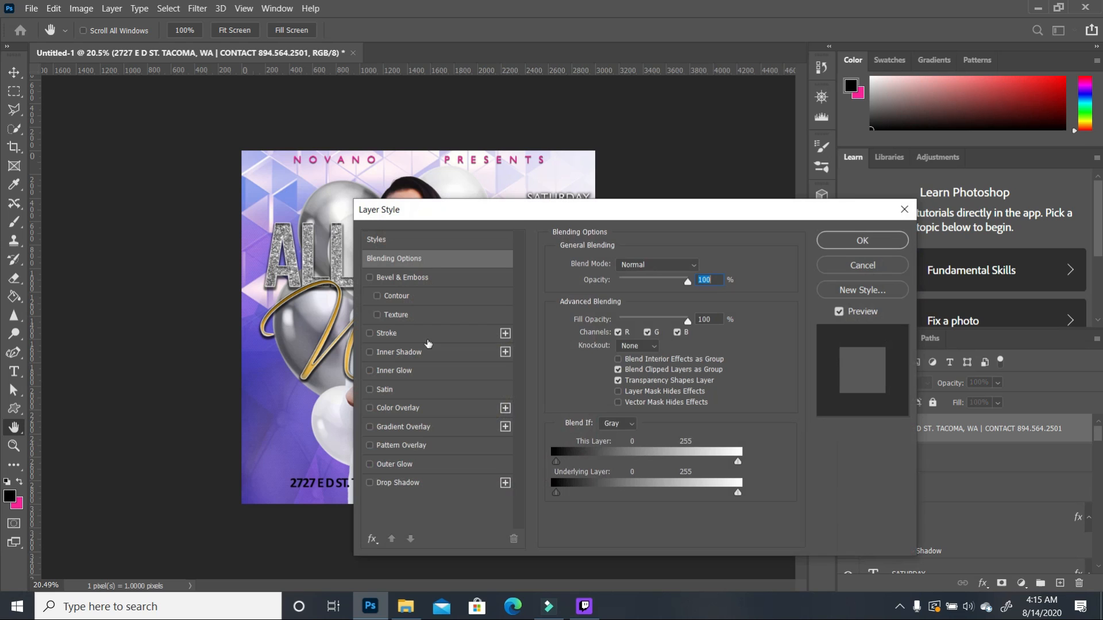
Step: Give the address a drop shadow in a light colour sampled from the dress, 58% opacity, 4 px size
left_click(370, 483)
mouse_move(521, 215)
left_mouse_down()
mouse_move(673, 194)
mouse_move(721, 122)
left_mouse_up()
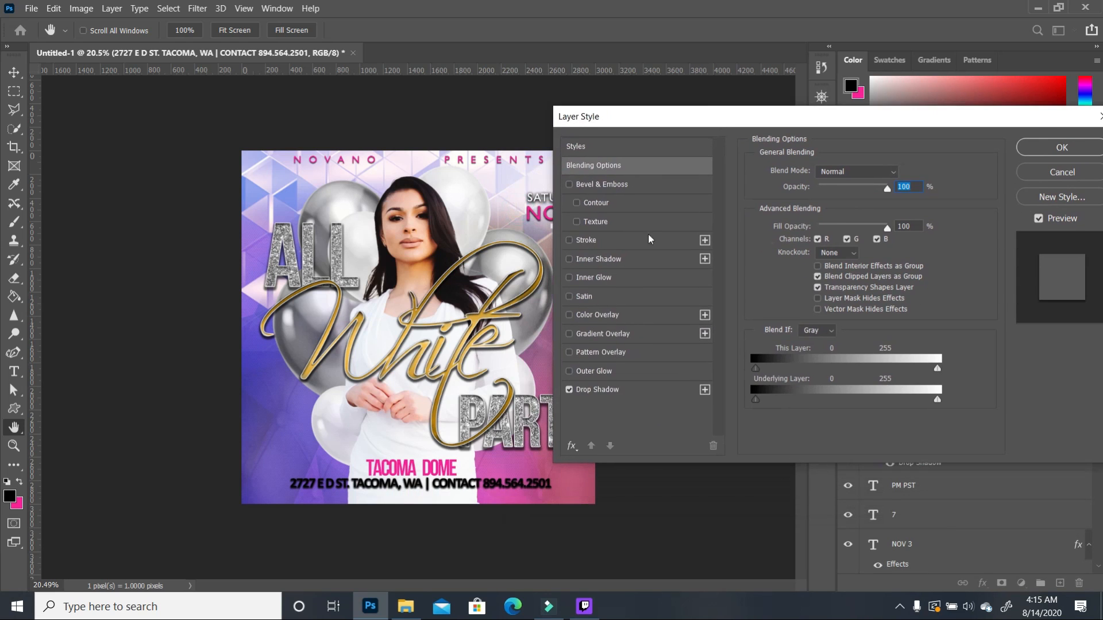
left_click(630, 393)
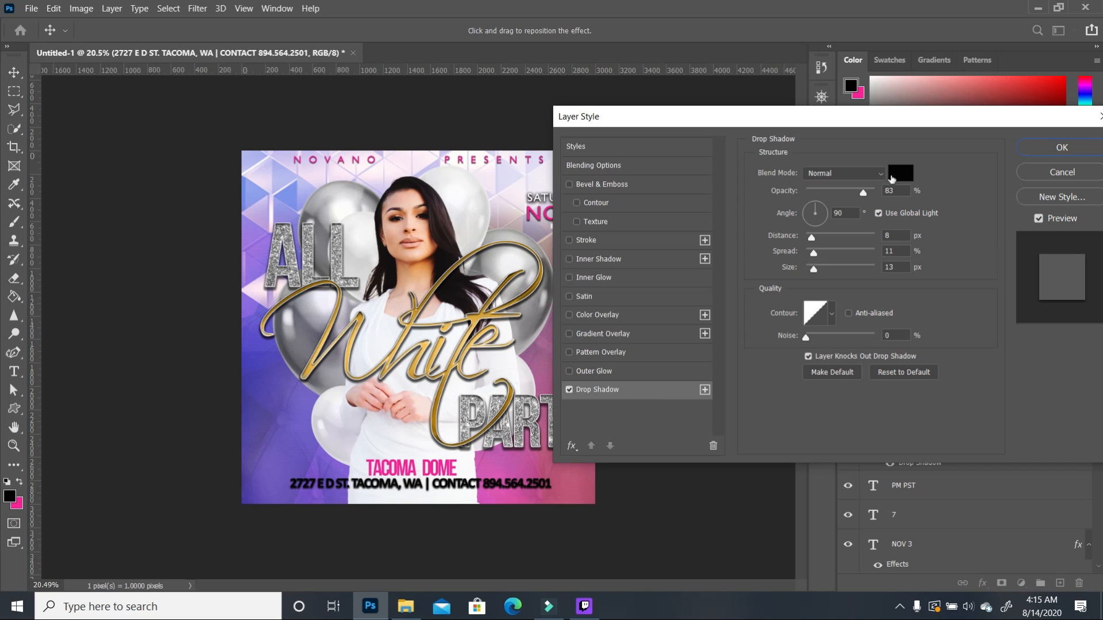
left_click(897, 174)
left_click(610, 278)
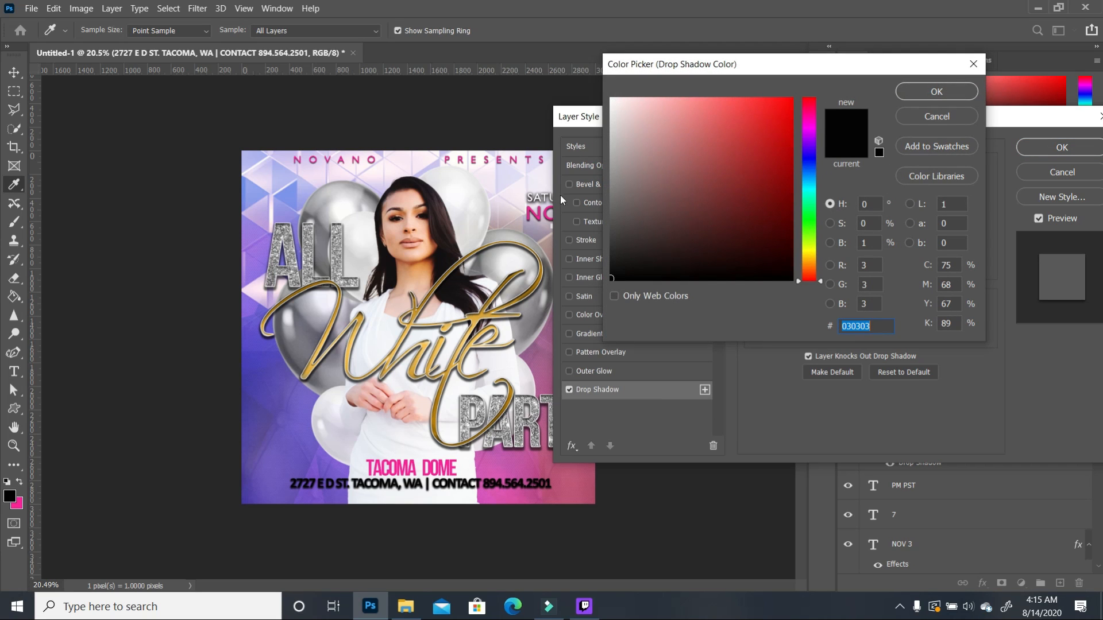
left_click(400, 380)
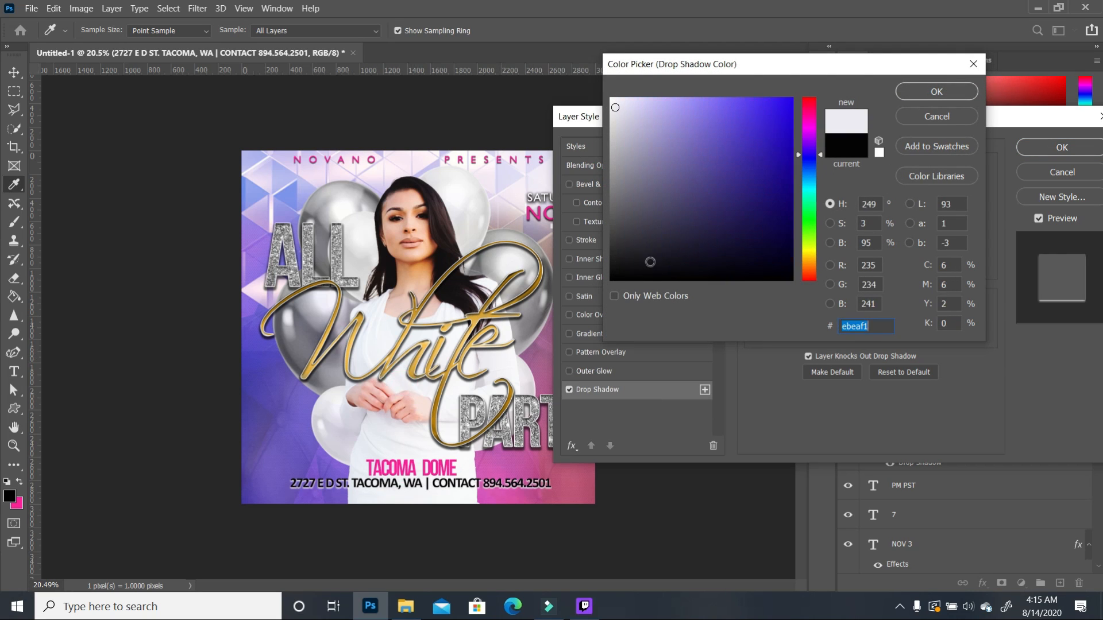
left_click(936, 92)
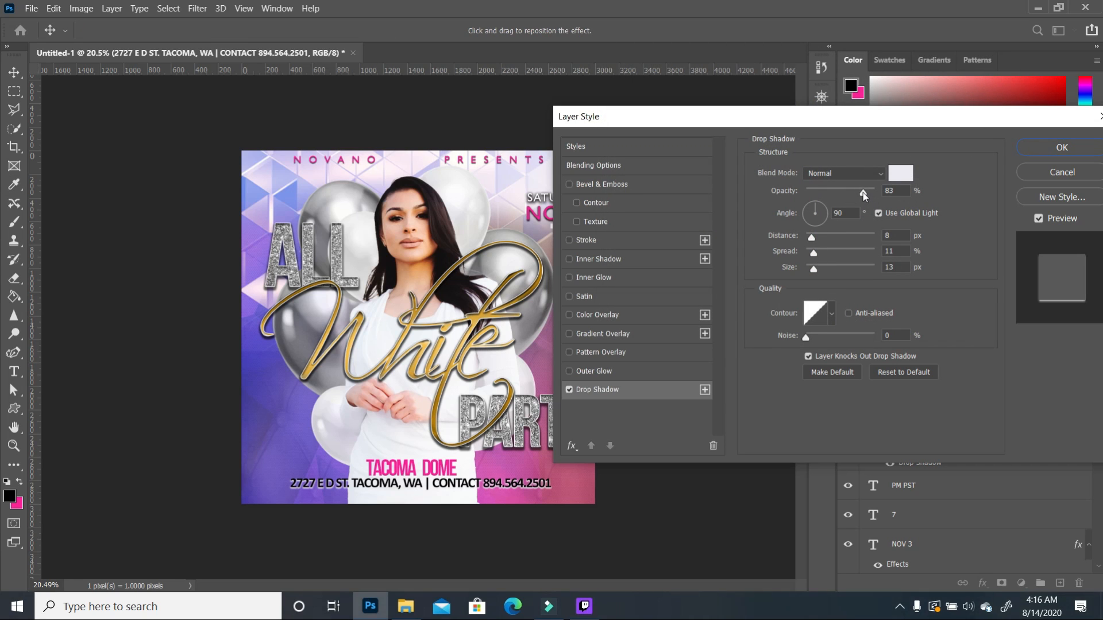
left_click_drag(855, 196, 846, 198)
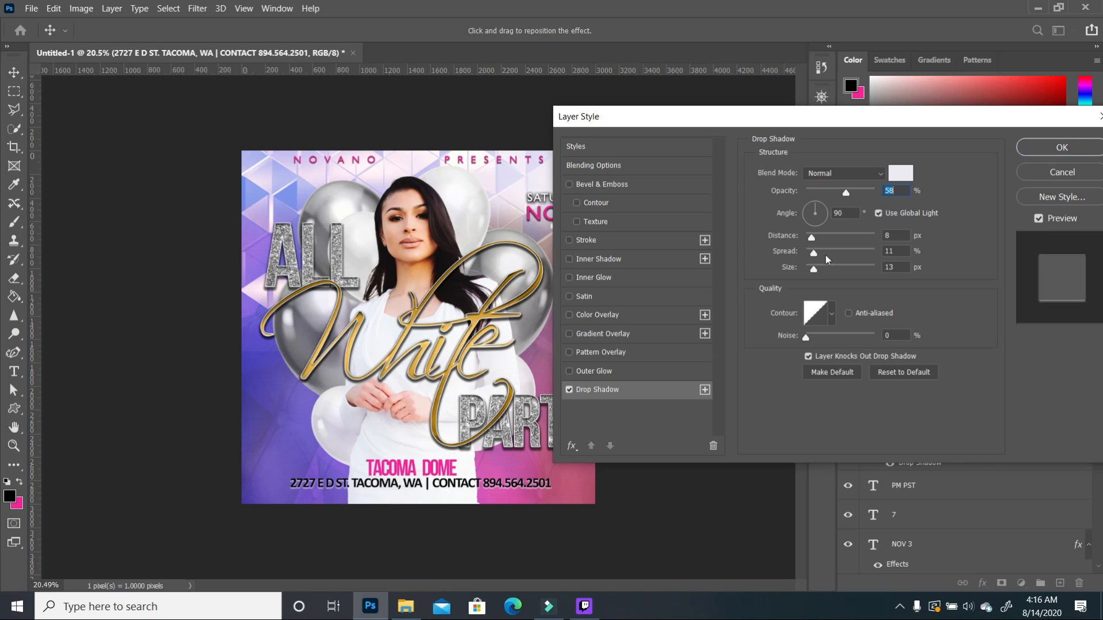
left_click_drag(813, 271, 809, 273)
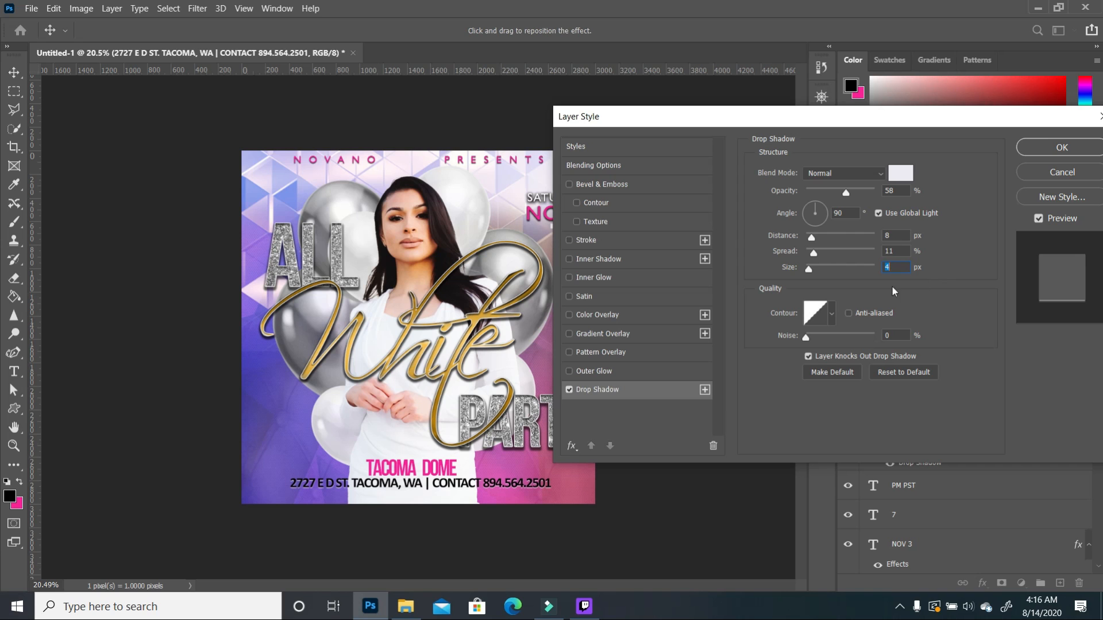
left_click(1061, 148)
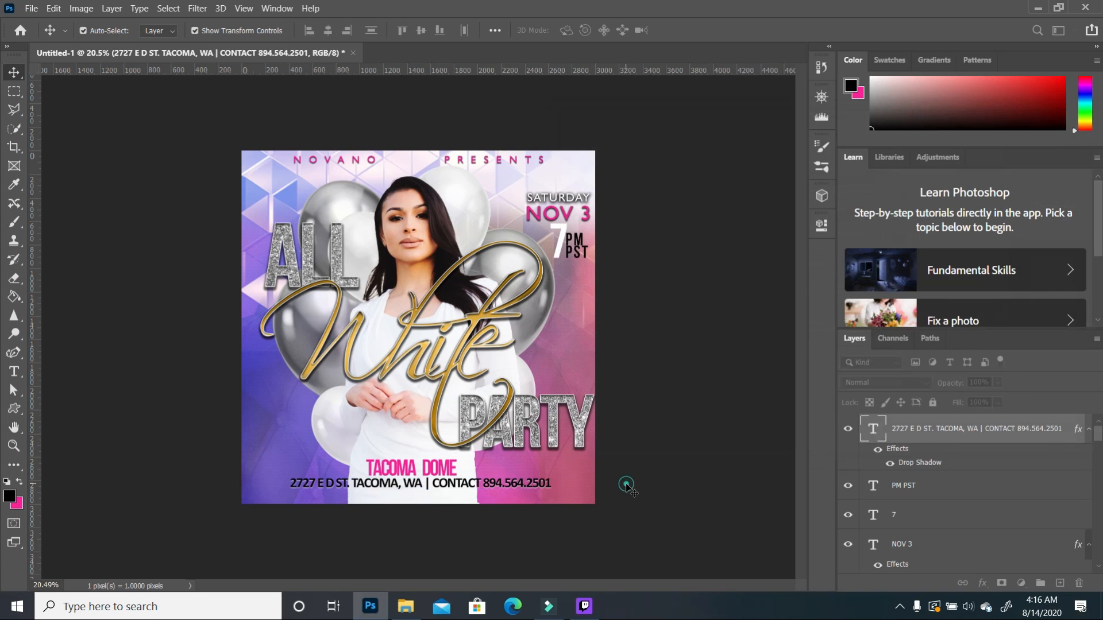
Step: On a new layer, fill a thin bottom strip with orange sampled from the White script
scroll(627, 474, "up", 3)
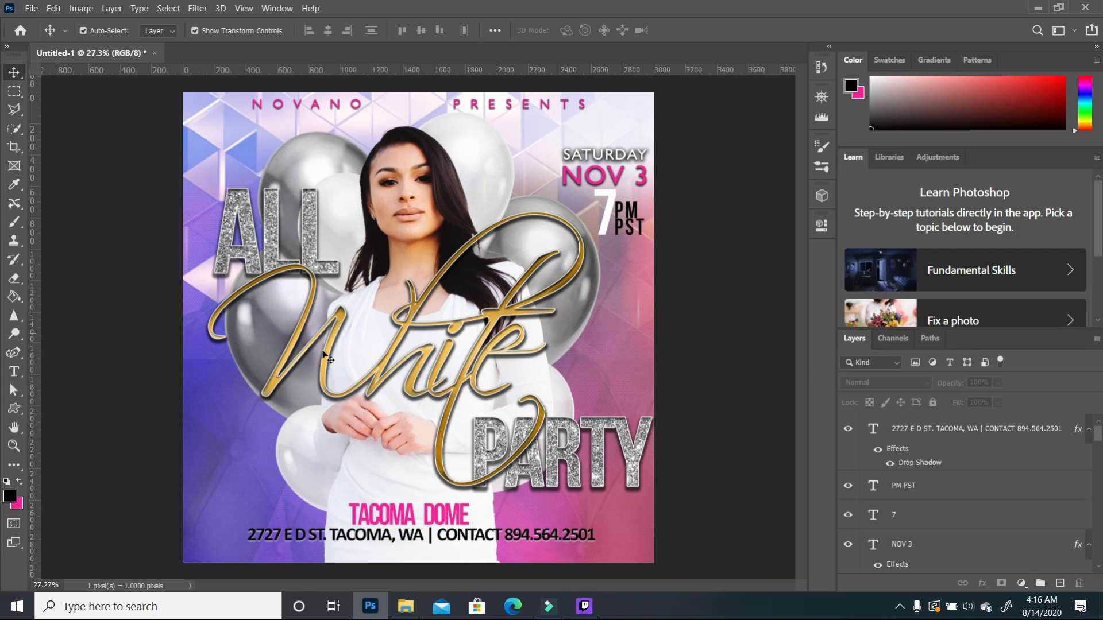
left_click(9, 497)
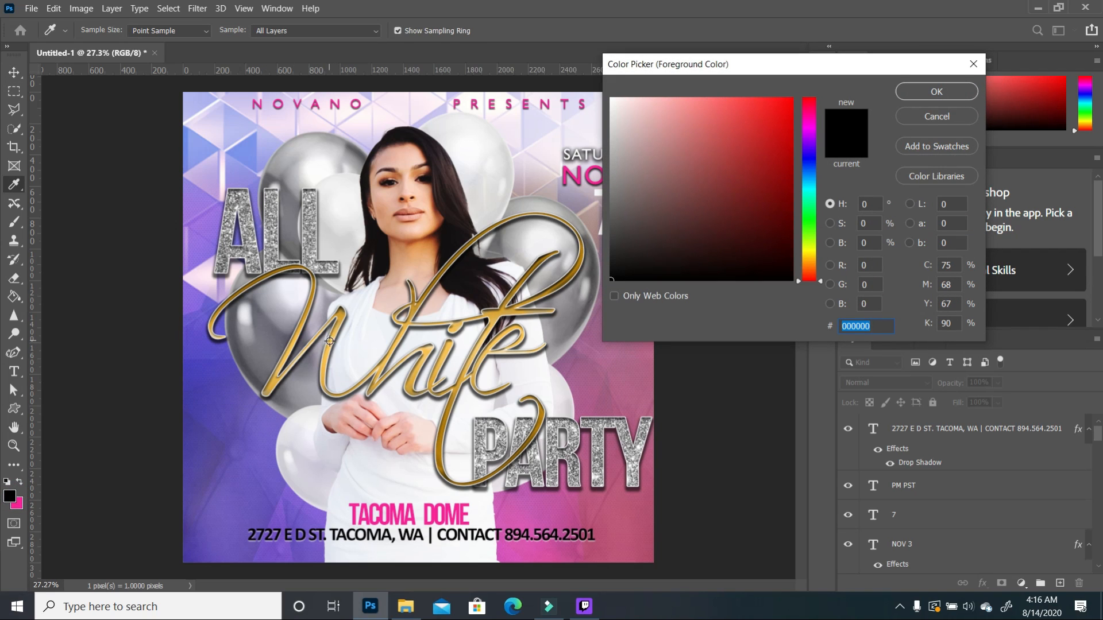
left_click(329, 341)
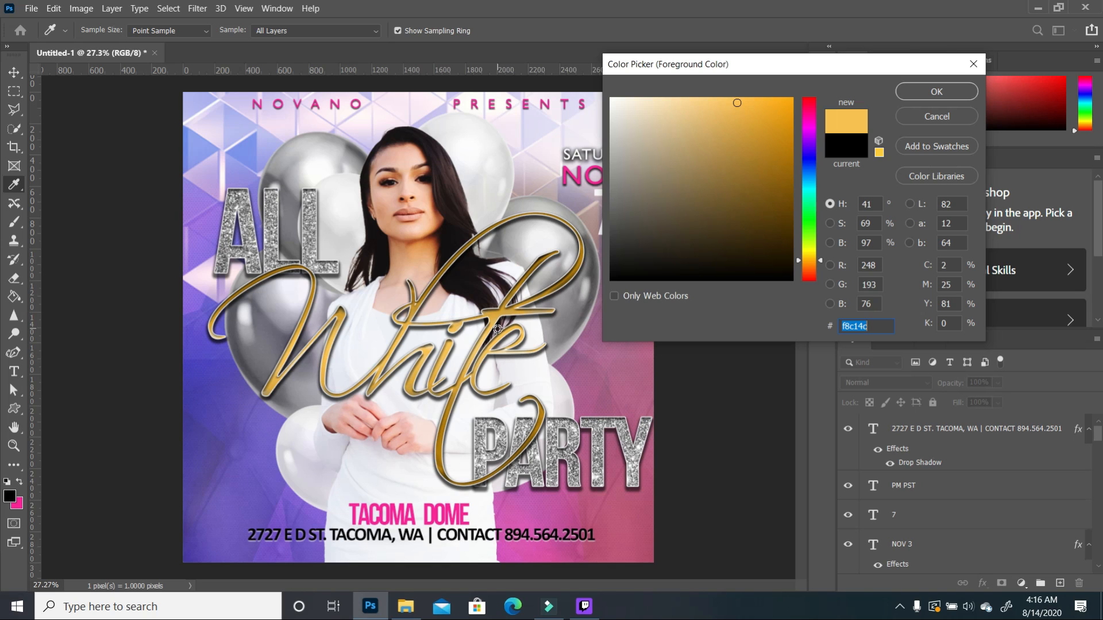
left_click(936, 92)
key("v")
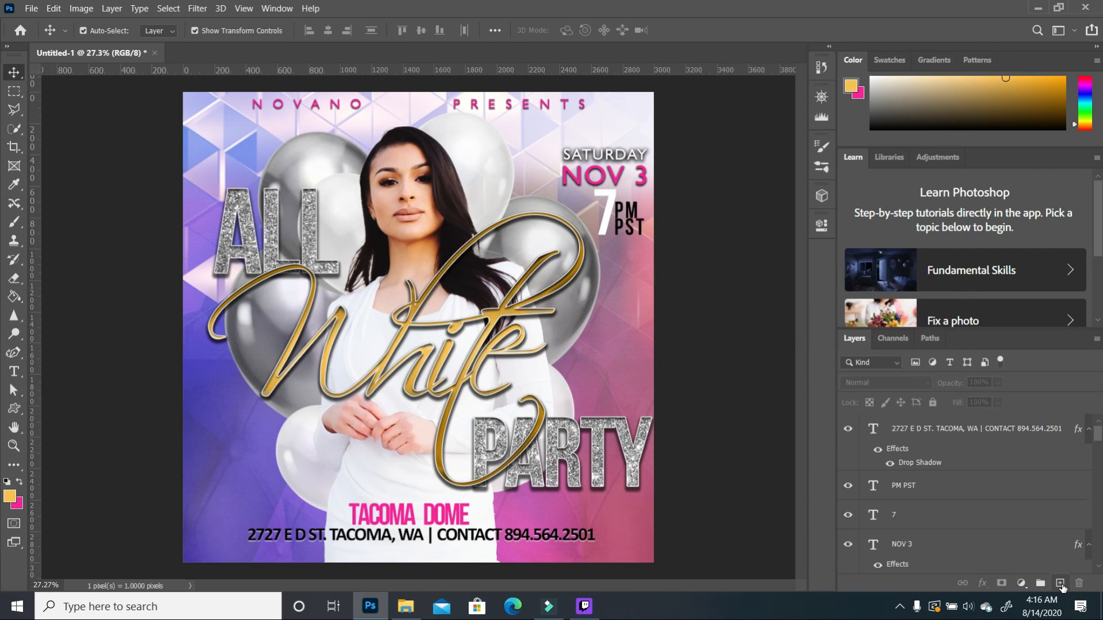
left_click(1060, 584)
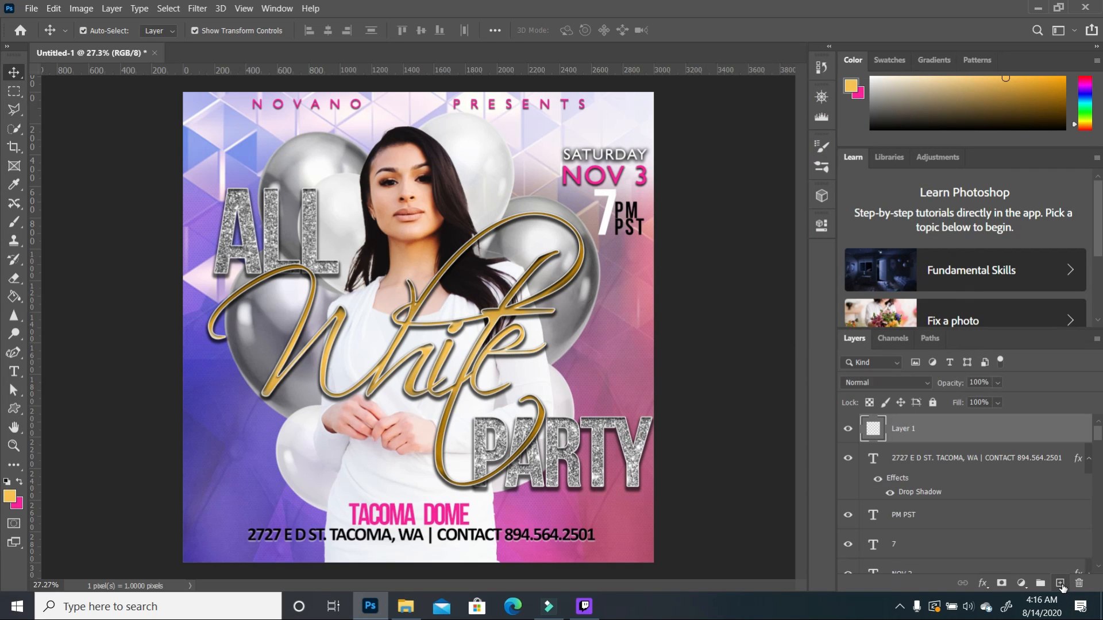
left_click(15, 93)
right_click(15, 93)
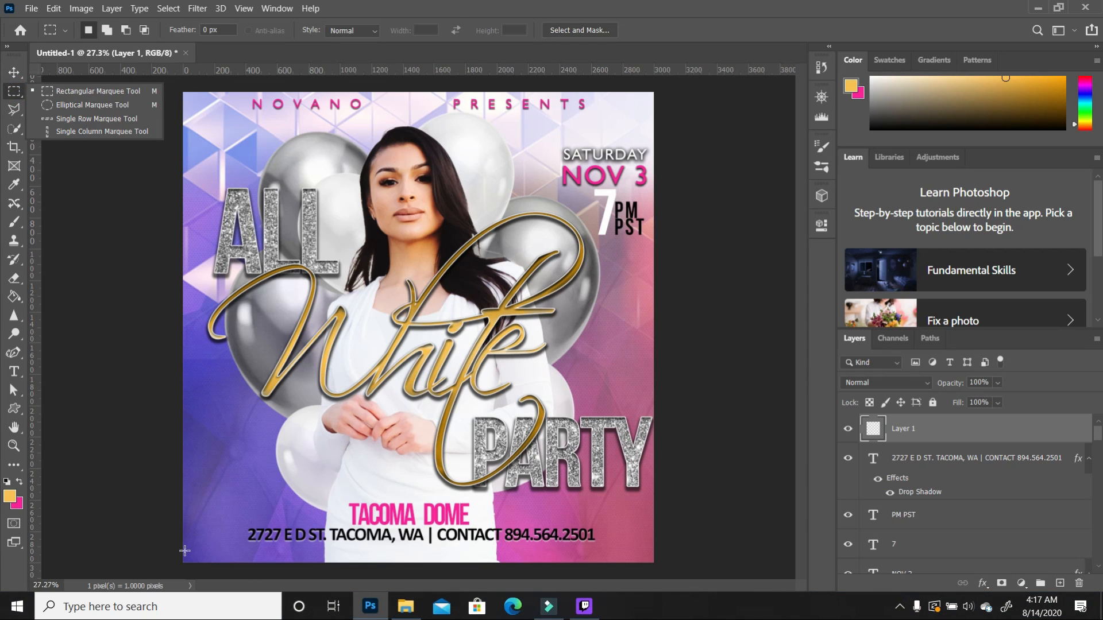
left_click_drag(184, 548, 663, 577)
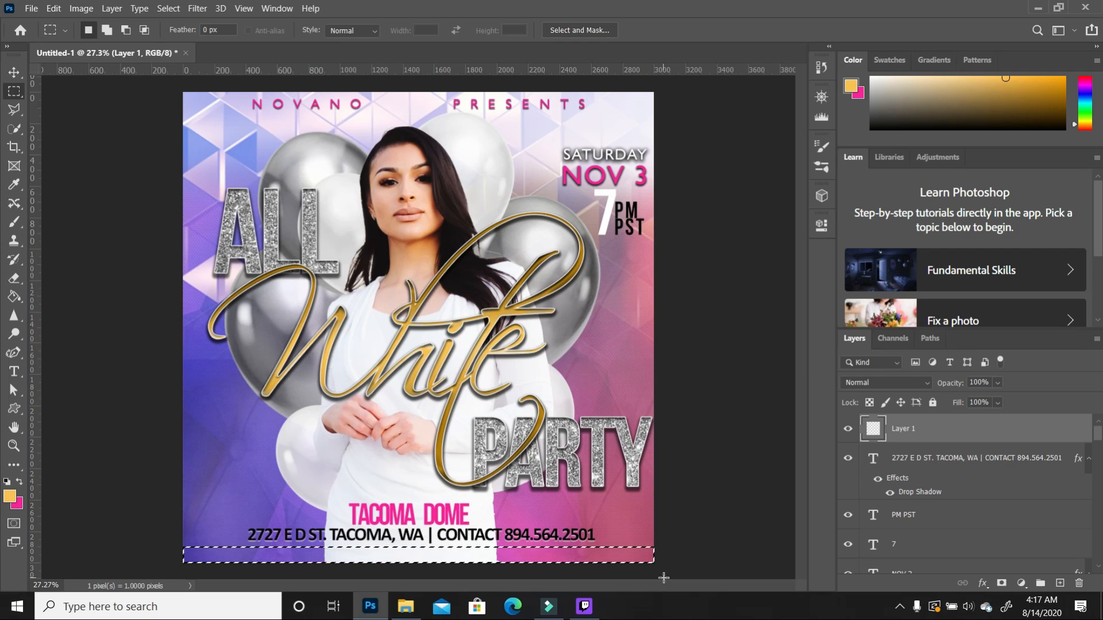
left_click(15, 296)
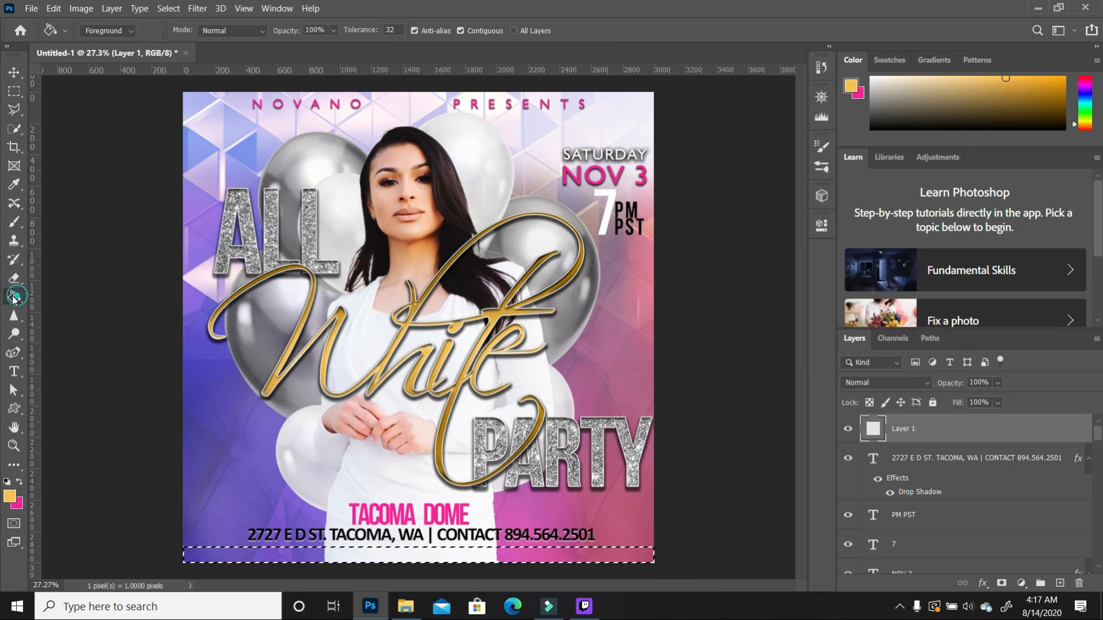
left_click(532, 556)
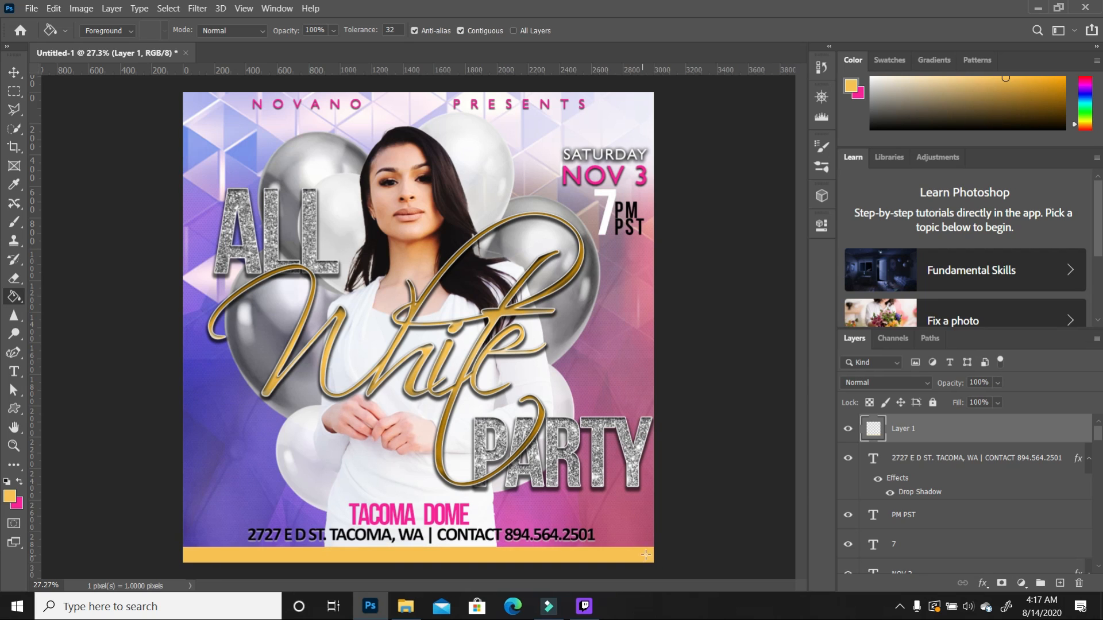
key("ctrl+d")
Step: Nudge the orange strip, the address line and TACOMA DOME down slightly
key("v")
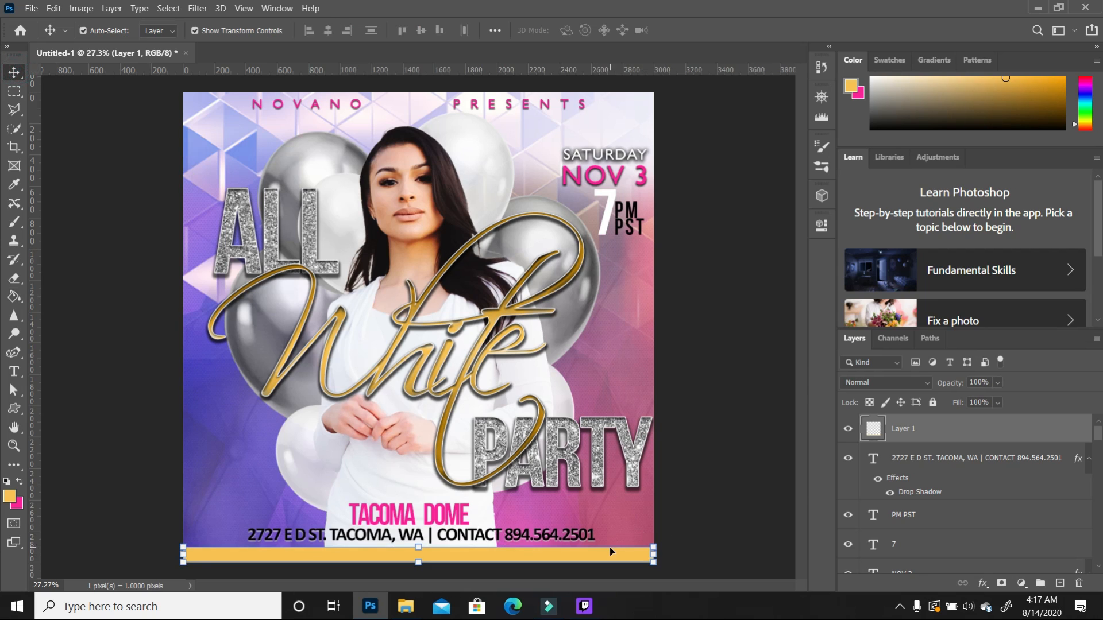
key("shift+Down")
key("shift+Down")
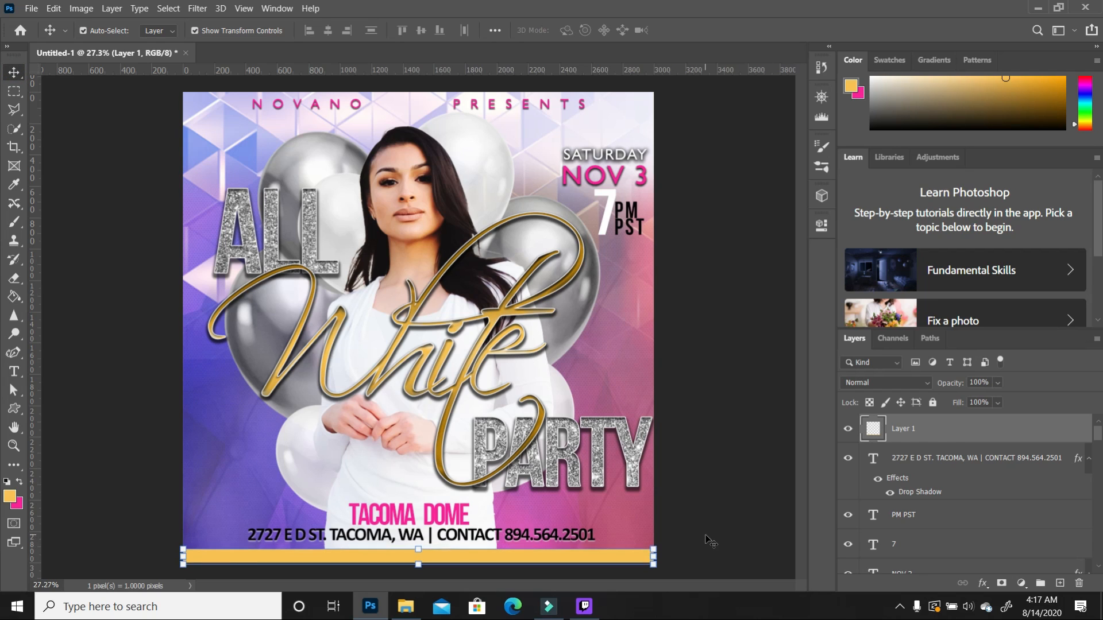
left_click(552, 539)
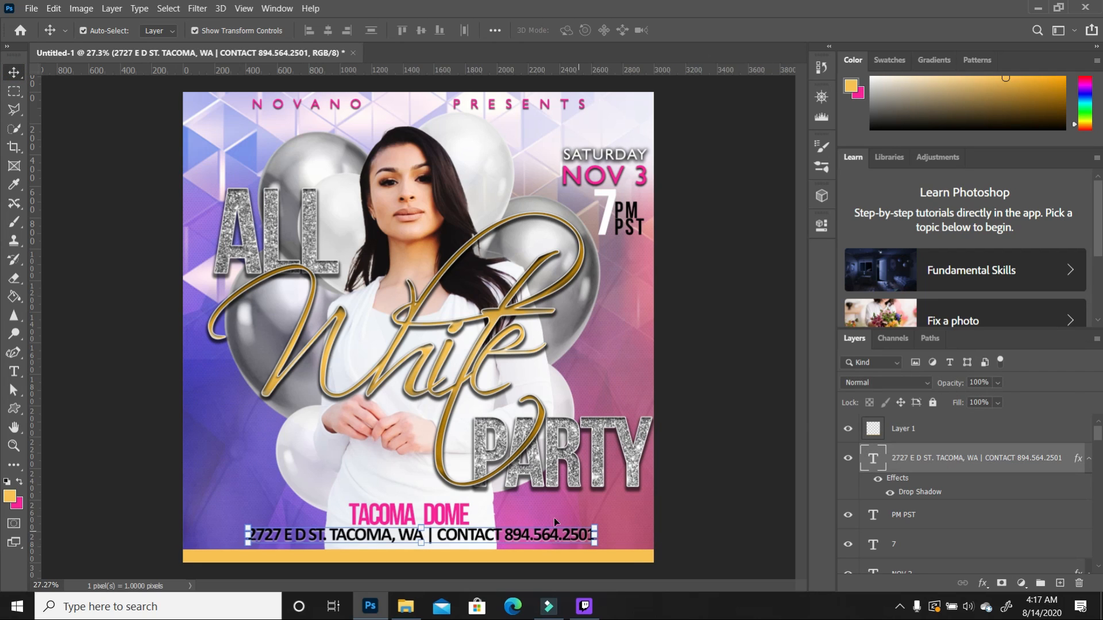
key("shift+Down")
key("shift+Down")
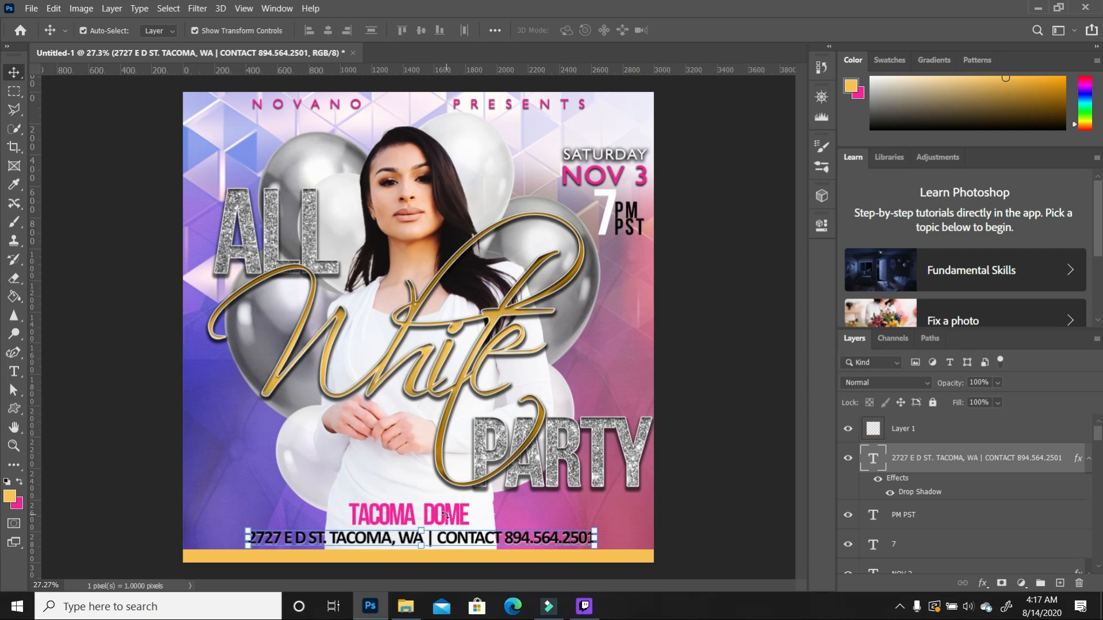
left_click(722, 510)
left_click(447, 515)
key("shift+Down")
key("shift+Down")
key("shift+Down")
left_click(697, 520)
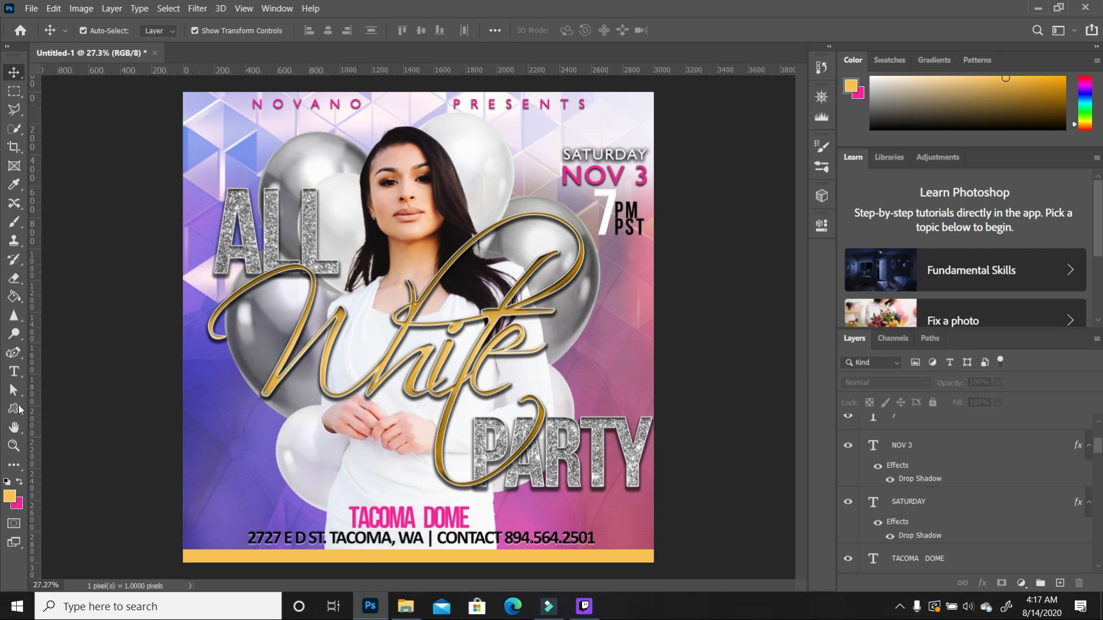
Step: Type 'FREE ENTRY | VIP SECTION | GUEST LIST ONLY | FREE PARKING' on the orange bar
left_click(15, 373)
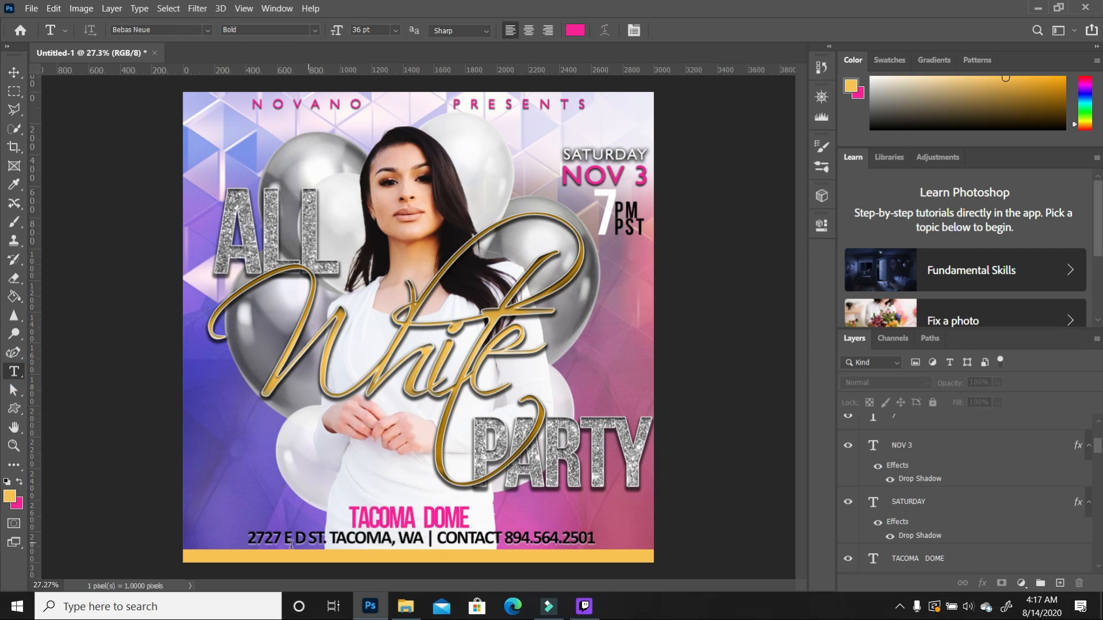
left_click(193, 556)
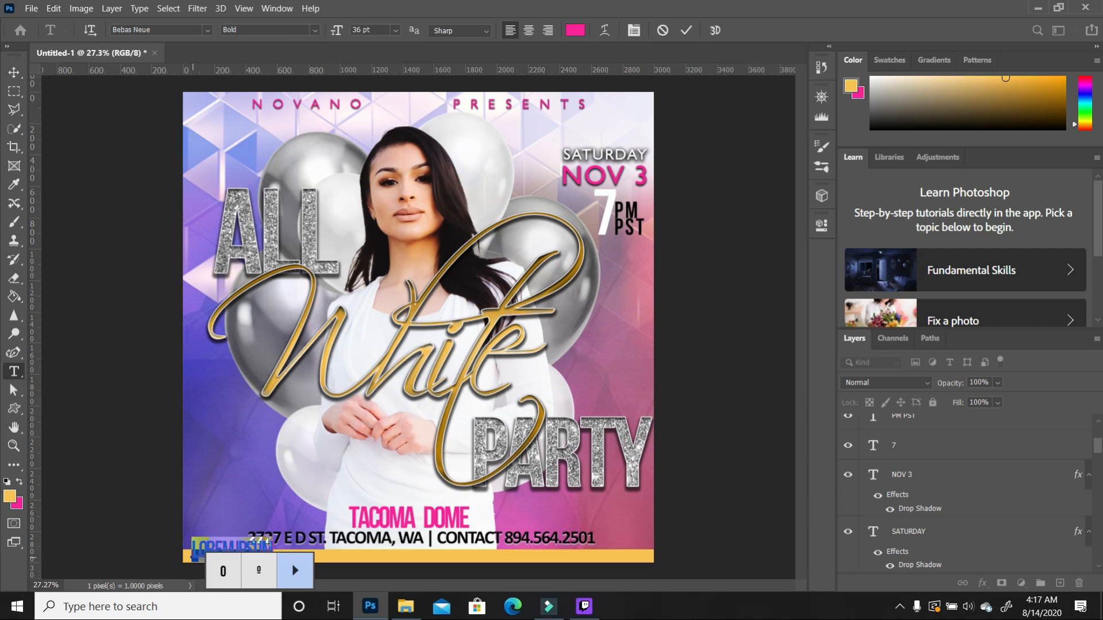
type("FREE ENTRY | VIP SECTION | GU")
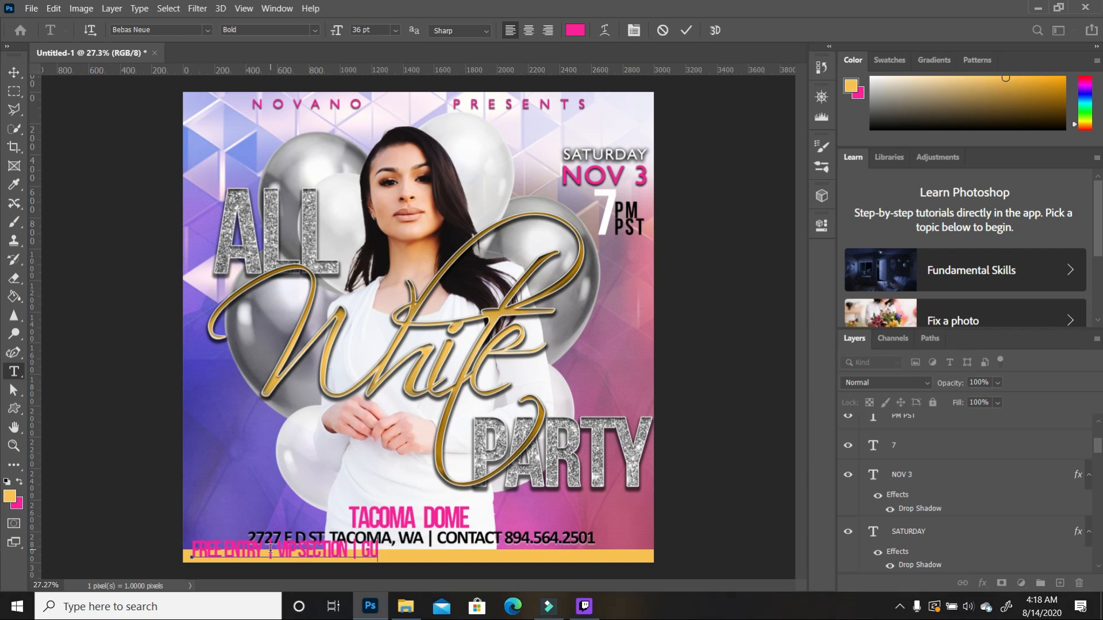
type("EST LIST ONLY | FREE PARKING")
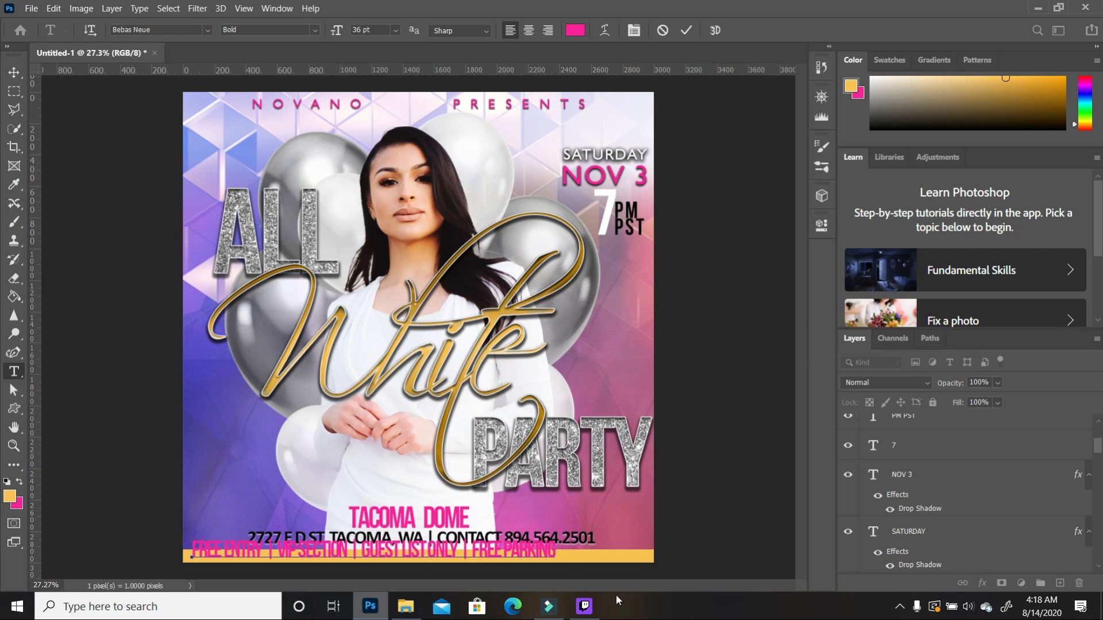
left_click_drag(556, 549, 6, 502)
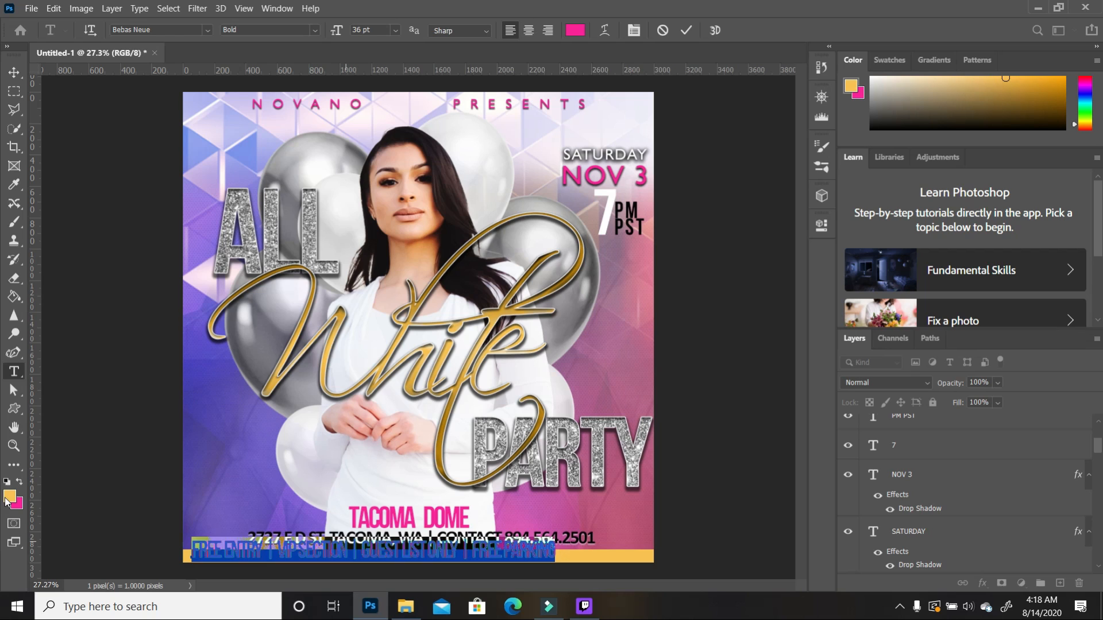
Step: Make the line black Humanst521 BT at 24 pt and scale it down to about 75%
left_click(7, 482)
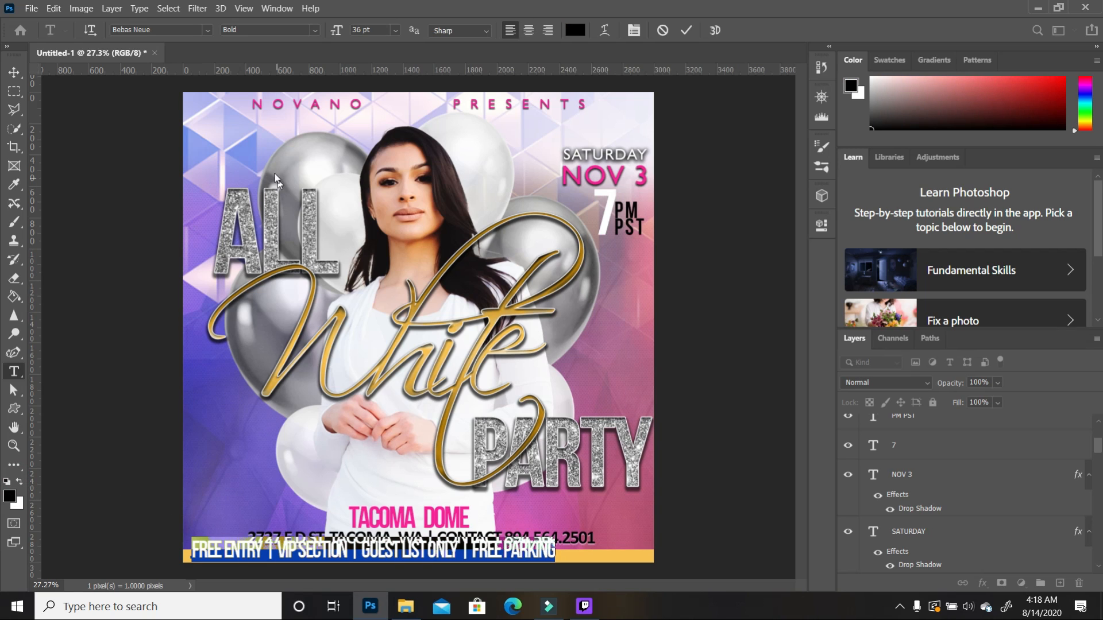
left_click(200, 32)
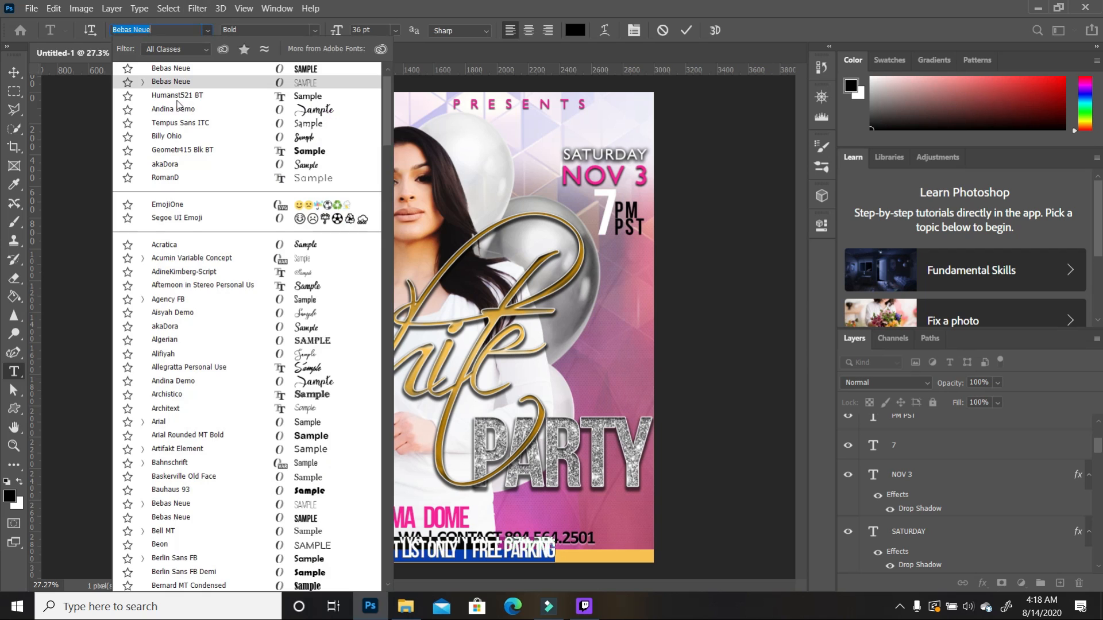
left_click(177, 96)
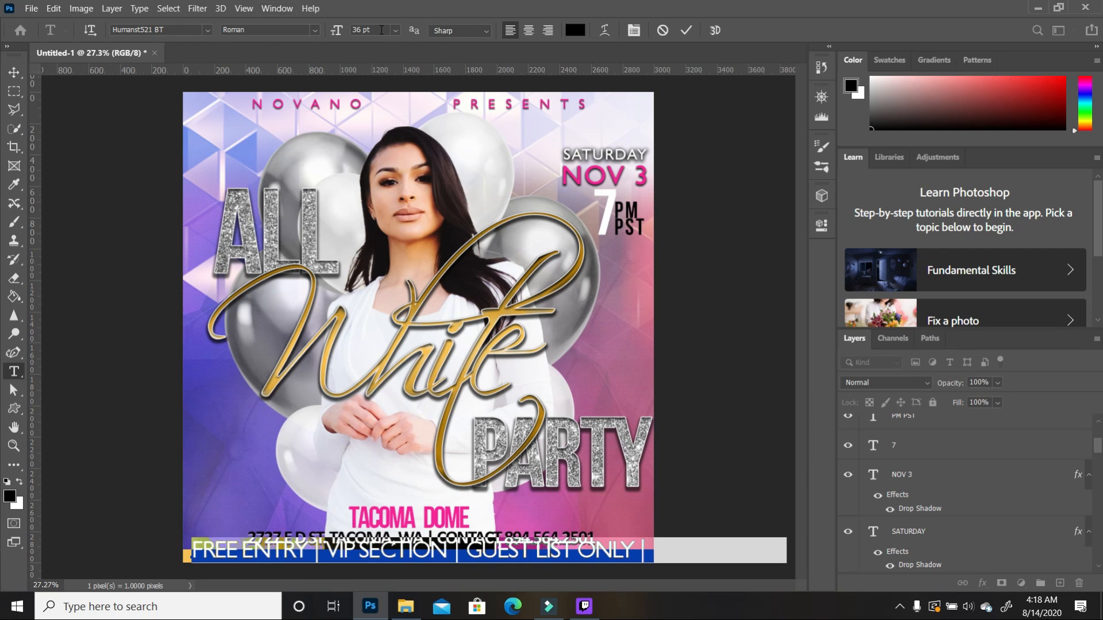
left_click(395, 30)
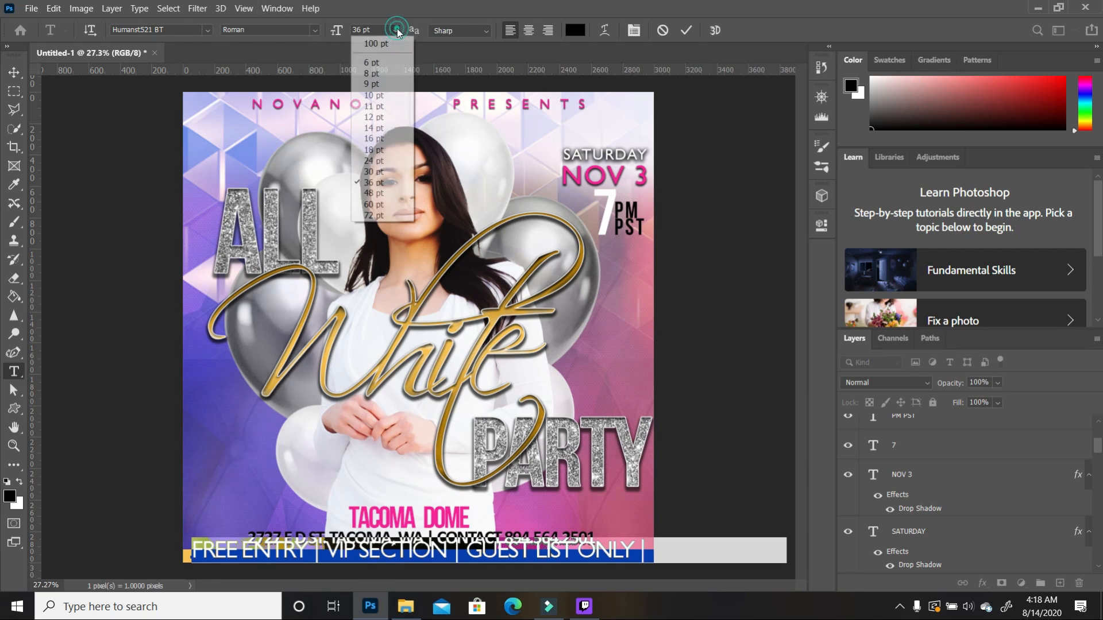
left_click(377, 152)
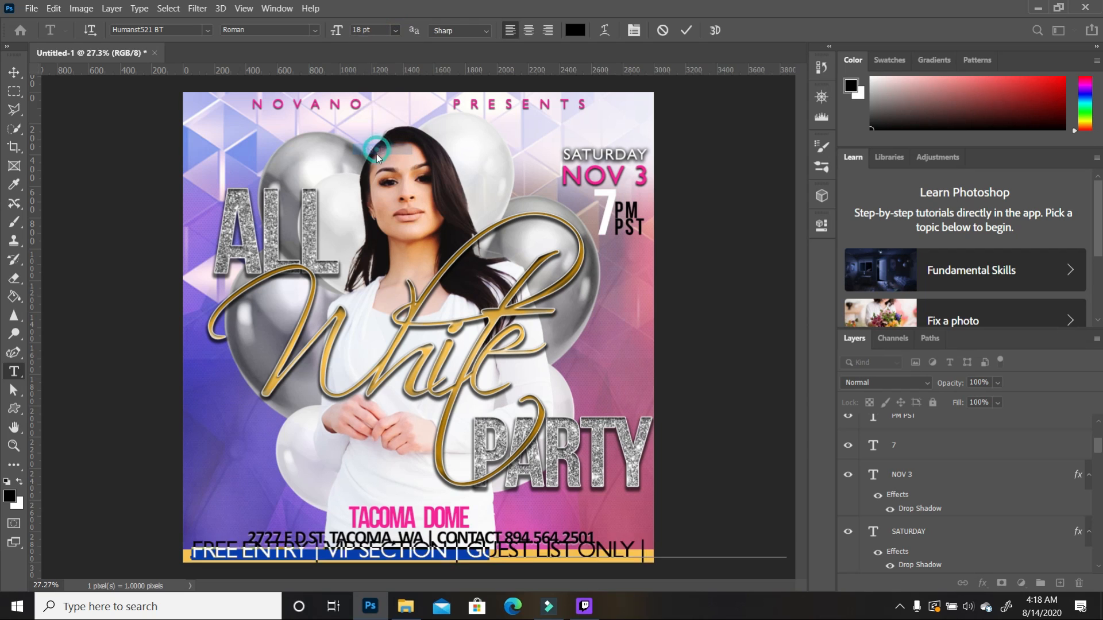
left_click(395, 30)
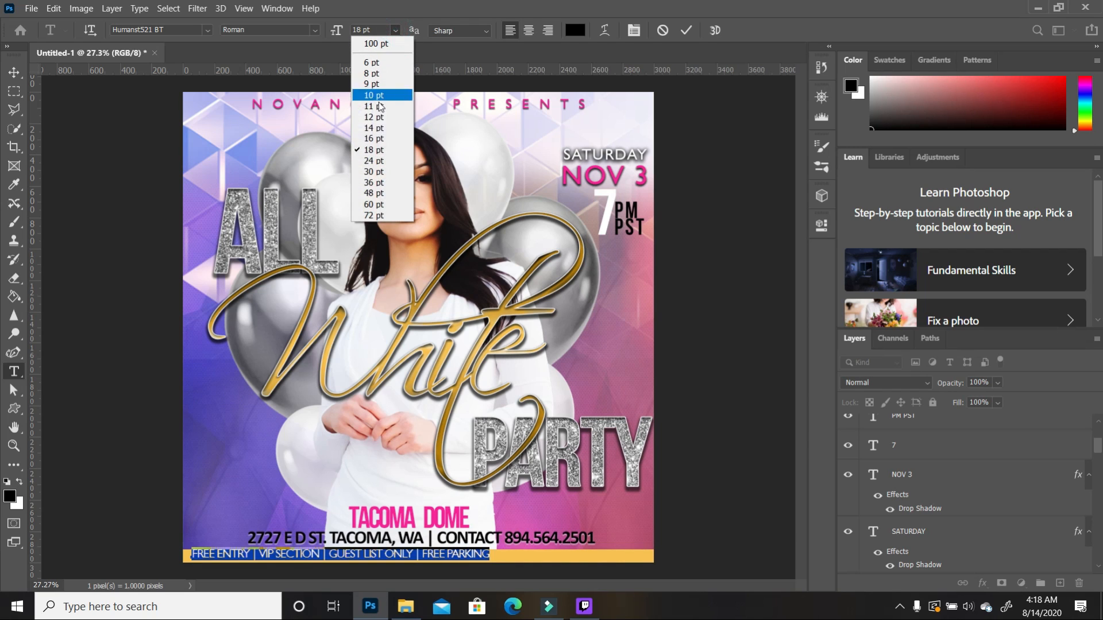
left_click(377, 162)
left_click(603, 572)
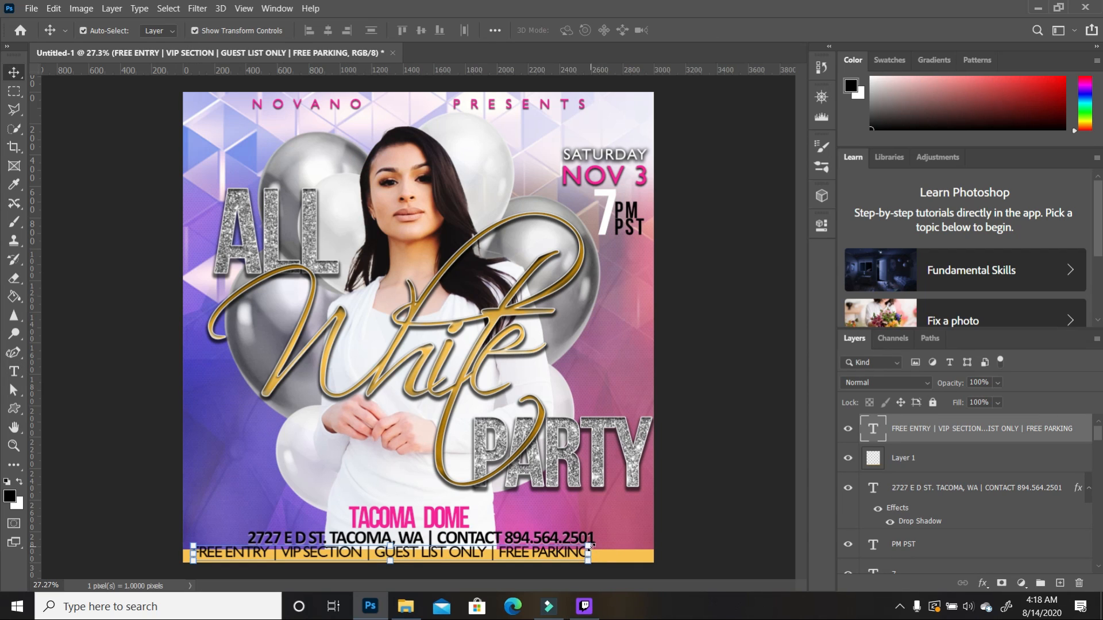
left_click_drag(589, 547, 483, 559)
Step: Apply the scale, widen the info line's letter spacing and center it on the bar
key("Return")
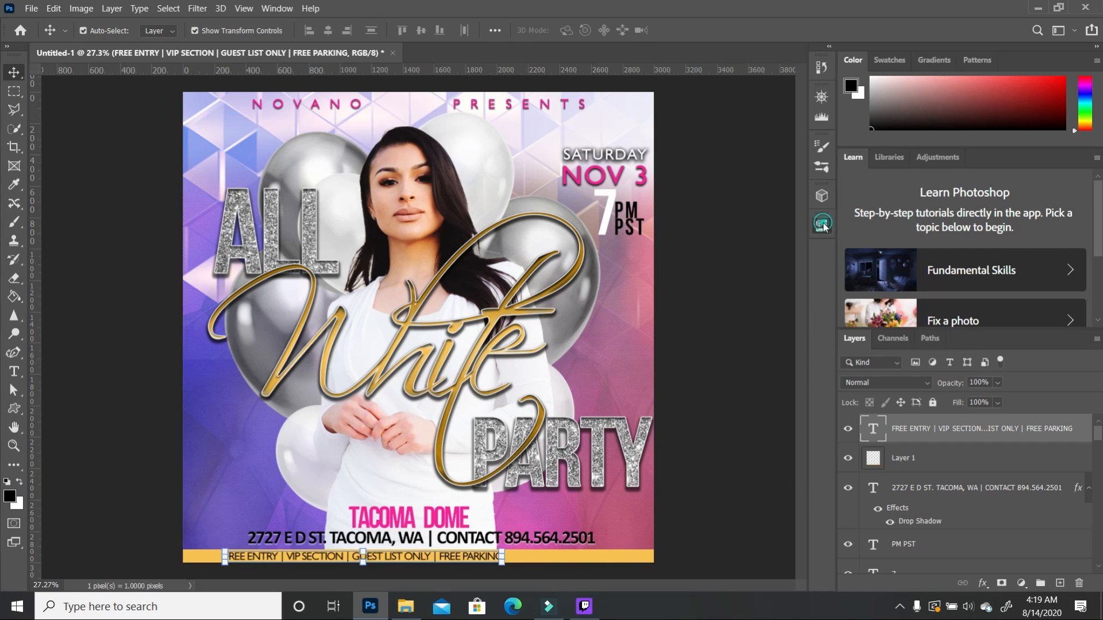
left_click(822, 224)
mouse_move(694, 394)
left_mouse_down()
mouse_move(708, 391)
mouse_move(690, 395)
left_mouse_up()
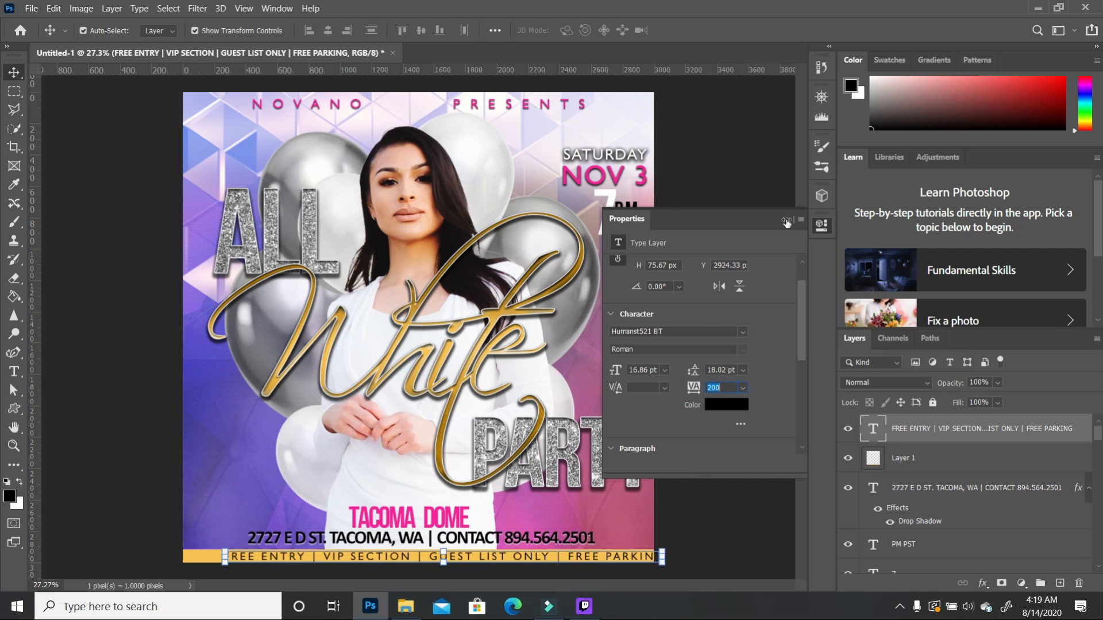
left_click(785, 219)
left_click_drag(581, 557, 561, 557)
Step: Select the background artwork layer, check the View menu, then deselect it
left_click(591, 521)
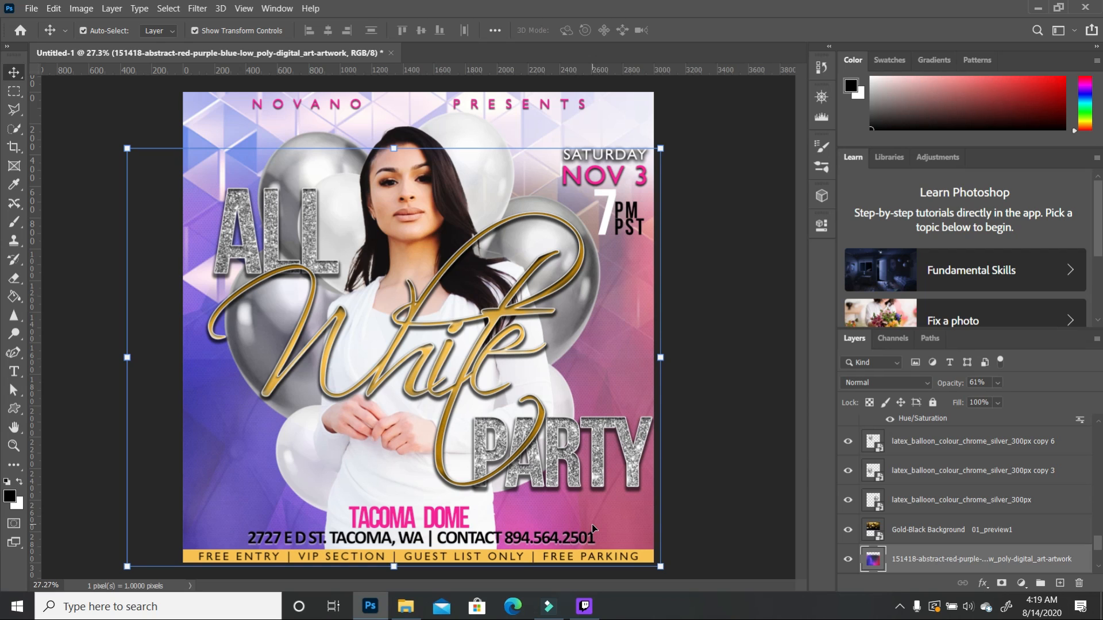
key("alt+v")
left_click(713, 233)
left_click(756, 191)
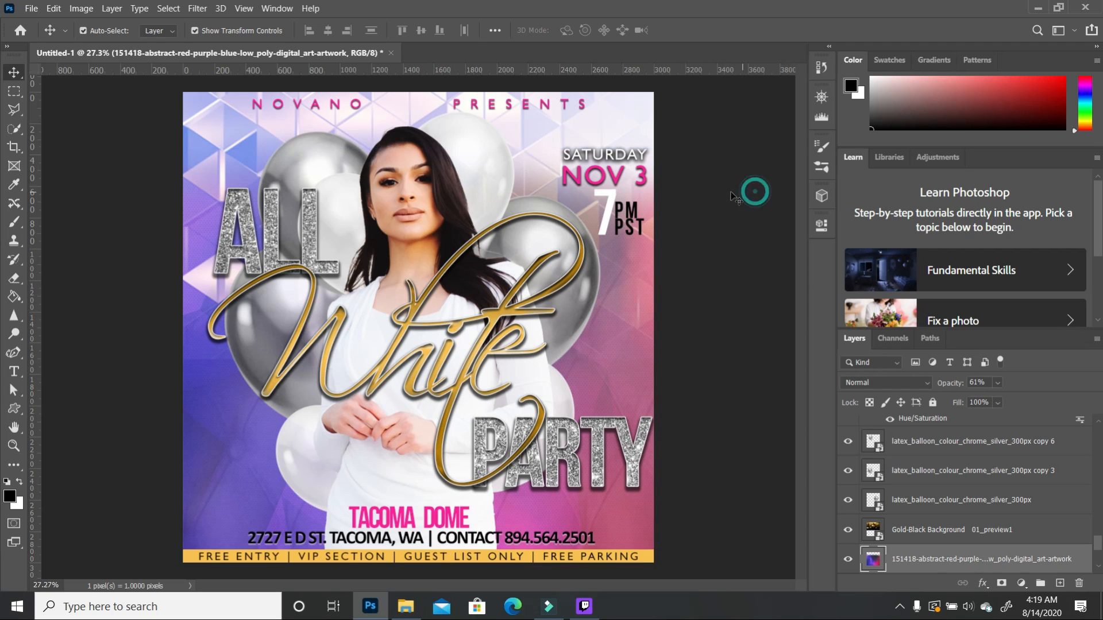
Step: Add empty Layer 2 above the FREE ENTRY text layer at the top of the stack
left_click(245, 9)
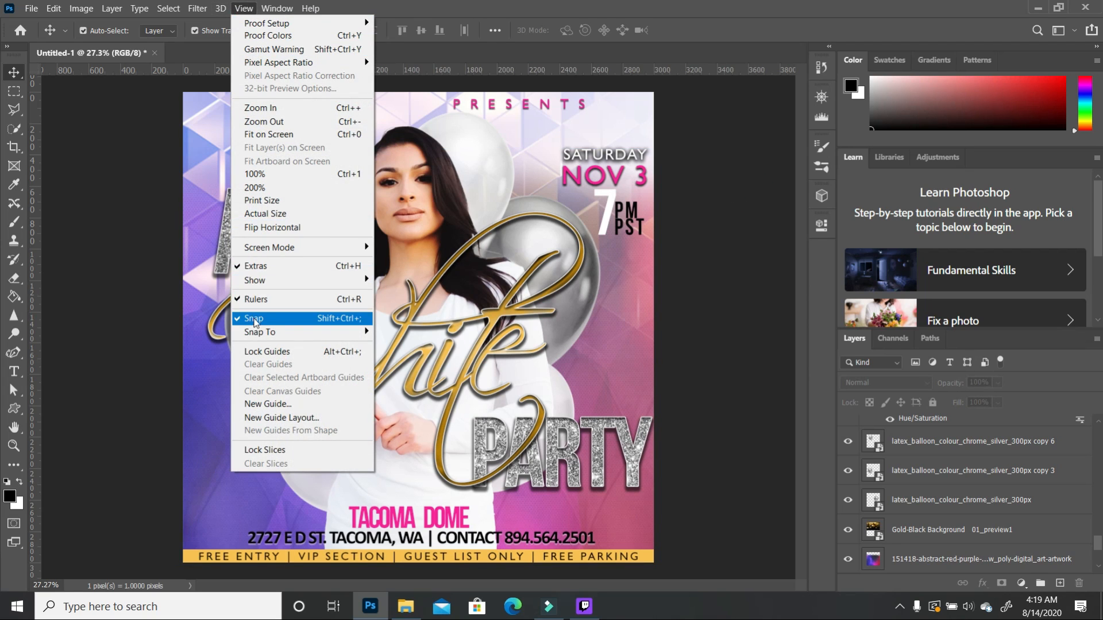
left_click(692, 331)
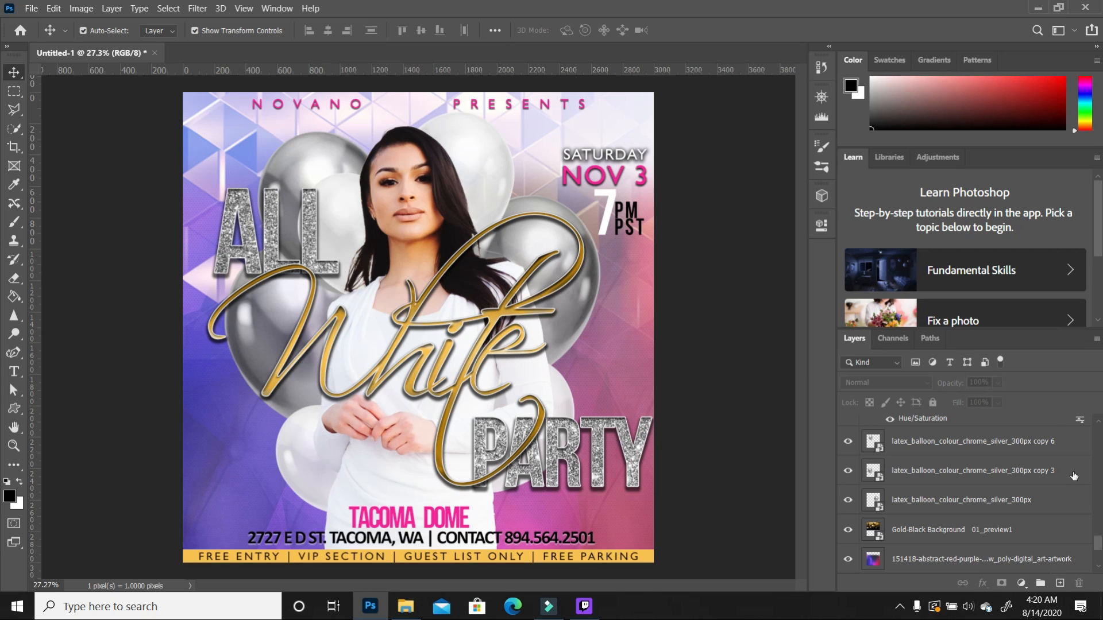
left_click_drag(1099, 542, 1098, 428)
left_click(982, 432)
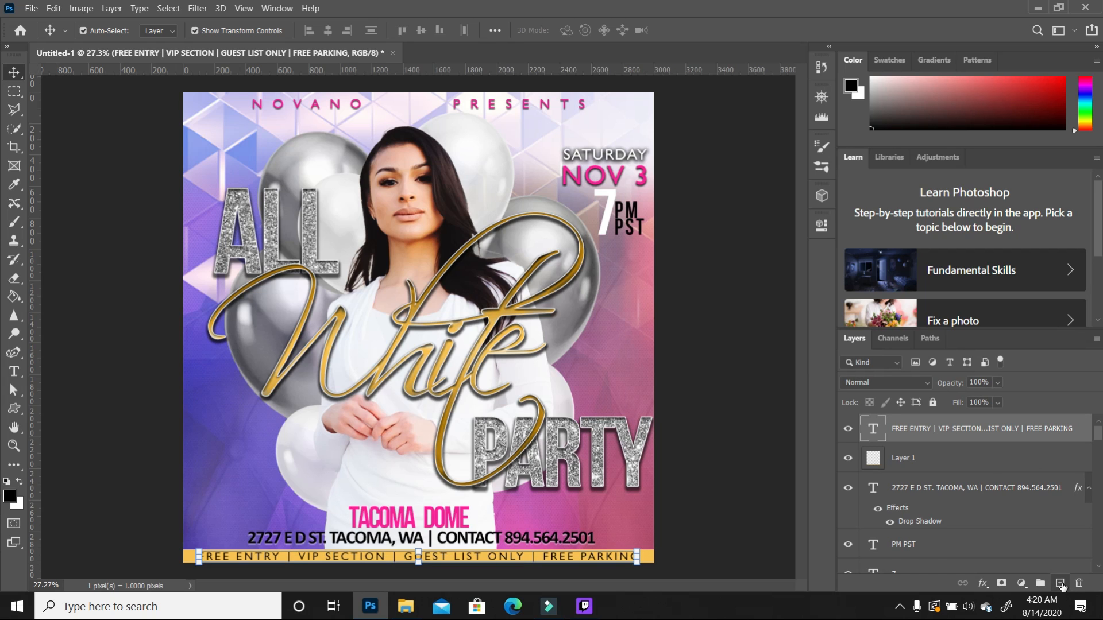
left_click(1061, 585)
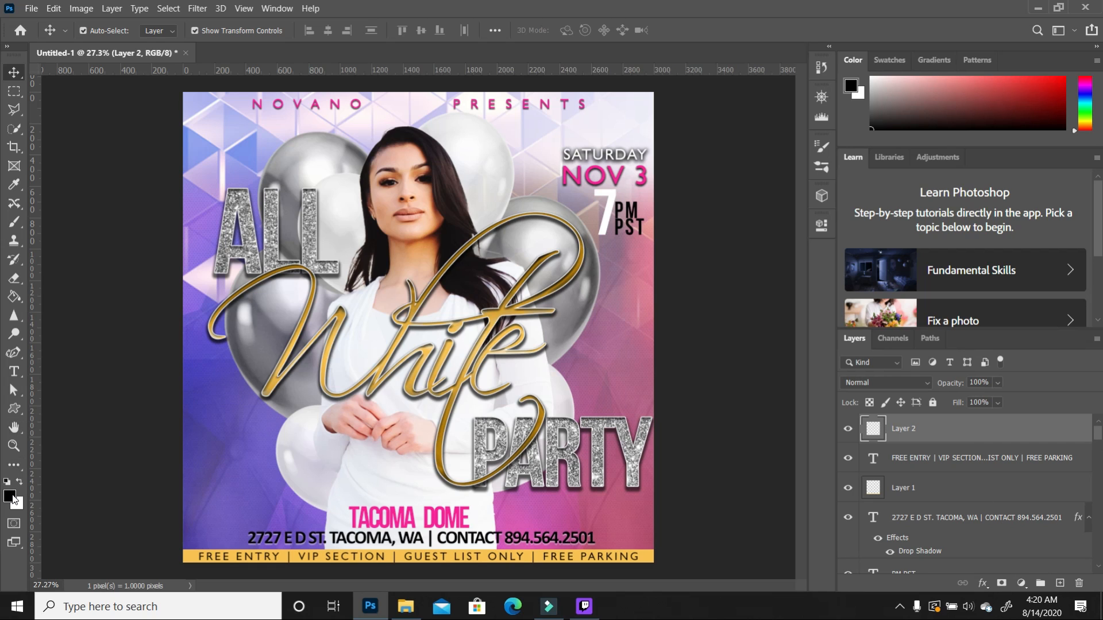
left_click(15, 297)
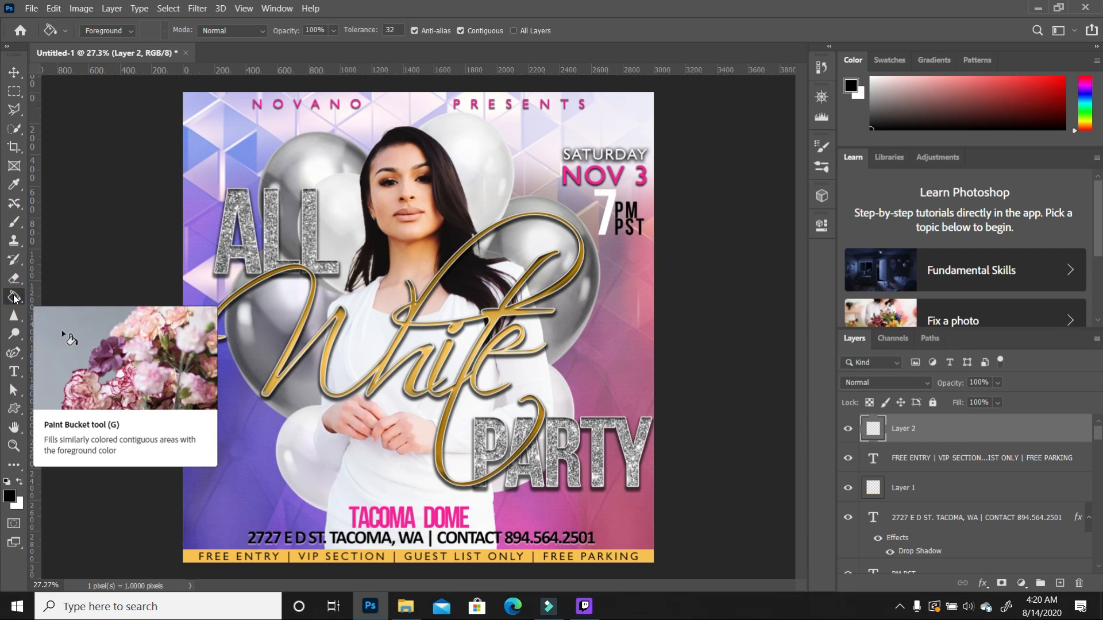
Step: Fill Layer 2 with black and render a Movie Prime lens flare at 94% brightness
left_click(418, 289)
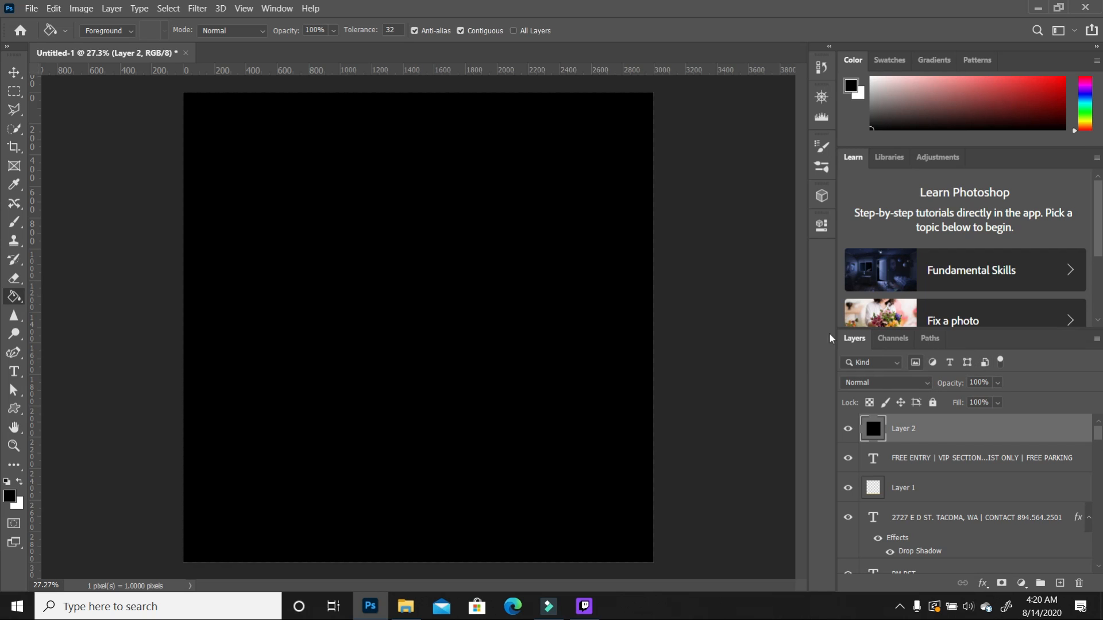
left_click(196, 10)
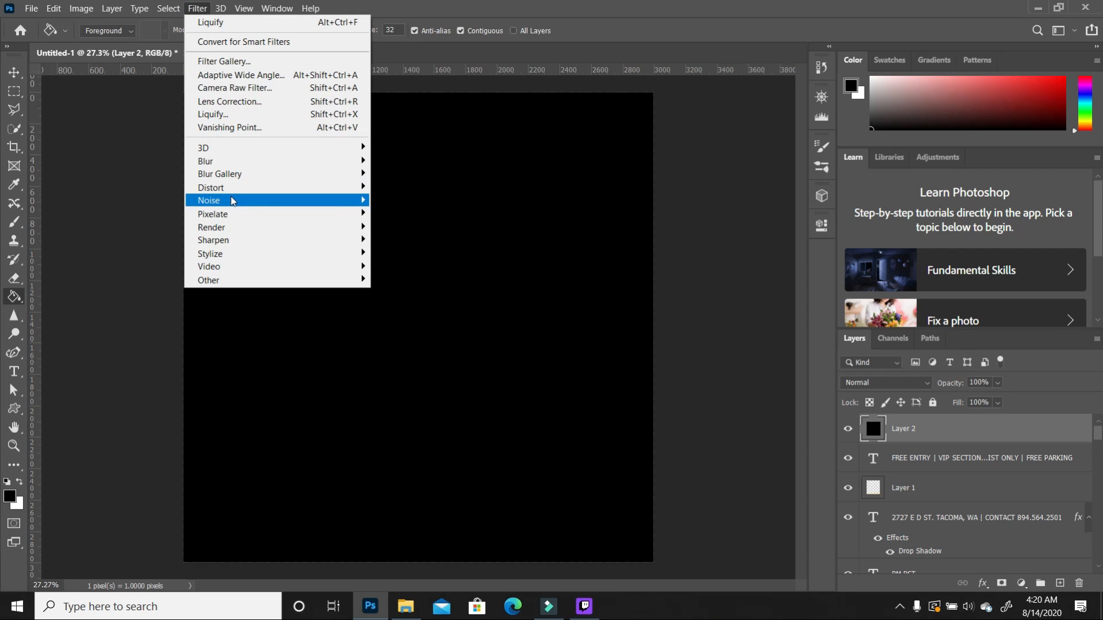
mouse_move(233, 230)
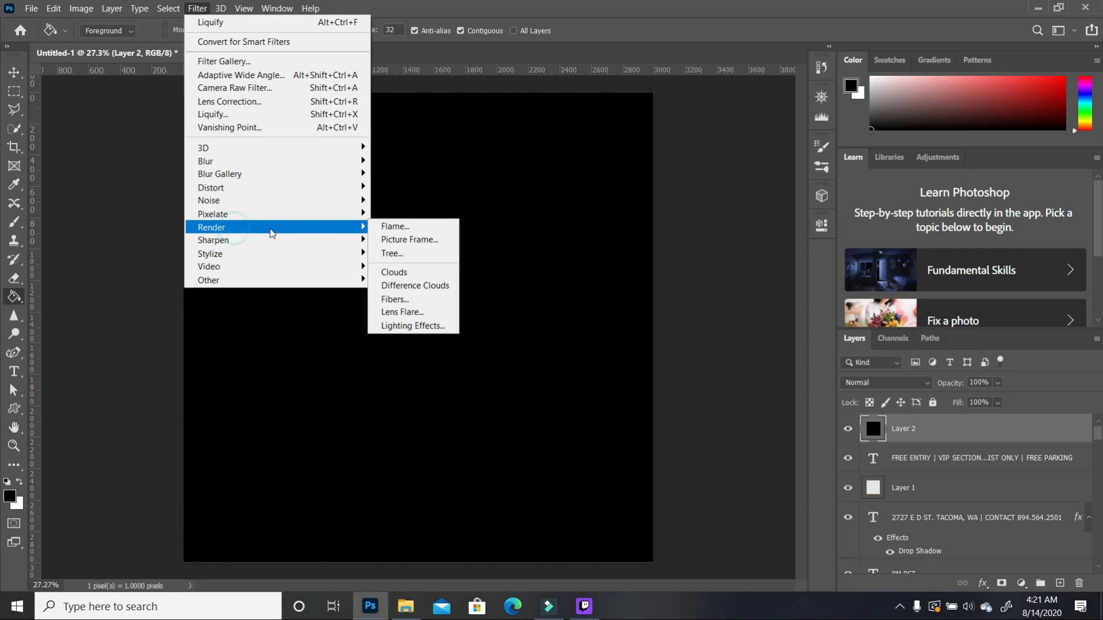
left_click(419, 312)
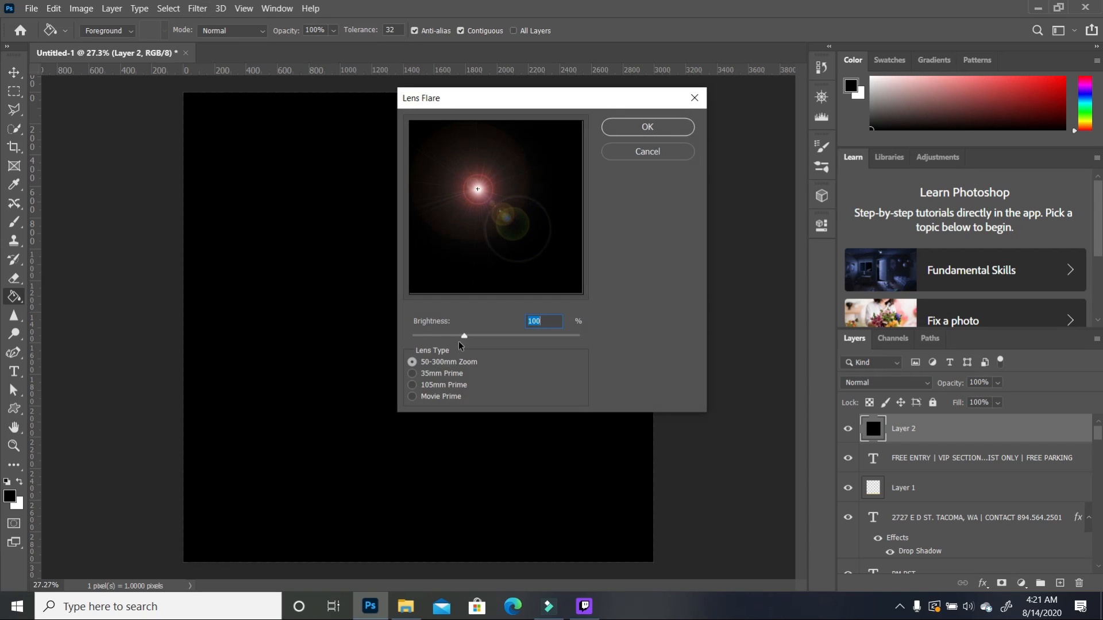
left_click(415, 396)
left_click(465, 336)
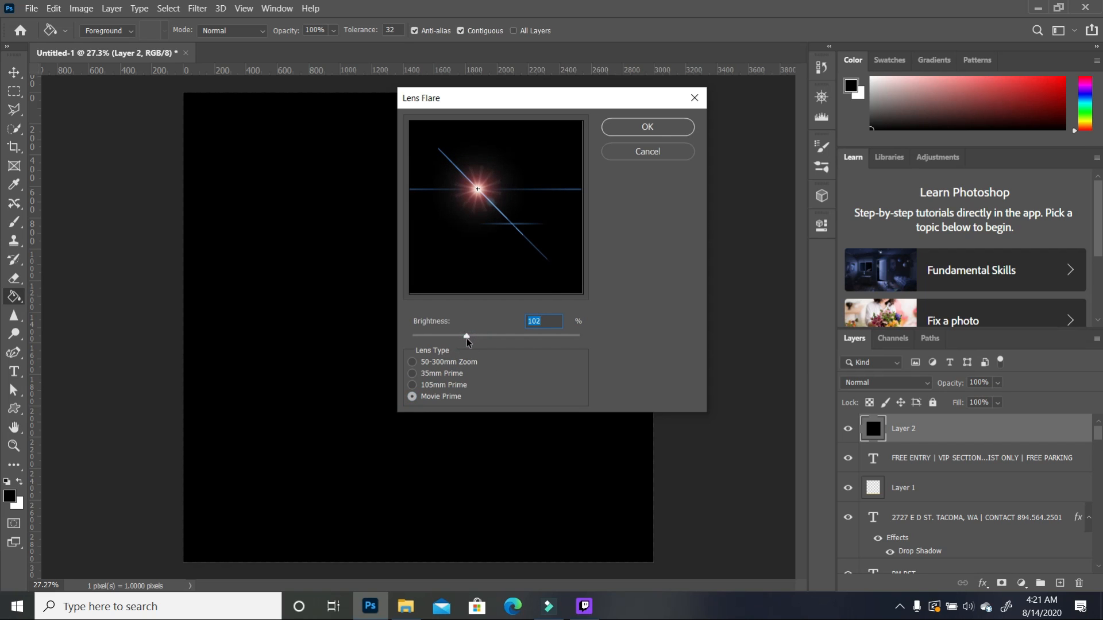
left_click_drag(464, 337, 461, 338)
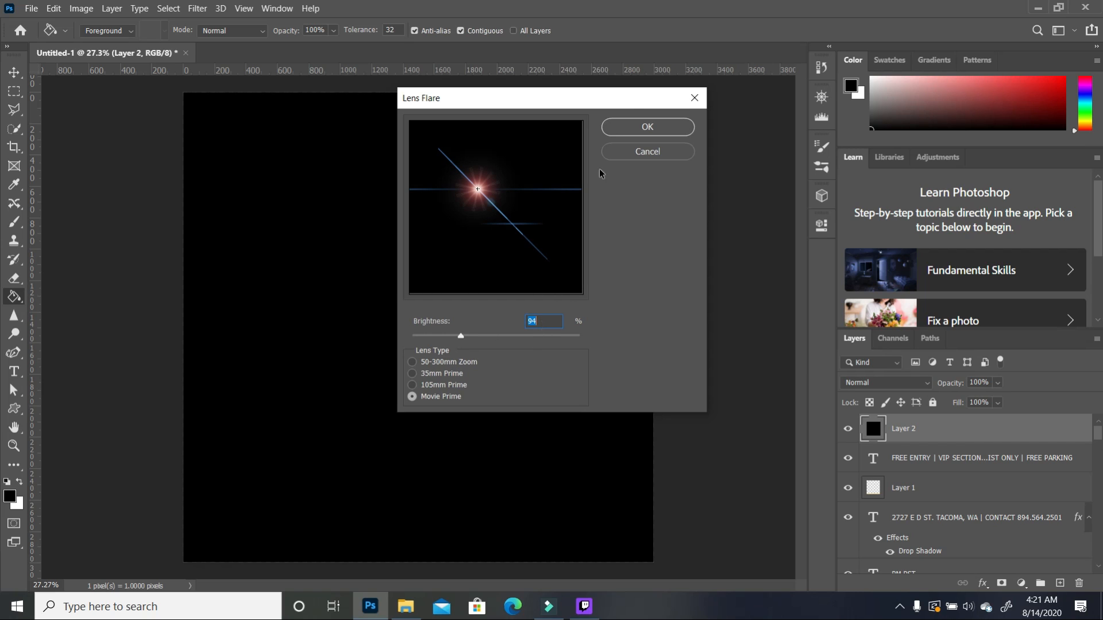
left_click(648, 127)
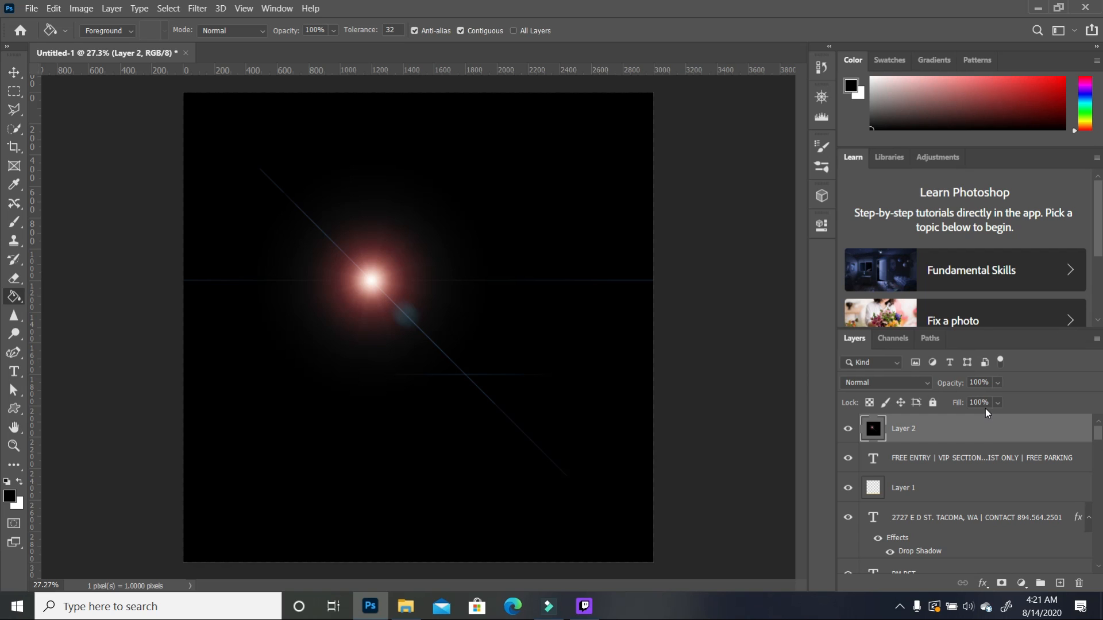
Step: Set the flare layer to Screen blend mode and shift it down and left
left_click(928, 384)
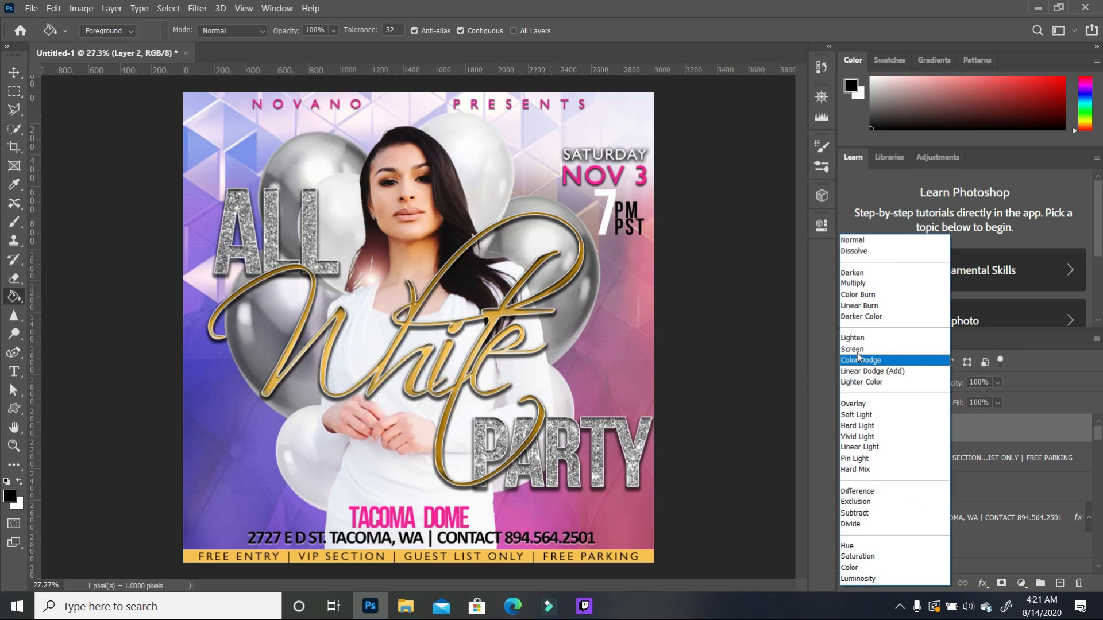
left_click(858, 351)
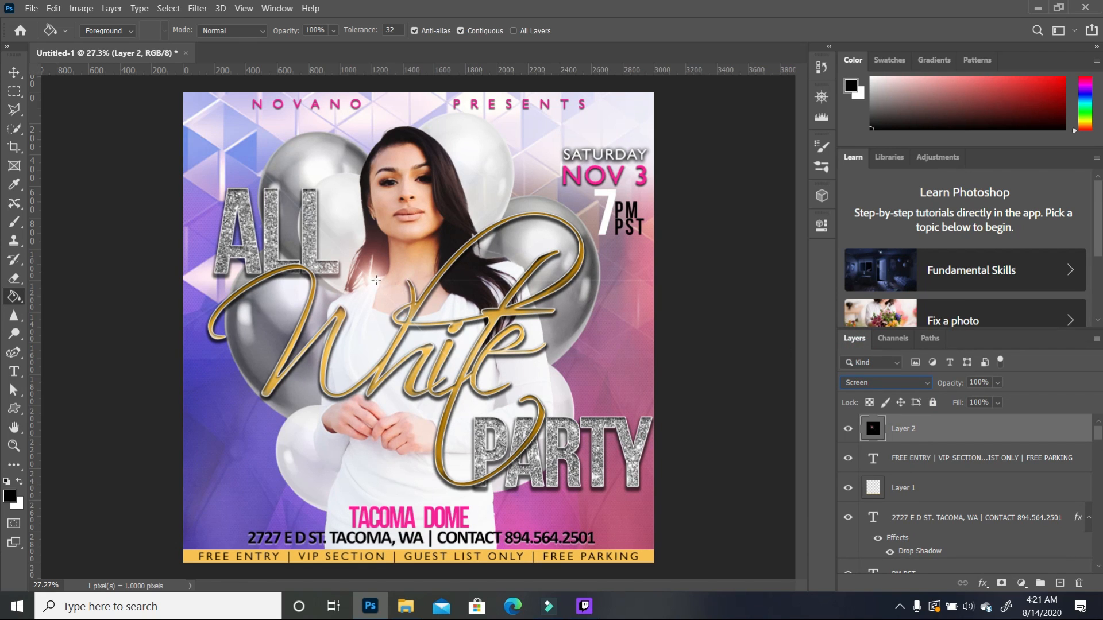
left_click(14, 73)
left_click_drag(369, 293, 265, 397)
key("Down")
key("Down")
key("Down")
key("Down")
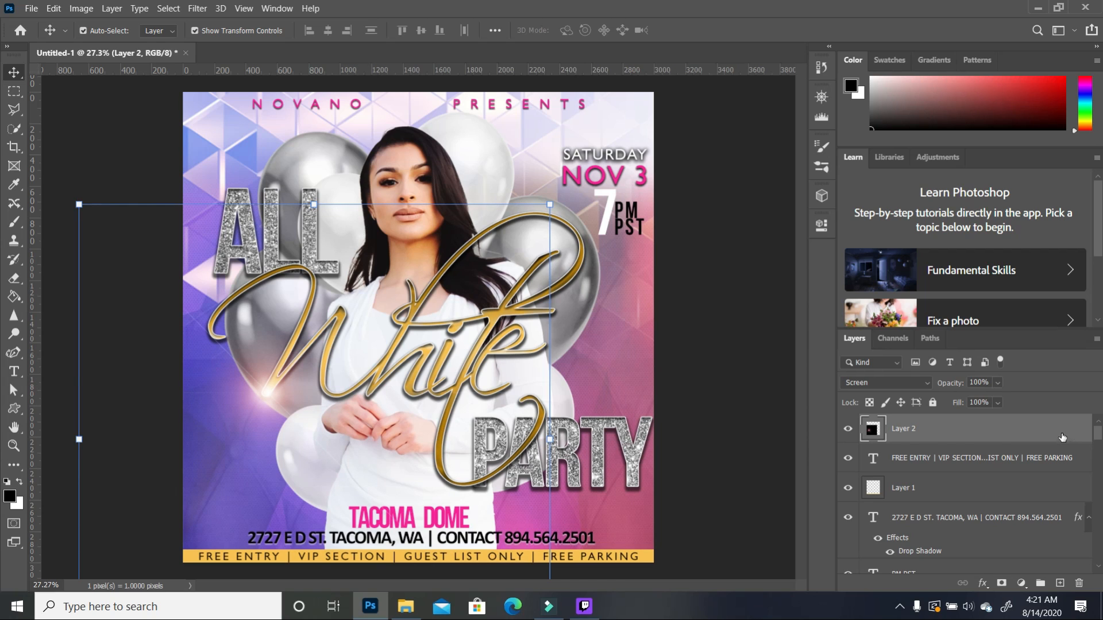
Step: Make two copies of the flare layer and move the second copy up and left
left_click_drag(1061, 435, 1060, 583)
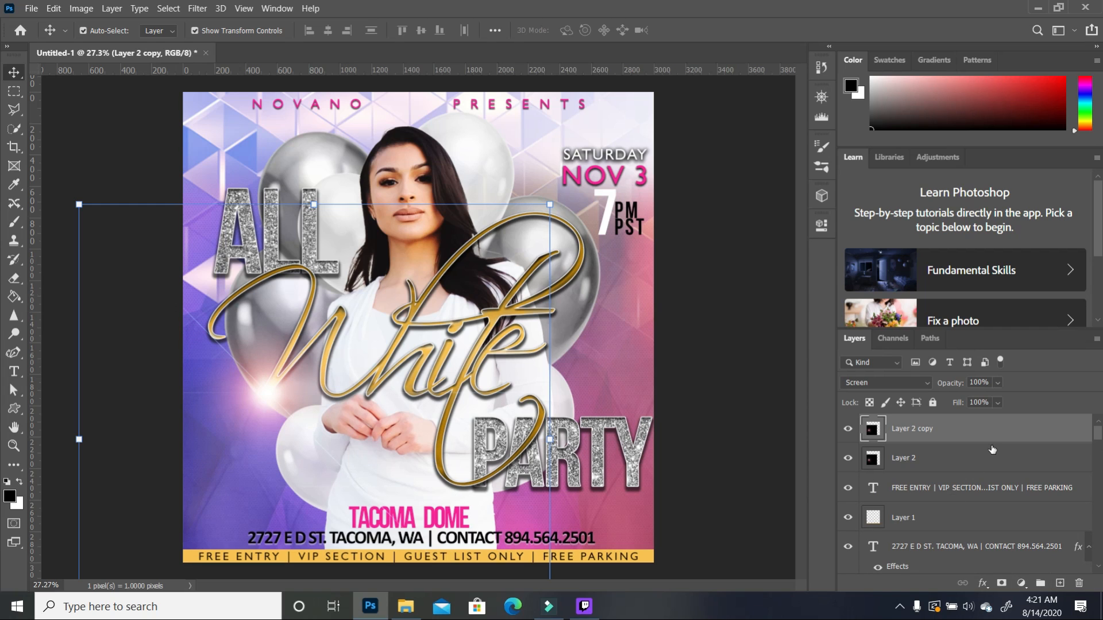
left_click_drag(1011, 438, 1063, 584)
left_click_drag(268, 390, 224, 339)
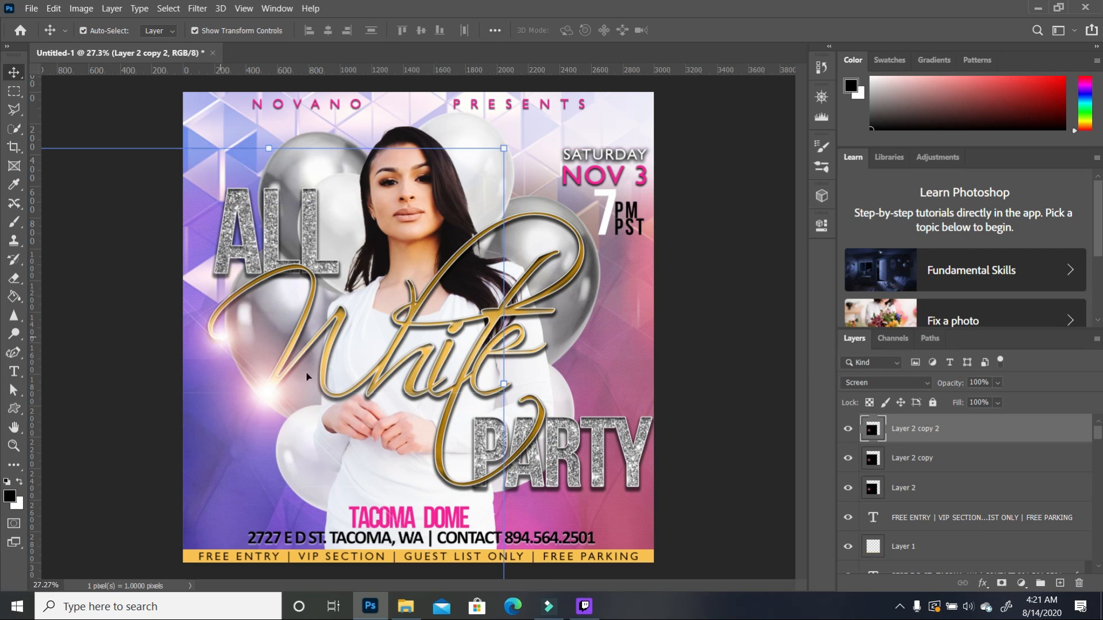
Step: Rotate the copied flare to about 26° and nudge it left into place
key("ctrl+minus")
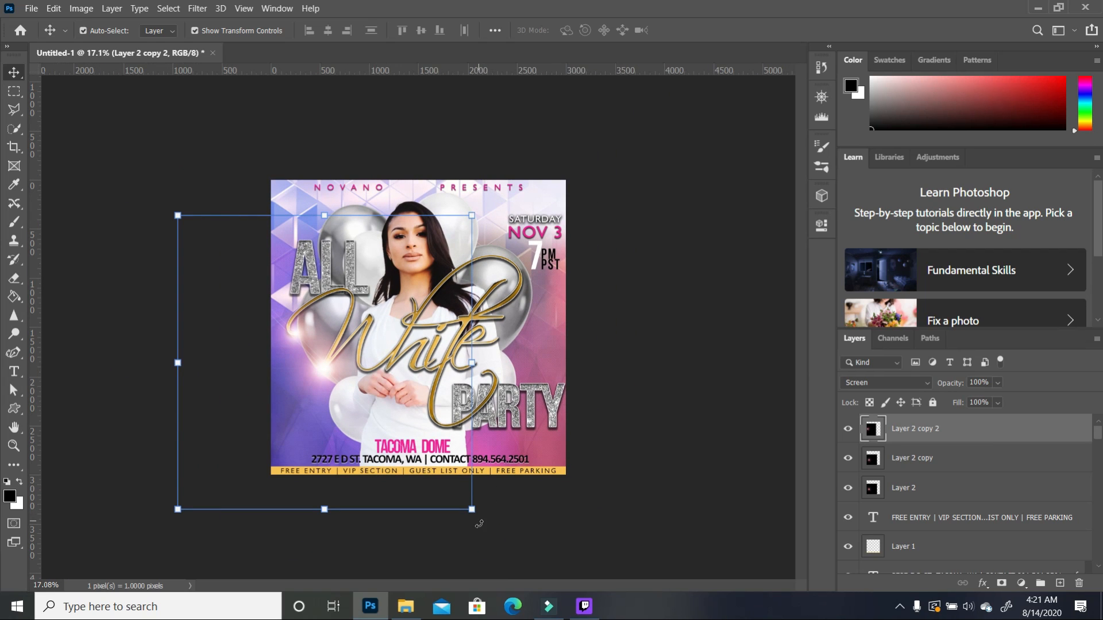
left_click_drag(471, 522, 419, 553)
left_click_drag(308, 329, 297, 338)
left_click_drag(425, 567, 395, 565)
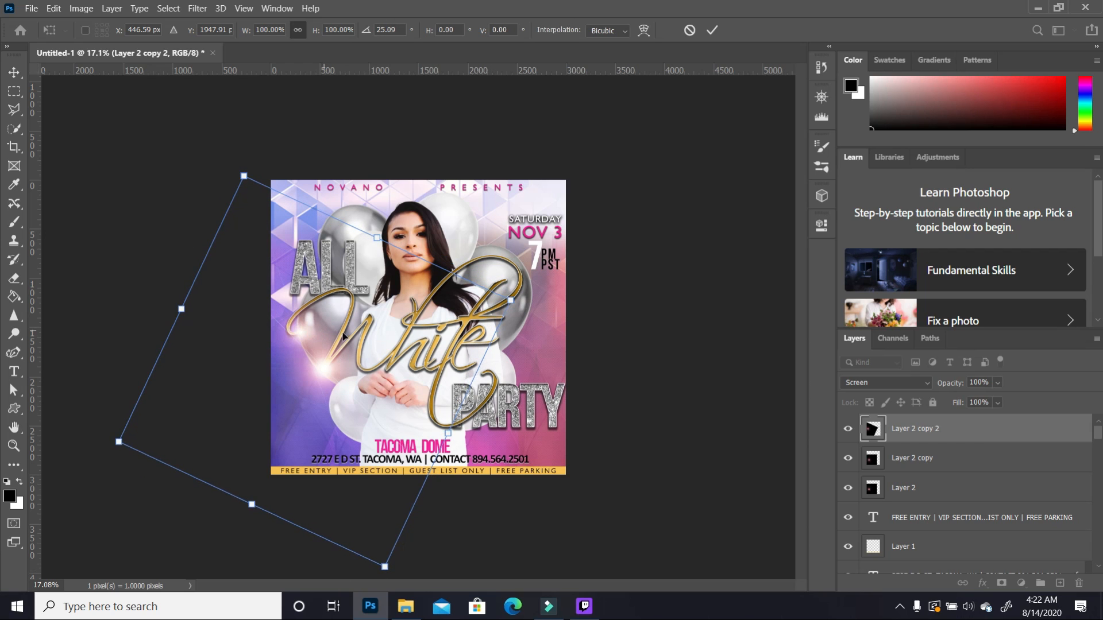
key("ctrl+0")
left_click_drag(231, 336, 216, 337)
Step: Duplicate the rotated flare, review the scattered flares, and select the topmost flare copy
left_click_drag(1010, 428, 1060, 584)
left_click(709, 402)
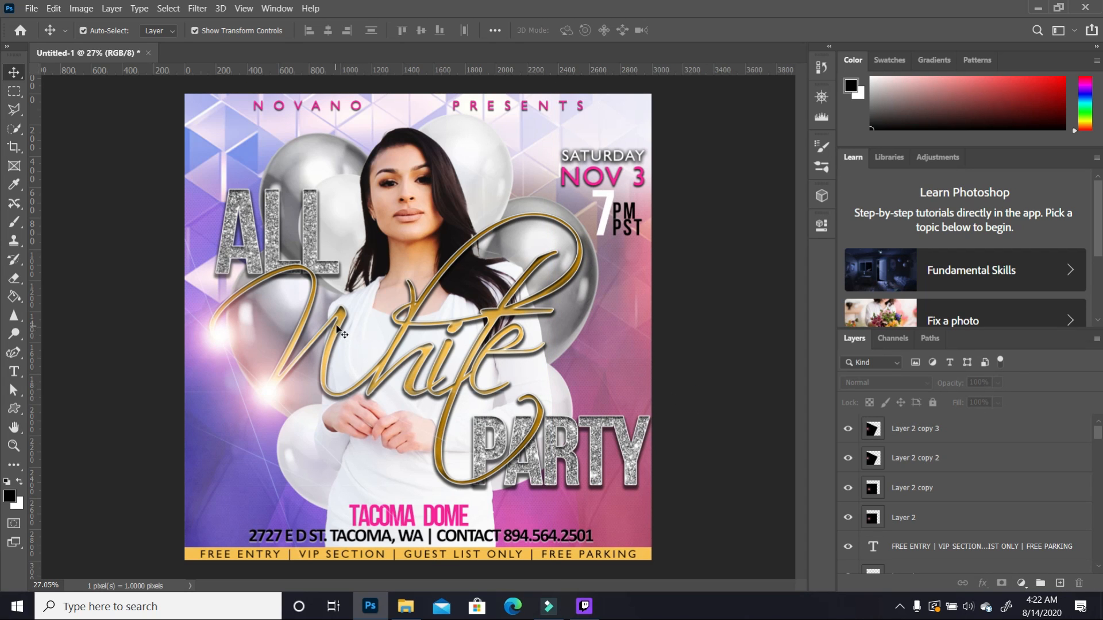
key("ctrl+minus")
key("ctrl+minus")
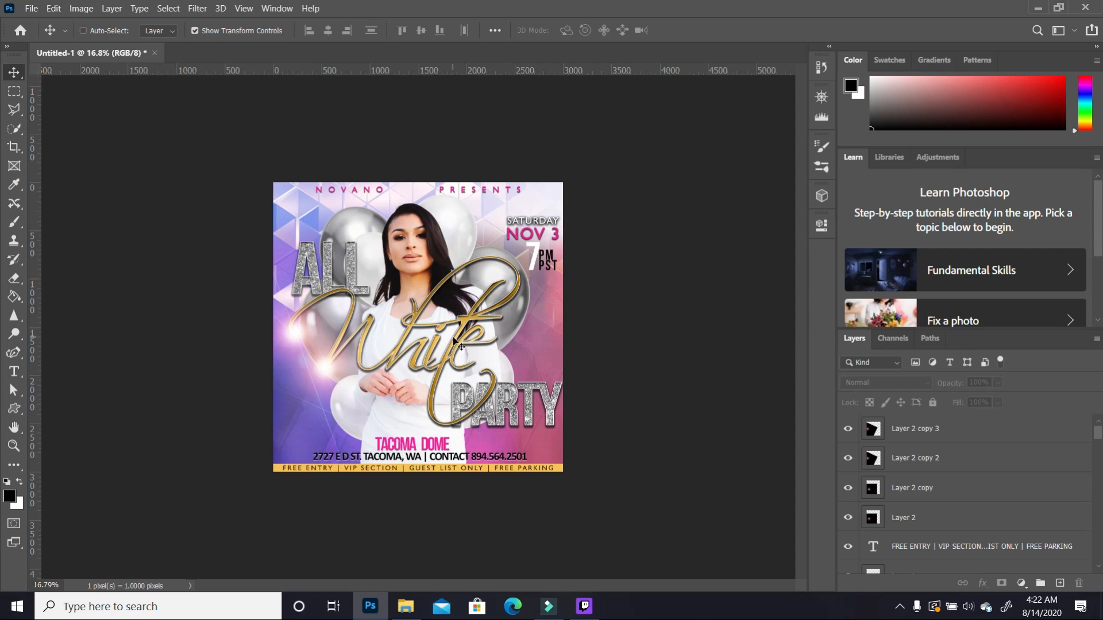
key("ctrl+plus")
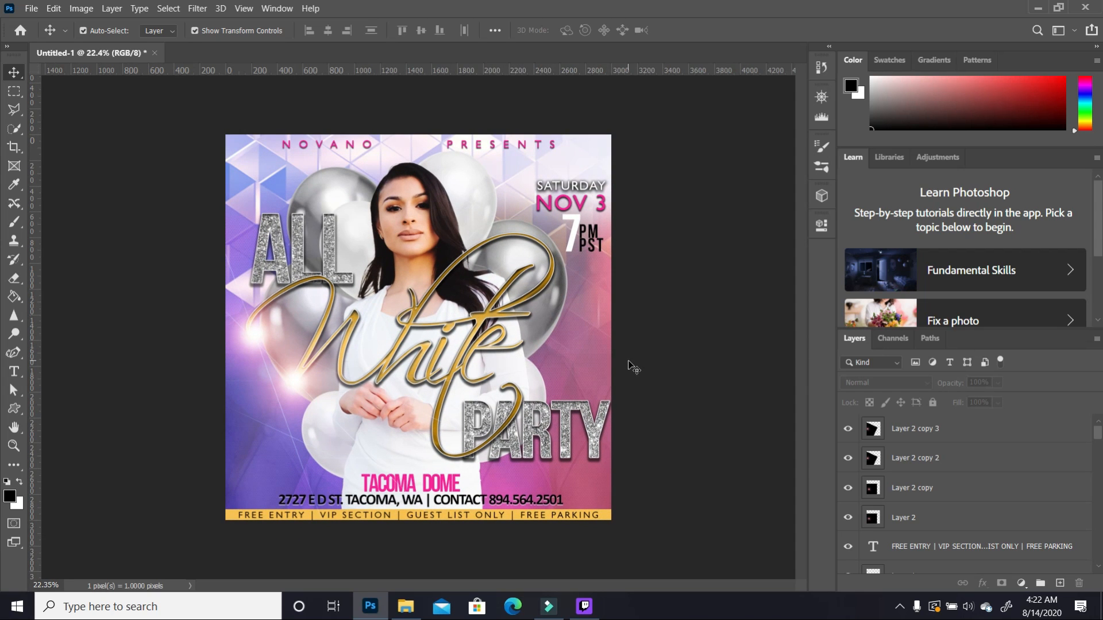
left_click(513, 394)
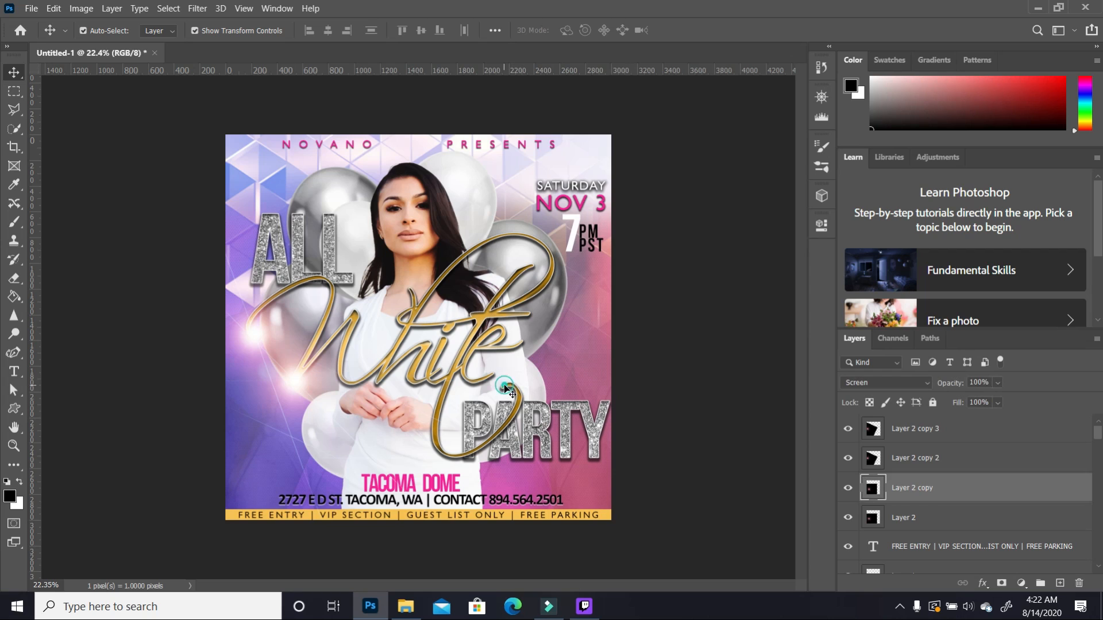
left_click(938, 430)
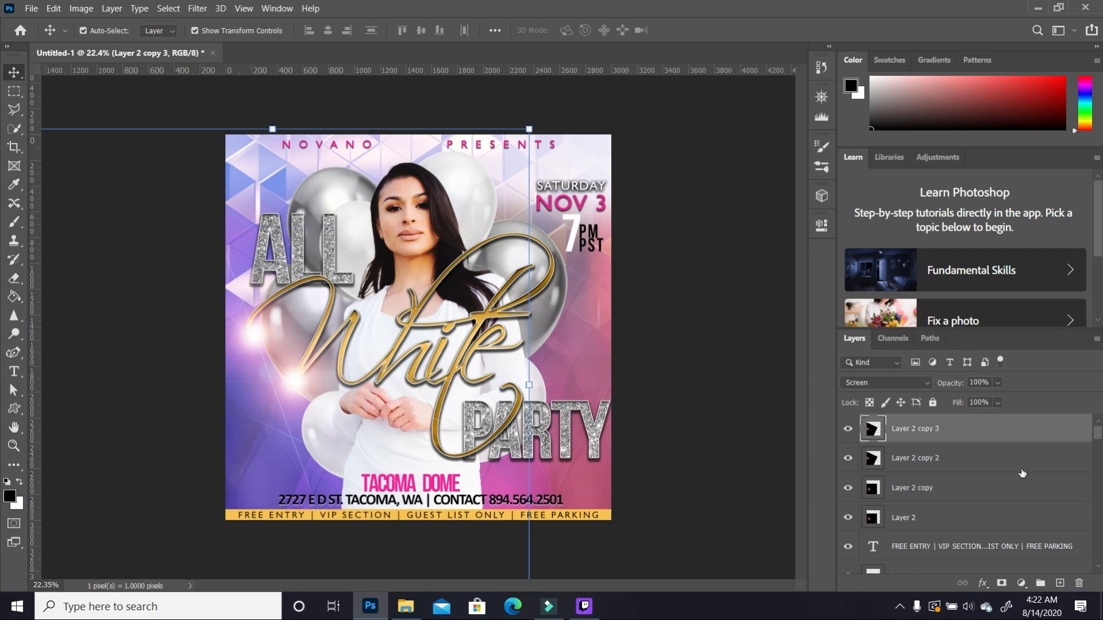
Step: Add two more flare copies, one shifted right and one shifted left, for five in total
left_click_drag(1012, 428, 1061, 583)
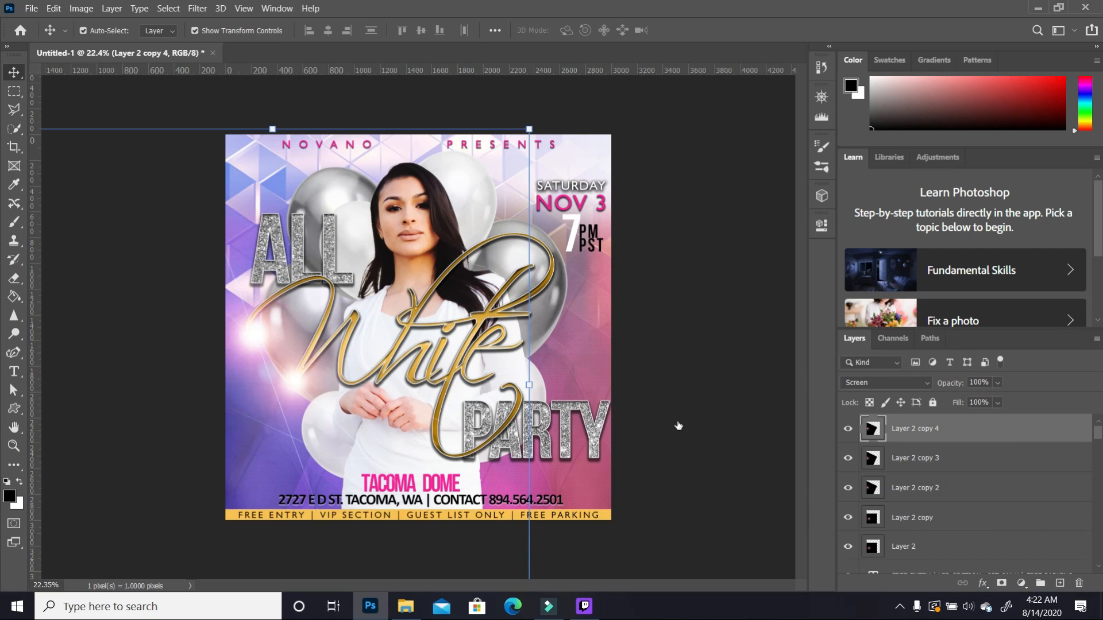
left_click_drag(272, 357, 499, 396)
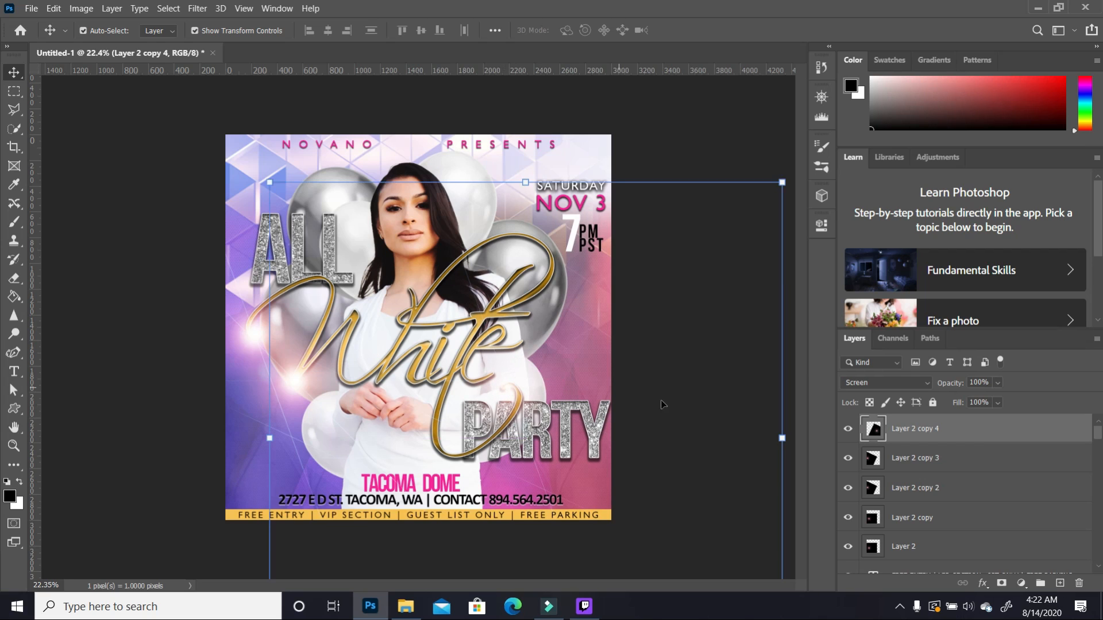
left_click(709, 396)
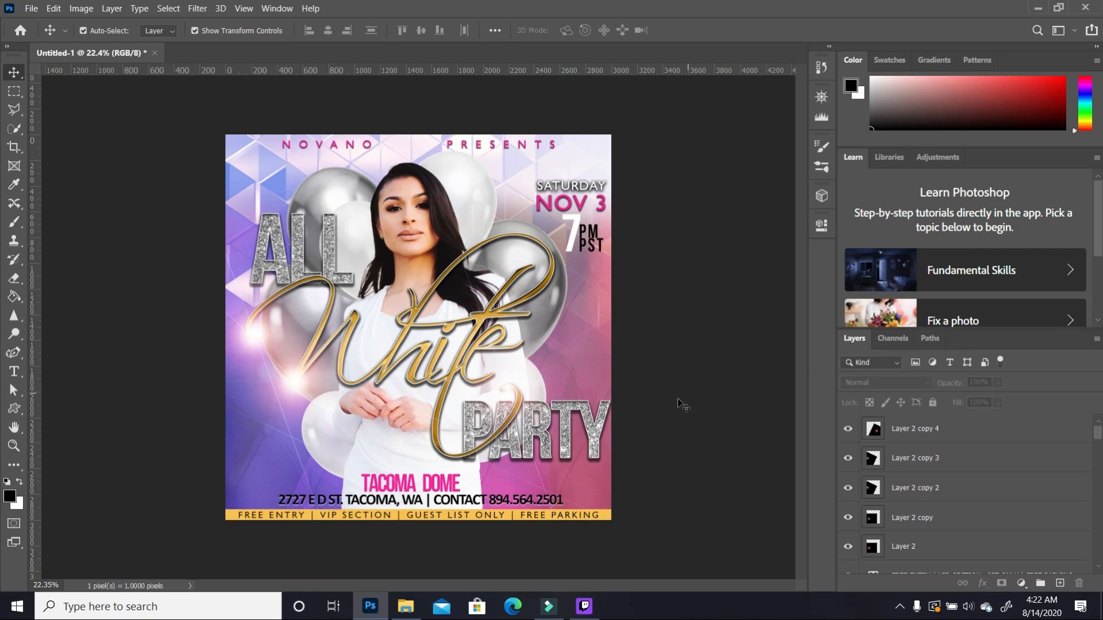
left_click(961, 443)
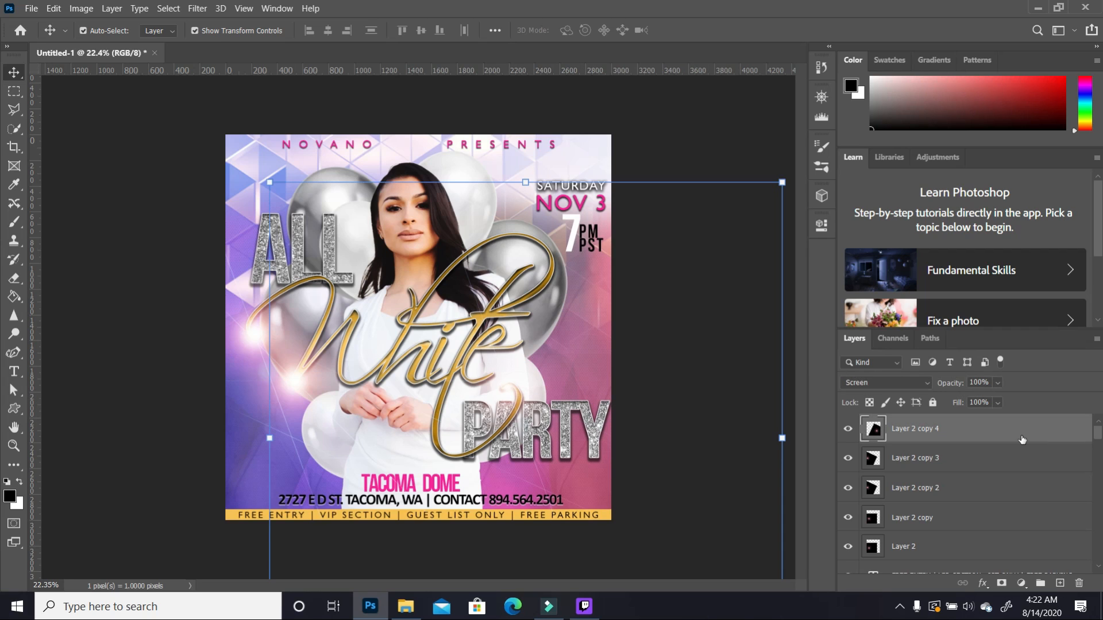
left_click_drag(1060, 583, 1060, 584)
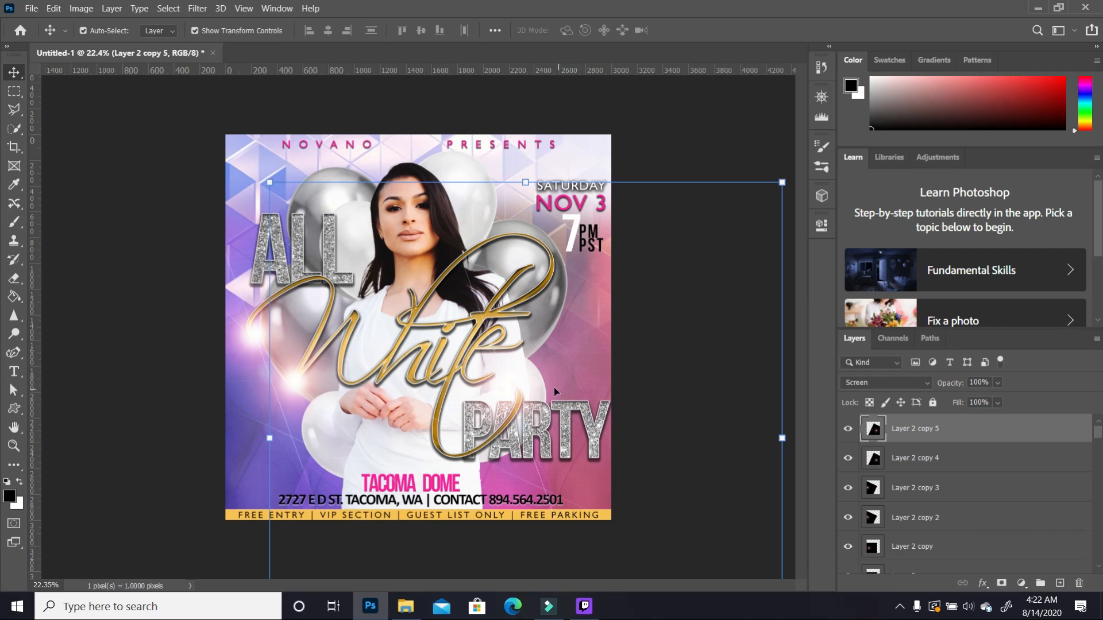
left_click_drag(503, 390, 378, 383)
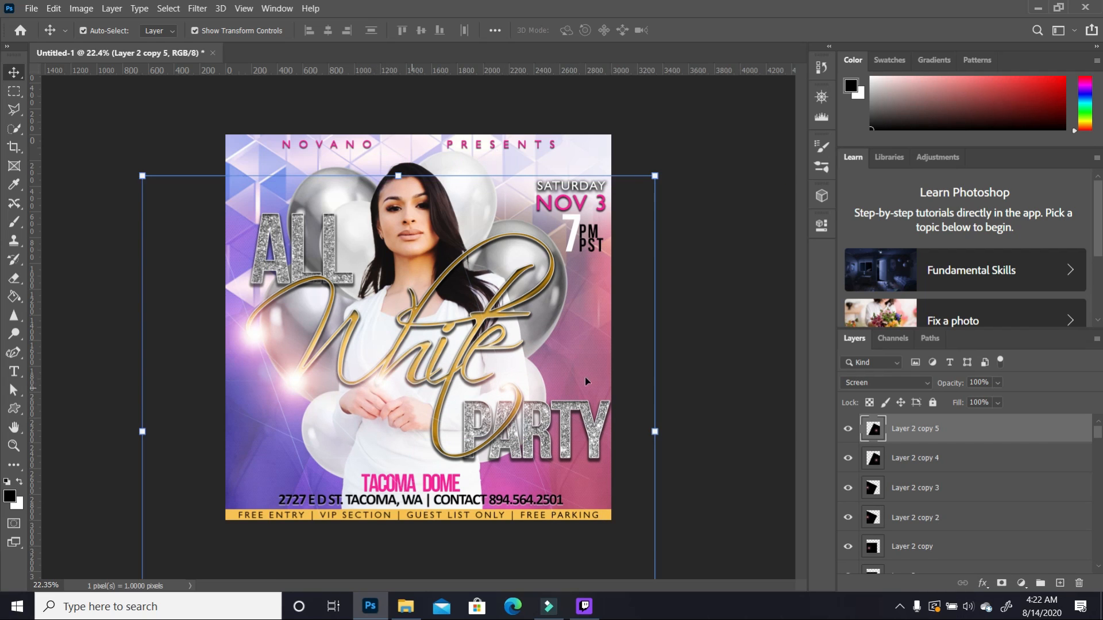
left_click(703, 390)
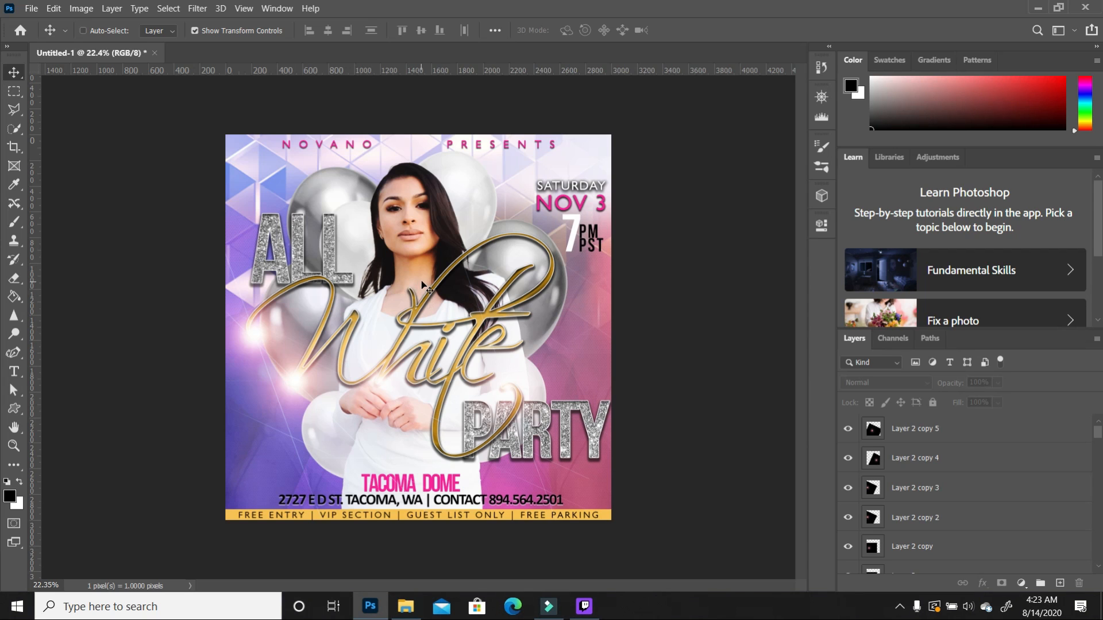
scroll(428, 294, "up", 1)
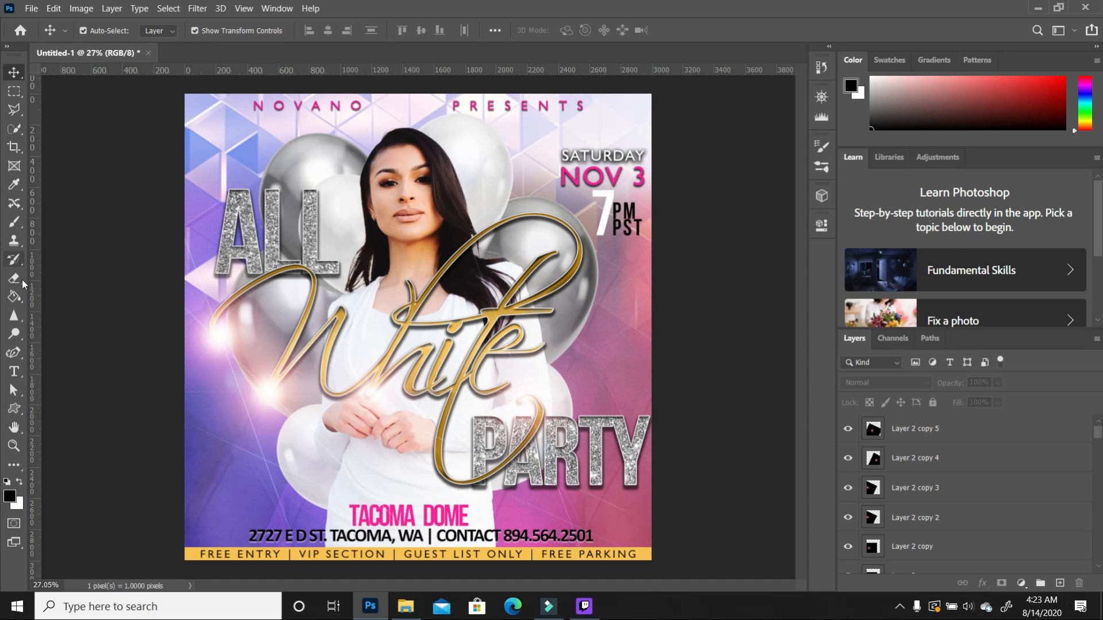
Step: Pick the Brush with the 448 px tip and add a new empty layer for painting
left_click(14, 222)
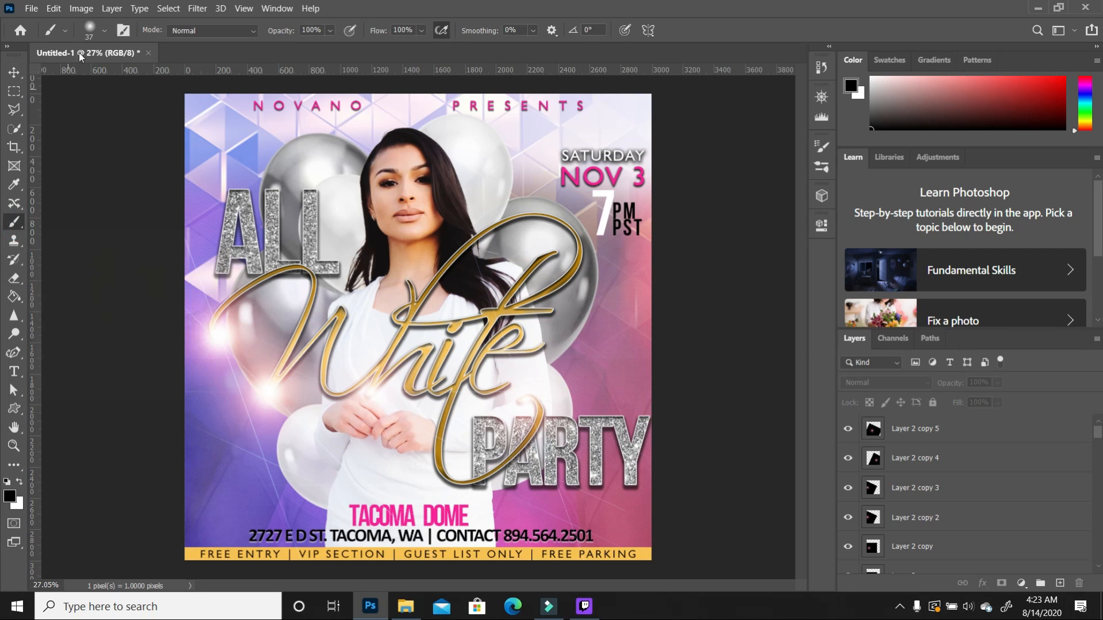
left_click(104, 31)
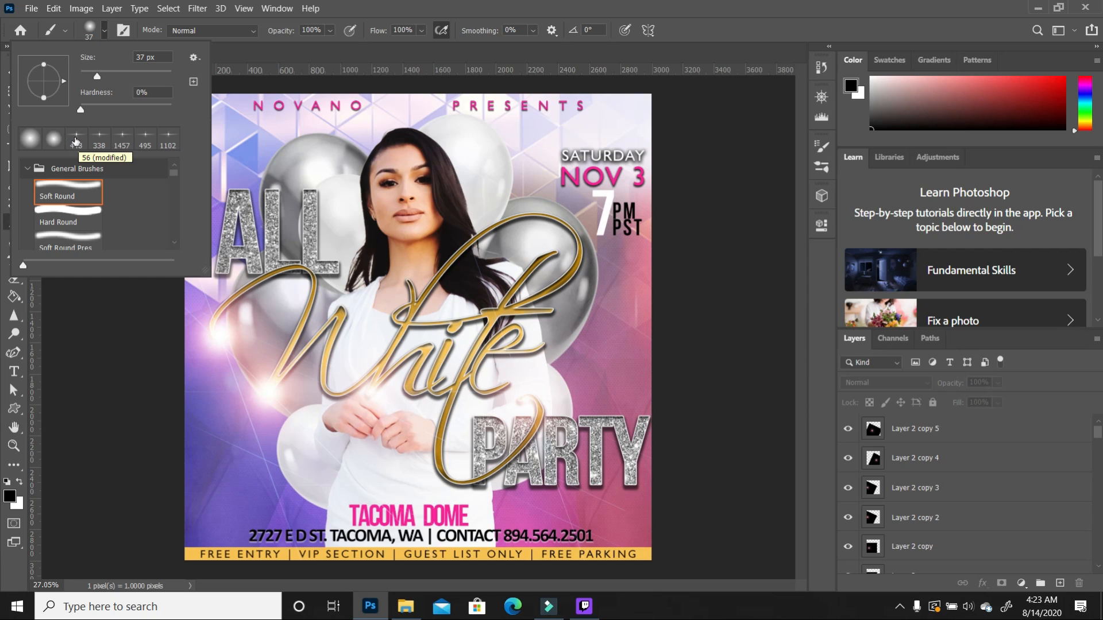
left_click(77, 140)
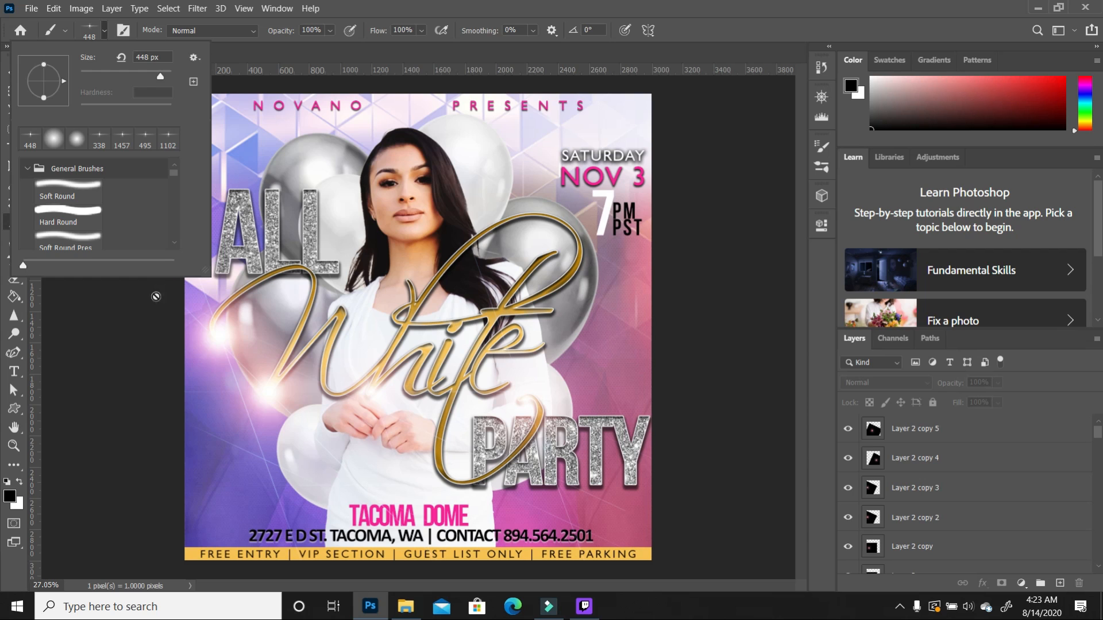
left_click(140, 322)
left_click(140, 323)
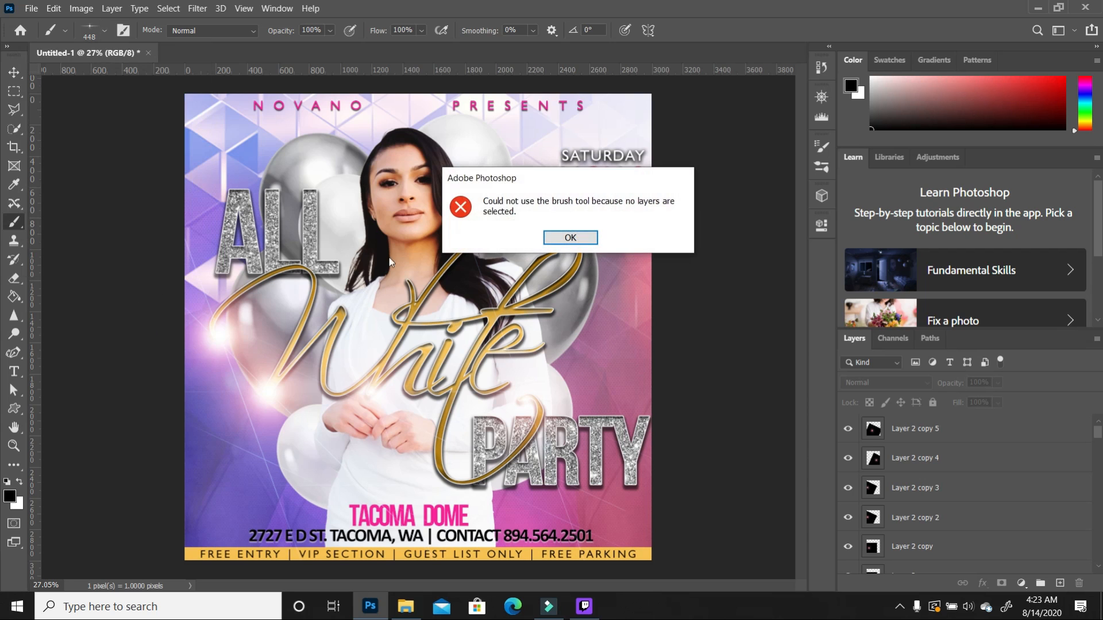
left_click(574, 243)
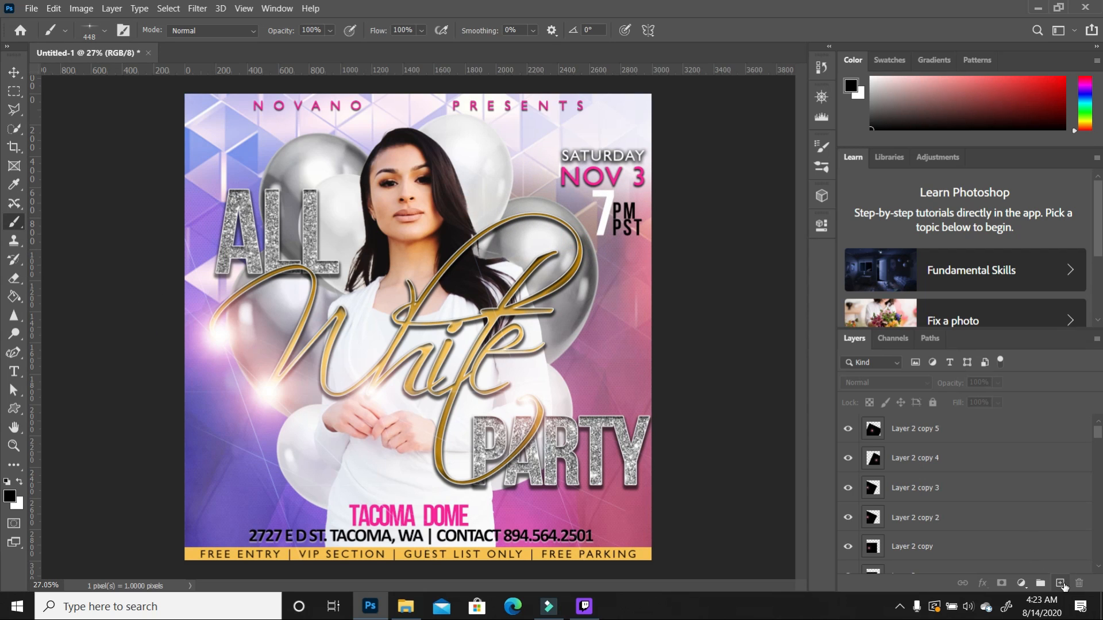
left_click(1061, 583)
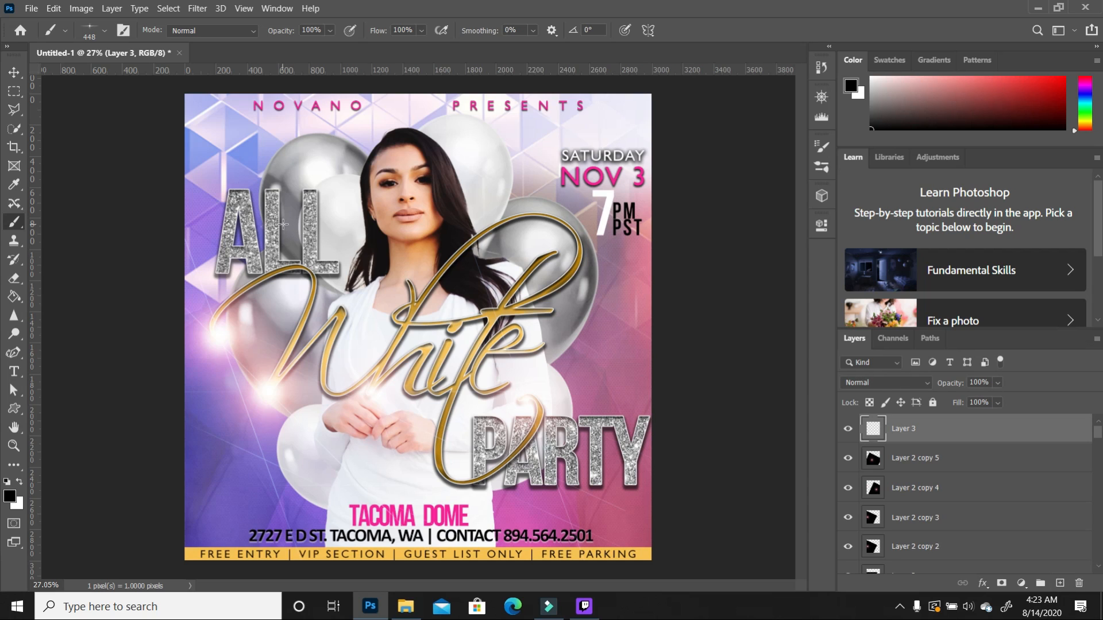
Step: Confirm the 448 px brush size and swap the foreground colour to white
left_click(104, 30)
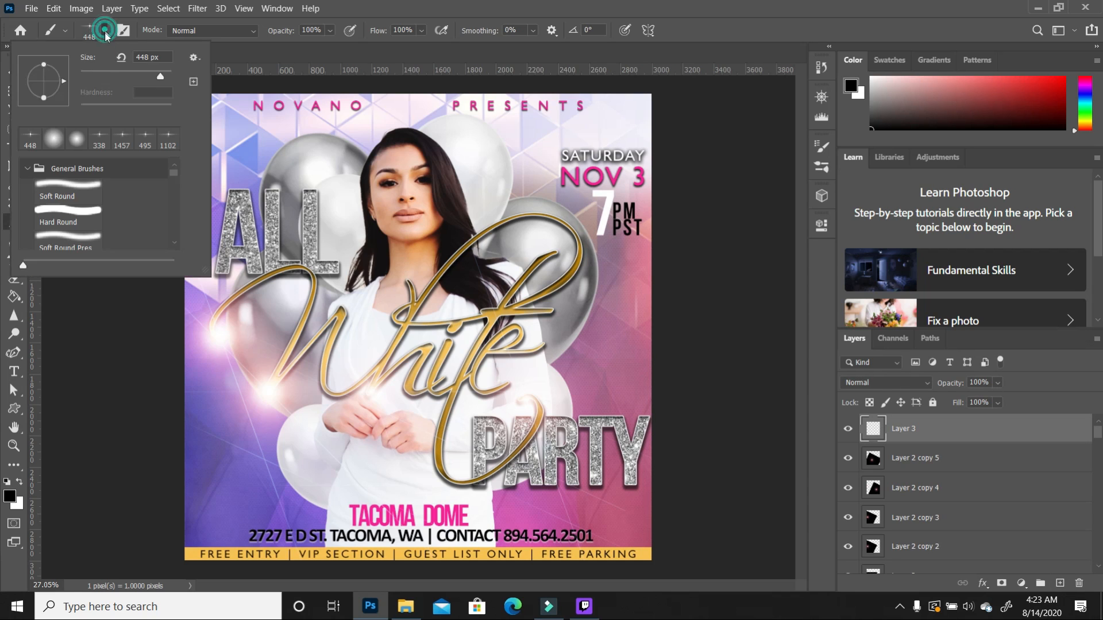
left_click(334, 255)
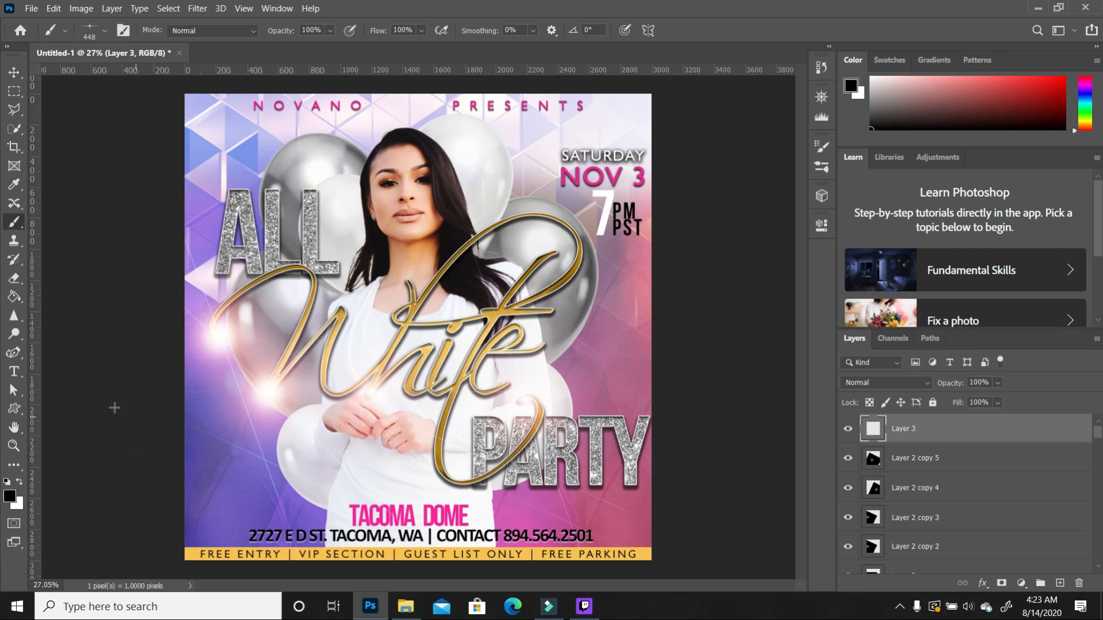
left_click(20, 483)
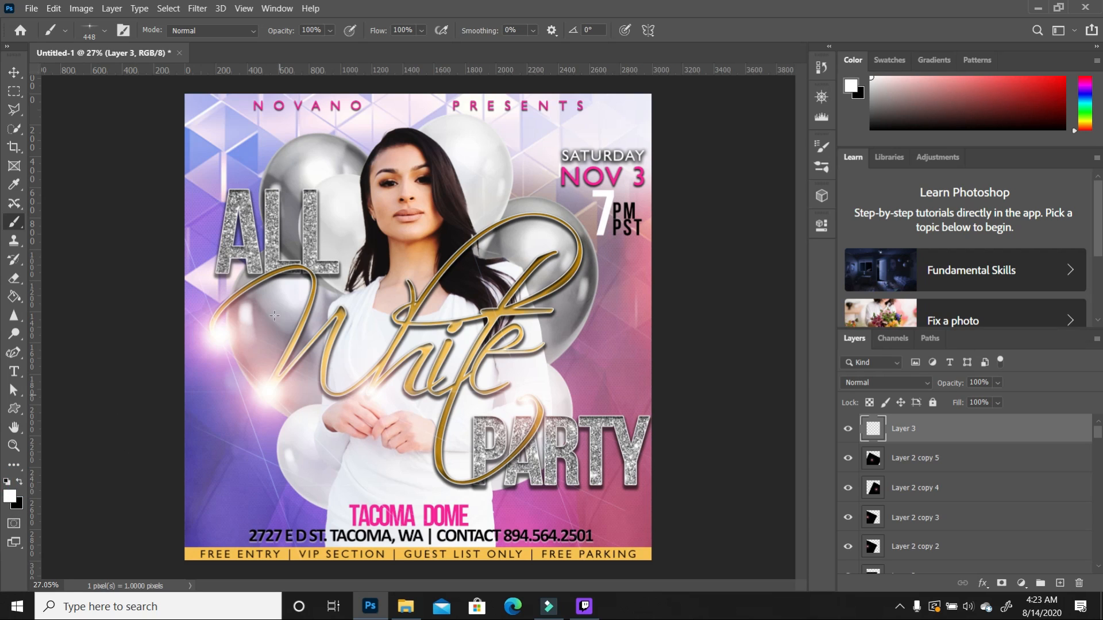
left_click(104, 31)
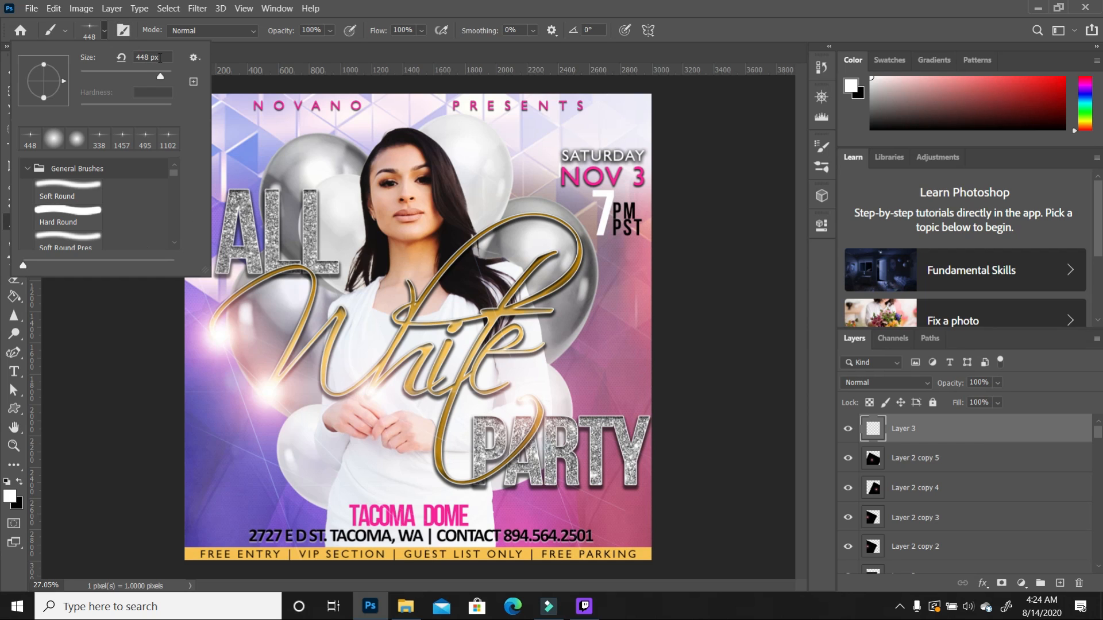
left_click(124, 346)
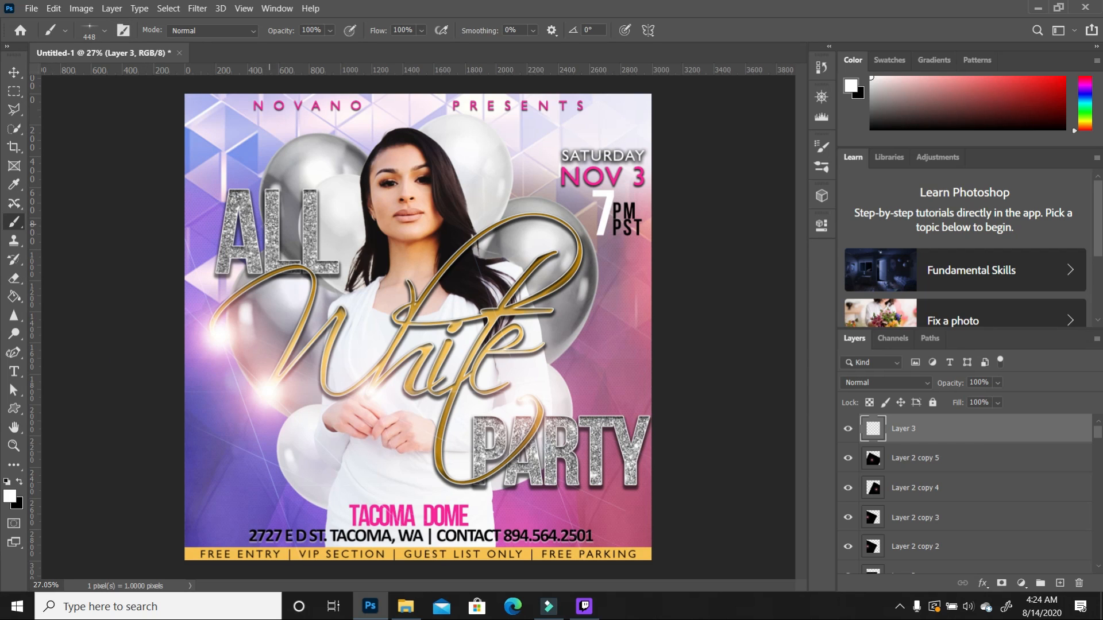
Step: Stamp white sparkles across the letters of ALL and PARTY
left_click(267, 191)
left_click(243, 247)
left_click(321, 230)
left_click(478, 443)
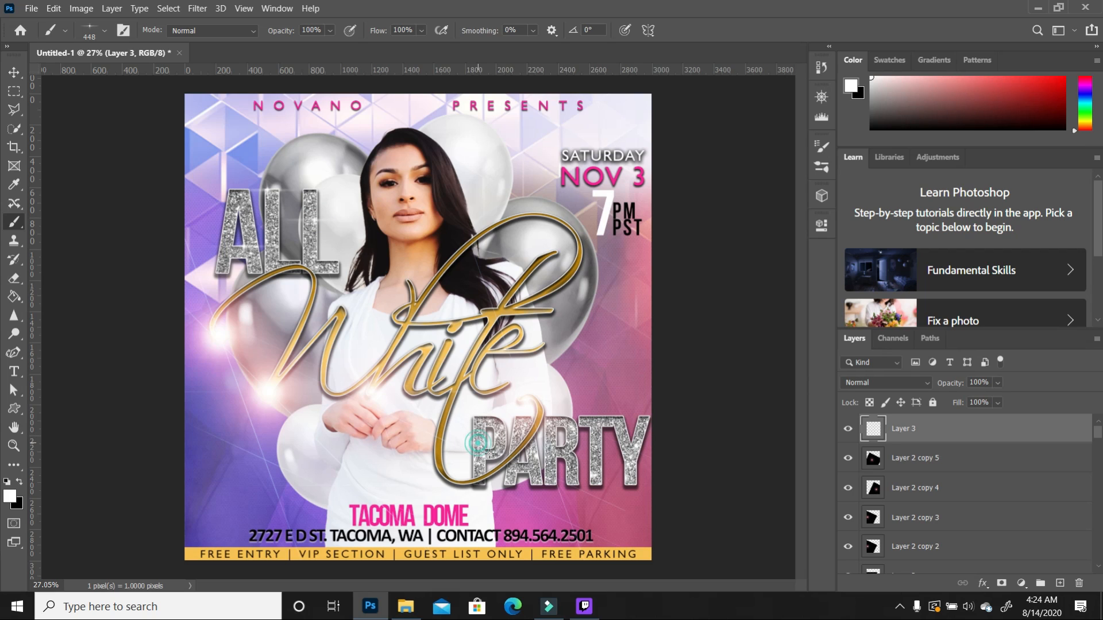
left_click(613, 438)
left_click(633, 416)
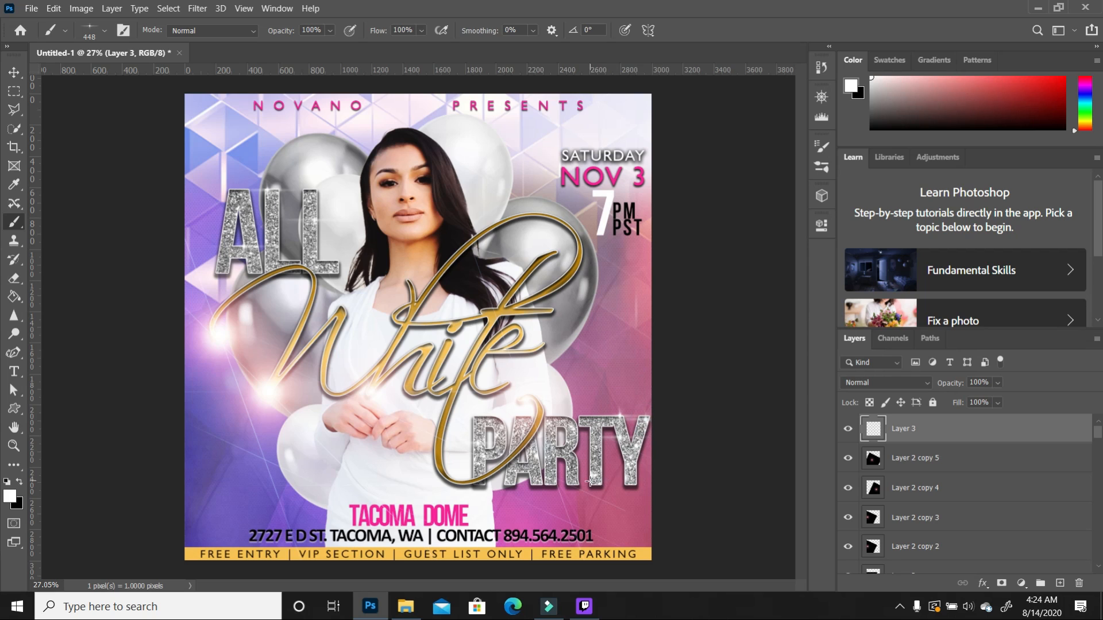
left_click(592, 447)
left_click(568, 424)
left_click(573, 476)
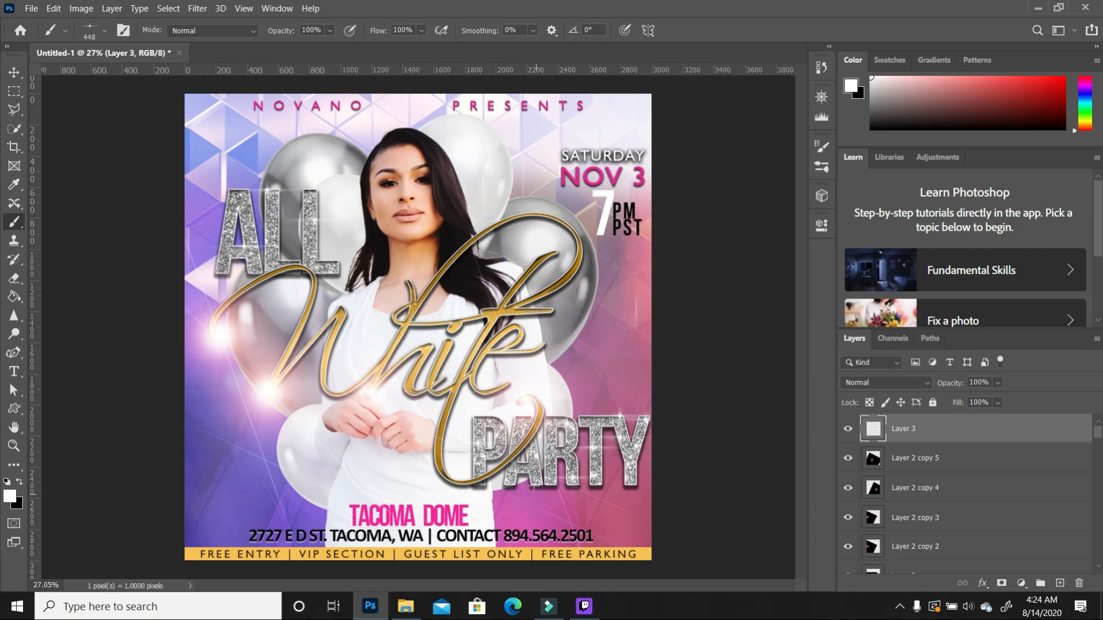
left_click(317, 255)
left_click(210, 261)
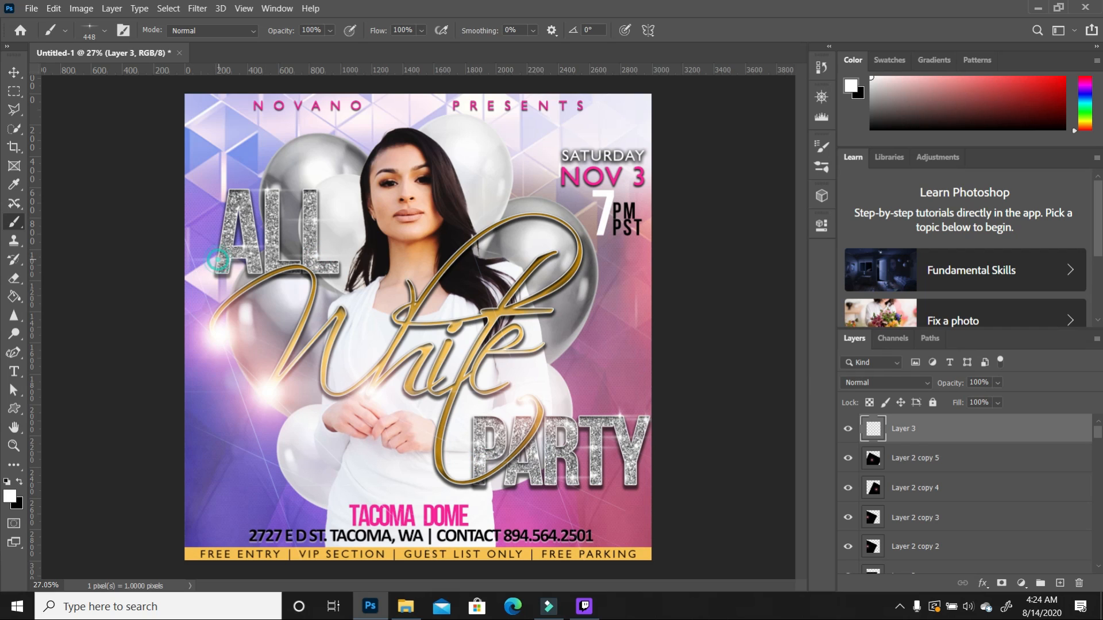
left_click(221, 234)
left_click(339, 262)
Step: Add sparkles along the gold White script's loop, W and ending, plus one at the collar
left_click(531, 211)
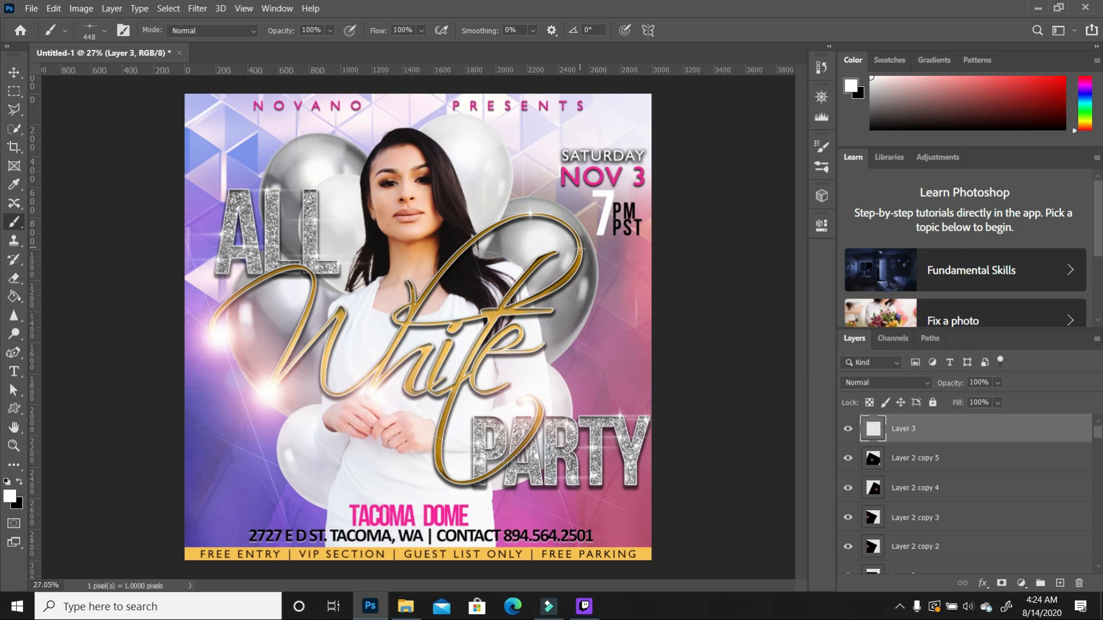
left_click(451, 385)
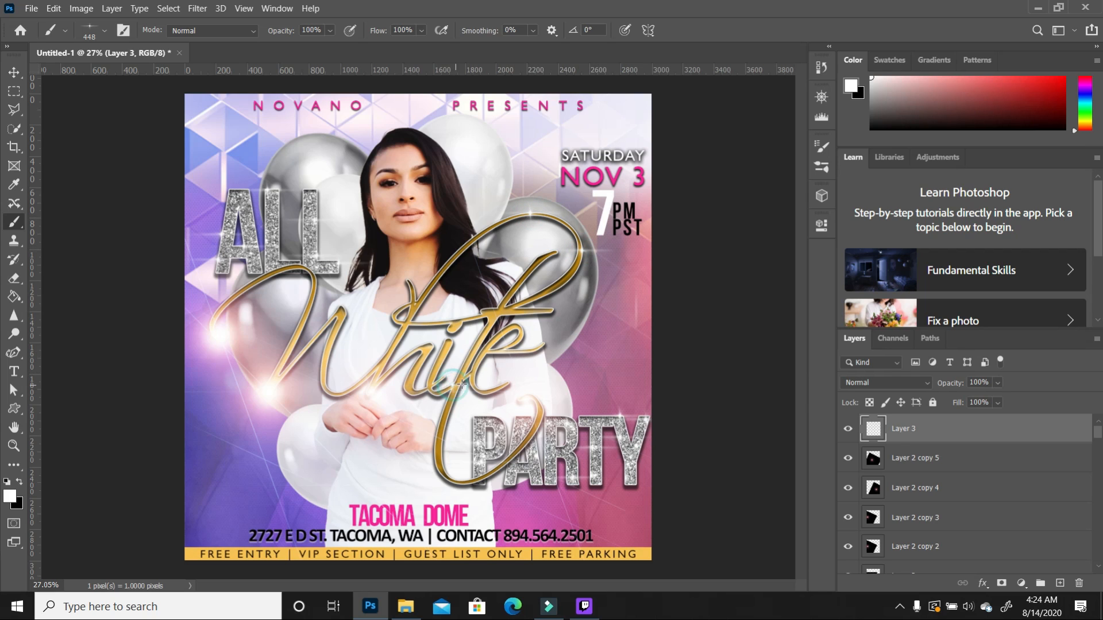
left_click(409, 282)
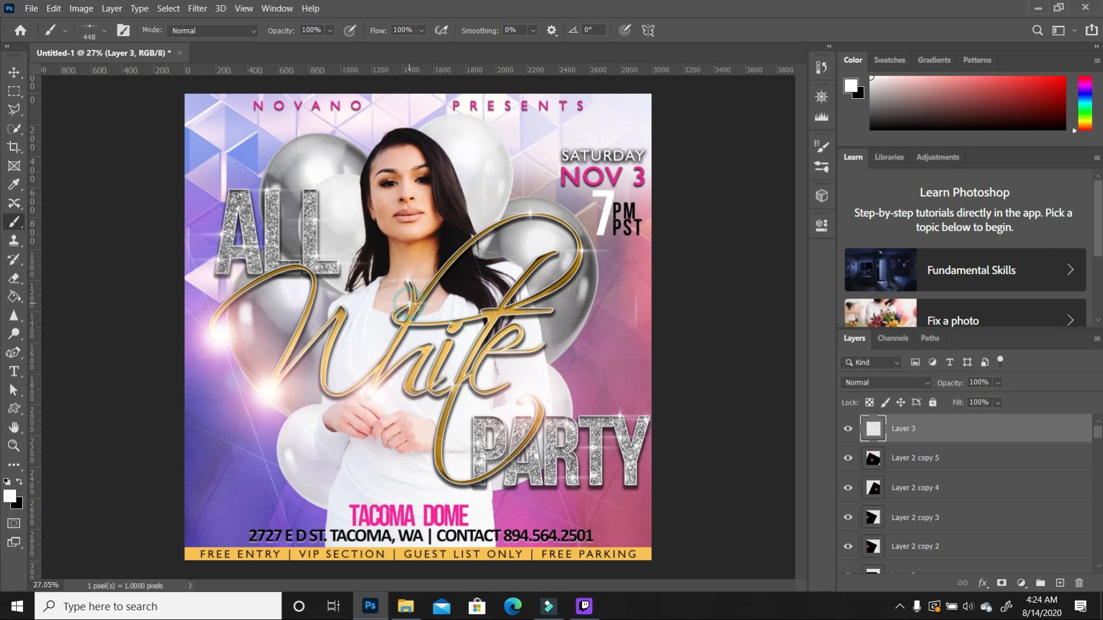
left_click(341, 307)
left_click(544, 344)
Step: Enlarge the brush up to 1102 px and stamp bigger sparkles on the gold script
left_click(103, 33)
left_click_drag(158, 77, 165, 77)
left_click(481, 231)
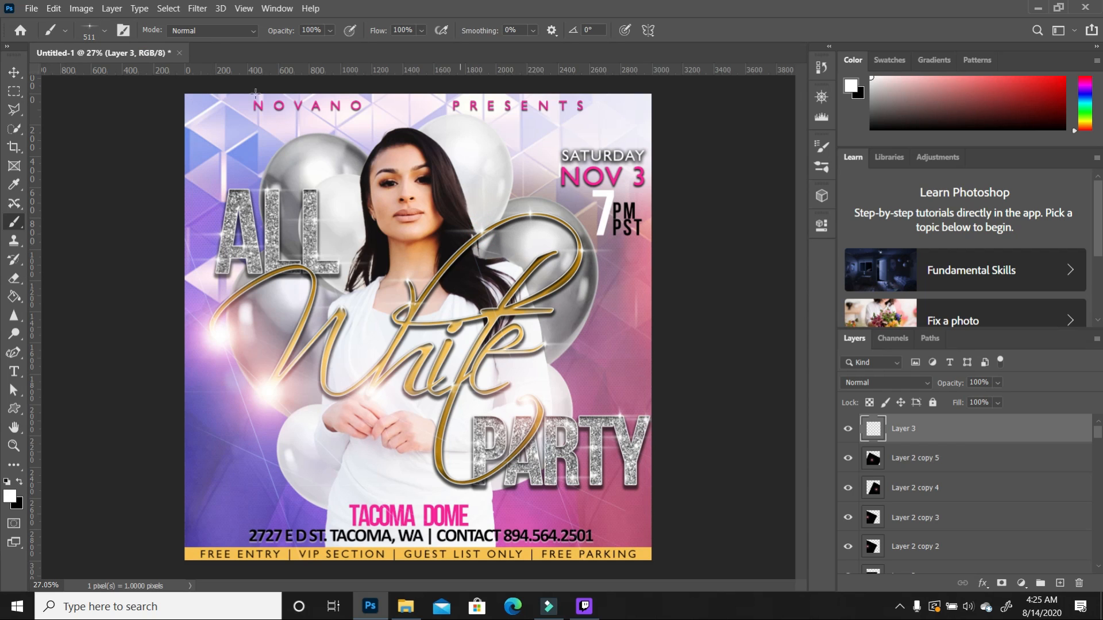
left_click(105, 30)
left_click_drag(136, 72, 164, 77)
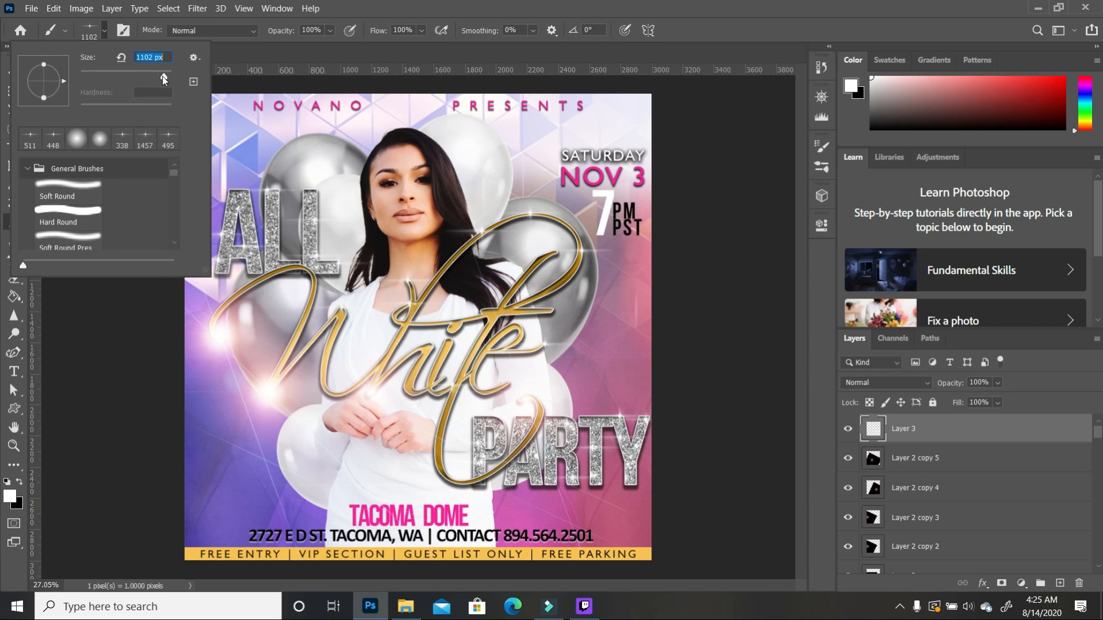
left_click(550, 311)
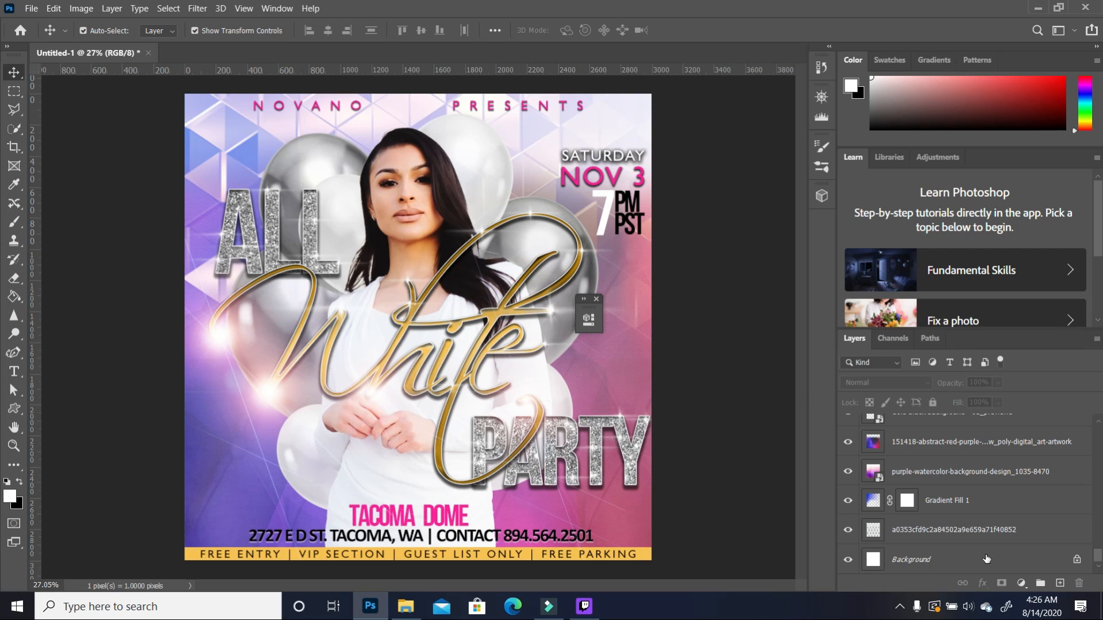
Step: Unlock the Background as Layer 0 and group every layer into Group 1
left_click(1077, 561)
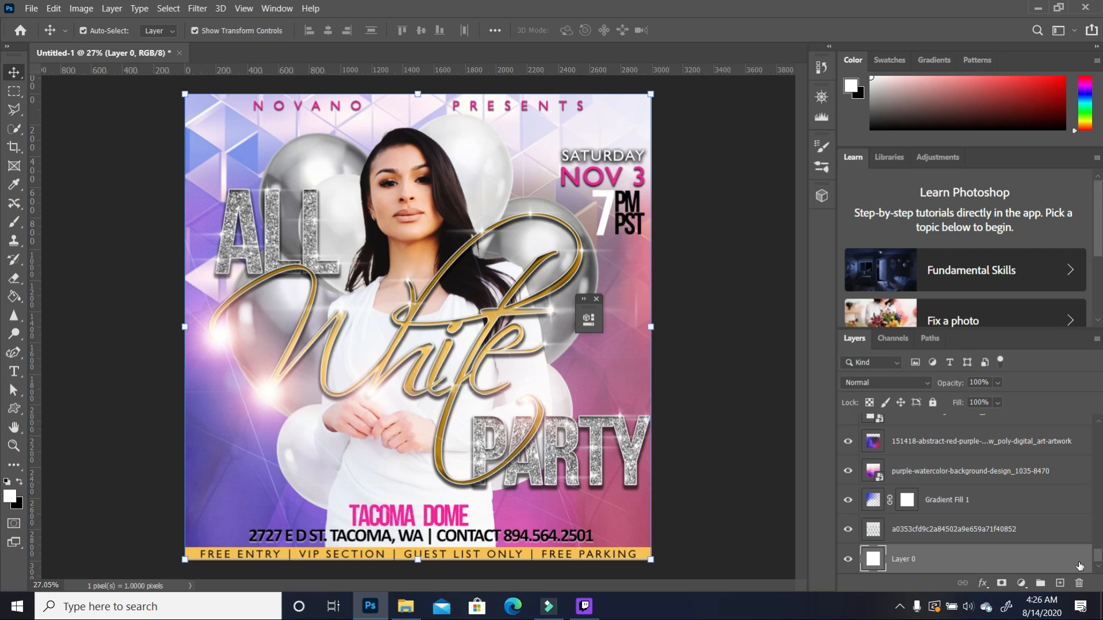
left_click_drag(1098, 559, 1099, 430)
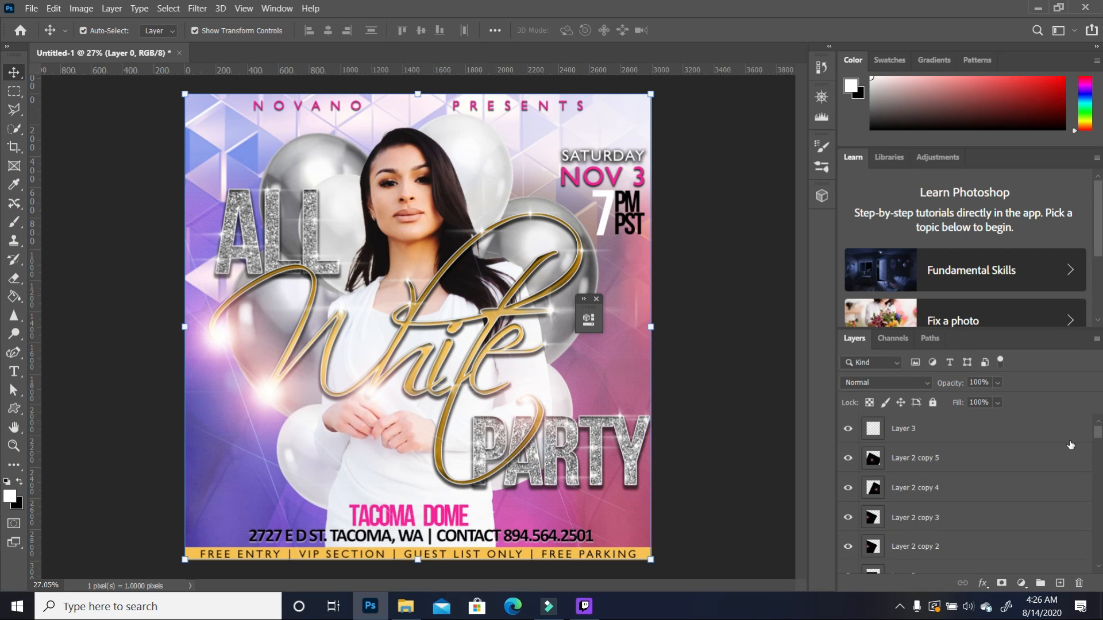
left_click(983, 430, "shift")
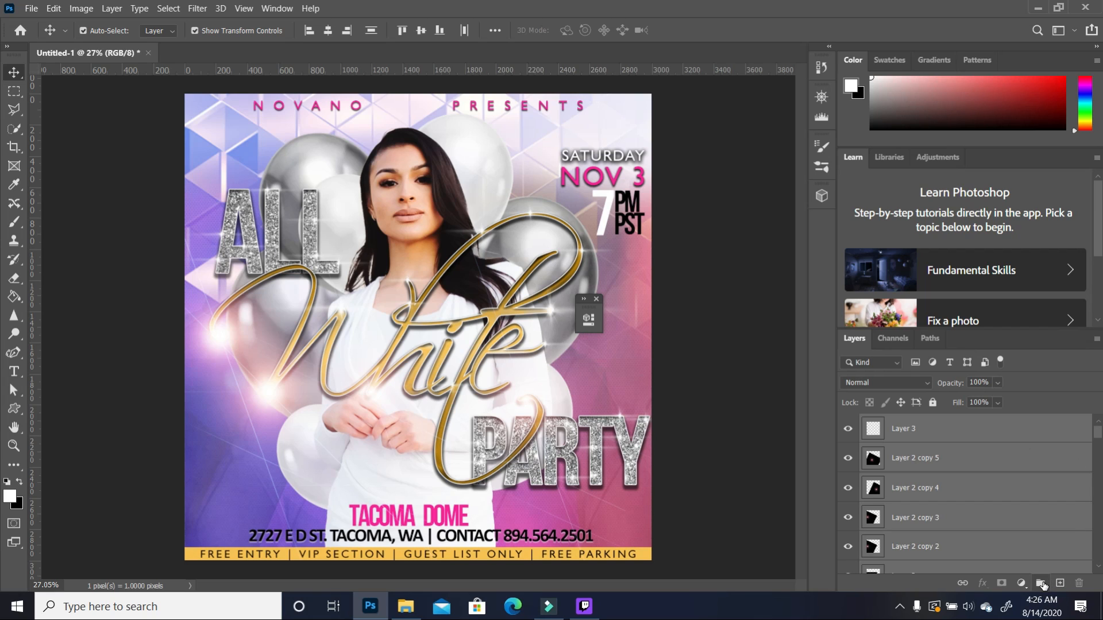
left_click(1041, 583)
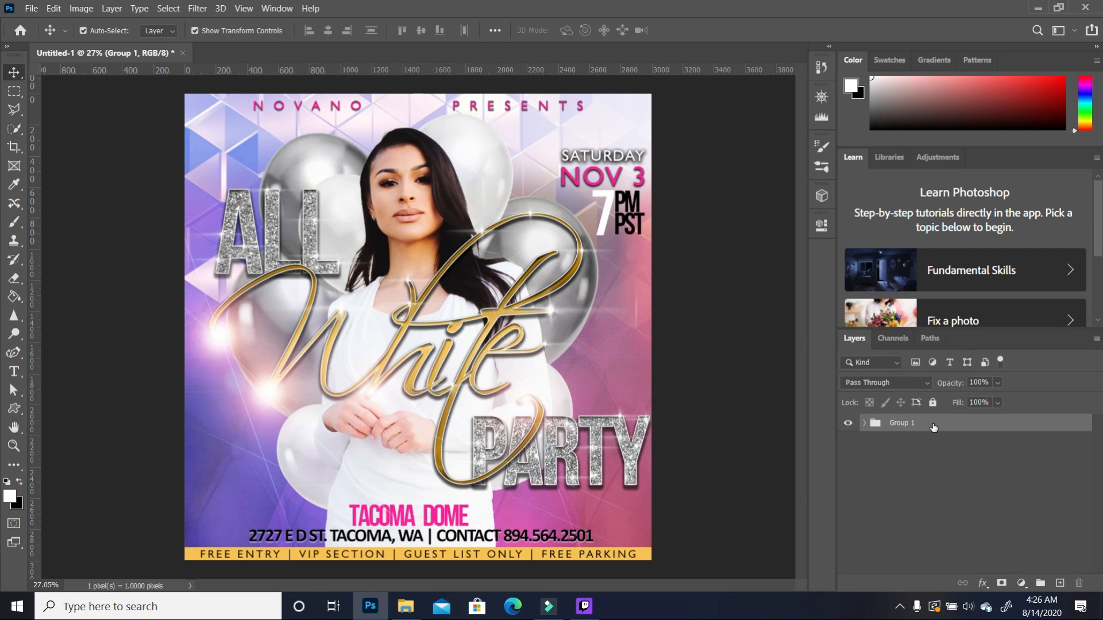
Step: Stamp the visible design into a merged copy, Layer 4, above the group
key("ctrl")
key("ctrl+shift+alt+n")
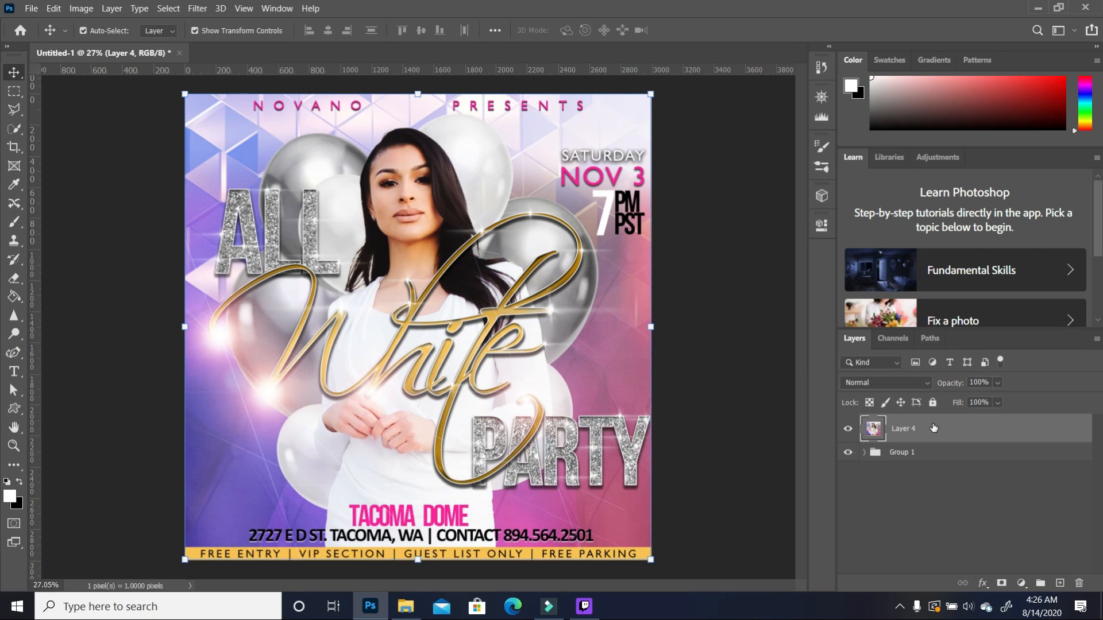
left_click(198, 8)
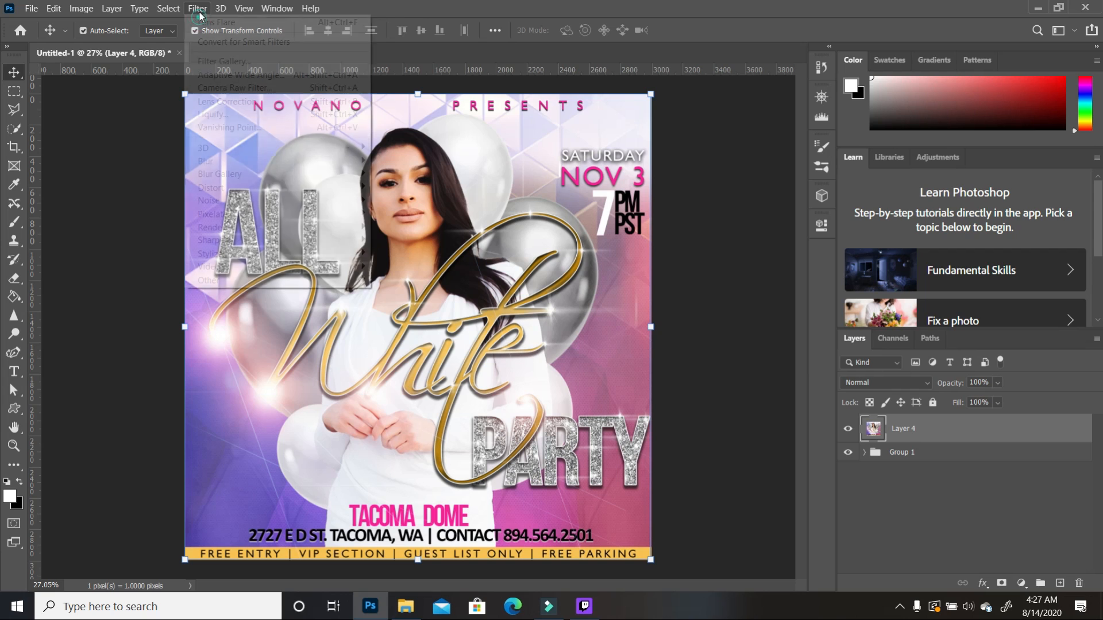
Step: In Camera Raw, raise Saturation to +18, Contrast to +21 and Exposure to +0.25
left_click(236, 88)
left_click_drag(825, 358, 836, 361)
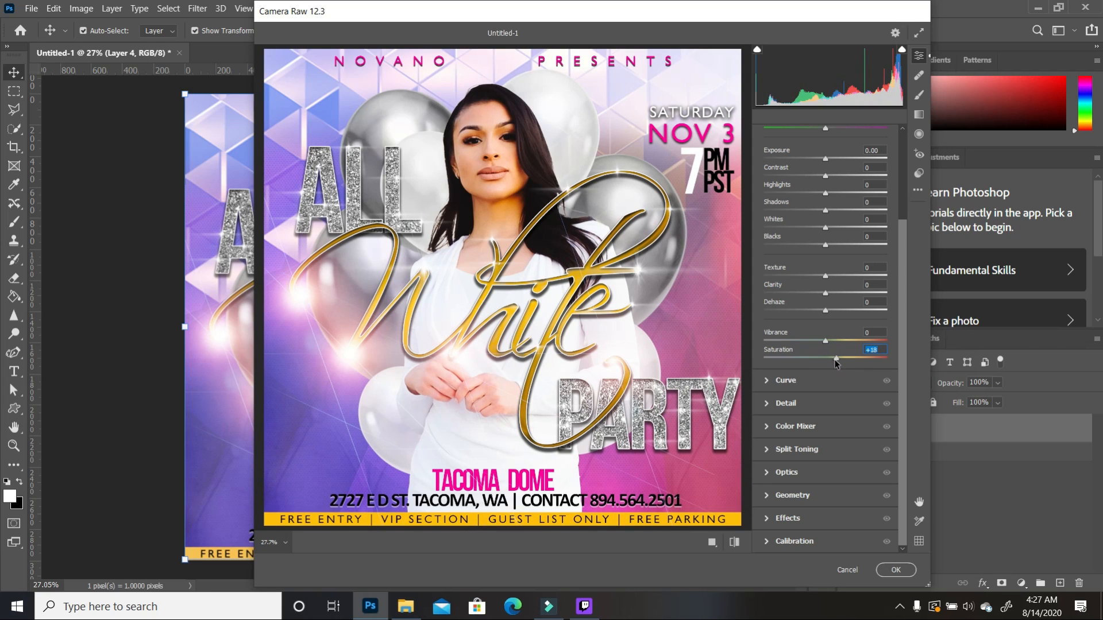
left_click_drag(825, 176, 838, 181)
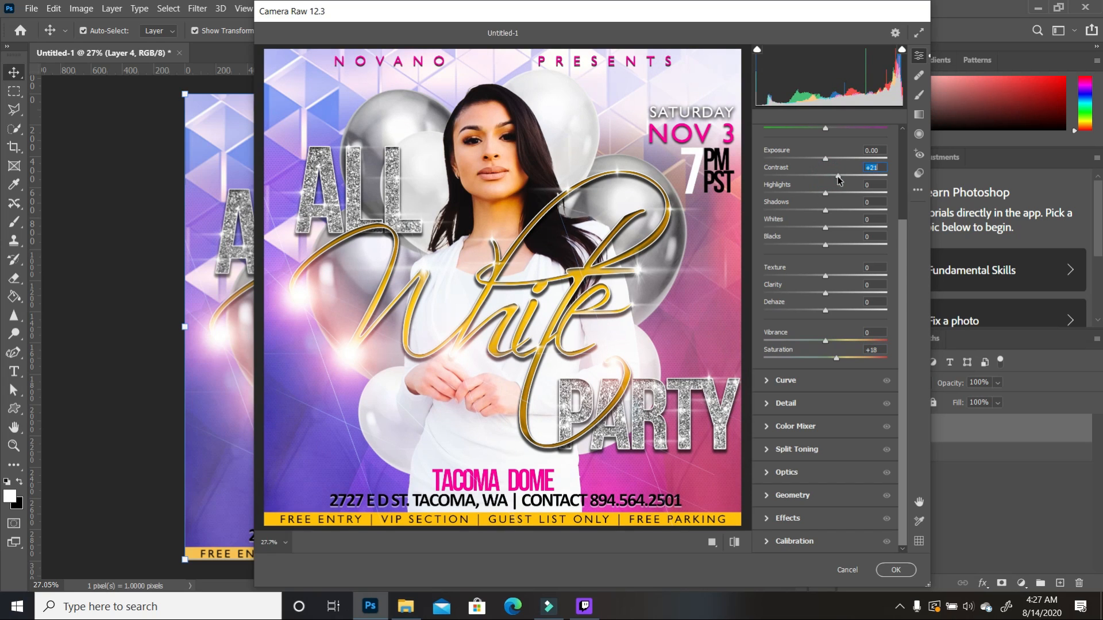
left_click_drag(827, 159, 829, 163)
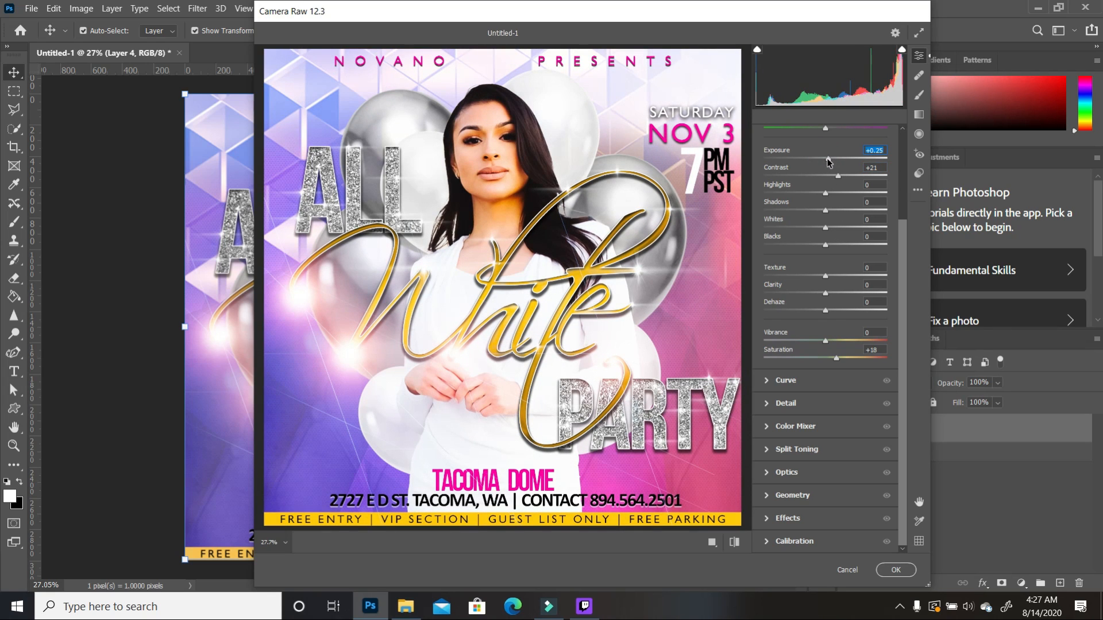
Step: Lower Shadows to -6, Blacks to -3, Highlights to -7, apply, then set Layer 4 opacity to 76%
left_click_drag(825, 210, 822, 210)
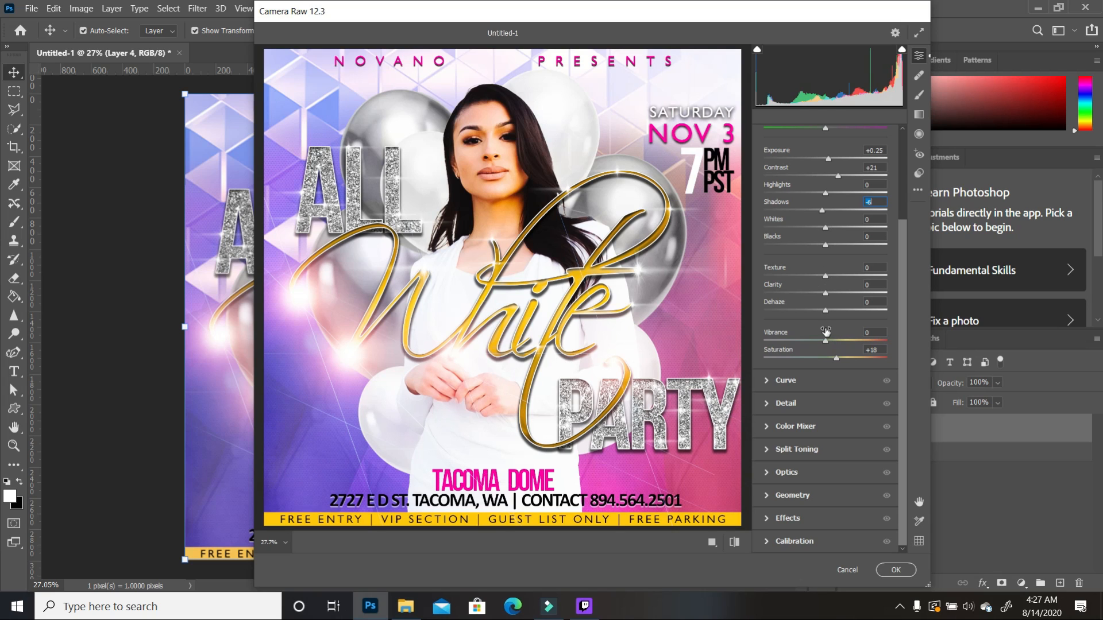
mouse_move(825, 246)
left_mouse_down()
mouse_move(842, 247)
mouse_move(824, 251)
left_mouse_up()
left_click_drag(825, 195, 822, 197)
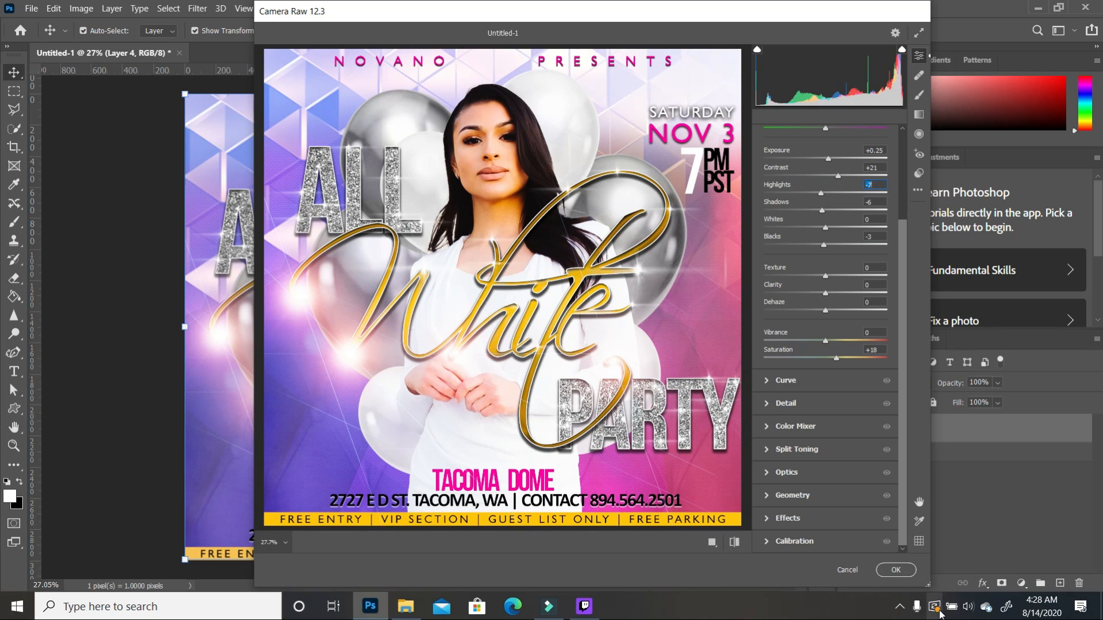
left_click(895, 571)
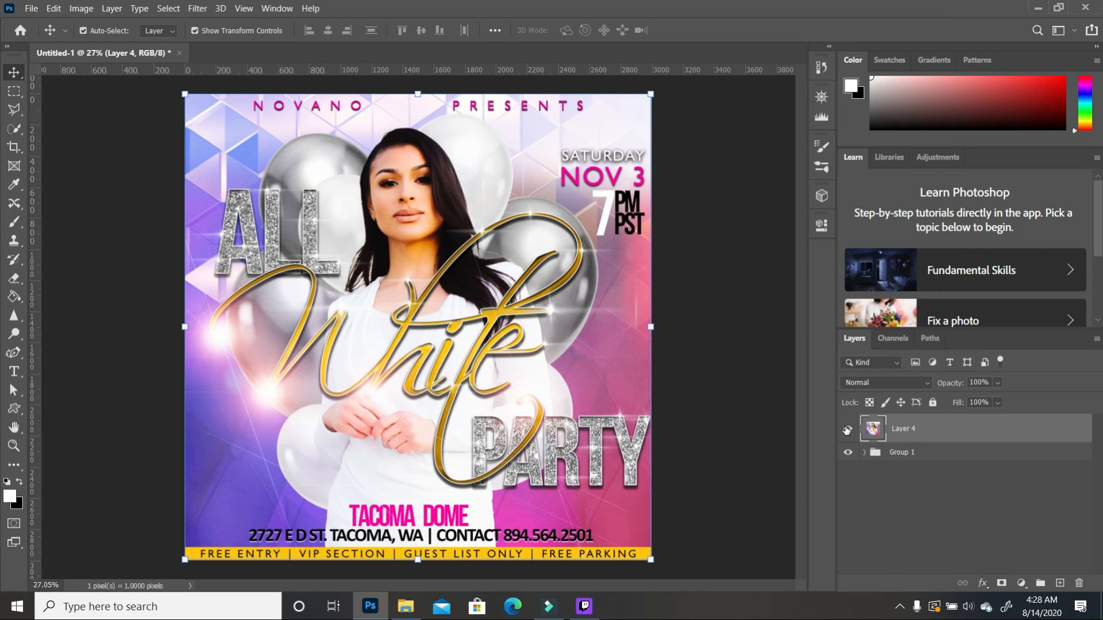
left_click(998, 384)
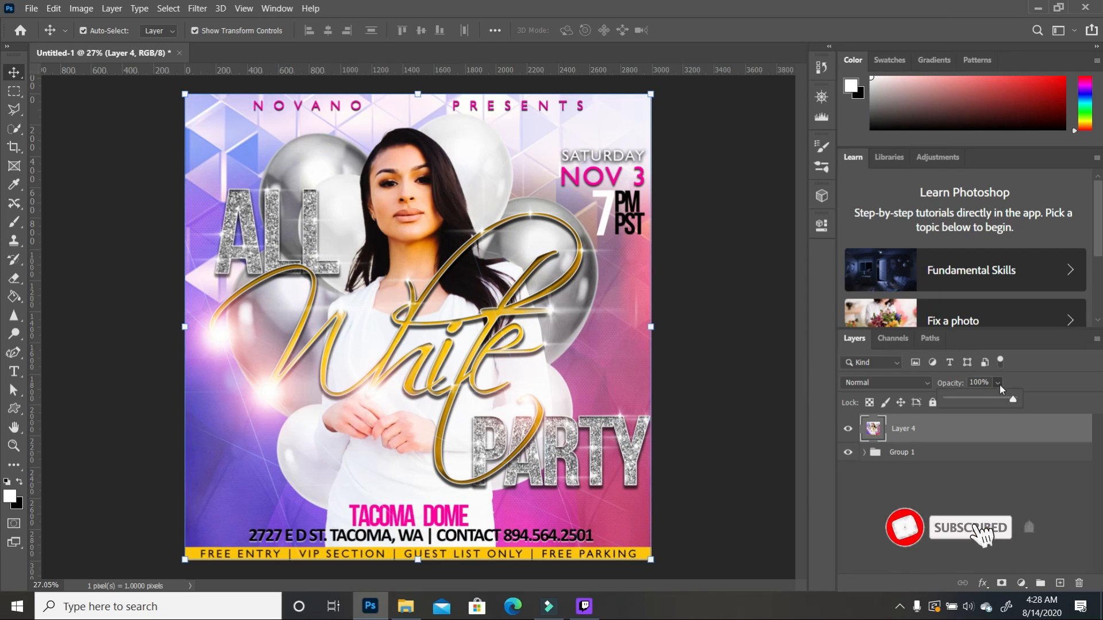
left_click_drag(1012, 399, 997, 402)
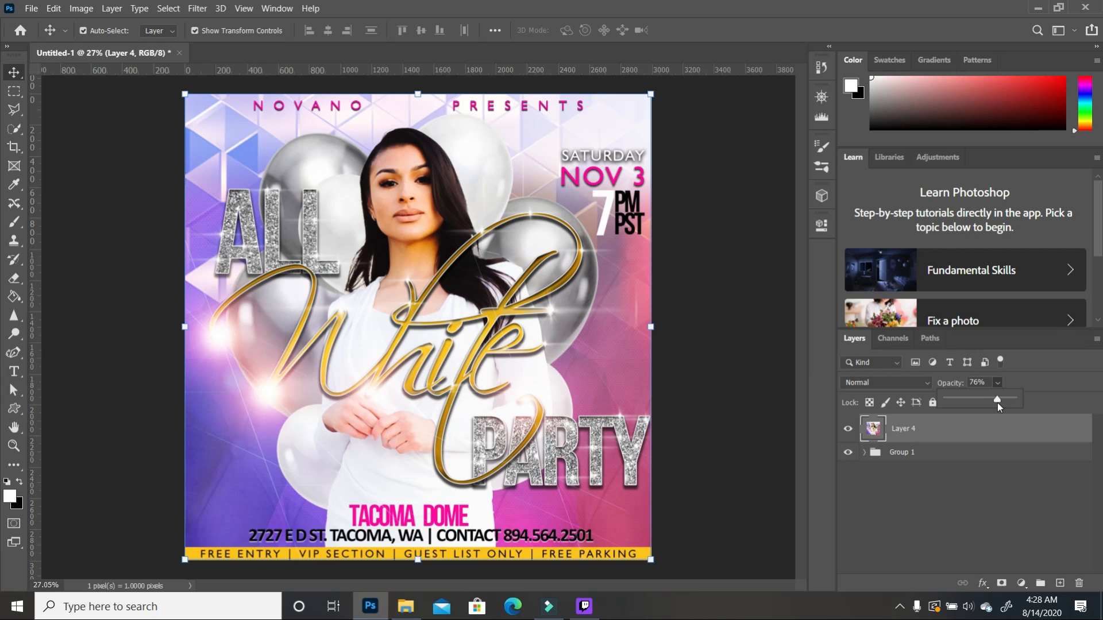